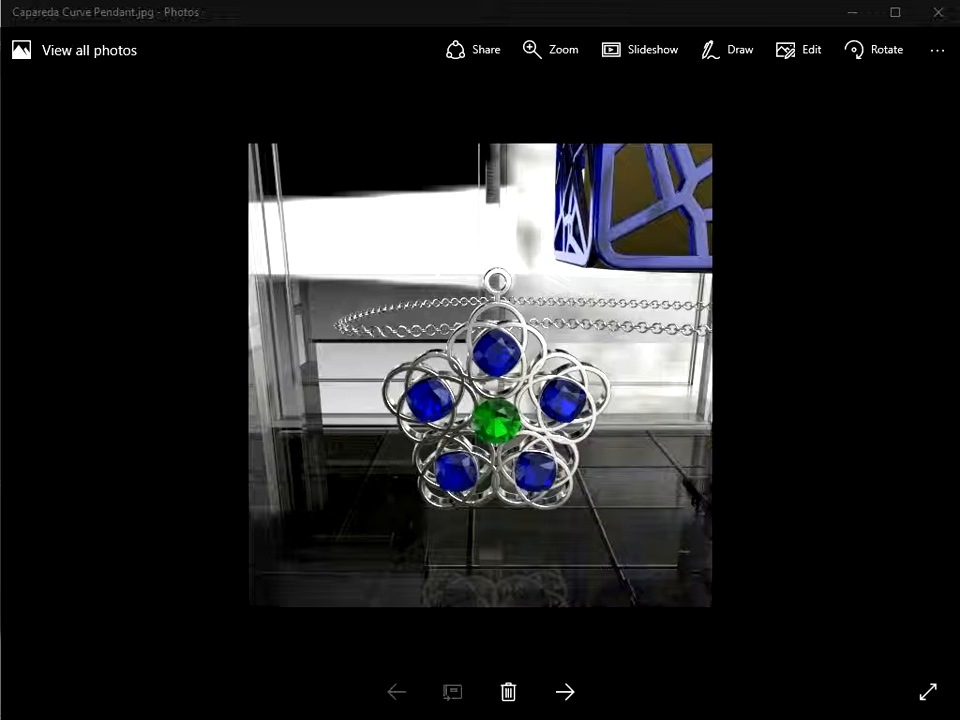
Switch to Fluid Designer and look over the pendant templates in the Pendants library.
{"action": "left_click", "coordinate": [487, 718]}
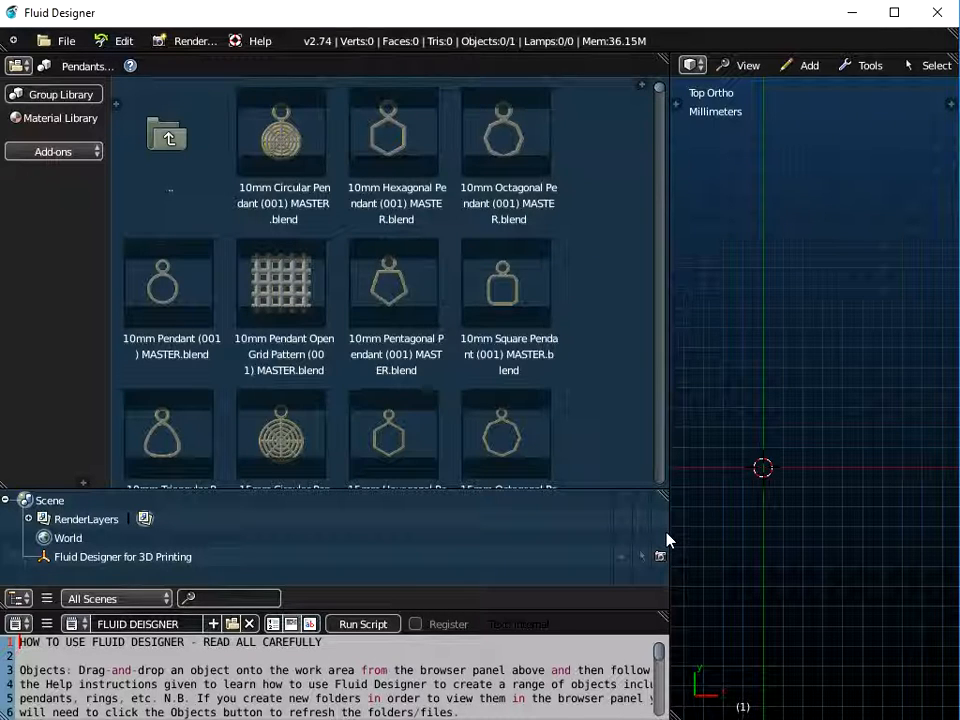
{"action": "scroll", "coordinate": [645, 105], "scroll_direction": "down", "scroll_amount": 3}
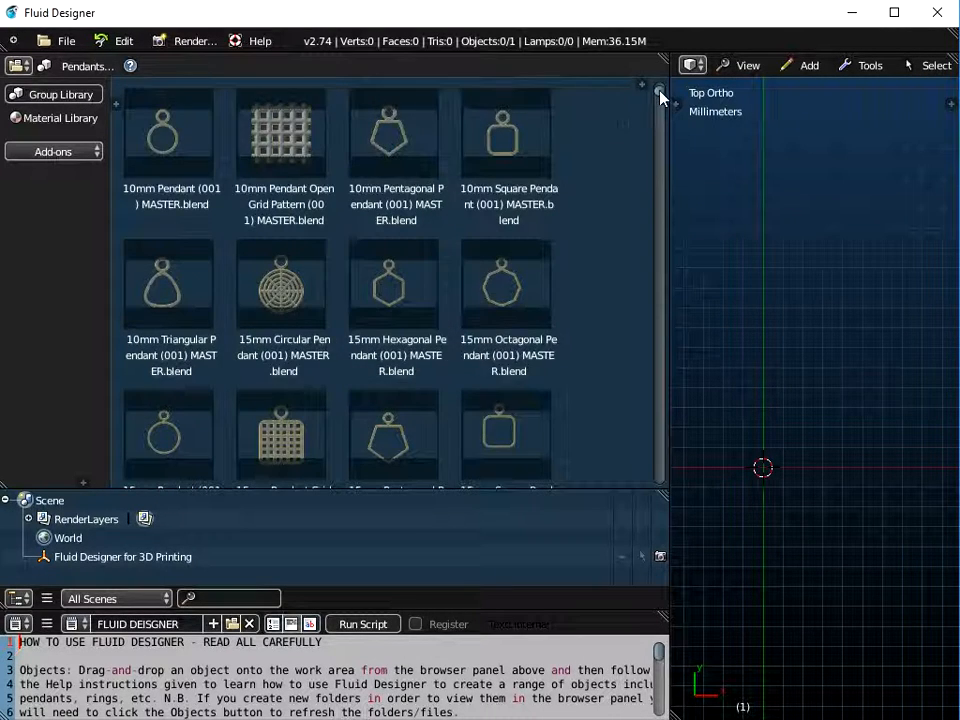
{"action": "scroll", "coordinate": [660, 122], "scroll_direction": "down", "scroll_amount": 10}
{"action": "scroll", "coordinate": [660, 122], "scroll_direction": "up", "scroll_amount": 12}
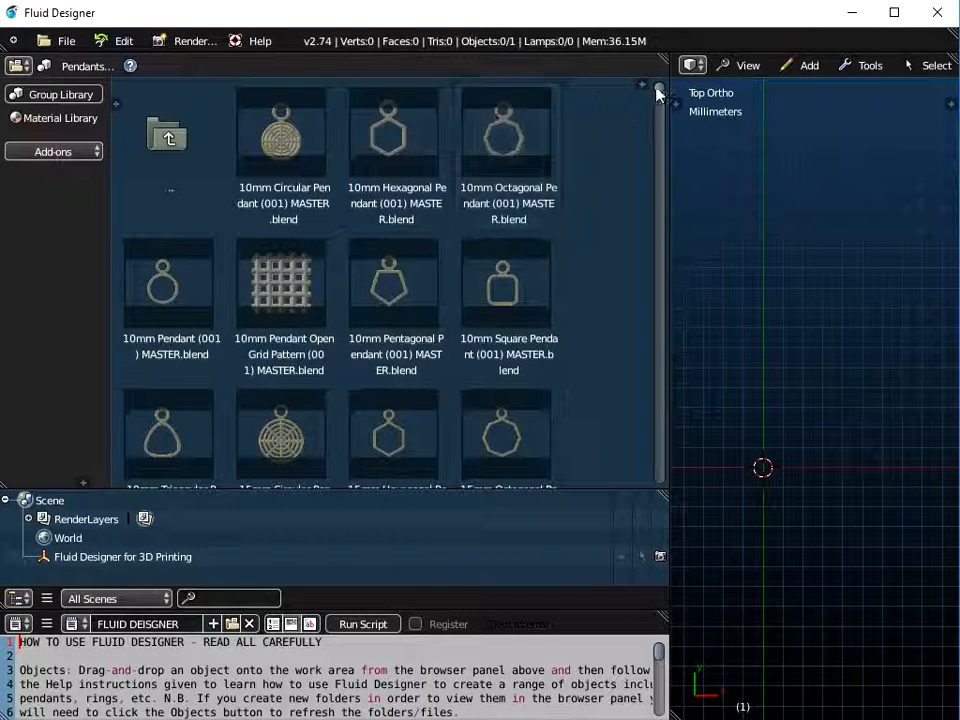
Refresh the group library and load the Four Prong 10.0mm Cushion template from Gem Settings - 4 Prong into the work area.
{"action": "left_click", "coordinate": [62, 64]}
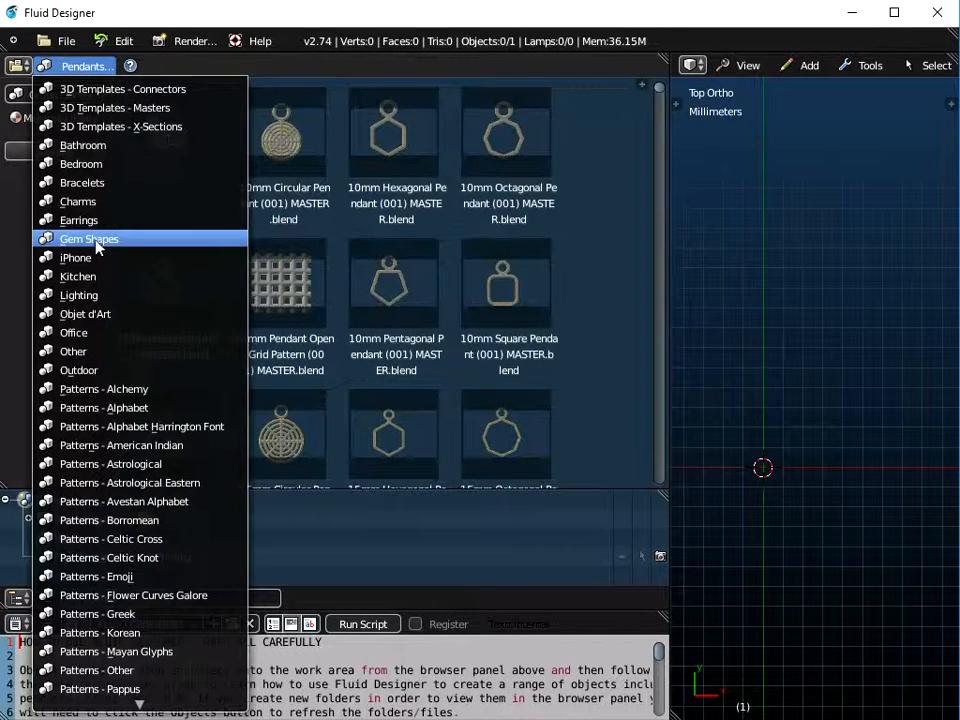
{"action": "left_click", "coordinate": [20, 96]}
{"action": "left_click", "coordinate": [70, 68]}
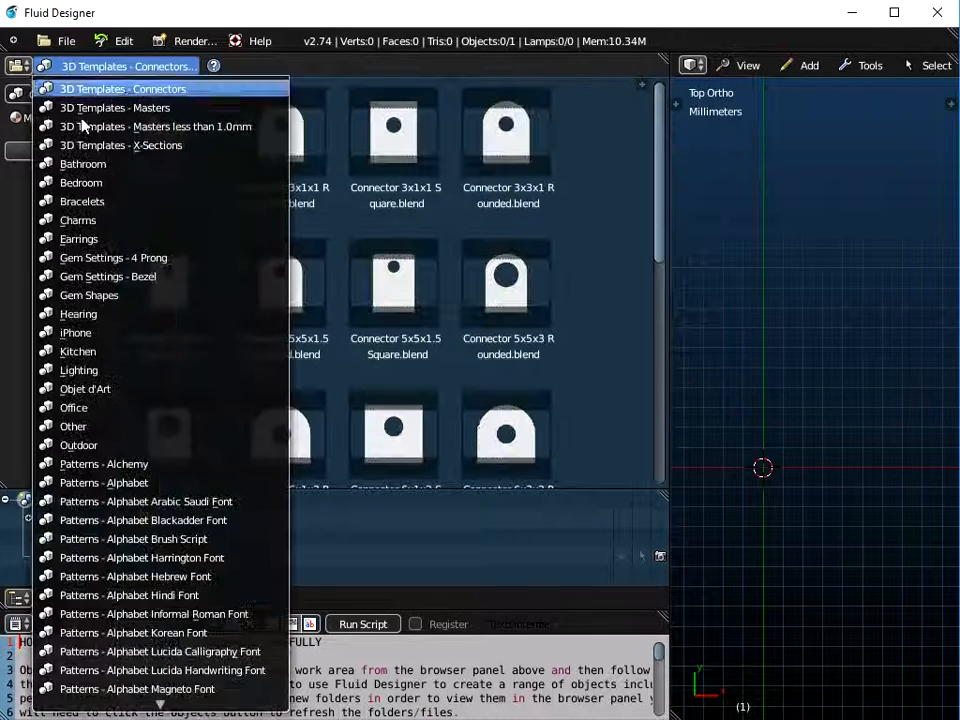
{"action": "left_click", "coordinate": [113, 257]}
{"action": "scroll", "coordinate": [446, 337], "scroll_direction": "down", "scroll_amount": 3}
{"action": "scroll", "coordinate": [446, 337], "scroll_direction": "up", "scroll_amount": 3}
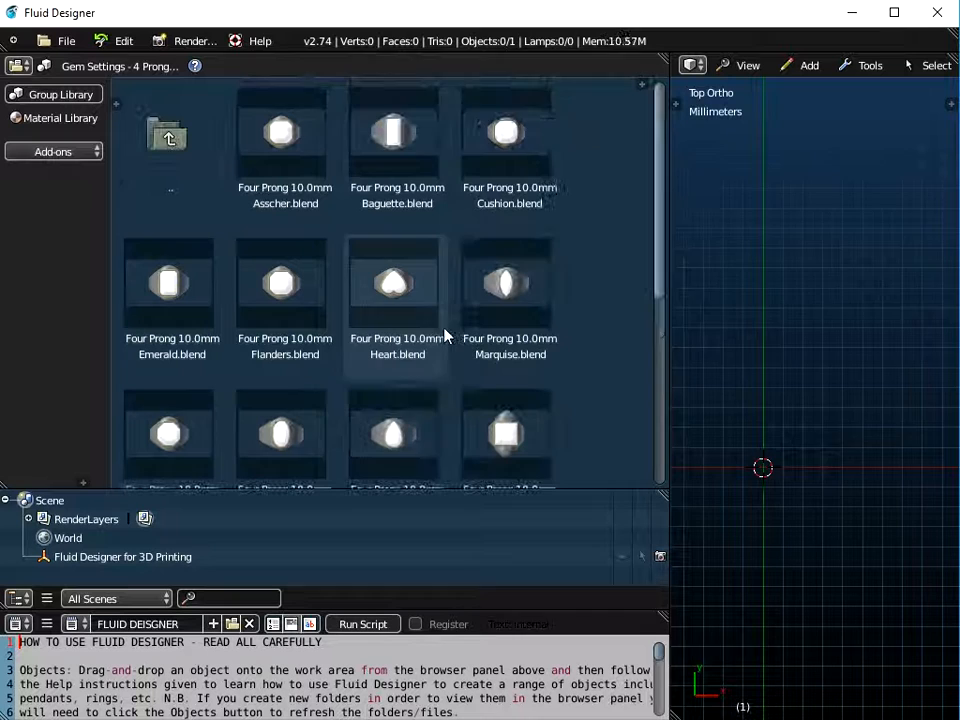
{"action": "left_click", "coordinate": [520, 145]}
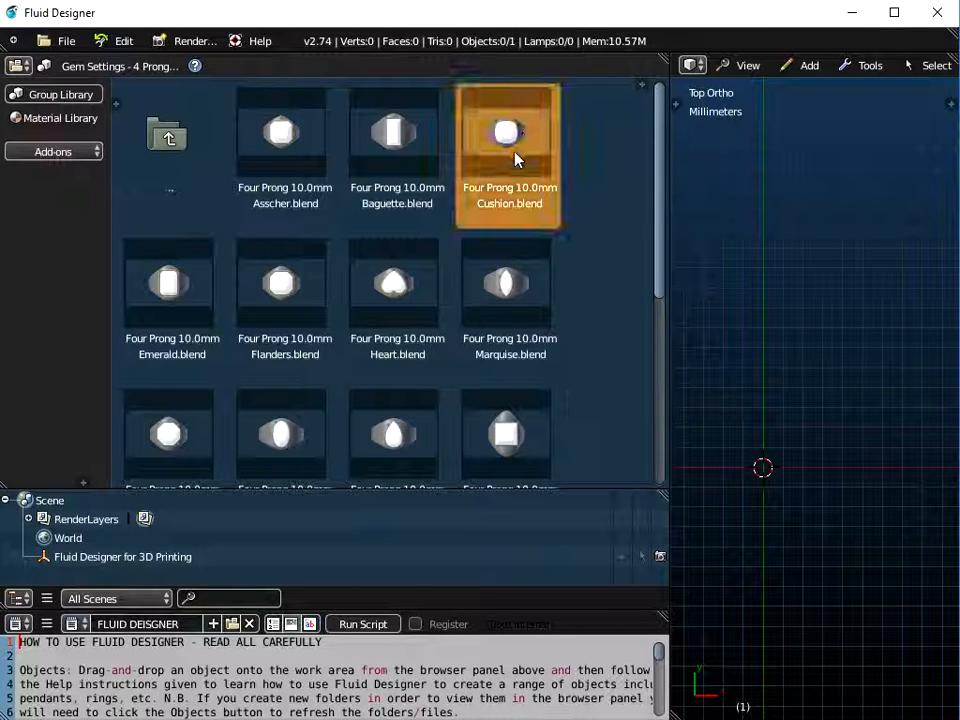
{"action": "left_click_drag", "start_coordinate": [520, 133], "coordinate": [699, 260]}
{"action": "middle_click_drag", "start_coordinate": [553, 354], "coordinate": [422, 208]}
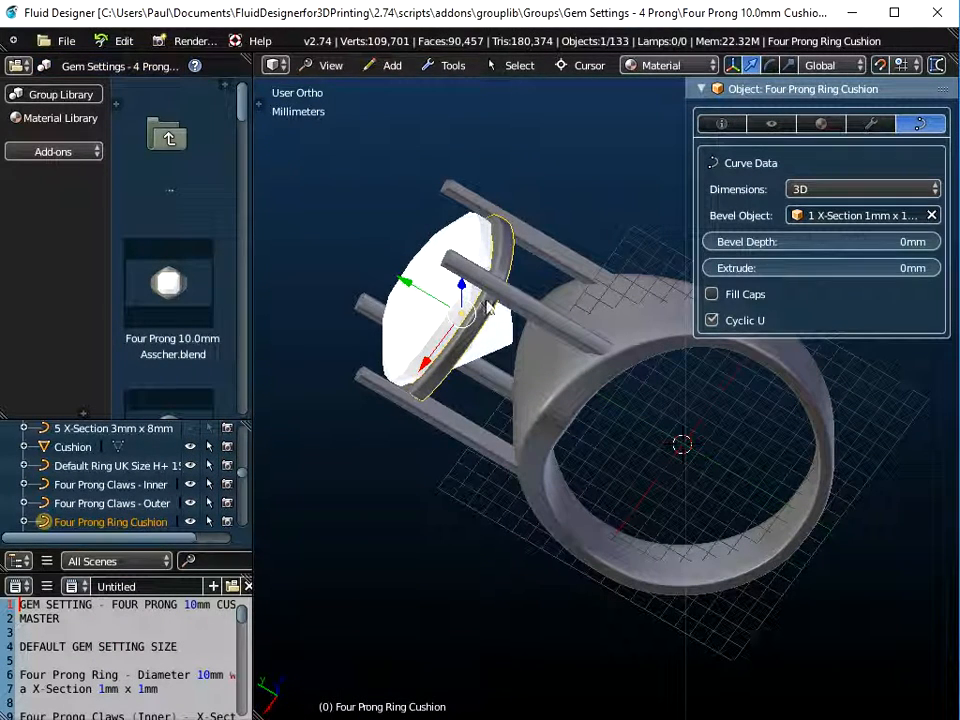
Examine the ring setting's parts by selecting the cushion gem, the prong ring and the outer claws in turn.
{"action": "right_click", "coordinate": [414, 326]}
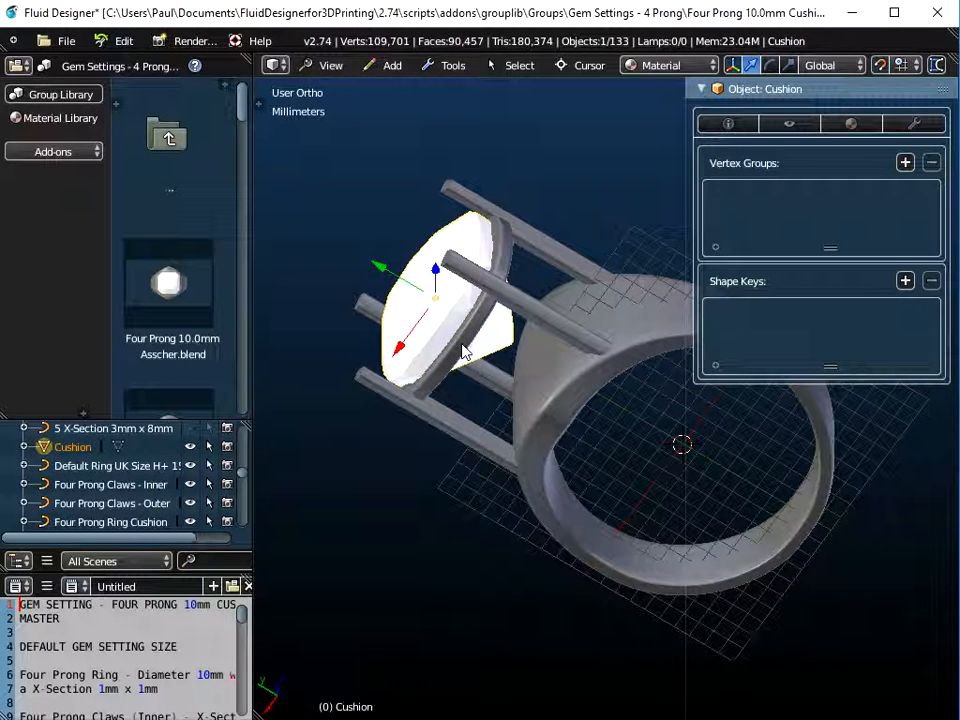
{"action": "right_click", "coordinate": [463, 352]}
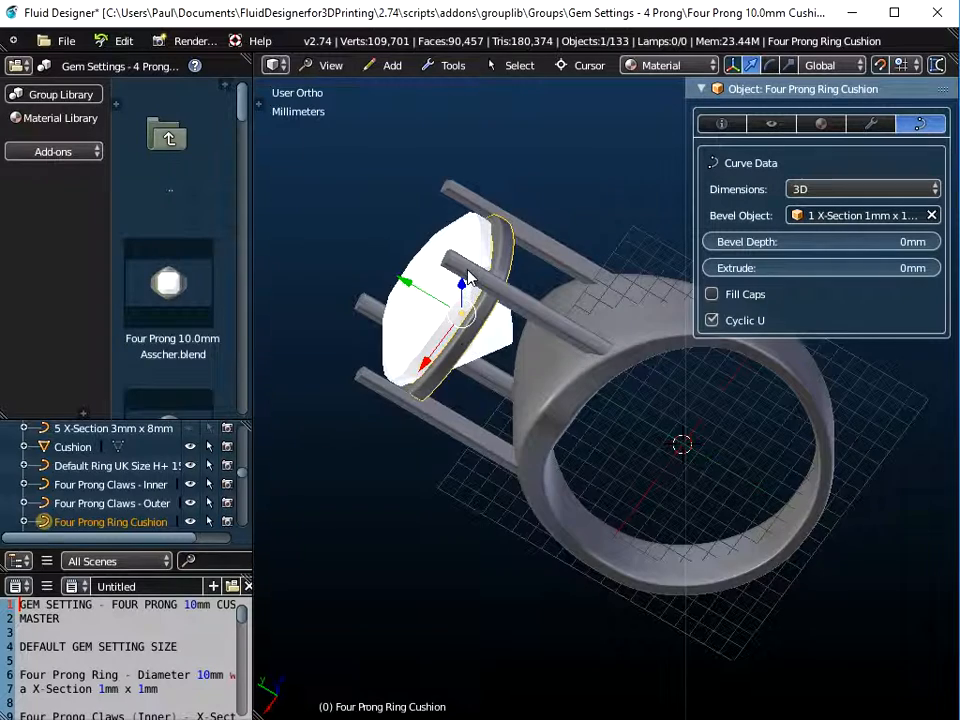
{"action": "right_click", "coordinate": [443, 369]}
{"action": "middle_click_drag", "start_coordinate": [446, 386], "coordinate": [493, 396]}
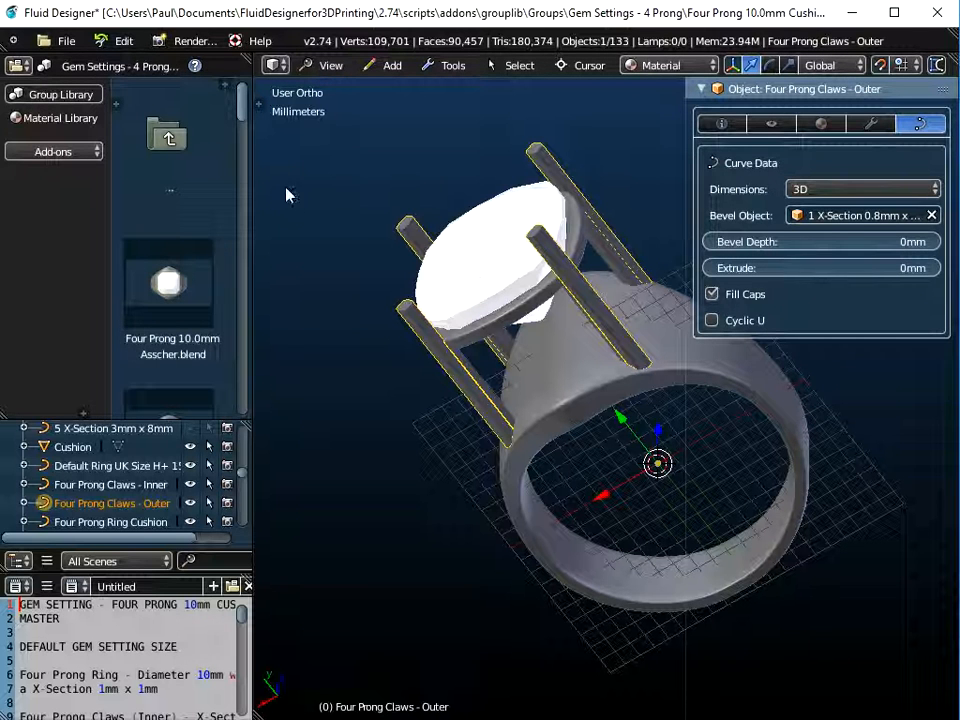
Start a new file in place of the four-prong cushion setting.
{"action": "left_click", "coordinate": [68, 42]}
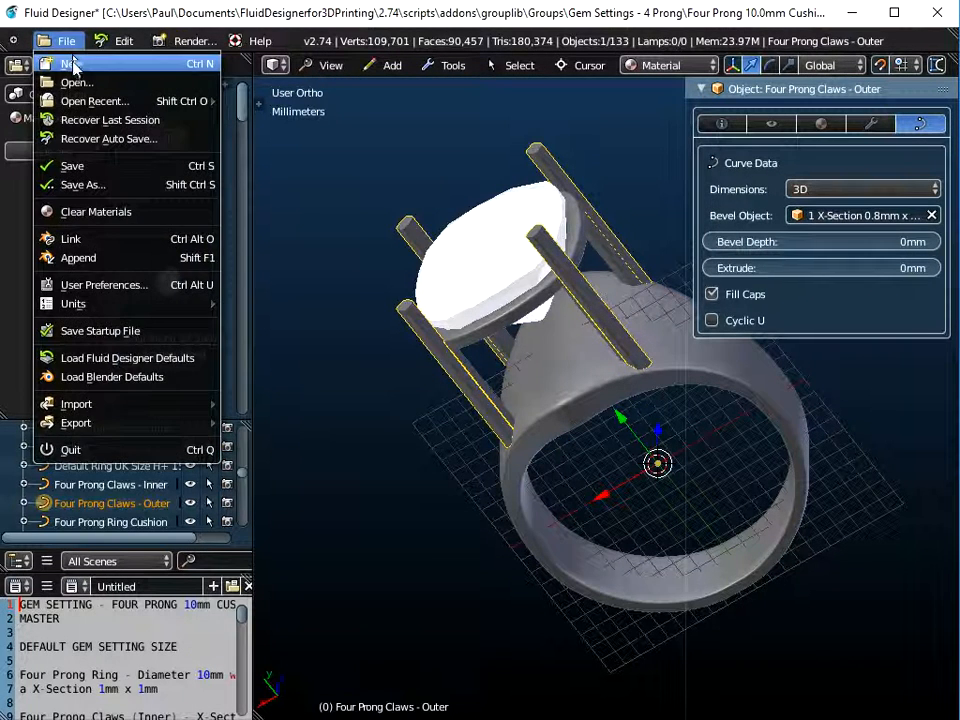
{"action": "left_click", "coordinate": [71, 63]}
{"action": "left_click", "coordinate": [75, 79]}
Browse the 3D Templates - Connectors category and highlight the Wire Connector 2.5mm Diameter Hole template.
{"action": "left_click", "coordinate": [80, 66]}
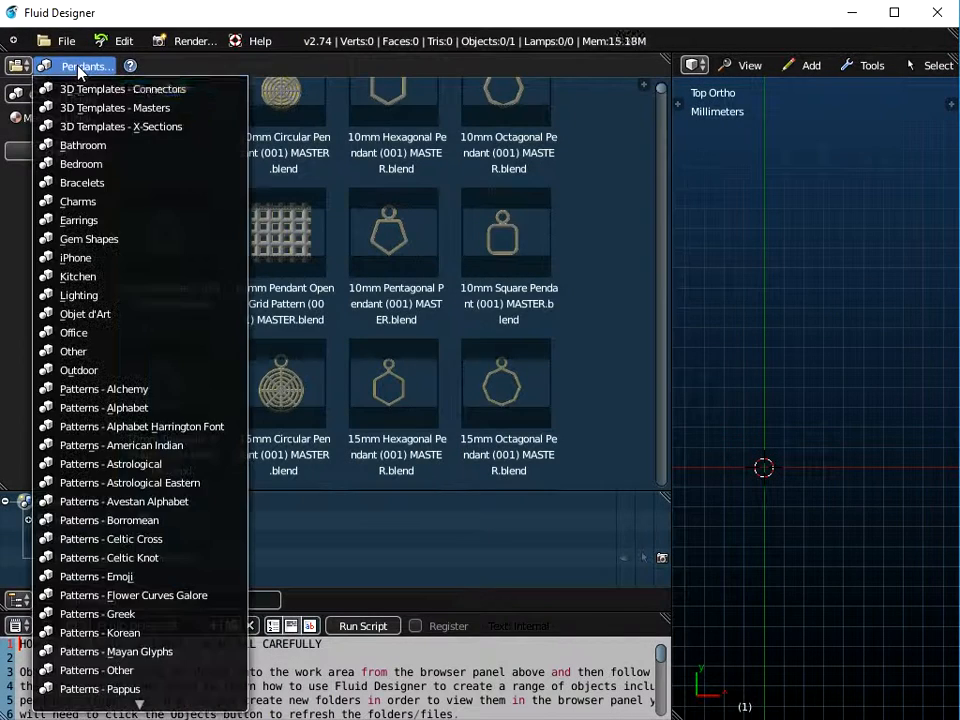
{"action": "left_click", "coordinate": [90, 88]}
{"action": "scroll", "coordinate": [384, 285], "scroll_direction": "down", "scroll_amount": 5}
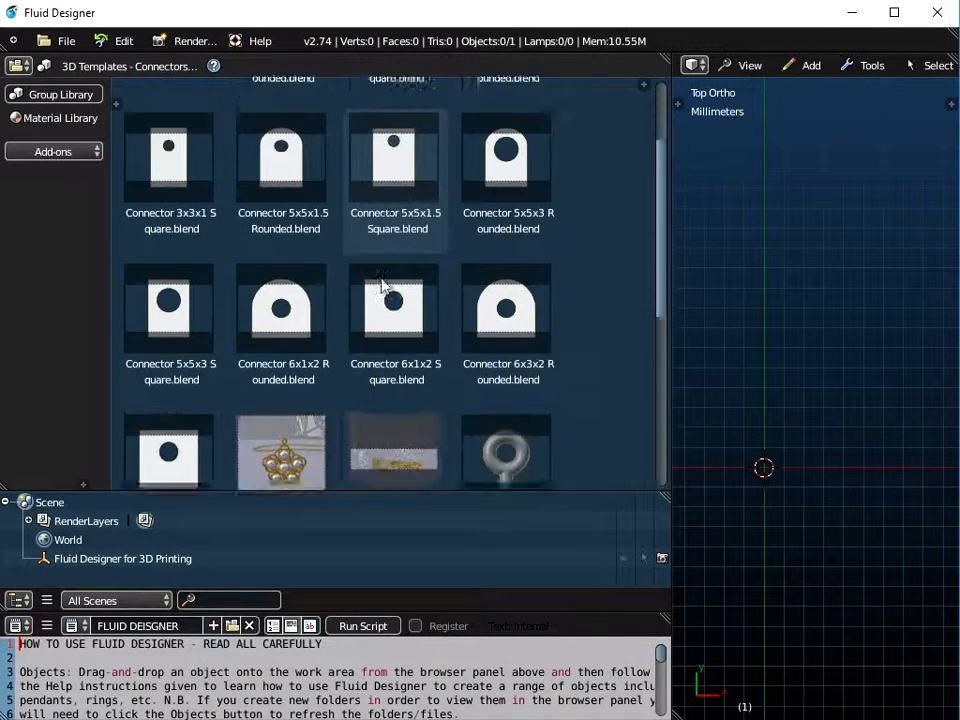
{"action": "scroll", "coordinate": [376, 295], "scroll_direction": "up", "scroll_amount": 2}
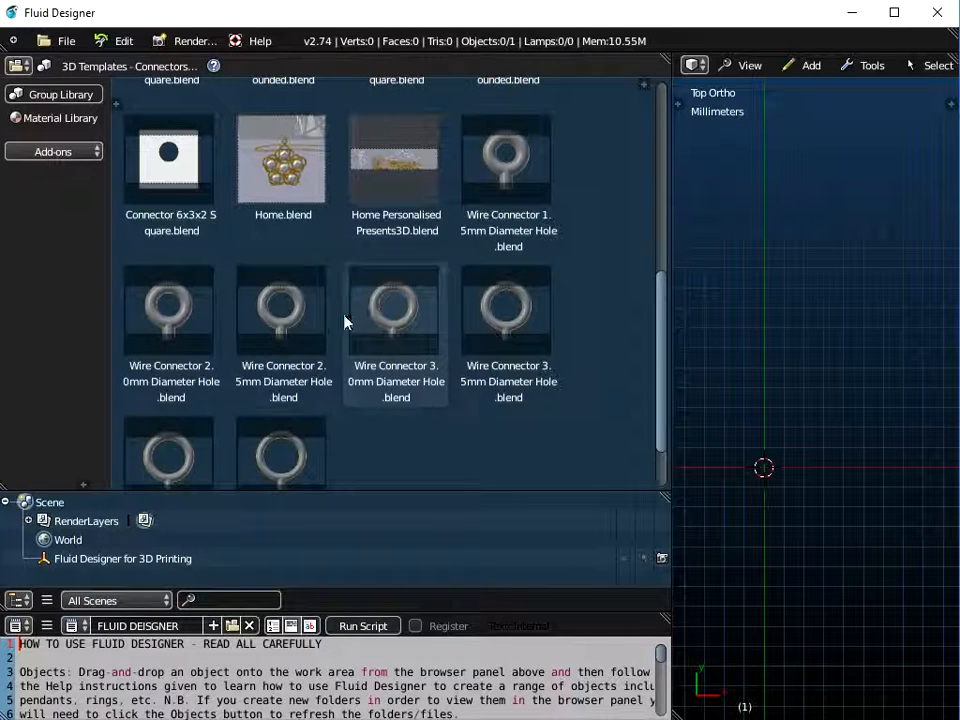
{"action": "left_click", "coordinate": [305, 315]}
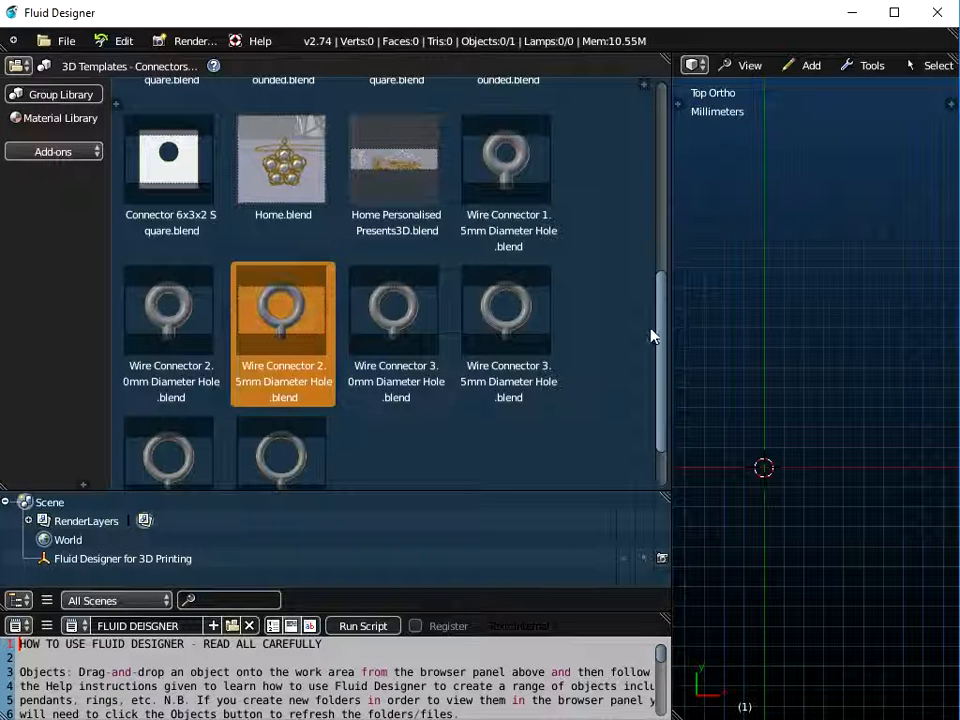
{"action": "left_click_drag", "start_coordinate": [661, 337], "coordinate": [668, 141]}
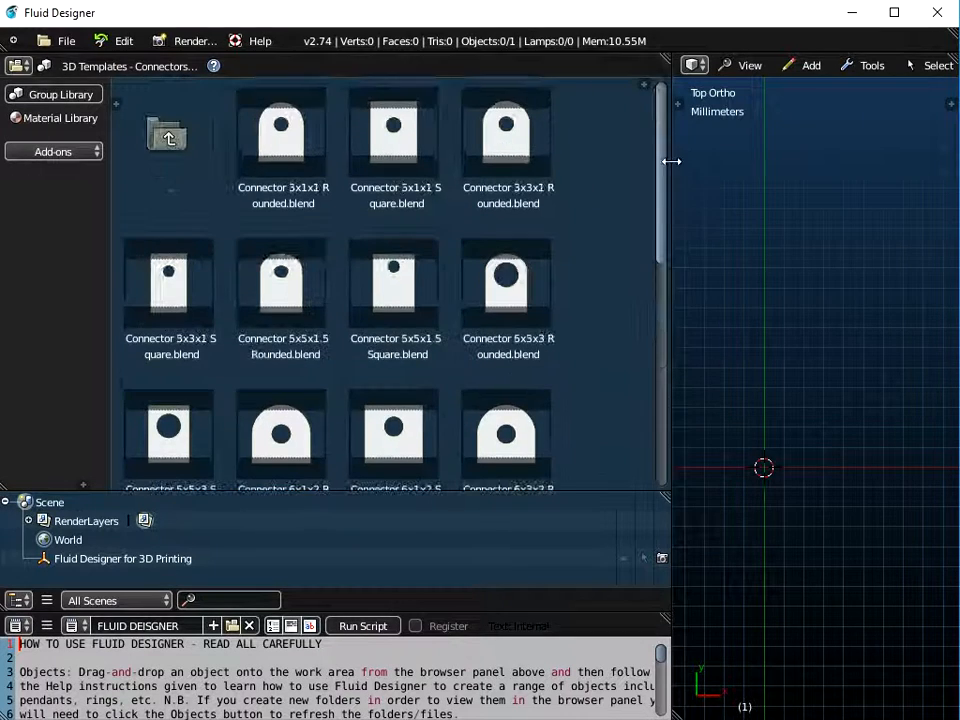
Load the Capareda Curve Pendant (001) MASTER template from the Pendants category into the work area.
{"action": "left_click", "coordinate": [95, 66]}
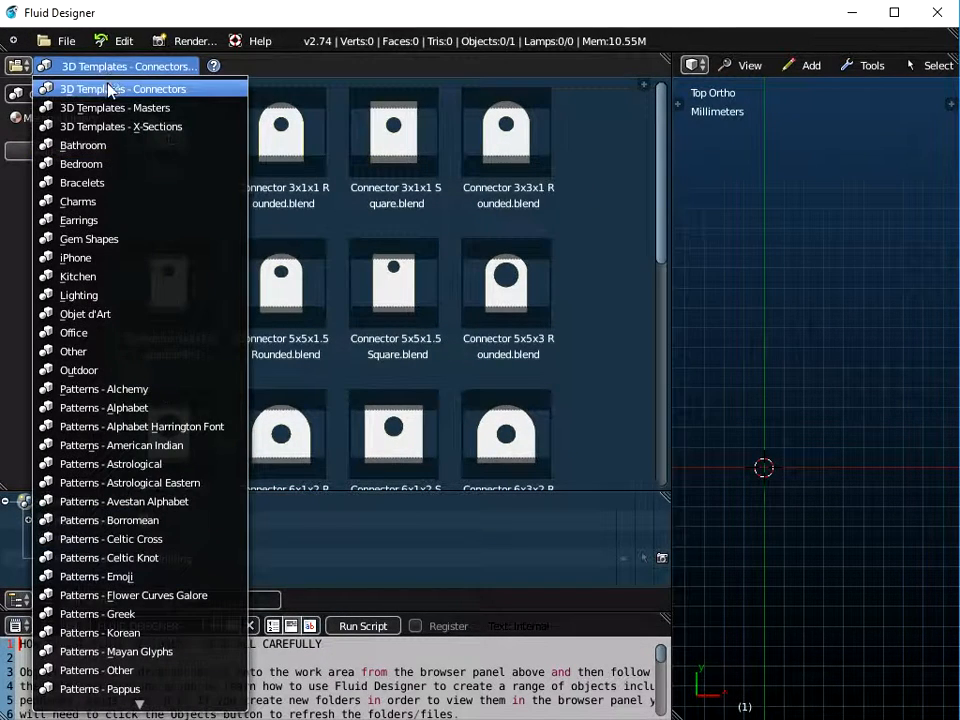
{"action": "scroll", "coordinate": [122, 465], "scroll_direction": "down", "scroll_amount": 5}
{"action": "left_click", "coordinate": [137, 544]}
{"action": "scroll", "coordinate": [561, 300], "scroll_direction": "down", "scroll_amount": 6}
{"action": "scroll", "coordinate": [561, 300], "scroll_direction": "down", "scroll_amount": 12}
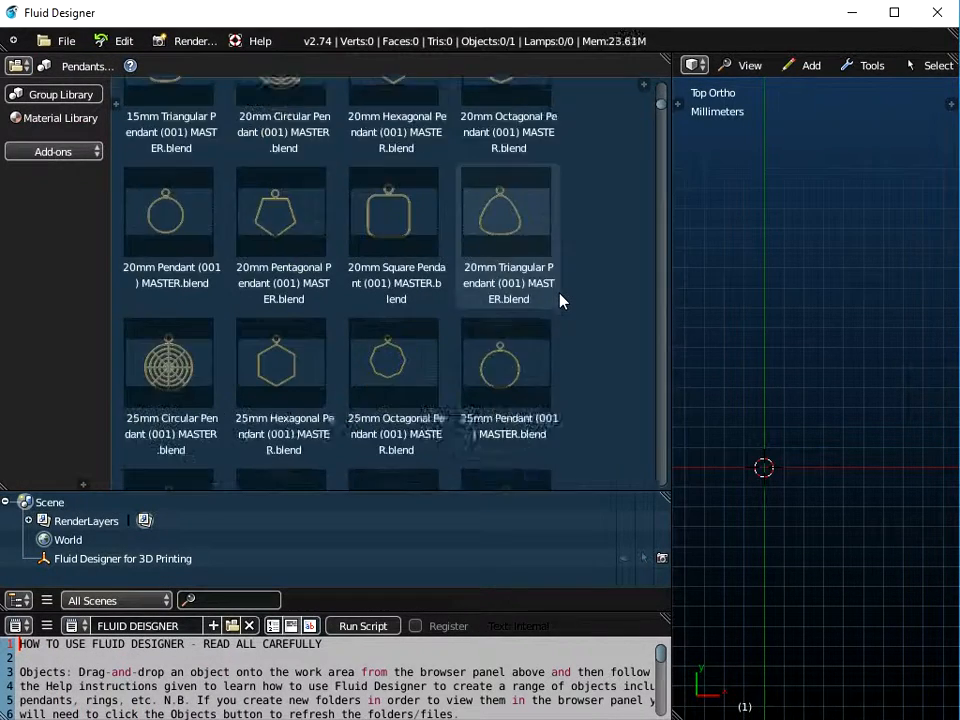
{"action": "scroll", "coordinate": [561, 300], "scroll_direction": "down", "scroll_amount": 12}
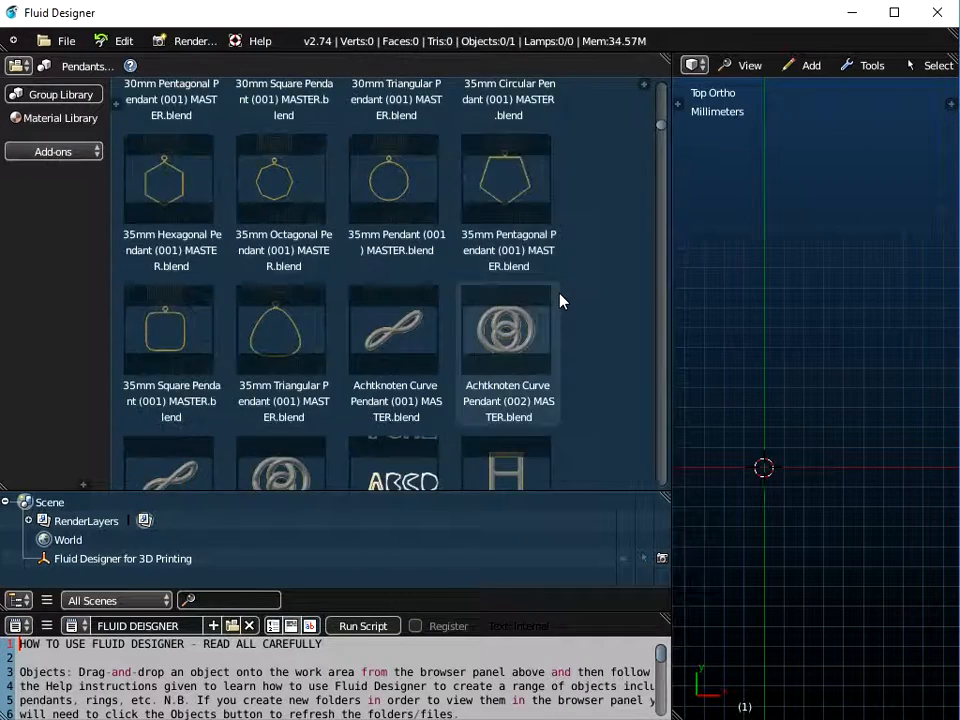
{"action": "scroll", "coordinate": [561, 300], "scroll_direction": "down", "scroll_amount": 12}
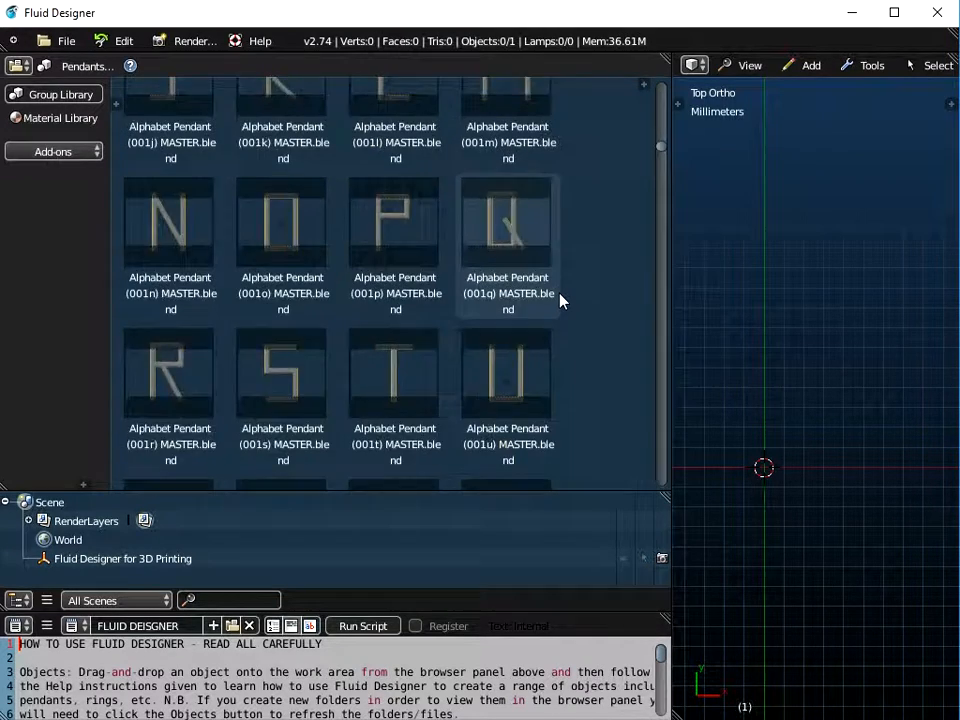
{"action": "scroll", "coordinate": [561, 300], "scroll_direction": "down", "scroll_amount": 12}
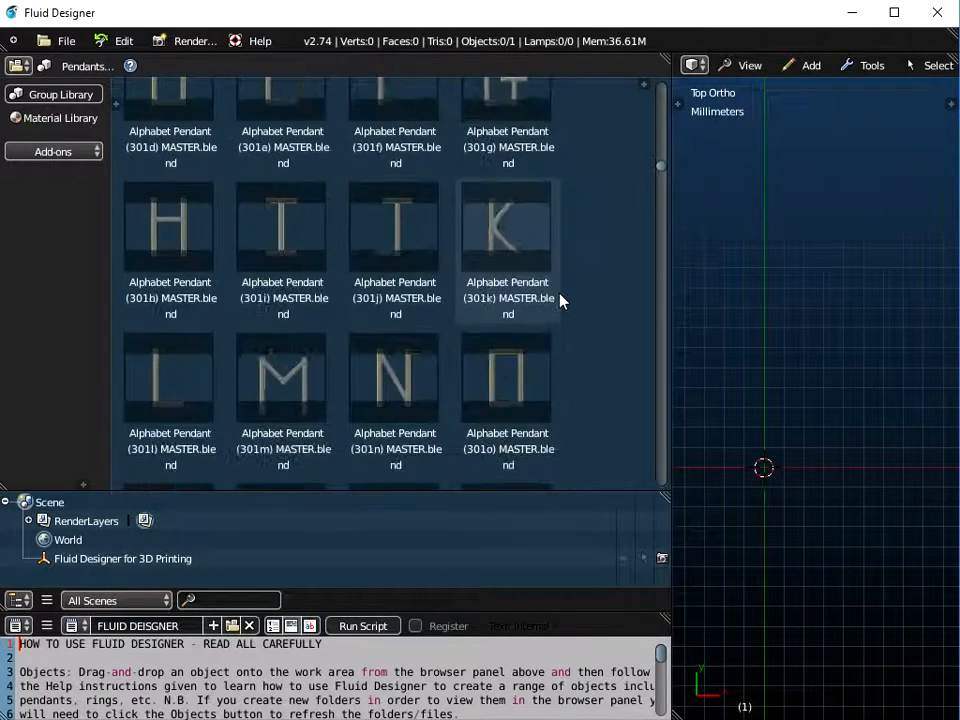
{"action": "scroll", "coordinate": [561, 300], "scroll_direction": "down", "scroll_amount": 12}
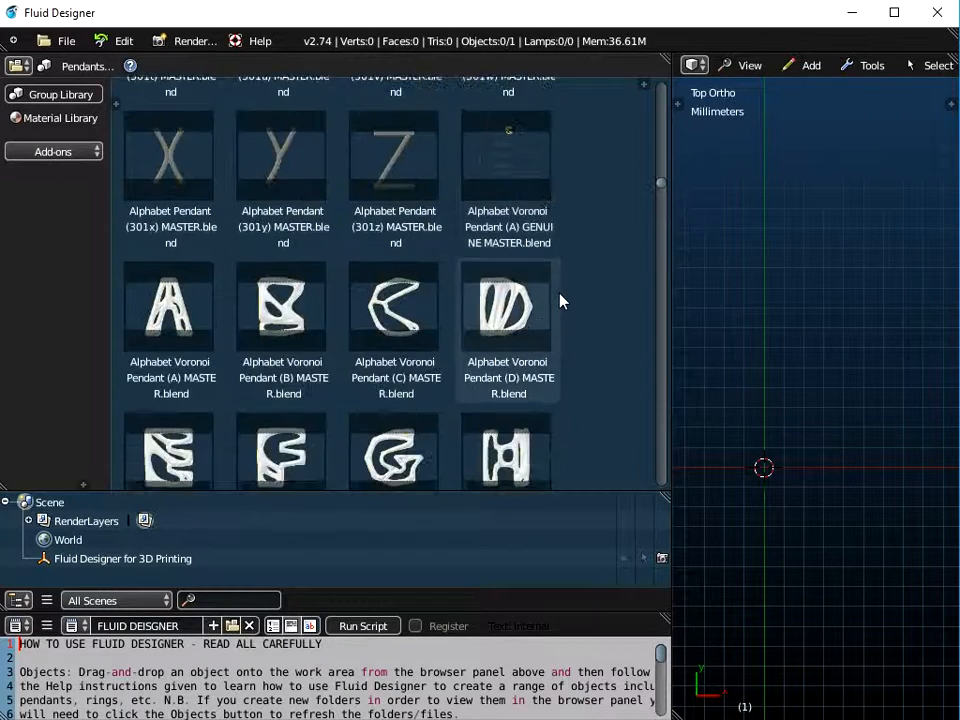
{"action": "scroll", "coordinate": [561, 300], "scroll_direction": "down", "scroll_amount": 12}
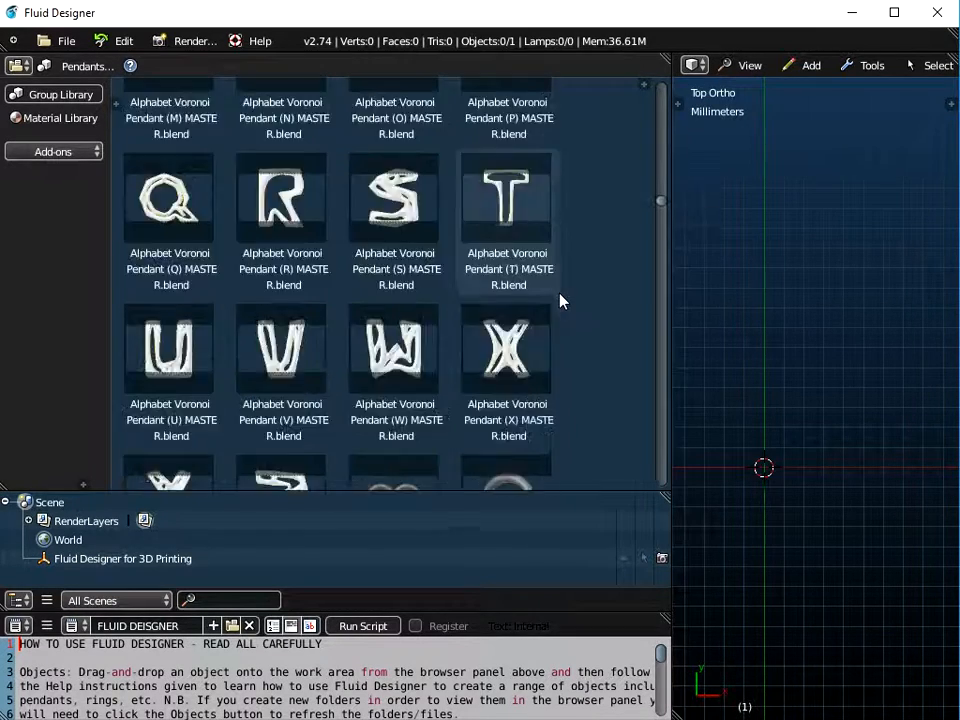
{"action": "scroll", "coordinate": [561, 300], "scroll_direction": "down", "scroll_amount": 7}
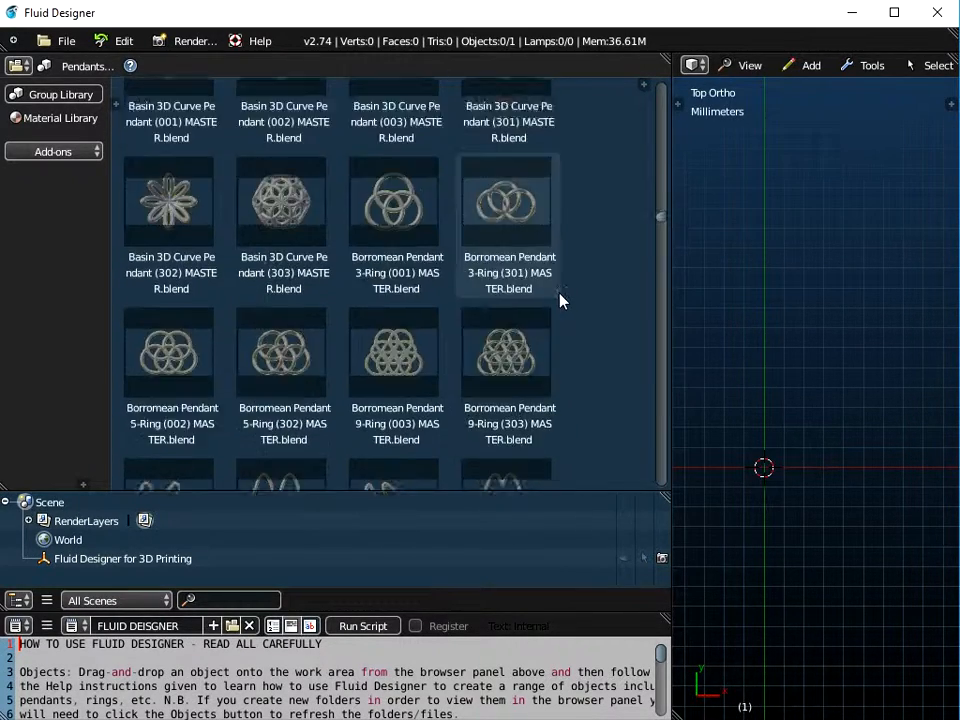
{"action": "scroll", "coordinate": [561, 300], "scroll_direction": "down", "scroll_amount": 5}
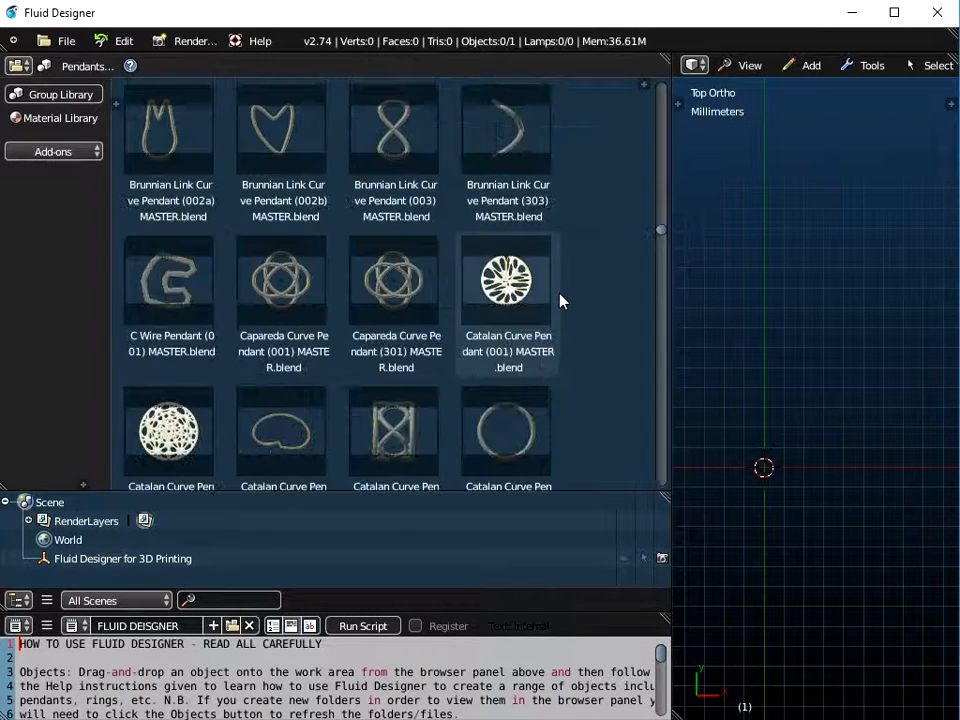
{"action": "left_click", "coordinate": [280, 240]}
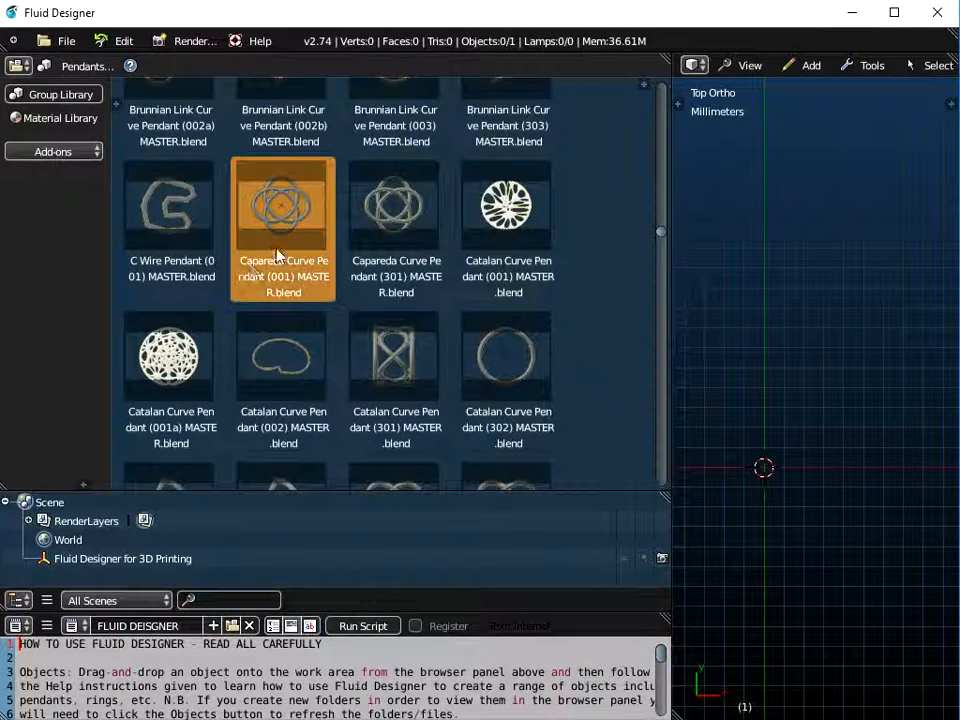
{"action": "left_click_drag", "start_coordinate": [285, 214], "coordinate": [745, 338]}
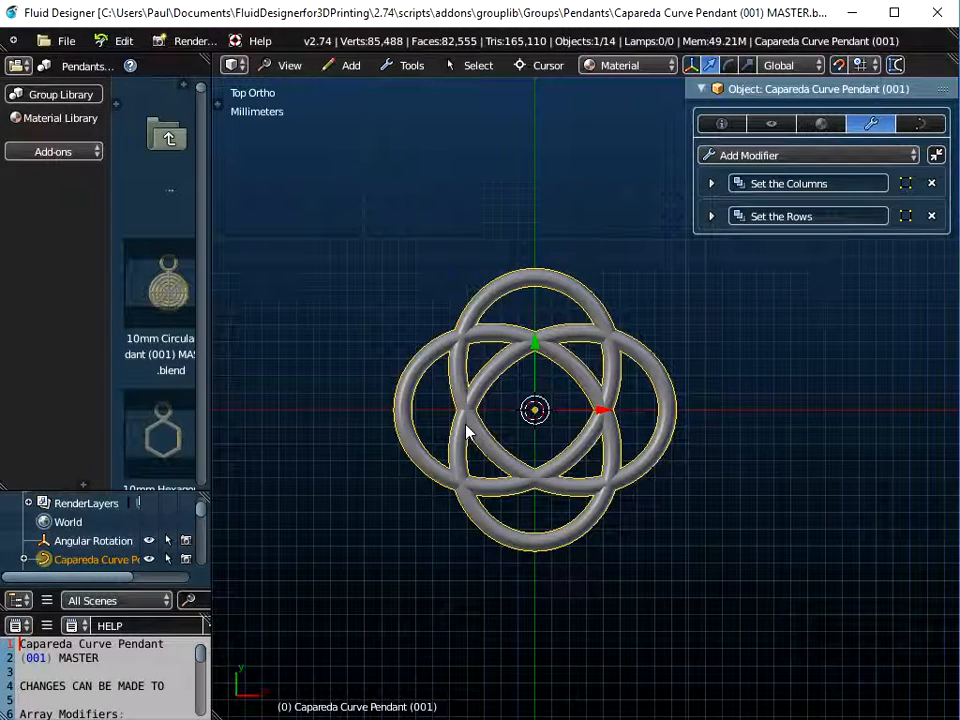
Set the count of the pendant's Set the Columns array modifier to 5.
{"action": "middle_click_drag", "start_coordinate": [536, 426], "coordinate": [562, 337]}
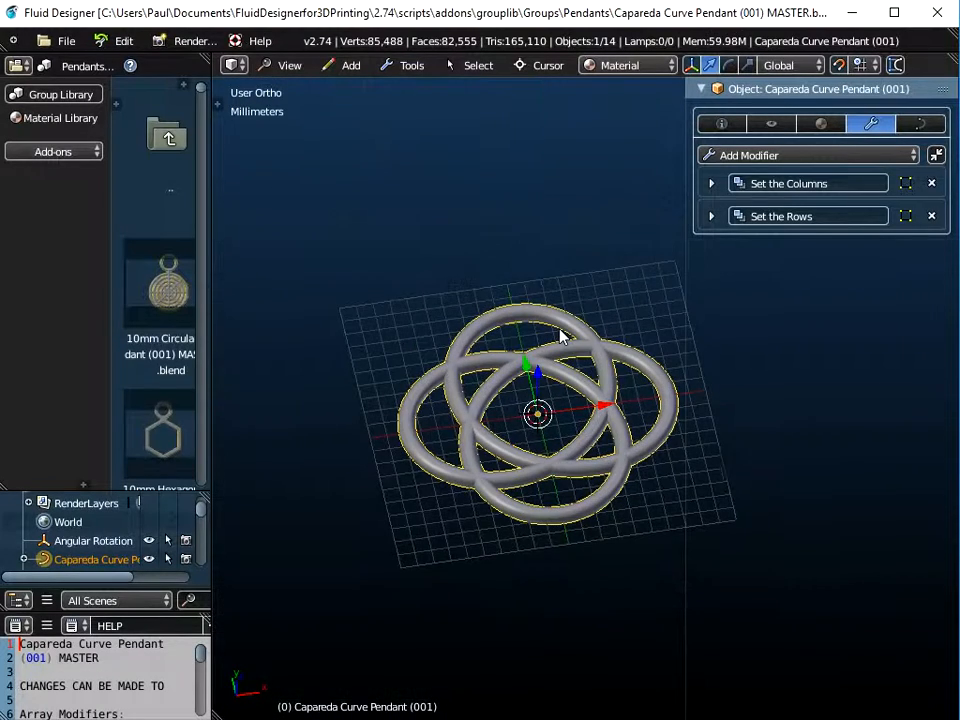
{"action": "mouse_move", "coordinate": [529, 426]}
{"action": "middle_mouse_down"}
{"action": "mouse_move", "coordinate": [578, 386]}
{"action": "mouse_move", "coordinate": [533, 432]}
{"action": "middle_mouse_up"}
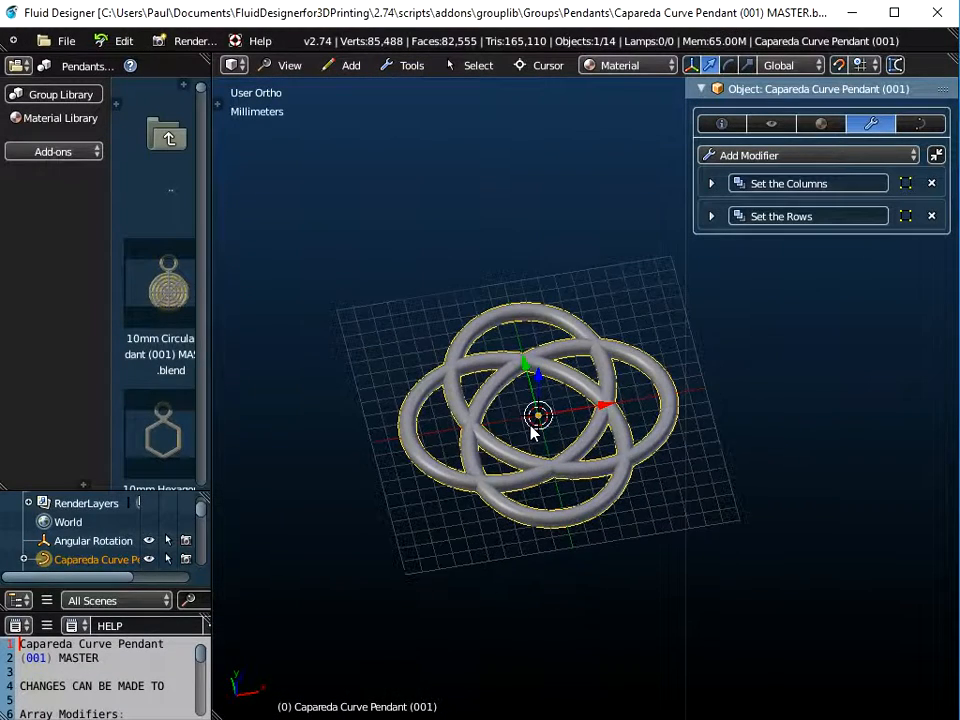
{"action": "left_click", "coordinate": [711, 183]}
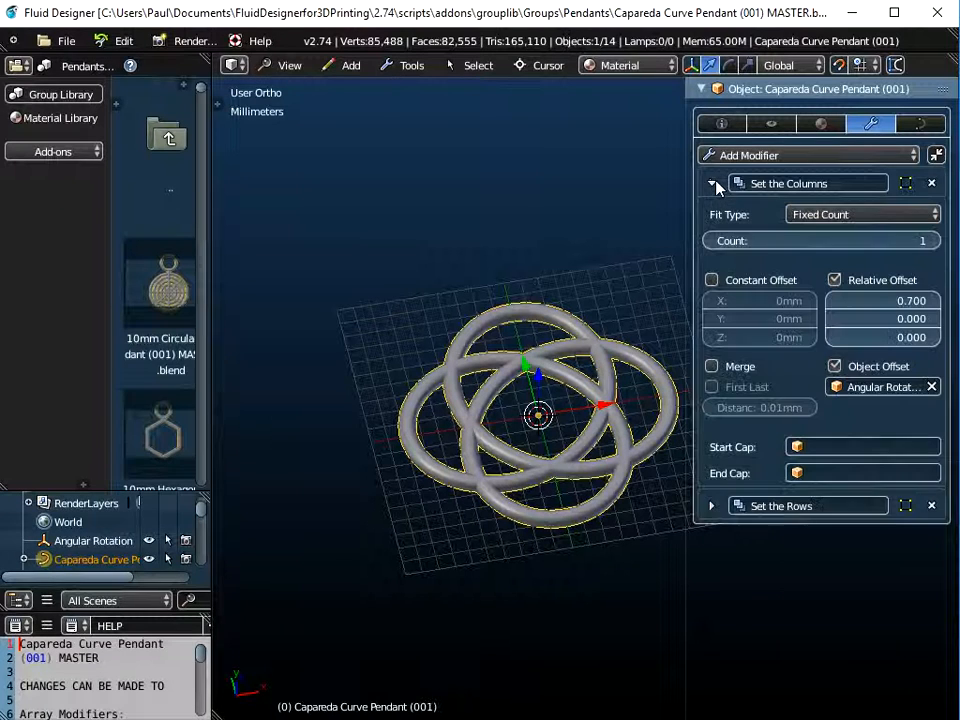
{"action": "left_click", "coordinate": [933, 242]}
{"action": "scroll", "coordinate": [508, 428], "scroll_direction": "down", "scroll_amount": 2}
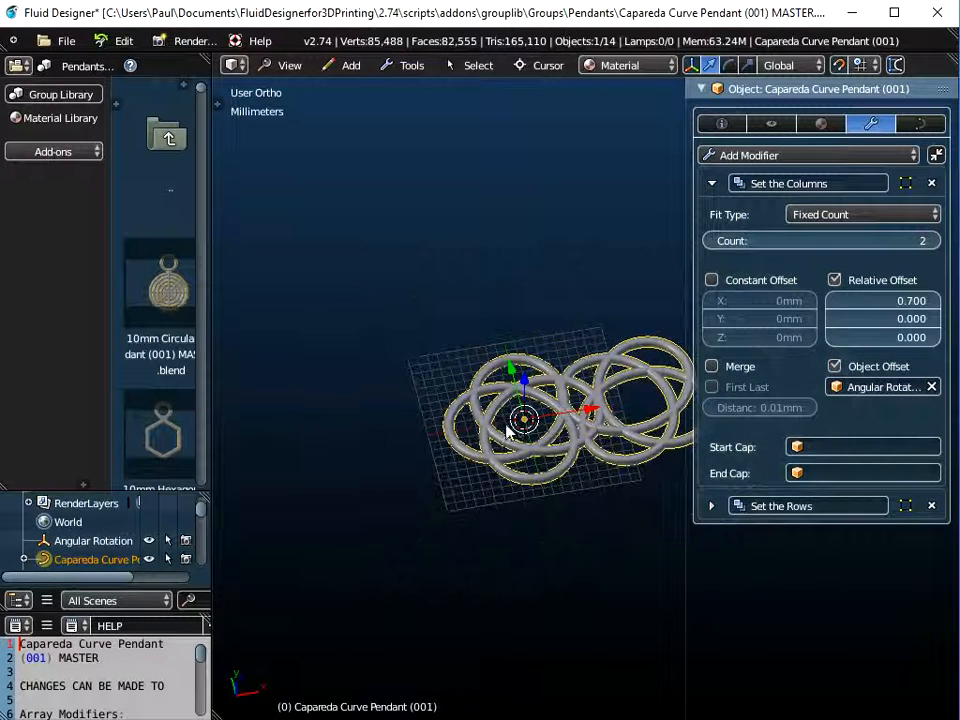
{"action": "middle_click_drag", "start_coordinate": [510, 493], "coordinate": [405, 546], "text": "shift"}
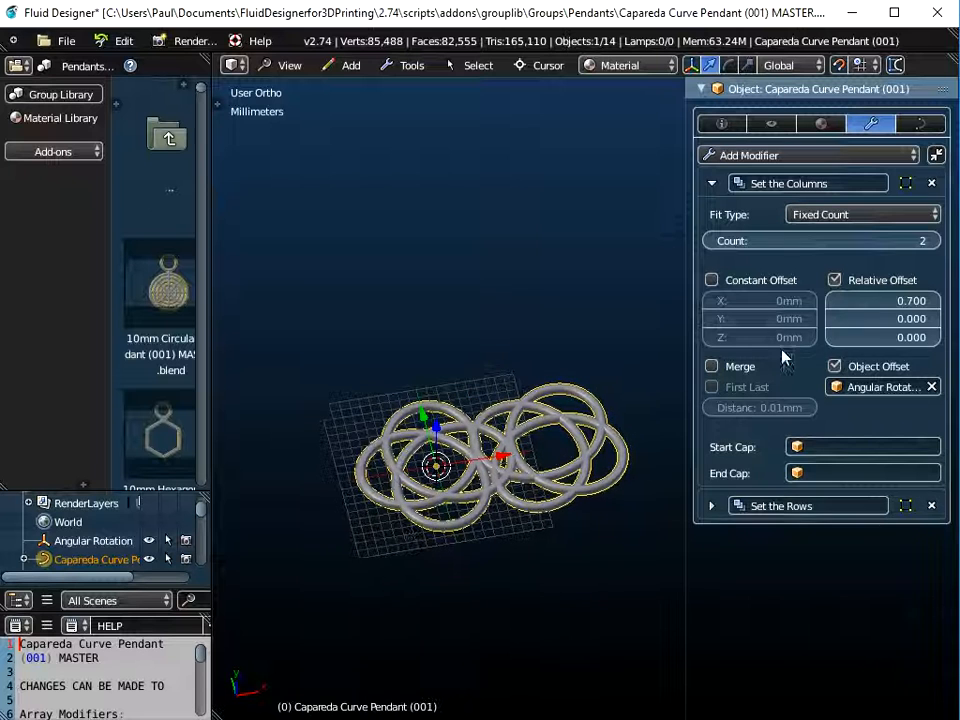
{"action": "left_click", "coordinate": [934, 241]}
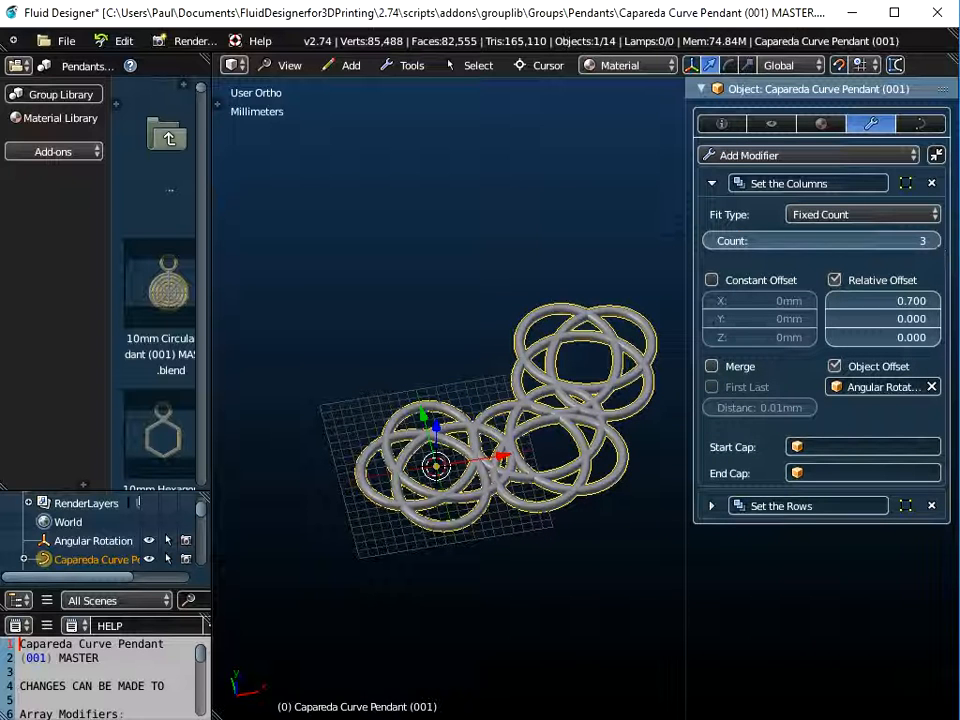
{"action": "left_click", "coordinate": [934, 241]}
{"action": "left_click", "coordinate": [934, 241]}
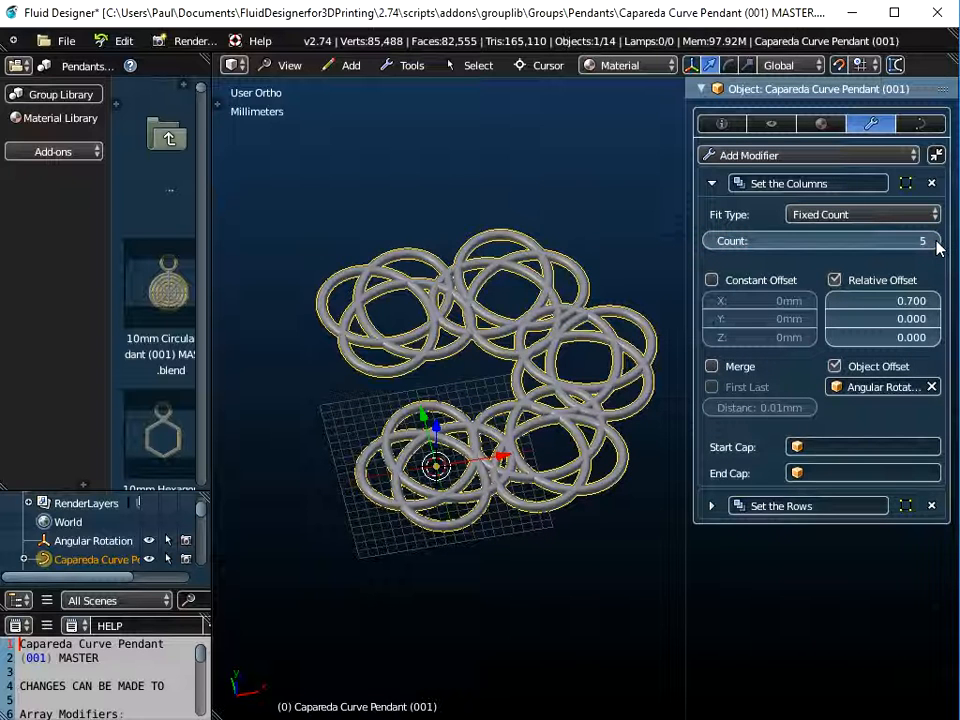
Set the Set the Columns array count to 6 and try a count of 2 in the Set the Rows array.
{"action": "left_click", "coordinate": [934, 241]}
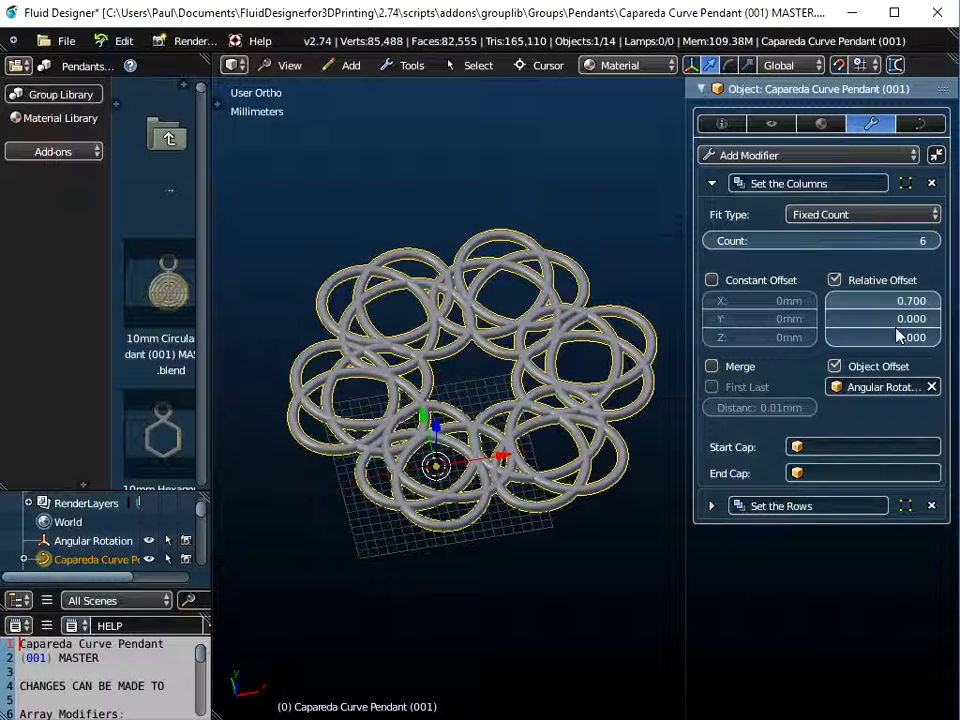
{"action": "left_click", "coordinate": [711, 505]}
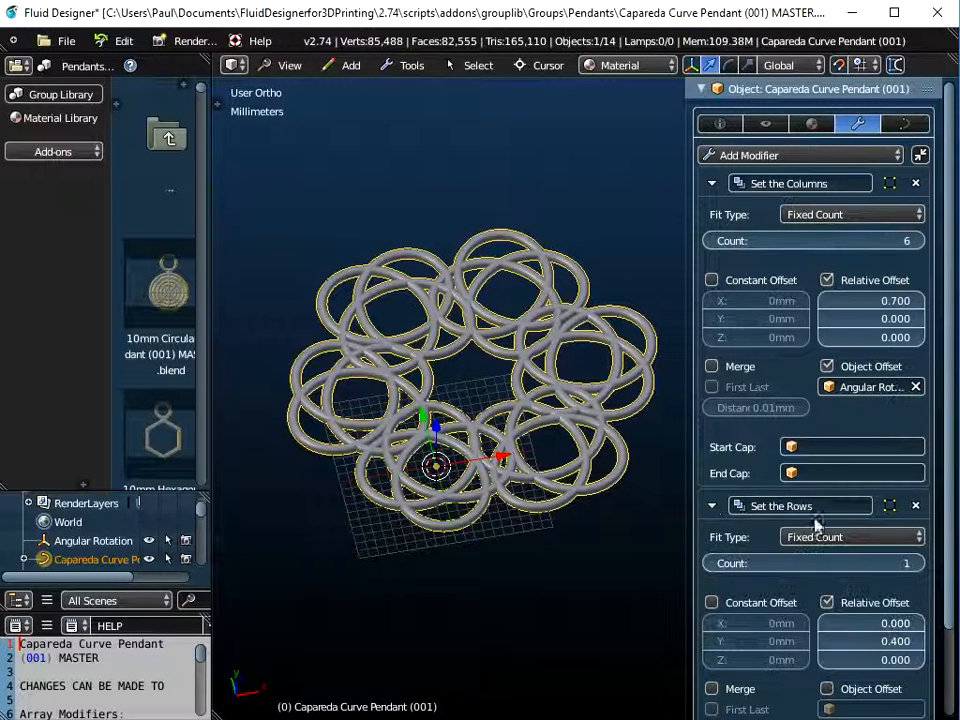
{"action": "left_click", "coordinate": [917, 564]}
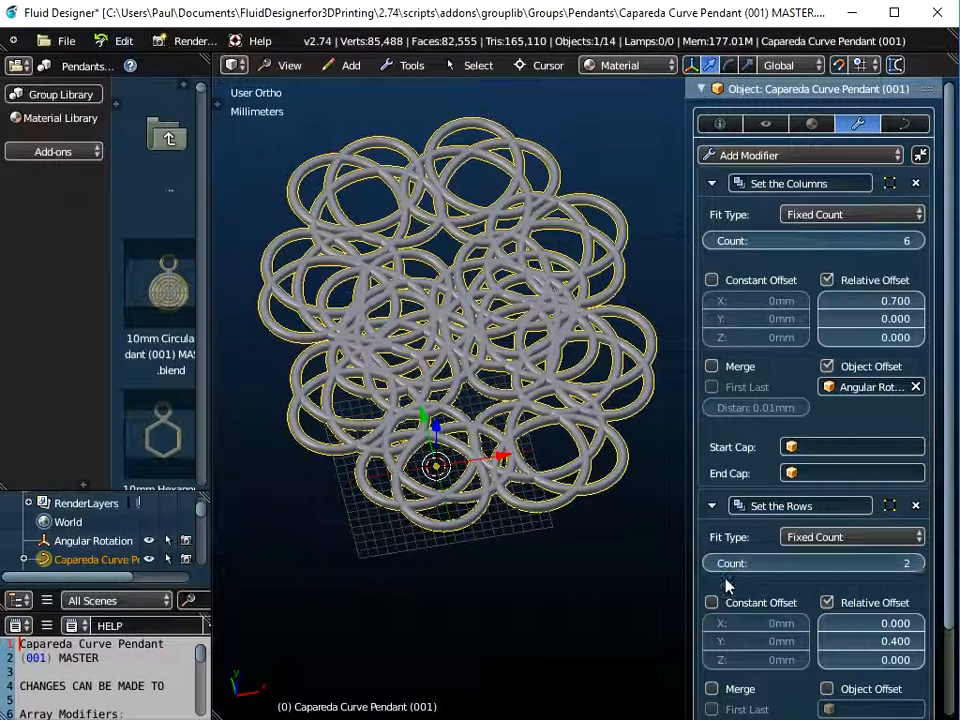
{"action": "left_click_drag", "start_coordinate": [718, 564], "coordinate": [714, 511]}
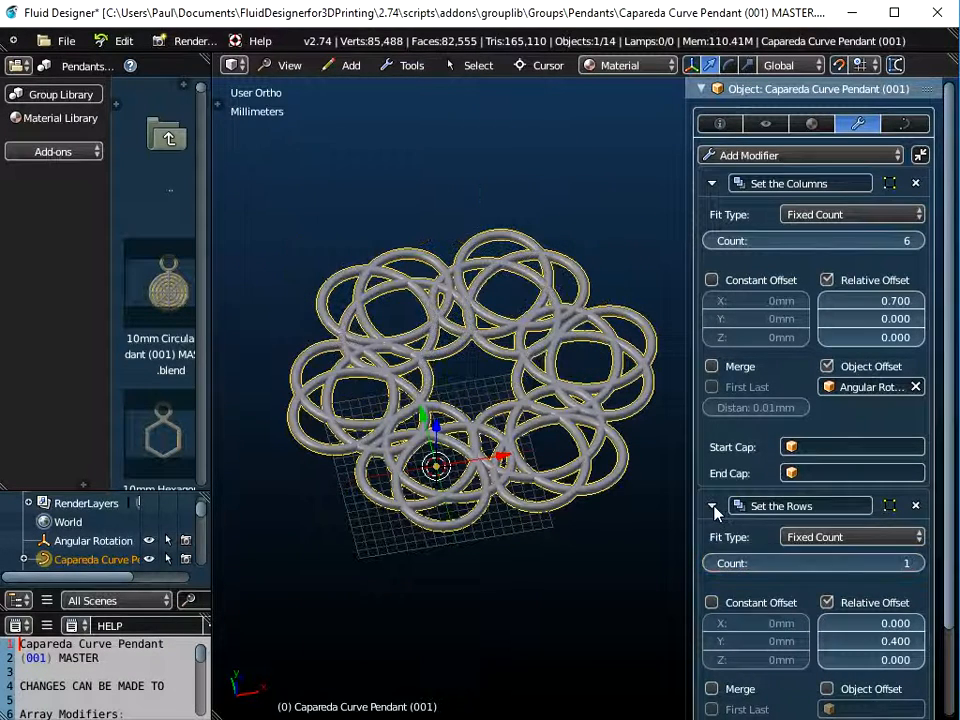
{"action": "left_click", "coordinate": [712, 507]}
{"action": "middle_click_drag", "start_coordinate": [510, 445], "coordinate": [512, 515]}
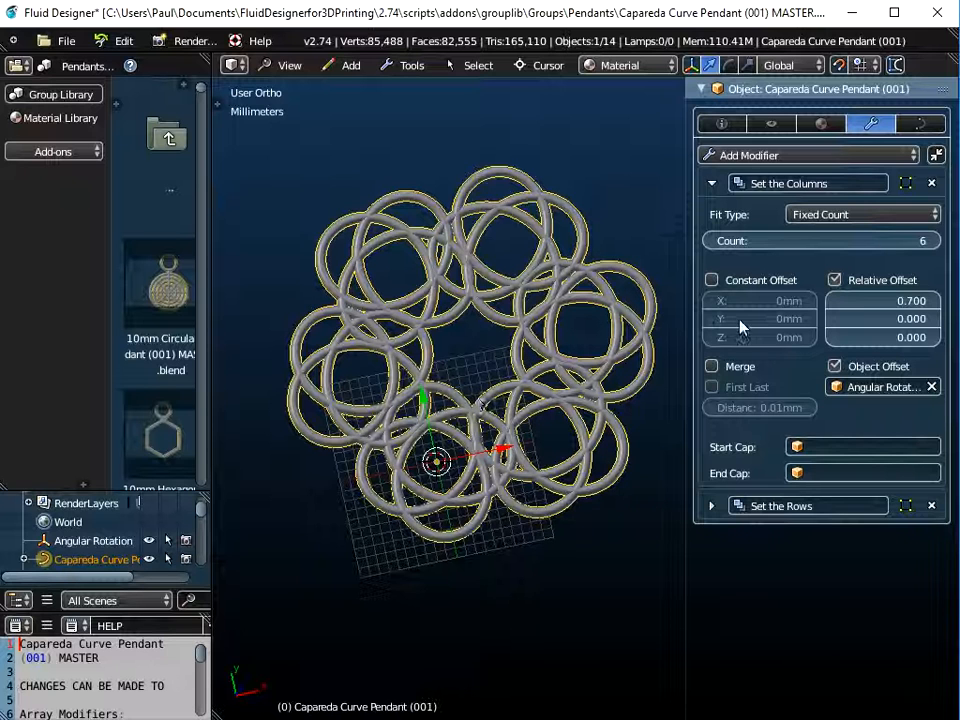
Set the Z rotation of the Angular Rotation object to 72°.
{"action": "left_click", "coordinate": [97, 546]}
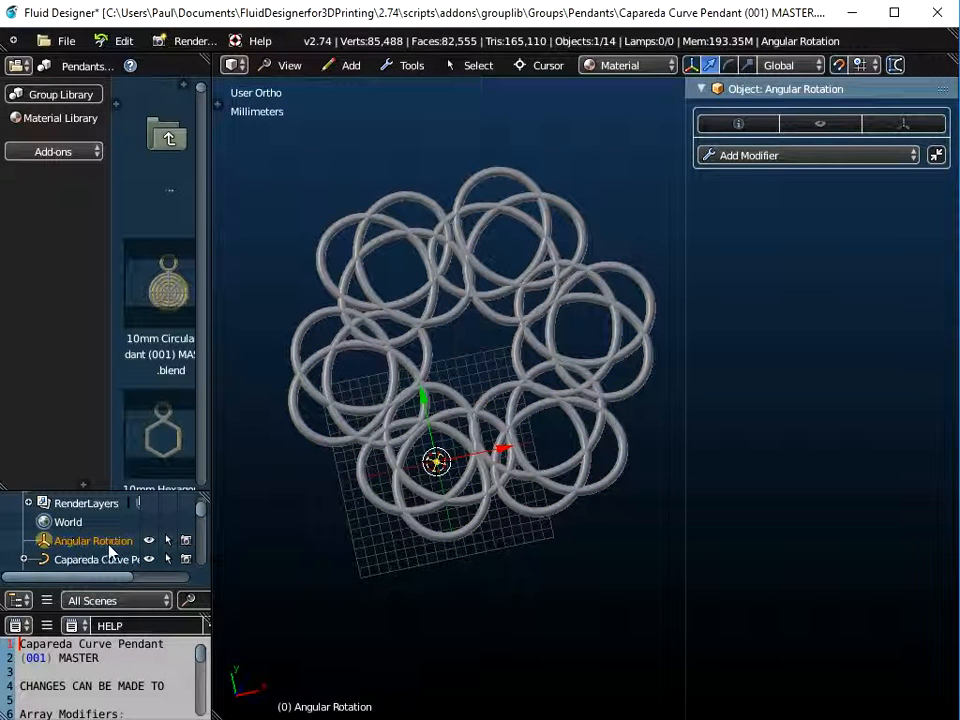
{"action": "left_click", "coordinate": [734, 123]}
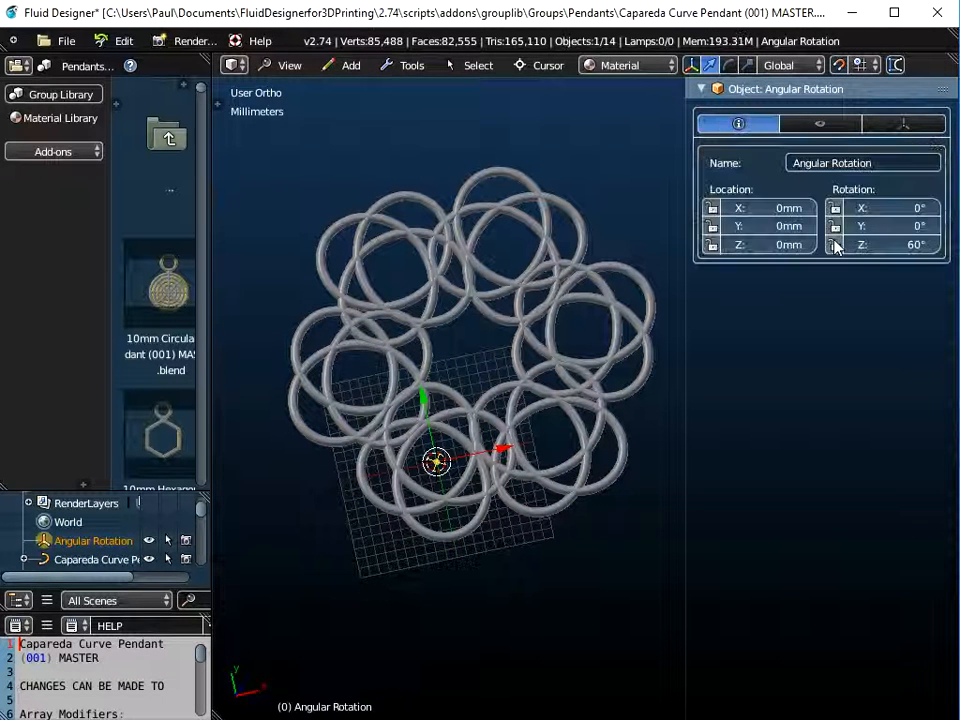
{"action": "key", "text": "i"}
{"action": "left_click", "coordinate": [898, 244]}
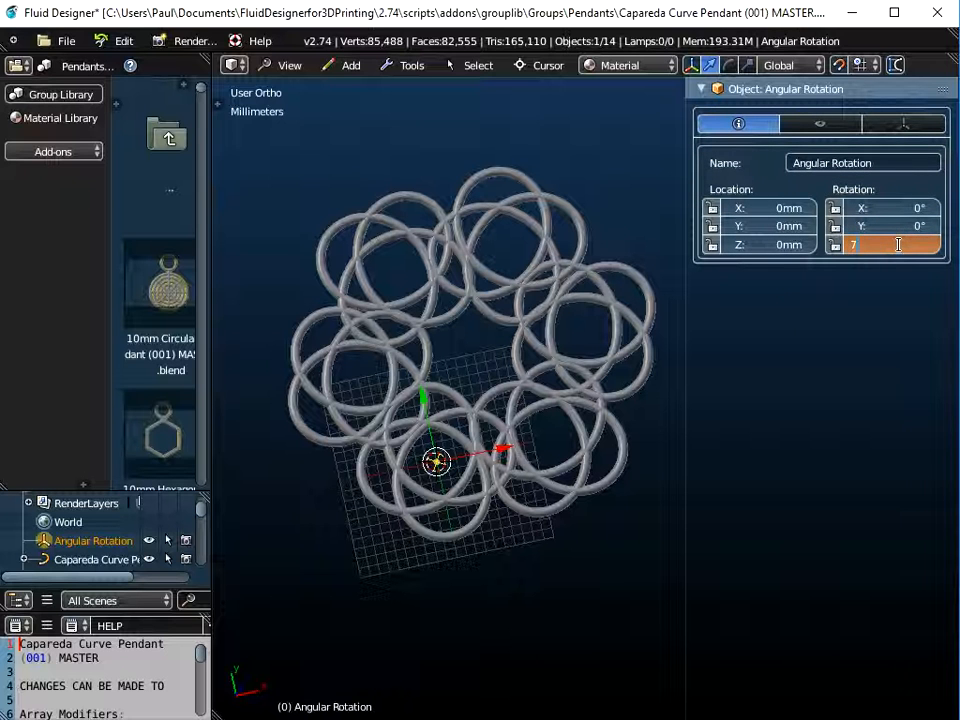
{"action": "type", "text": "72"}
{"action": "key", "text": "Return"}
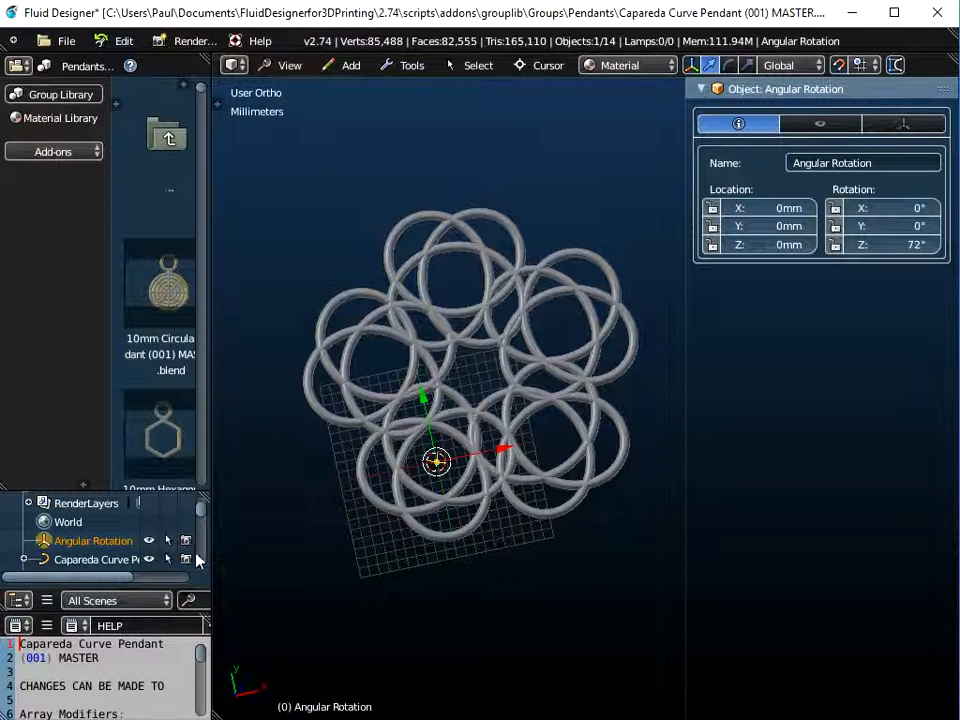
Select the Capareda curve pendant and set its Set the Columns array count to 5.
{"action": "left_click", "coordinate": [112, 561]}
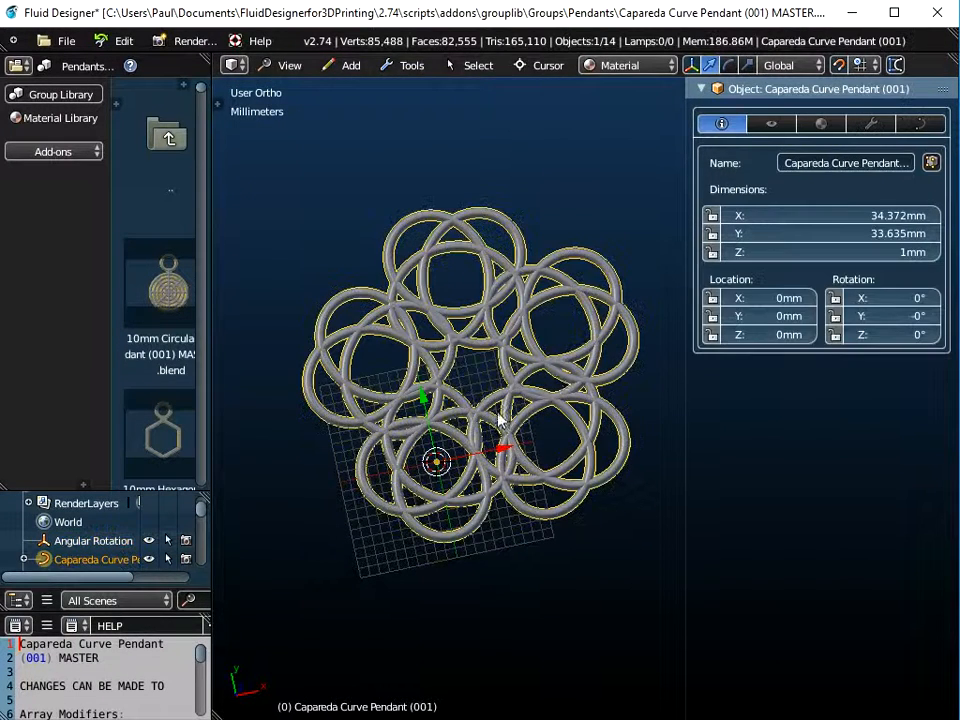
{"action": "left_click", "coordinate": [864, 126]}
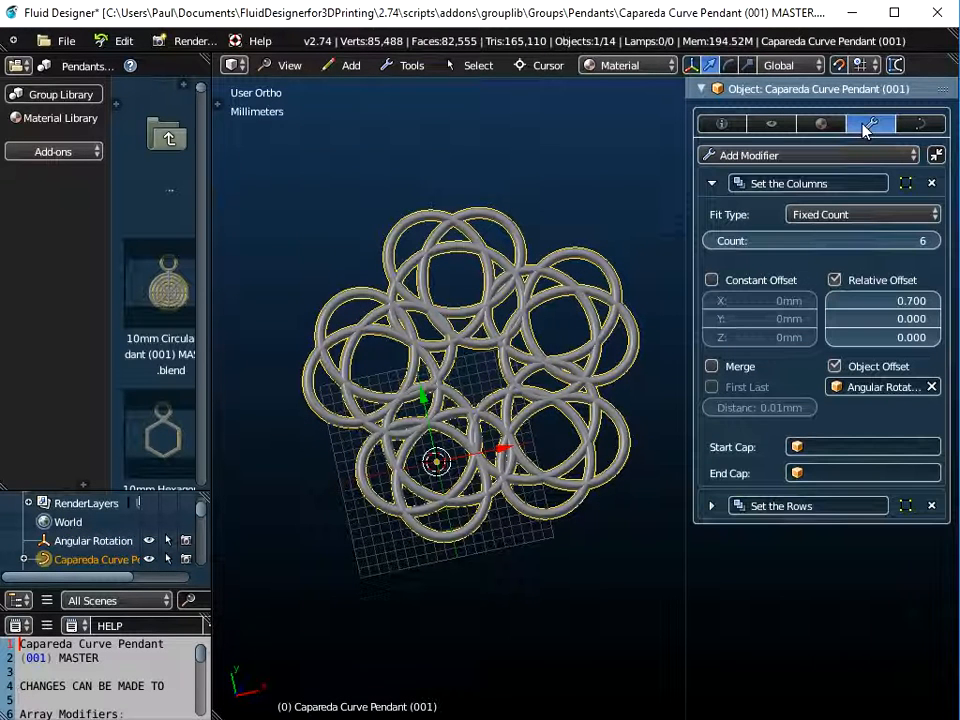
{"action": "left_click", "coordinate": [711, 240]}
{"action": "left_click", "coordinate": [711, 240]}
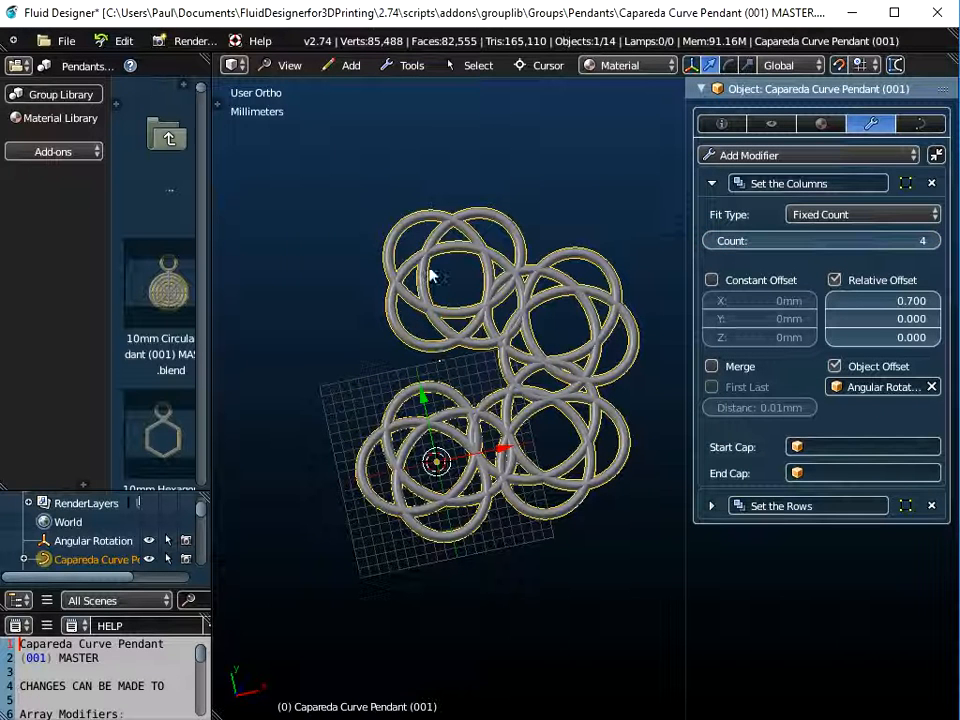
{"action": "left_click", "coordinate": [932, 241]}
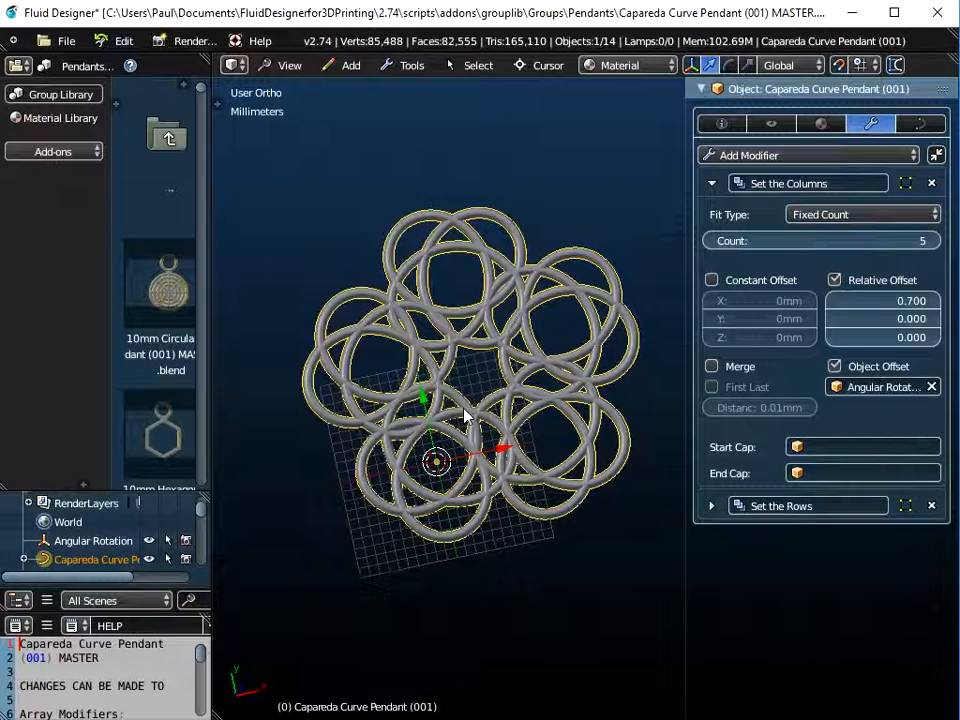
Try X-Section 1mm x 2mm as the pendant curve's bevel object and settle on X-Section 1mm x 3mm.
{"action": "scroll", "coordinate": [464, 416], "scroll_direction": "up", "scroll_amount": 1}
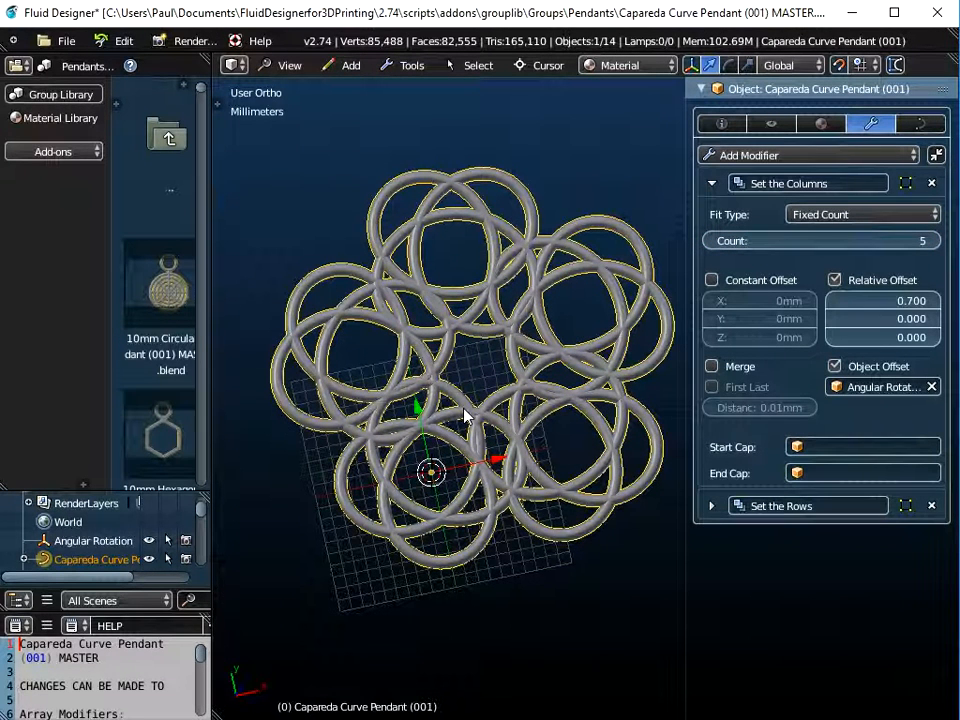
{"action": "mouse_move", "coordinate": [464, 416]}
{"action": "middle_mouse_down"}
{"action": "mouse_move", "coordinate": [484, 396]}
{"action": "mouse_move", "coordinate": [499, 334]}
{"action": "mouse_move", "coordinate": [477, 410]}
{"action": "middle_mouse_up"}
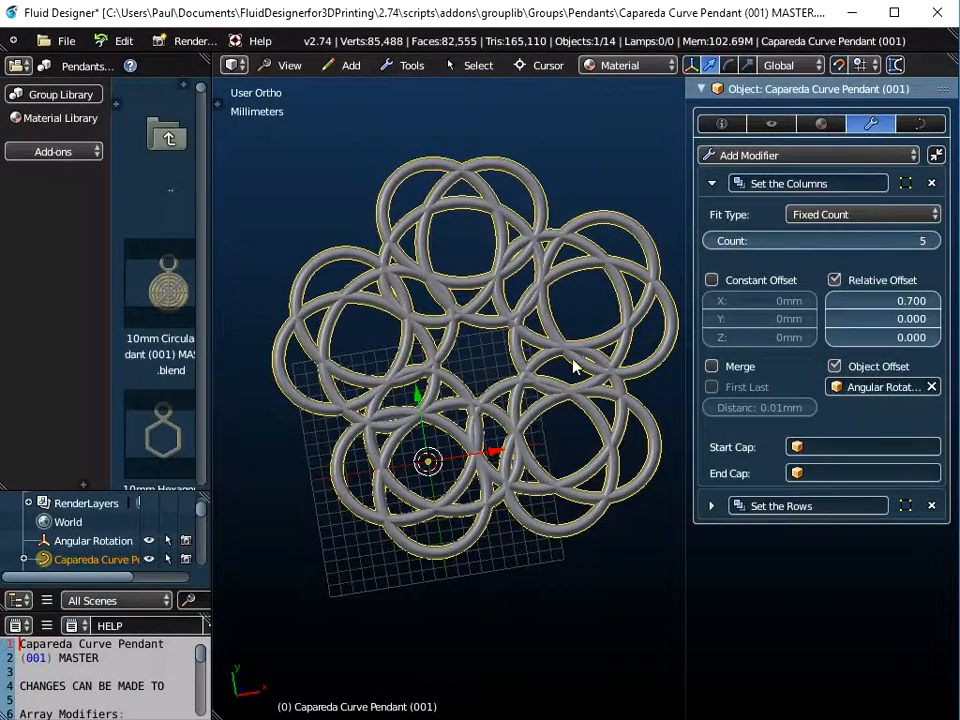
{"action": "middle_click_drag", "start_coordinate": [574, 364], "coordinate": [579, 339]}
{"action": "scroll", "coordinate": [497, 514], "scroll_direction": "up", "scroll_amount": 2}
{"action": "scroll", "coordinate": [497, 514], "scroll_direction": "up", "scroll_amount": 2}
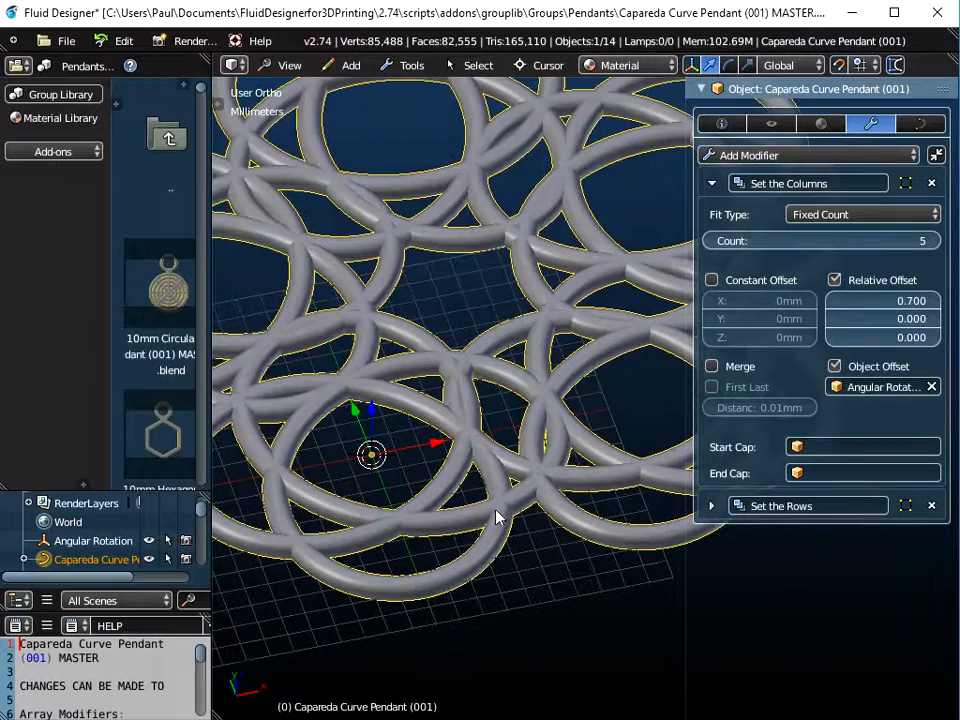
{"action": "scroll", "coordinate": [475, 513], "scroll_direction": "up", "scroll_amount": 2}
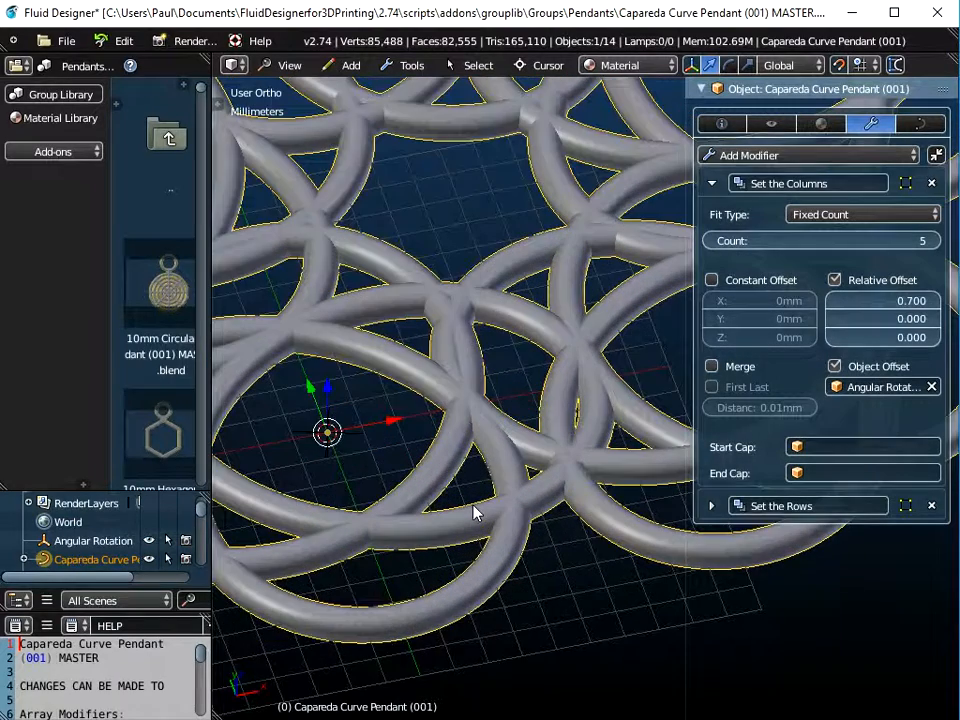
{"action": "left_click", "coordinate": [920, 123]}
{"action": "left_click", "coordinate": [818, 220]}
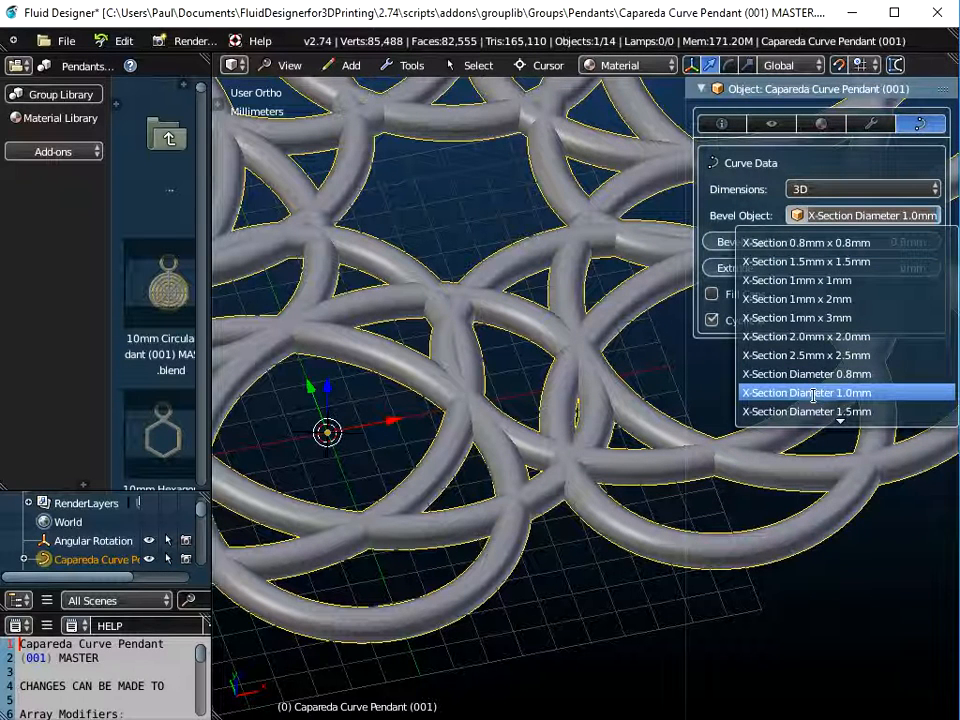
{"action": "left_click", "coordinate": [817, 304]}
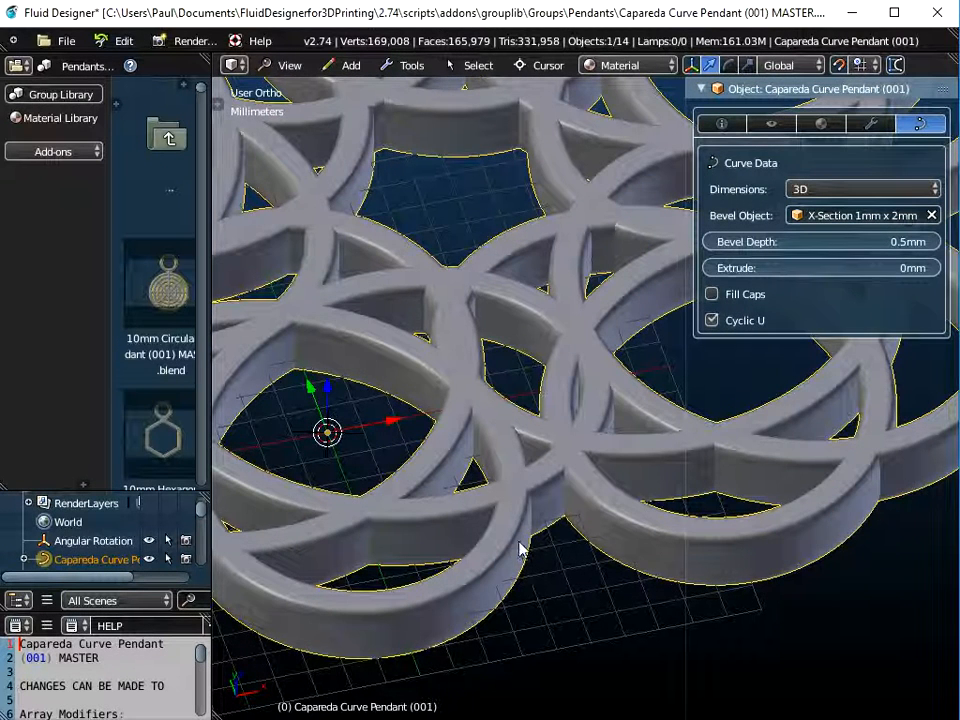
{"action": "left_click", "coordinate": [845, 216]}
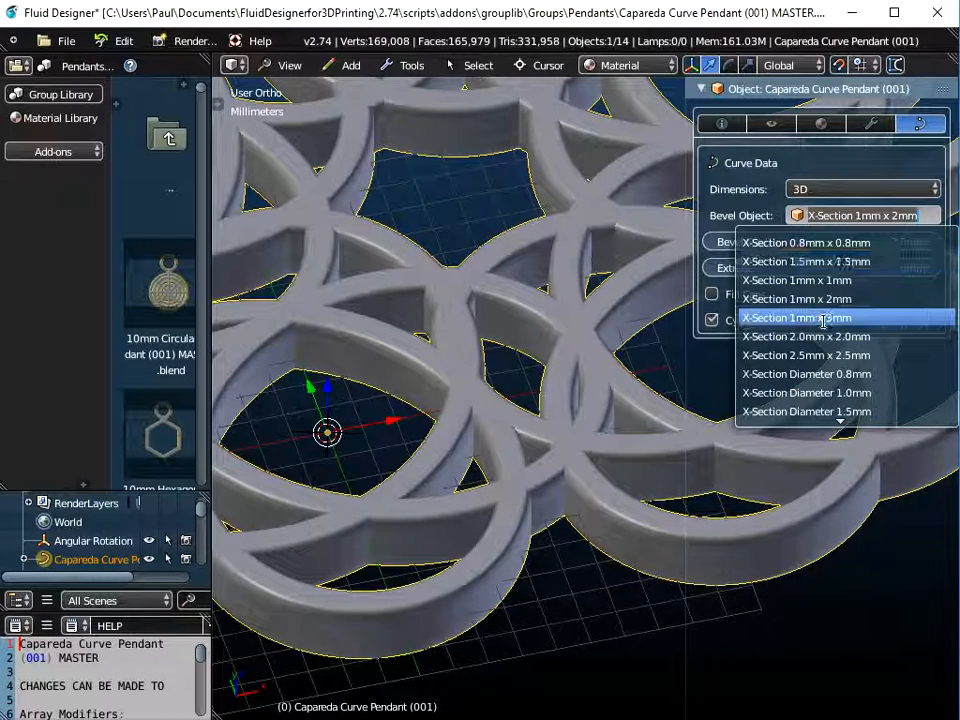
{"action": "key", "text": "Return"}
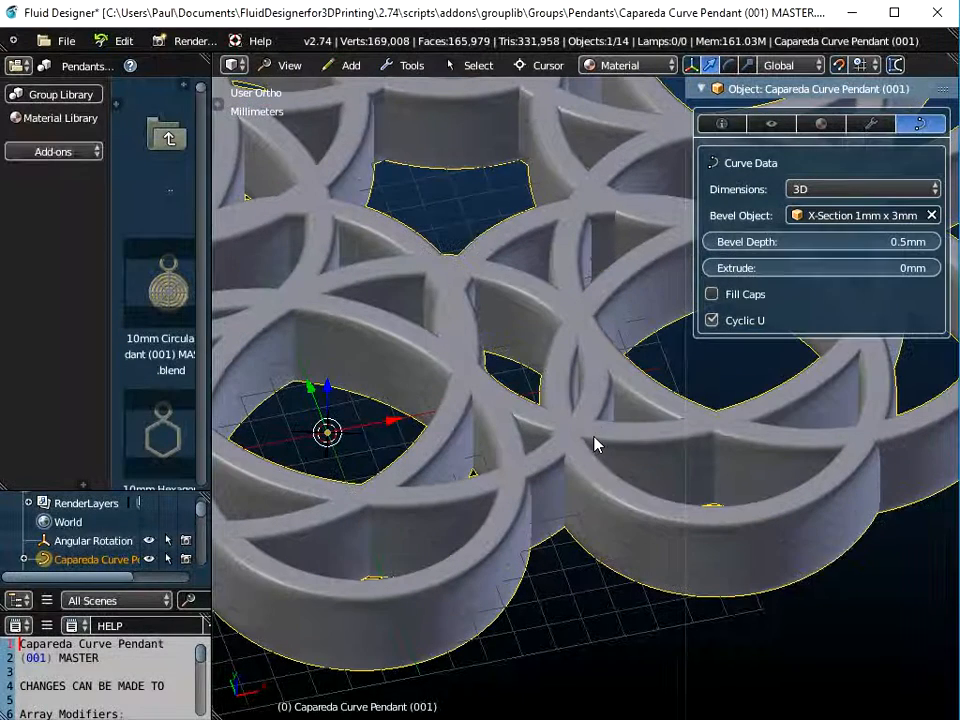
Switch to the top view and reduce the pendant's Set the Columns count to 1.
{"action": "scroll", "coordinate": [514, 557], "scroll_direction": "down", "scroll_amount": 3}
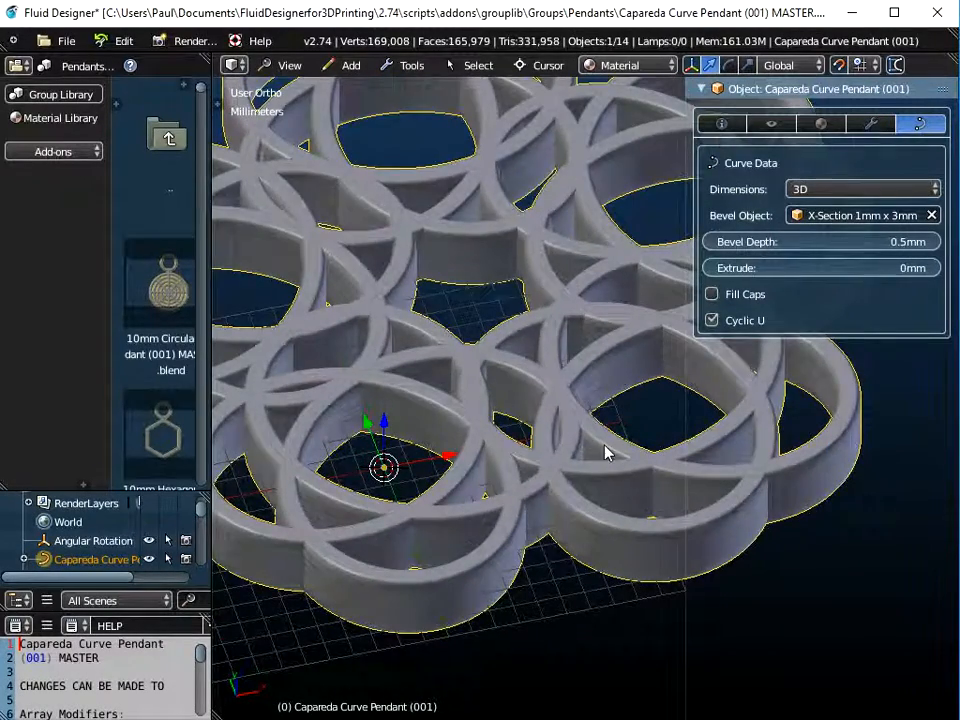
{"action": "middle_click_drag", "start_coordinate": [608, 452], "coordinate": [611, 482]}
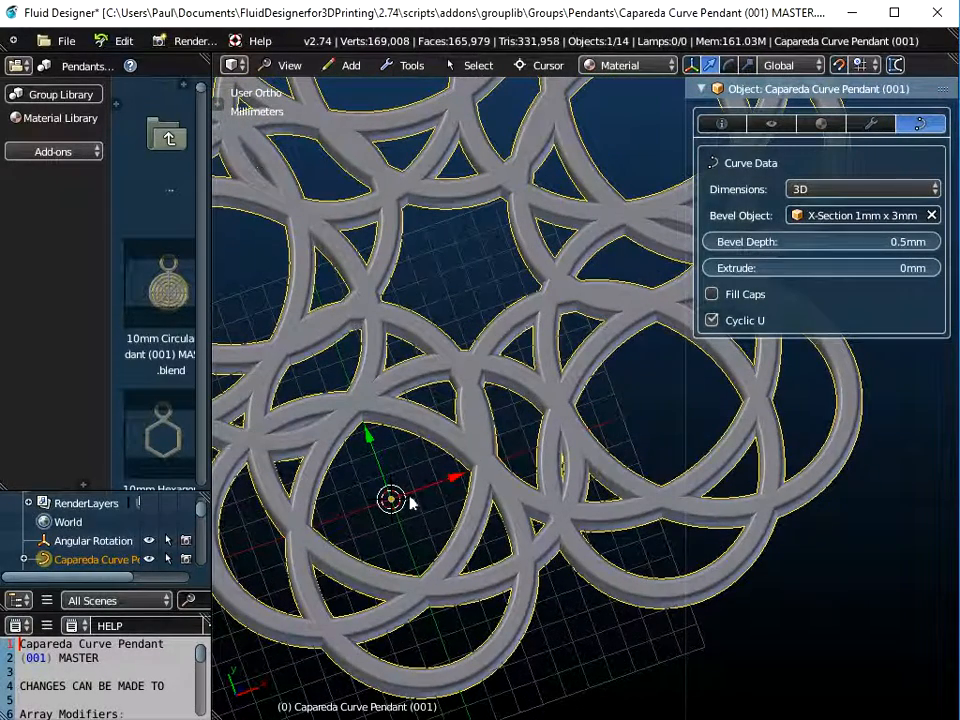
{"action": "left_click", "coordinate": [282, 65]}
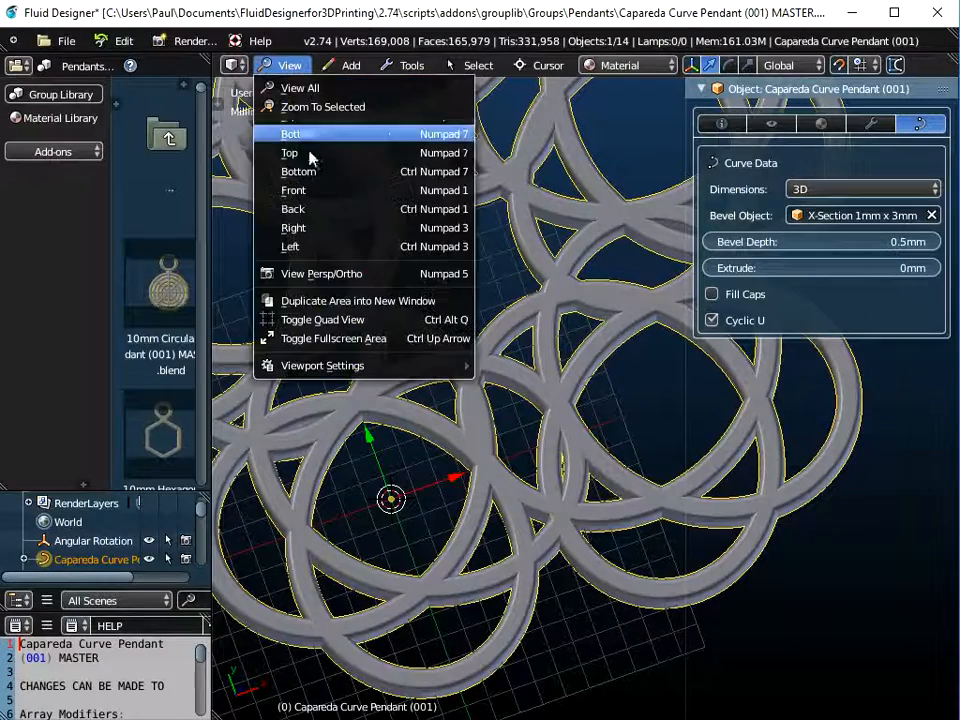
{"action": "left_click", "coordinate": [315, 154]}
{"action": "scroll", "coordinate": [594, 381], "scroll_direction": "down", "scroll_amount": 3}
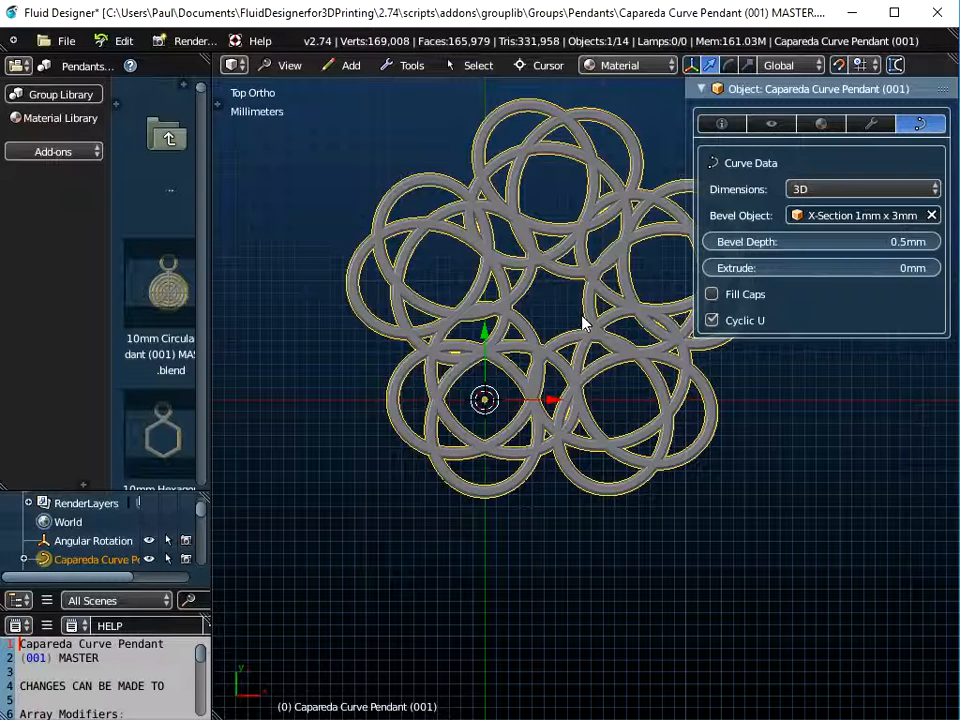
{"action": "left_click", "coordinate": [868, 124]}
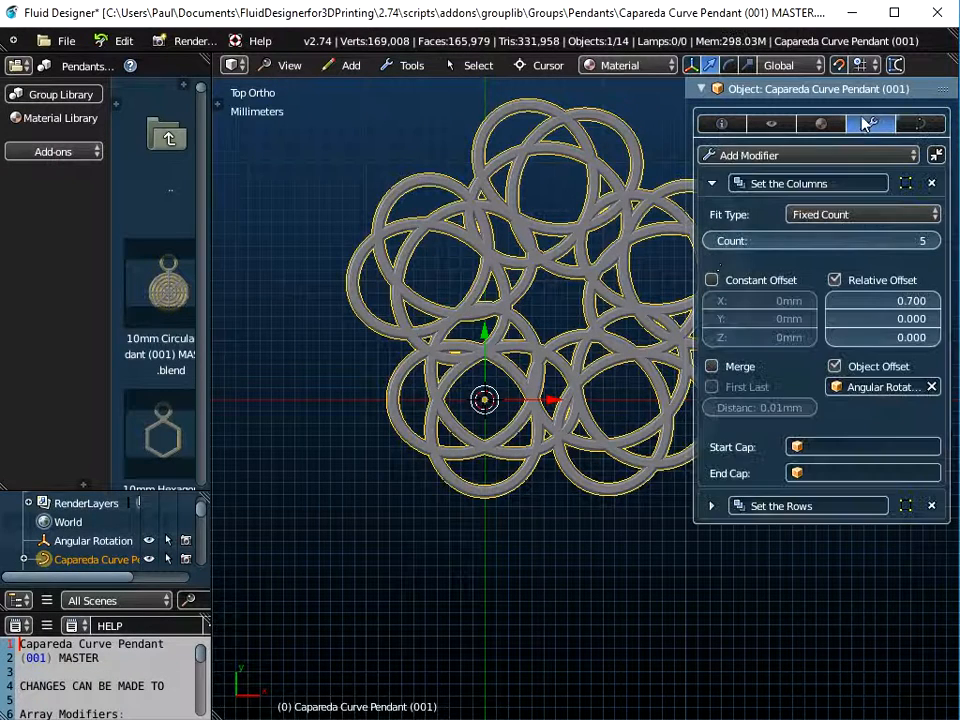
{"action": "left_click", "coordinate": [709, 241]}
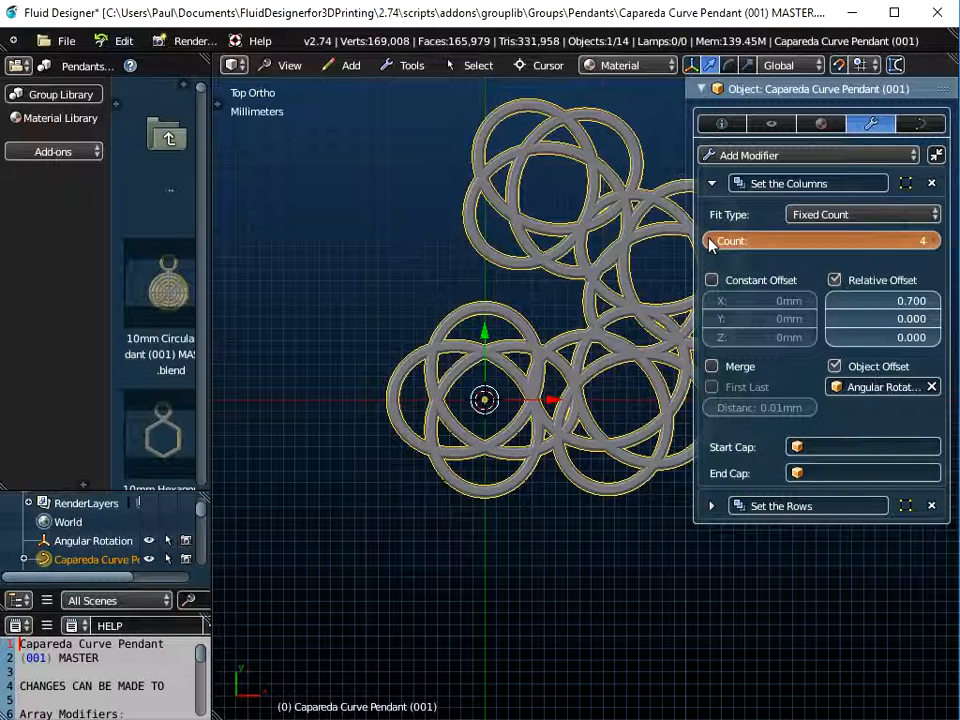
{"action": "left_click", "coordinate": [709, 241]}
{"action": "left_click", "coordinate": [709, 241]}
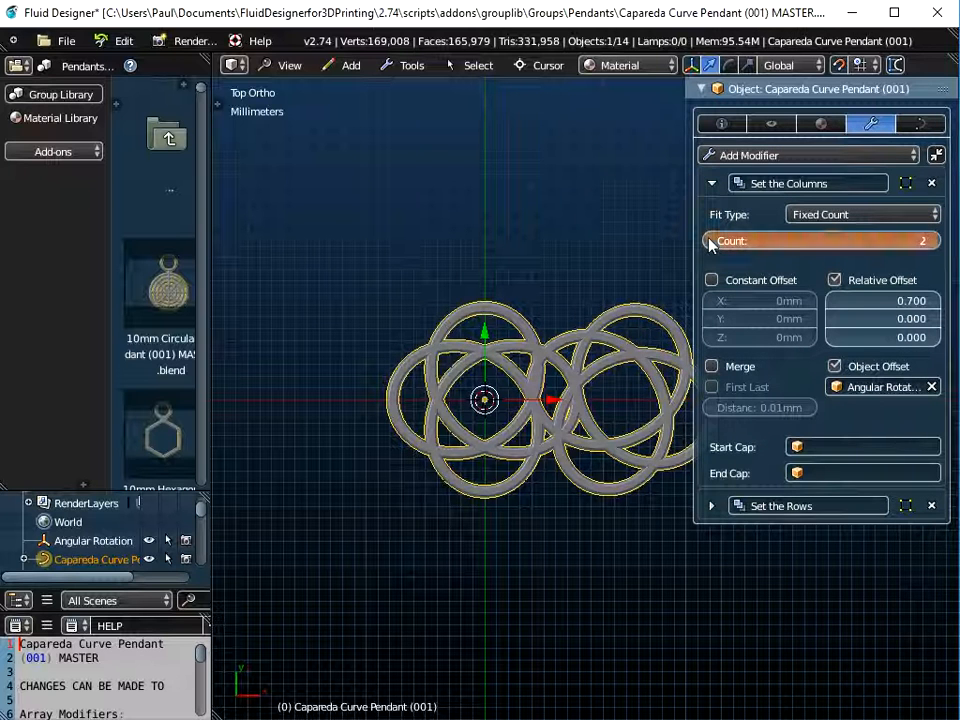
{"action": "left_click", "coordinate": [709, 241]}
Move the single curve motif straight down the Y axis so it sits below the 3D cursor.
{"action": "scroll", "coordinate": [516, 421], "scroll_direction": "up", "scroll_amount": 2}
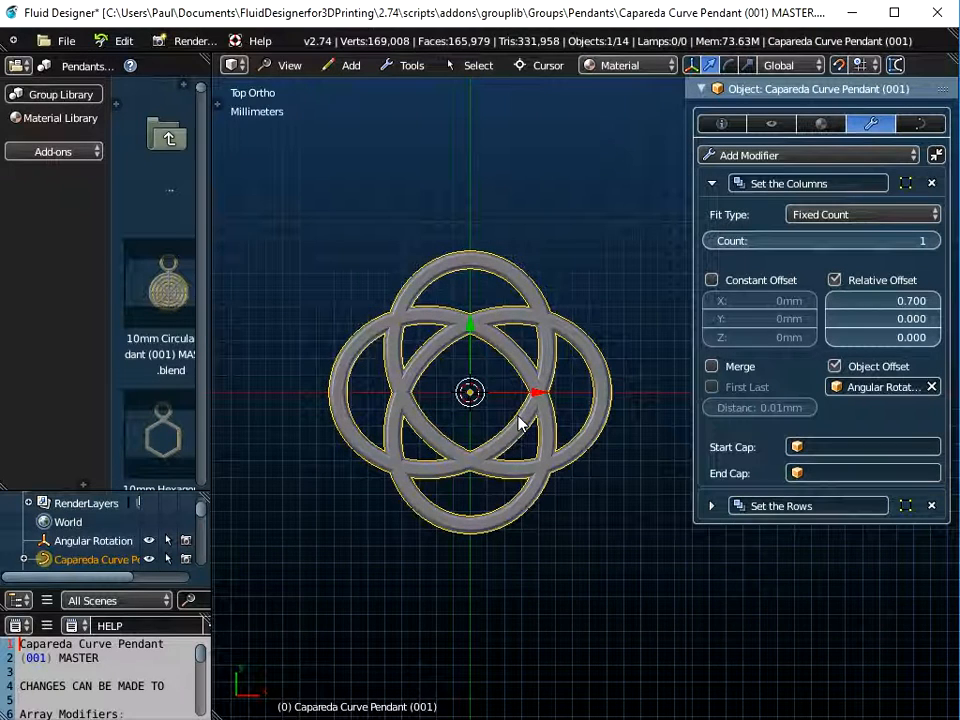
{"action": "left_click_drag", "start_coordinate": [474, 332], "coordinate": [521, 520]}
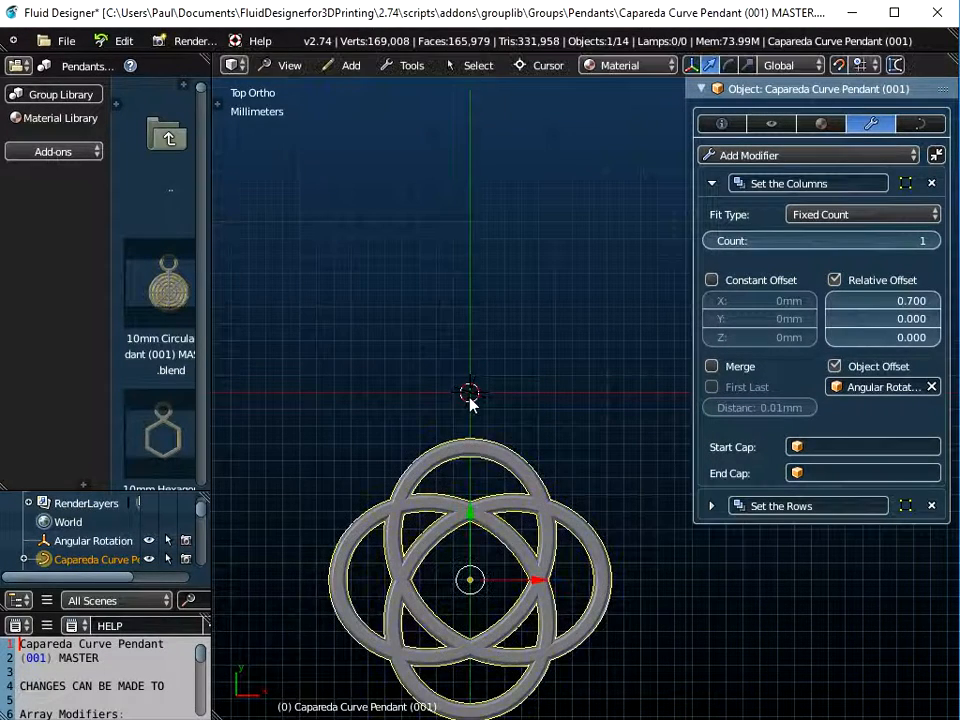
Test a Set the Columns count of 2, turn off its relative offset and return the count to 1.
{"action": "scroll", "coordinate": [470, 401], "scroll_direction": "down", "scroll_amount": 1}
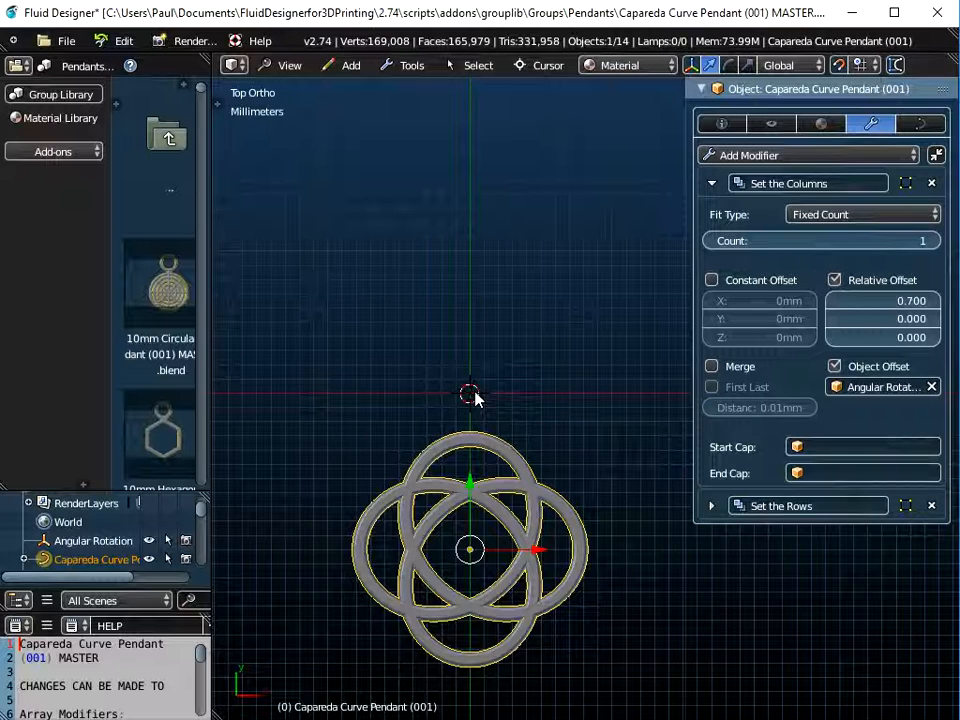
{"action": "scroll", "coordinate": [519, 441], "scroll_direction": "down", "scroll_amount": 1}
{"action": "left_click", "coordinate": [937, 241]}
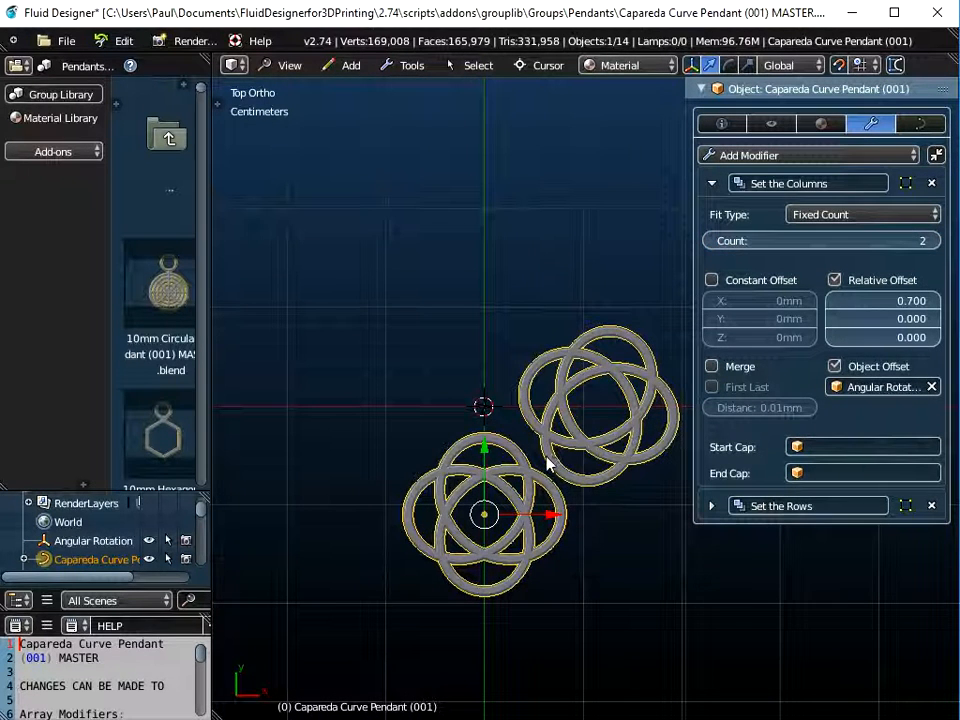
{"action": "left_click", "coordinate": [835, 282]}
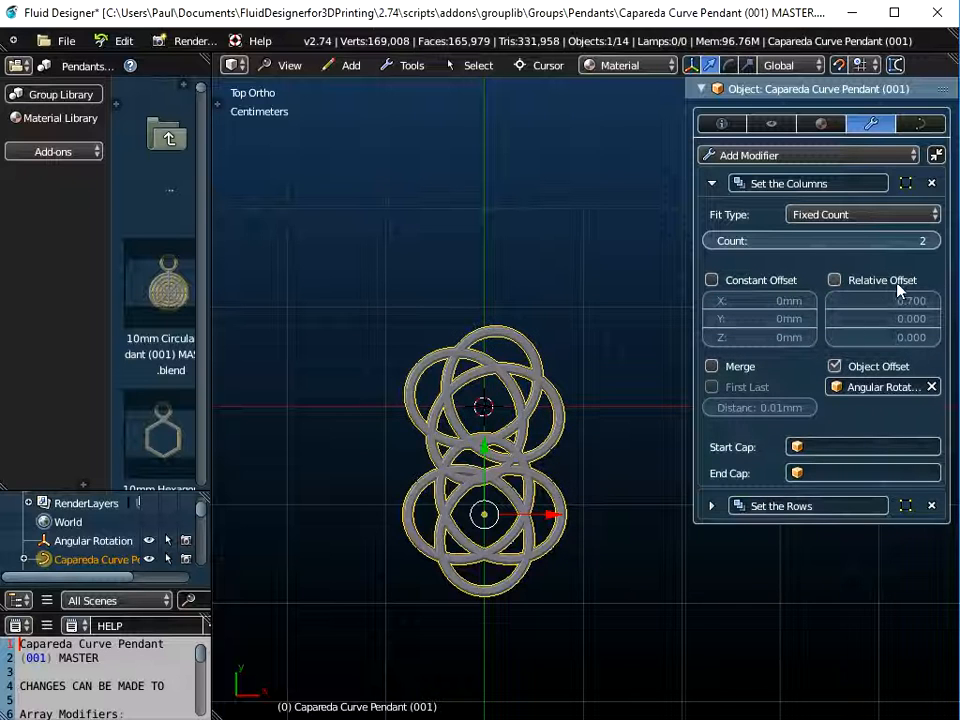
{"action": "left_click_drag", "start_coordinate": [692, 355], "coordinate": [653, 343]}
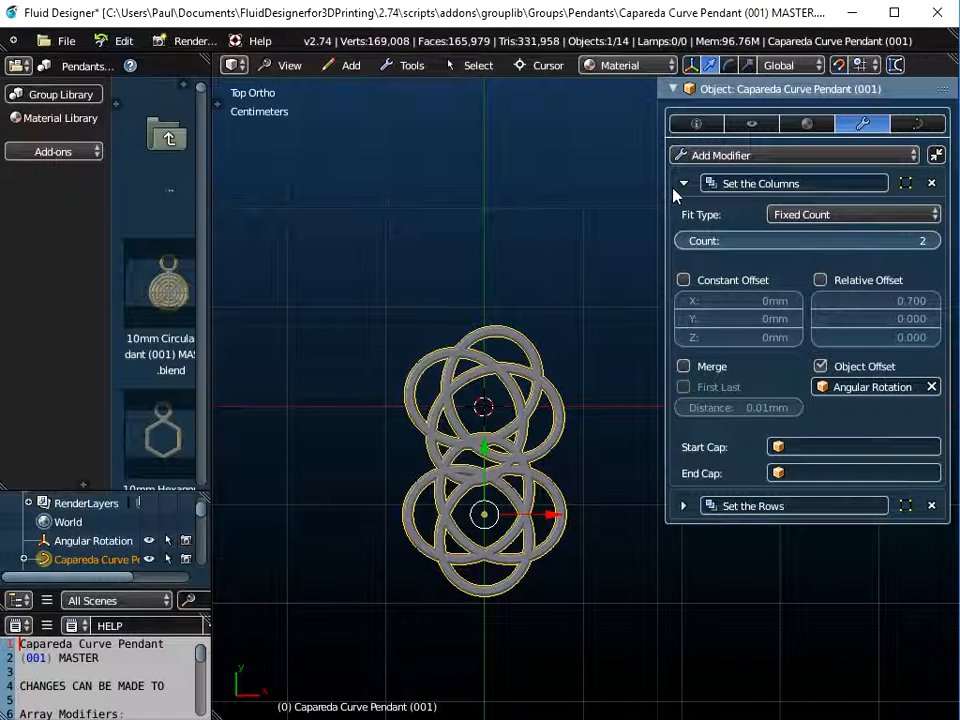
{"action": "left_click", "coordinate": [684, 241]}
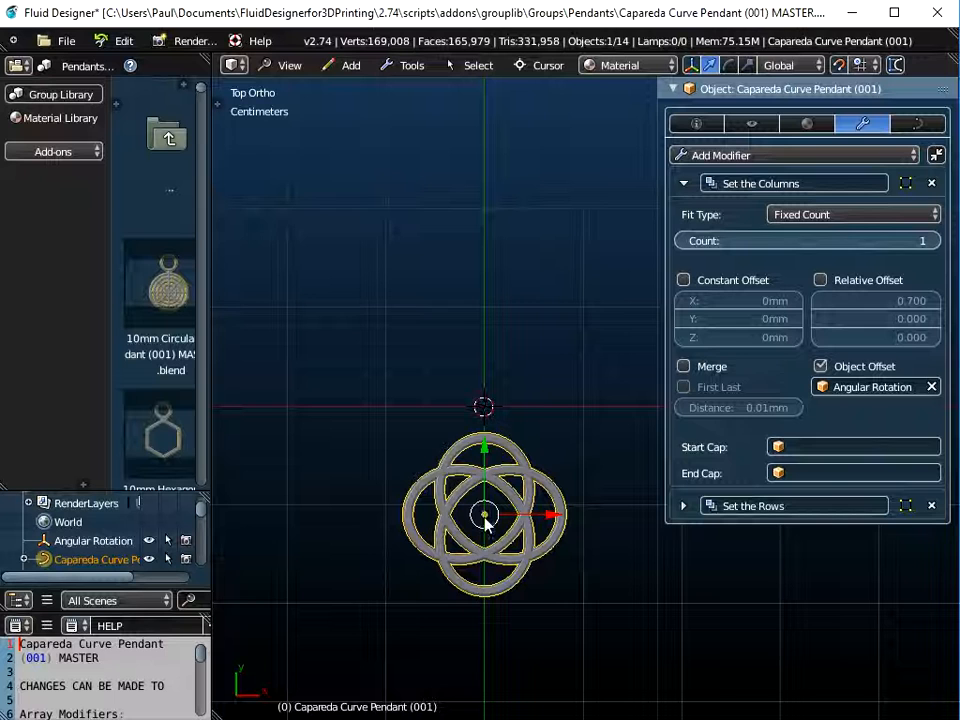
Apply the curve motif's location to its data so its origin sits at the scene centre.
{"action": "left_click", "coordinate": [692, 124]}
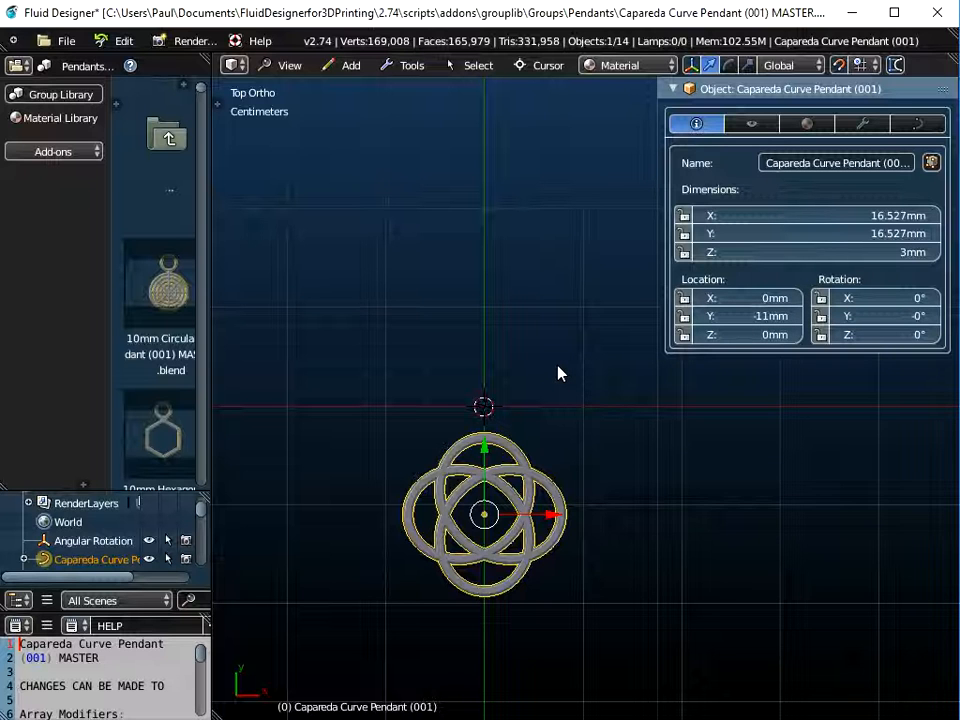
{"action": "key", "text": "ctrl+a"}
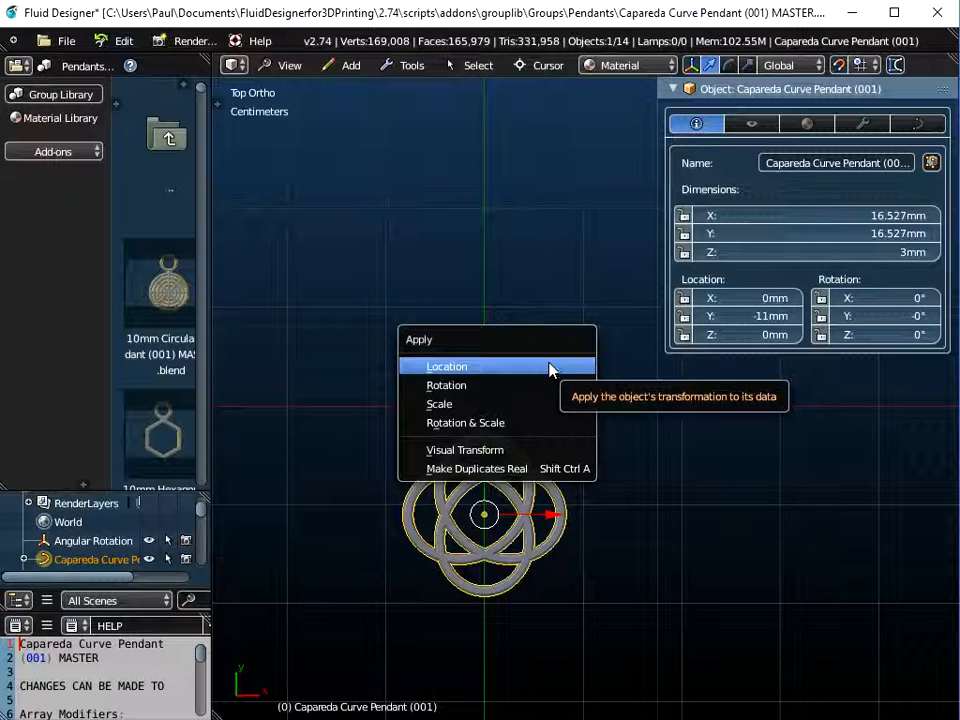
{"action": "left_click", "coordinate": [549, 368]}
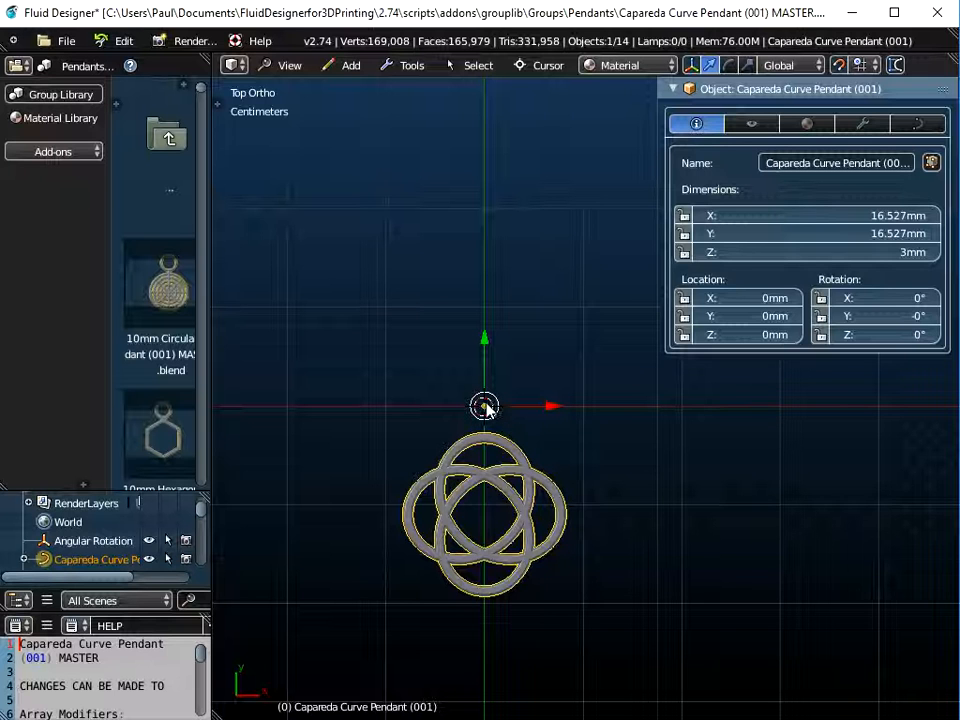
Raise the pendant's Set the Columns count to 5 and check the overall dimensions of the circular array.
{"action": "left_click", "coordinate": [879, 128]}
{"action": "left_click", "coordinate": [932, 242]}
{"action": "left_click", "coordinate": [932, 242]}
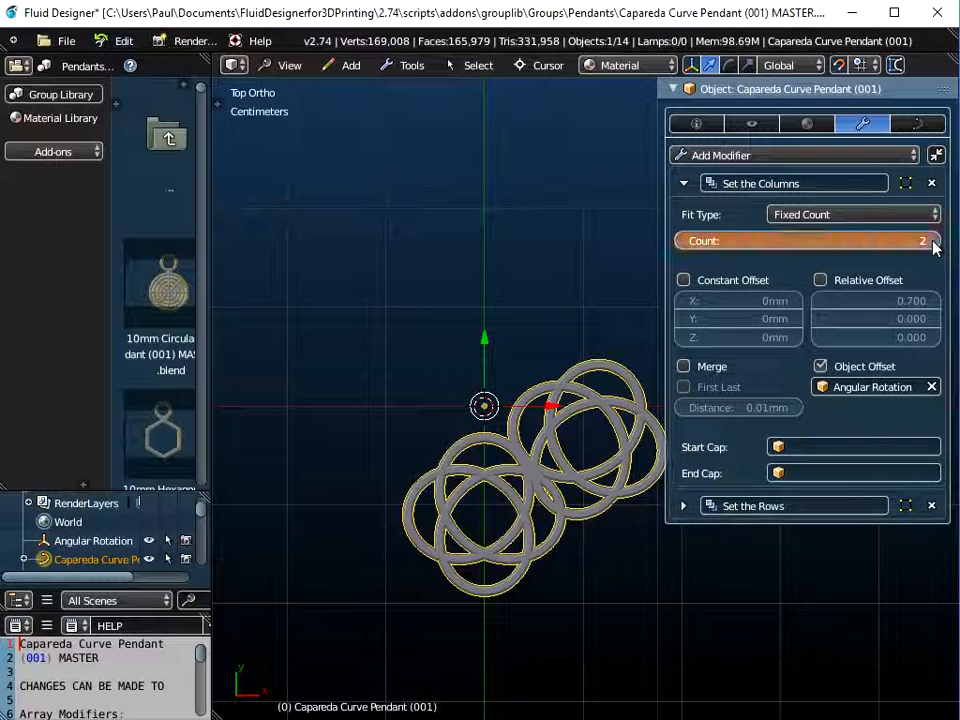
{"action": "left_click", "coordinate": [932, 242]}
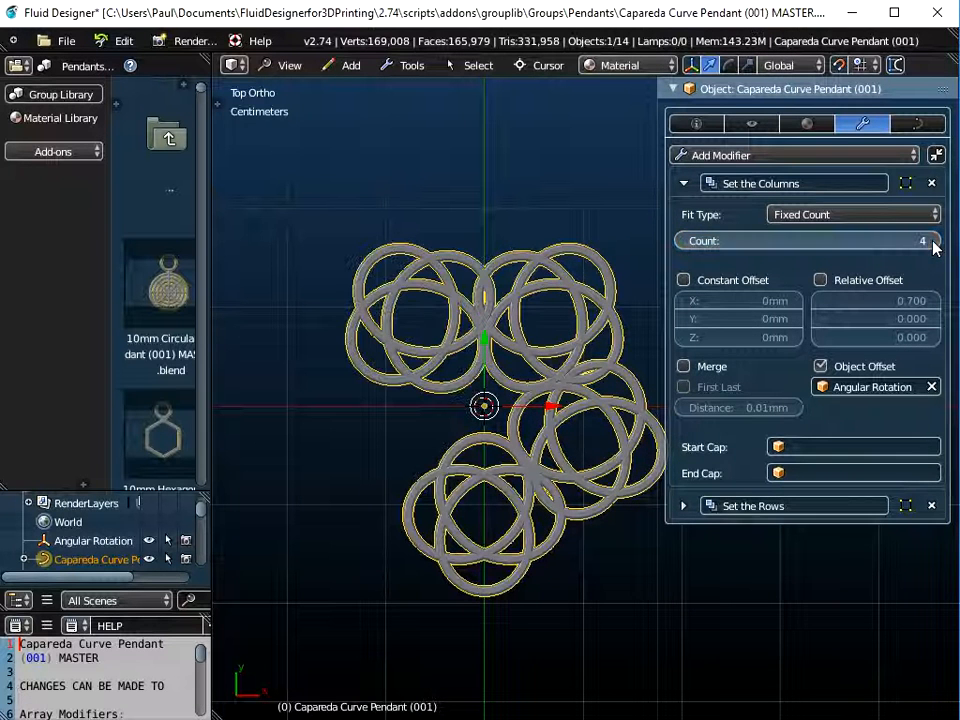
{"action": "left_click", "coordinate": [932, 242]}
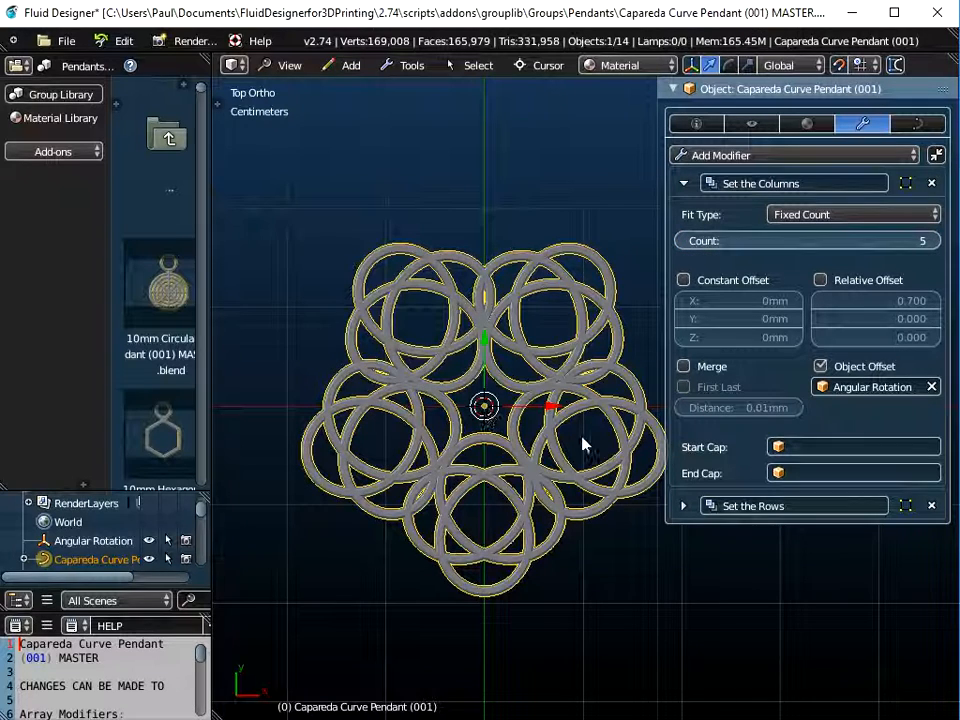
{"action": "scroll", "coordinate": [490, 412], "scroll_direction": "up", "scroll_amount": 2}
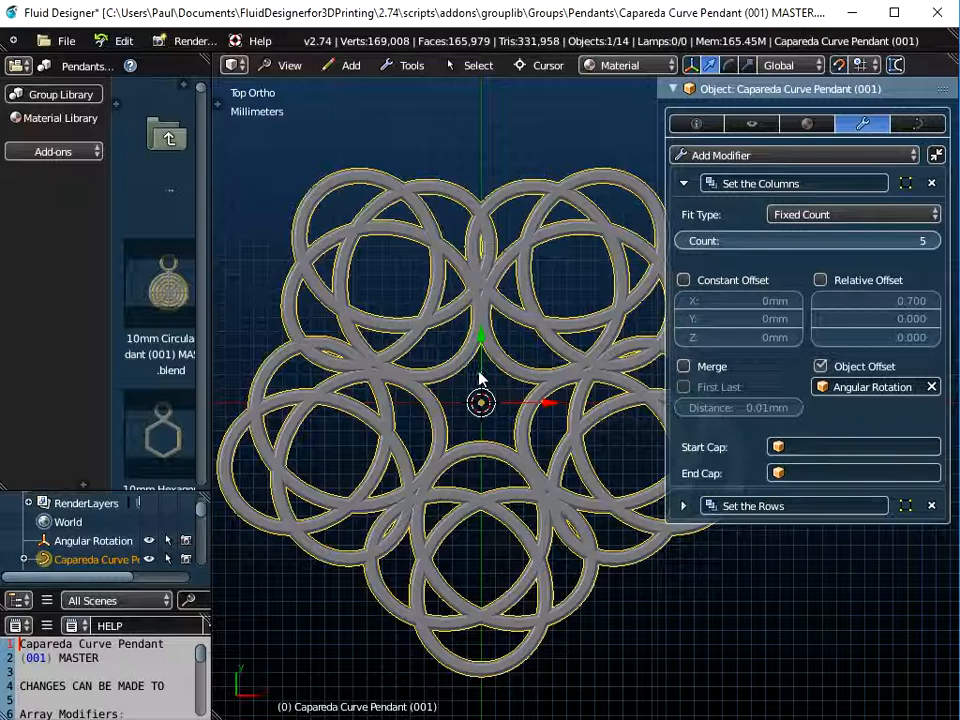
{"action": "scroll", "coordinate": [480, 378], "scroll_direction": "down", "scroll_amount": 1}
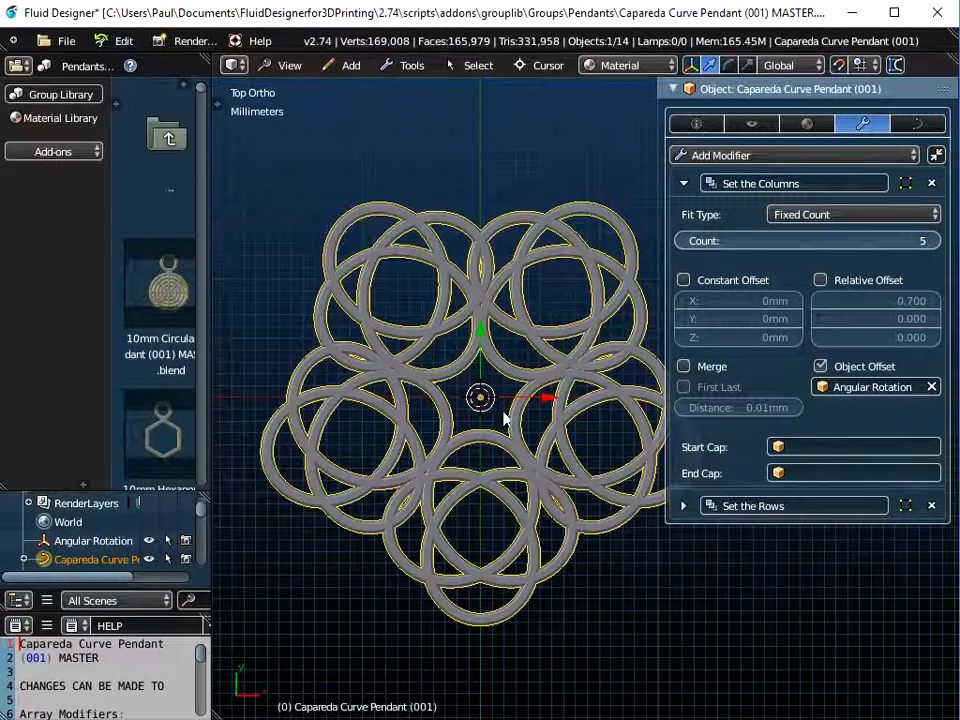
{"action": "left_click", "coordinate": [697, 123]}
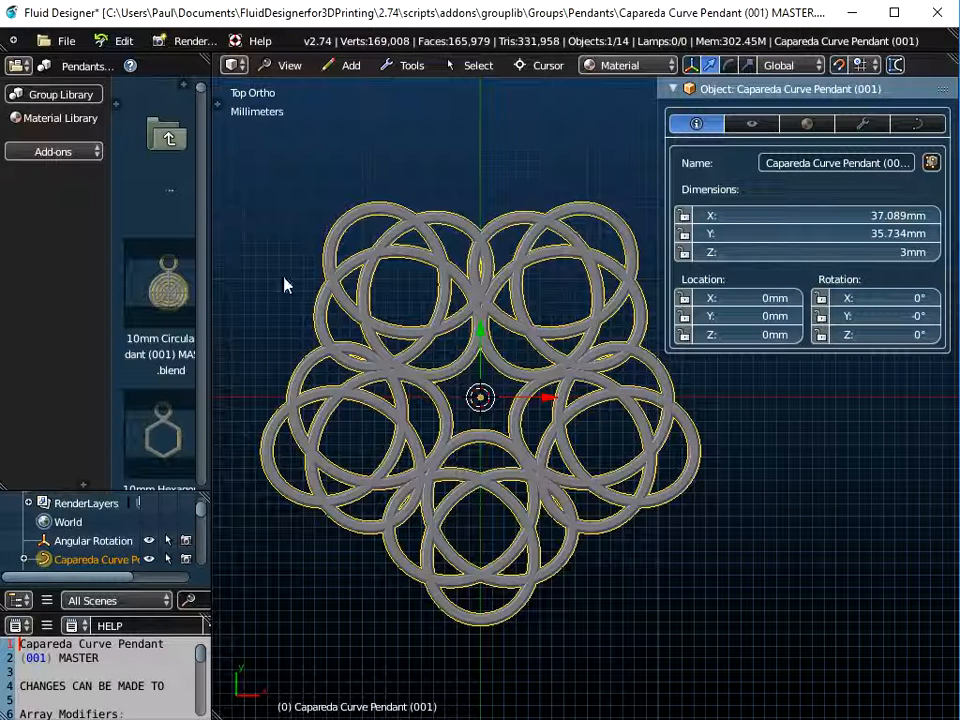
Browse the Gem Settings - 4 Prong category of the group library for the Four Prong 10.0mm Round setting.
{"action": "left_click", "coordinate": [68, 92]}
{"action": "left_click", "coordinate": [79, 68]}
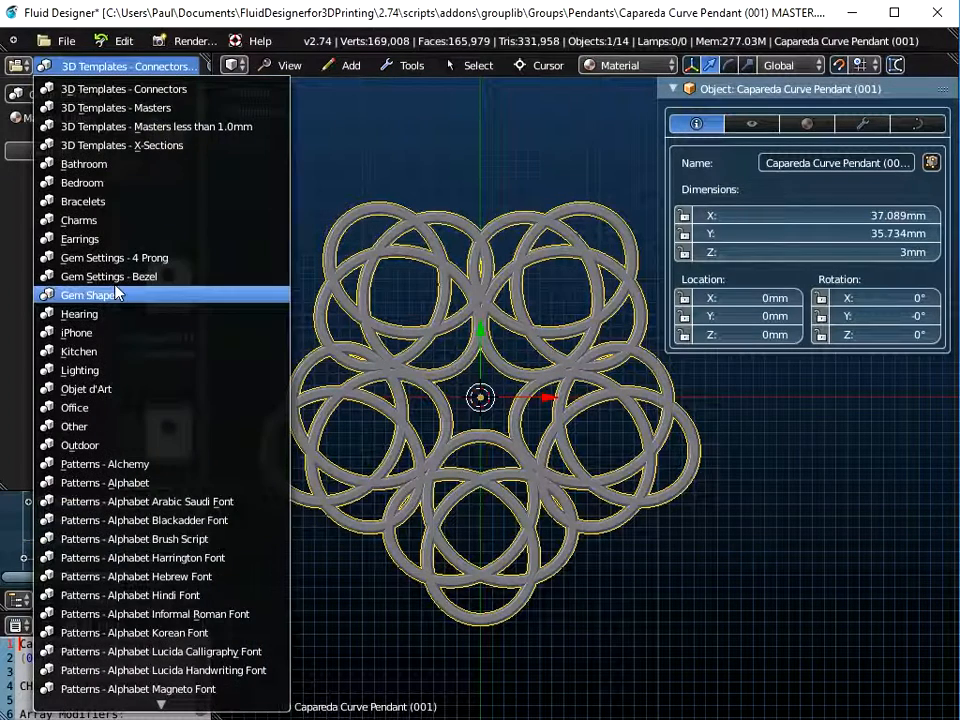
{"action": "left_click", "coordinate": [100, 259]}
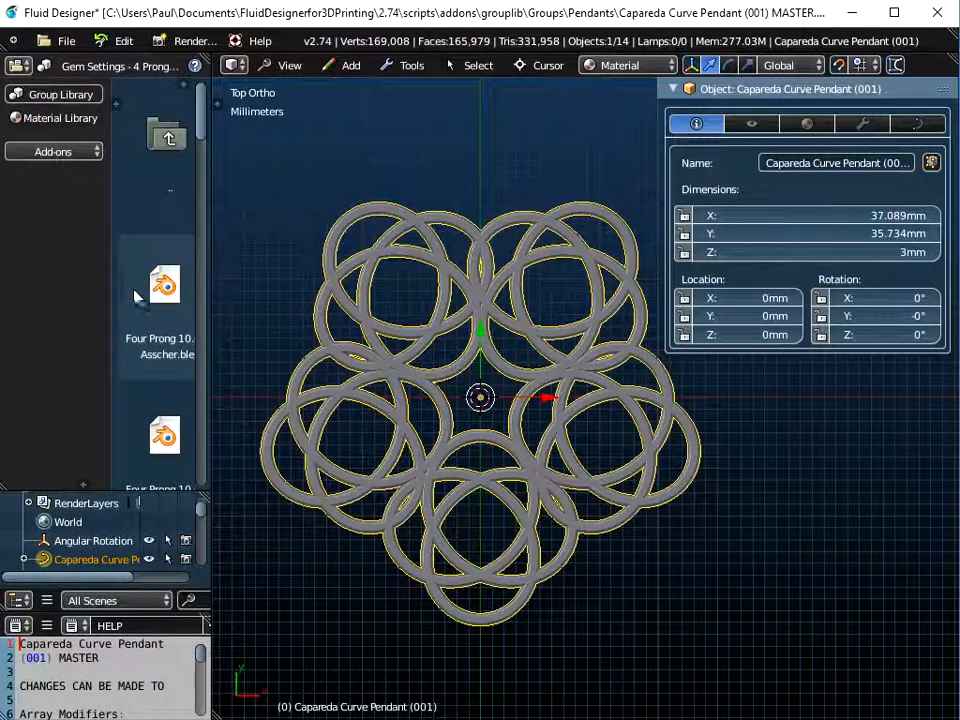
{"action": "scroll", "coordinate": [138, 300], "scroll_direction": "down", "scroll_amount": 5}
{"action": "scroll", "coordinate": [138, 300], "scroll_direction": "down", "scroll_amount": 15}
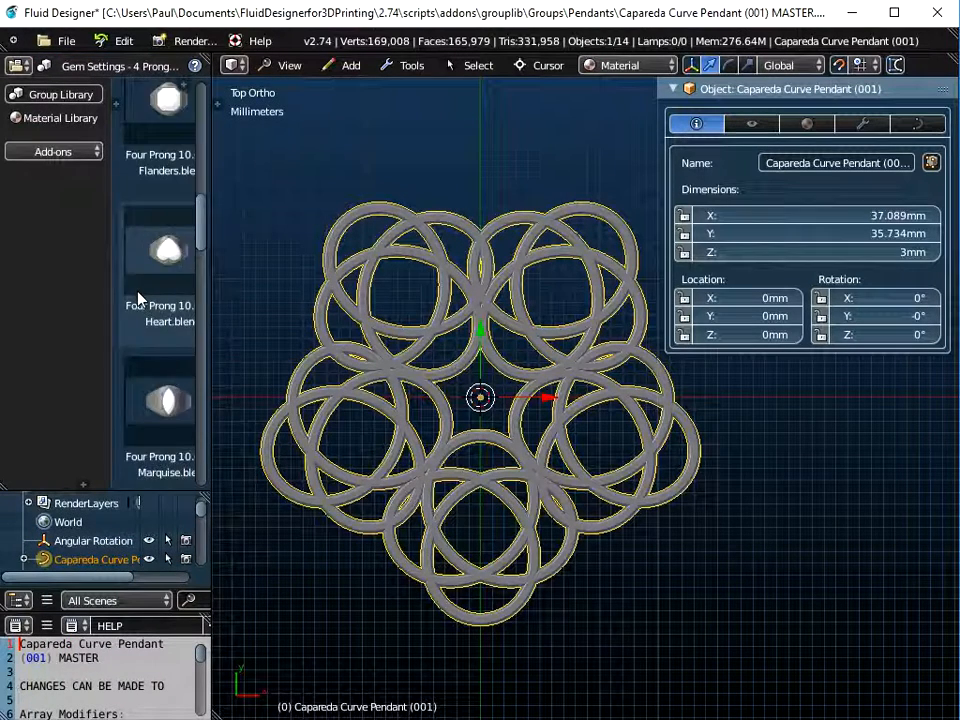
{"action": "scroll", "coordinate": [138, 298], "scroll_direction": "down", "scroll_amount": 8}
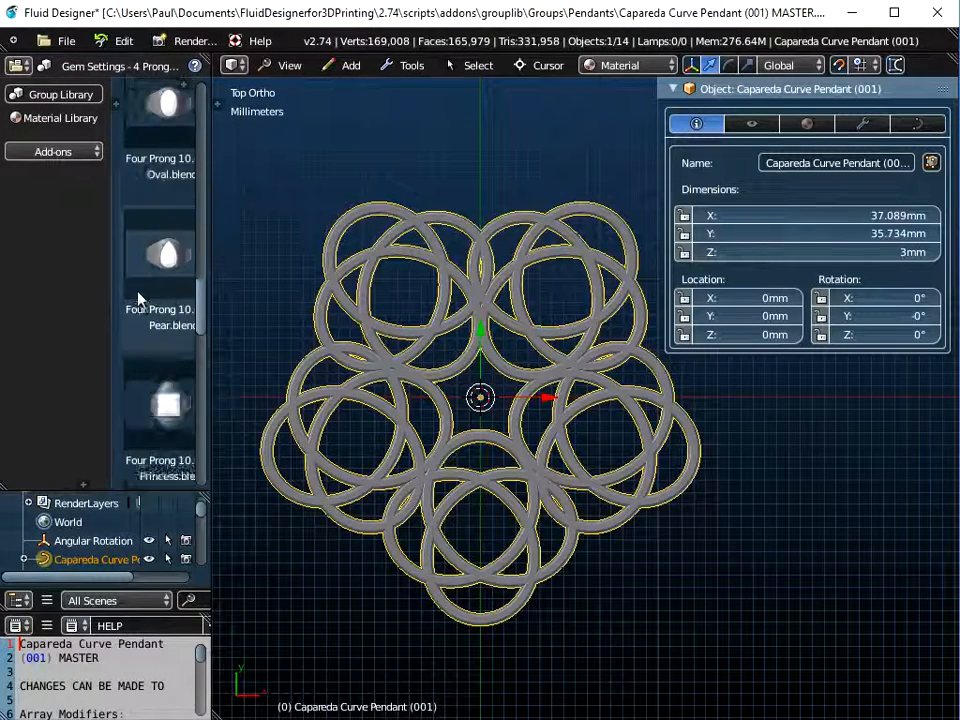
{"action": "scroll", "coordinate": [138, 298], "scroll_direction": "down", "scroll_amount": 4}
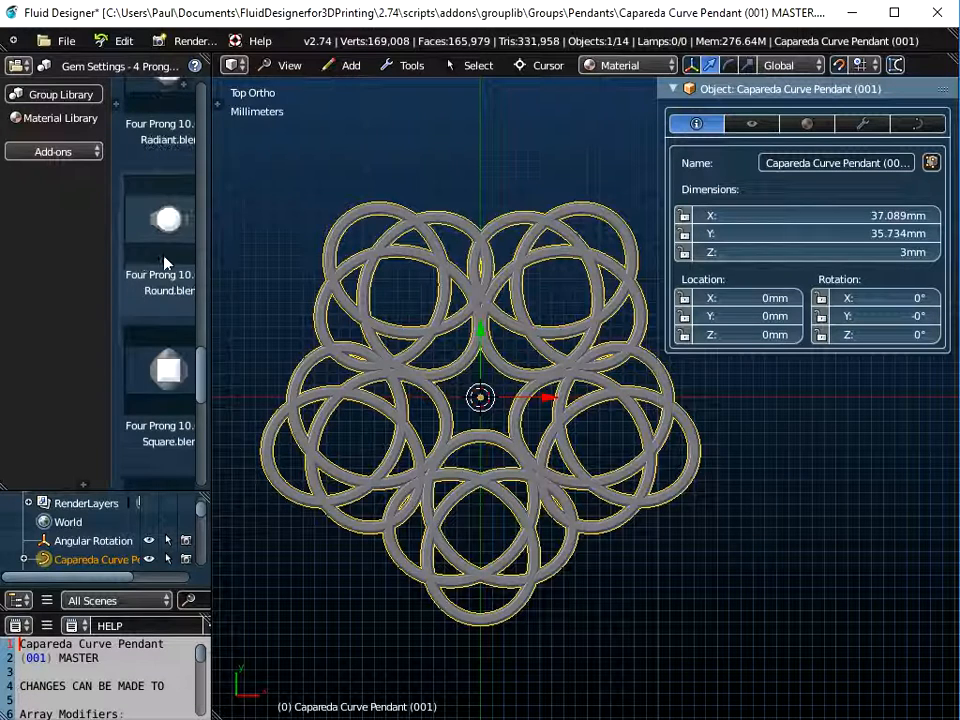
{"action": "scroll", "coordinate": [174, 235], "scroll_direction": "up", "scroll_amount": 1}
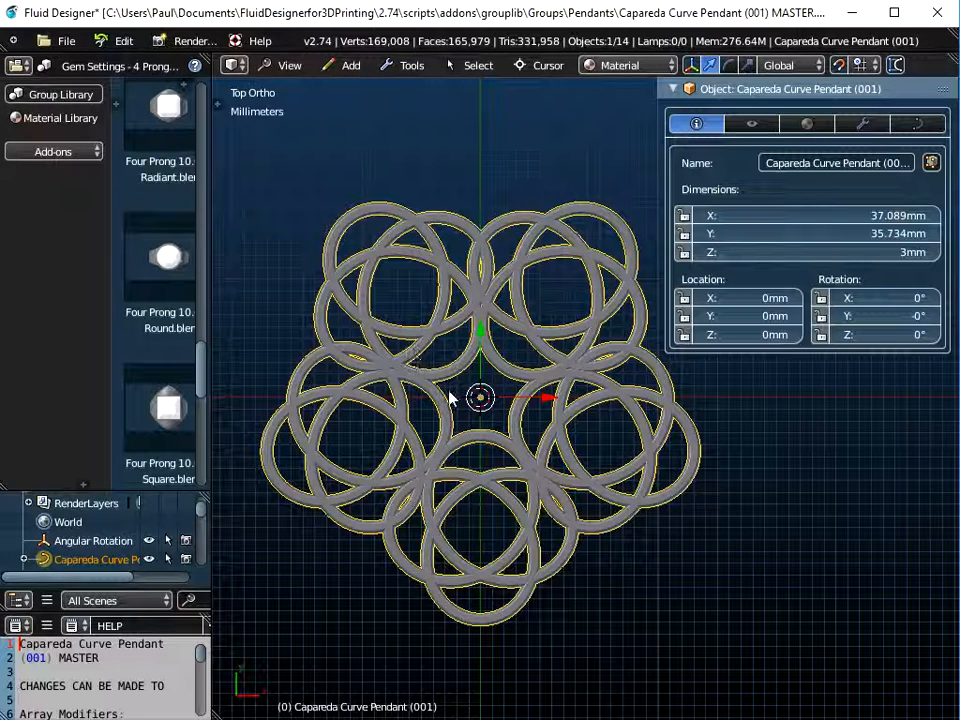
Start appending from a library file and browse to the Object folder of Four Prong 10.0mm Round.blend in Gem Settings - 4 Prong.
{"action": "left_click", "coordinate": [60, 41]}
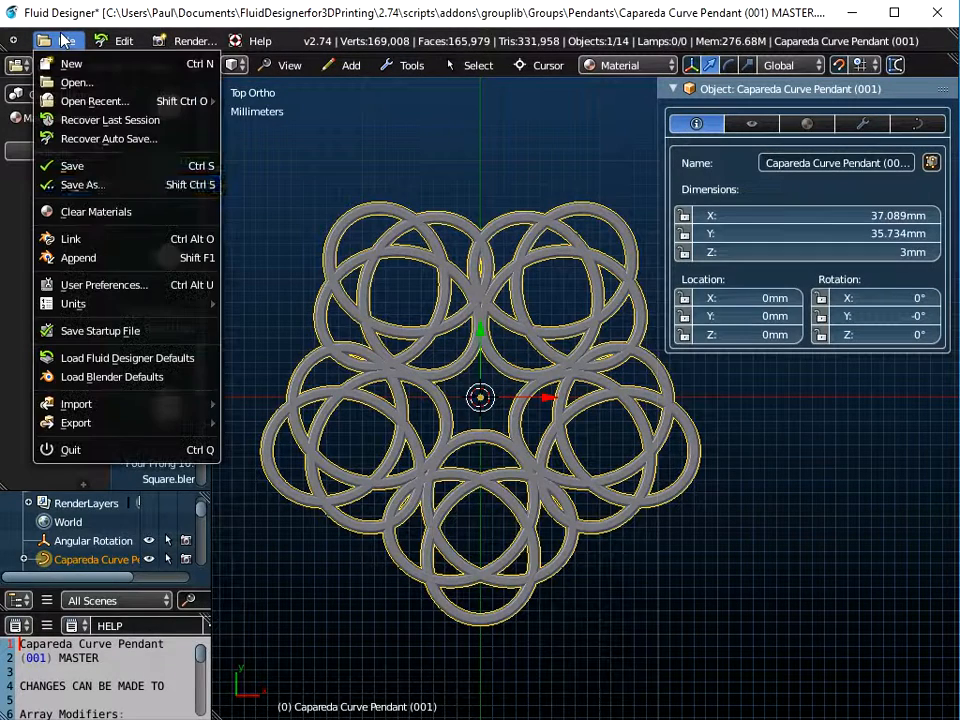
{"action": "left_click", "coordinate": [88, 258]}
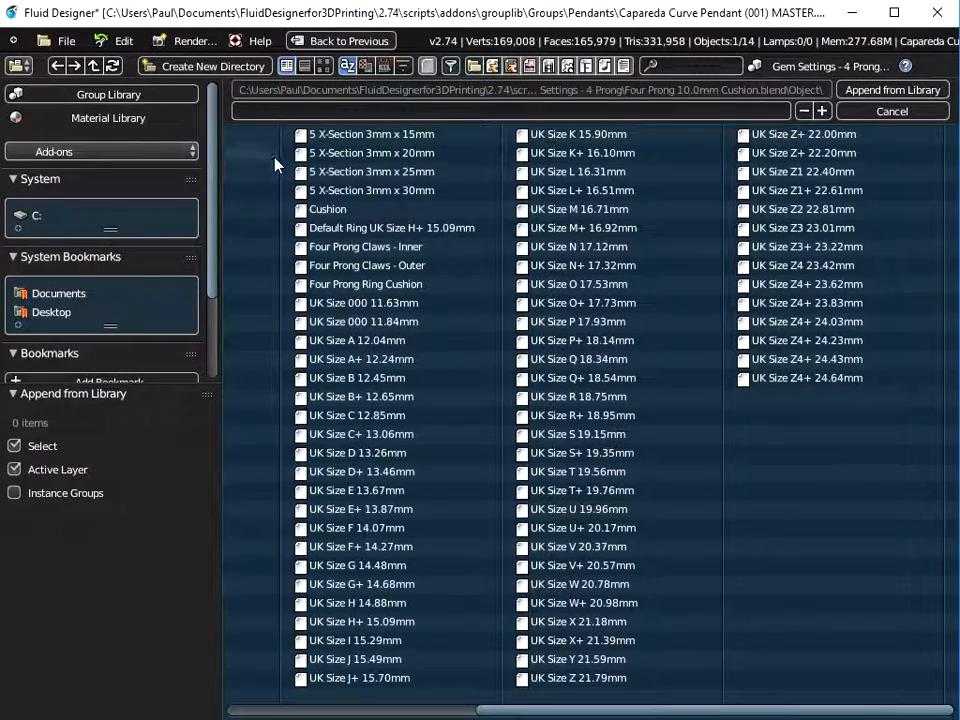
{"action": "left_click_drag", "start_coordinate": [523, 714], "coordinate": [270, 711]}
{"action": "left_click", "coordinate": [242, 136]}
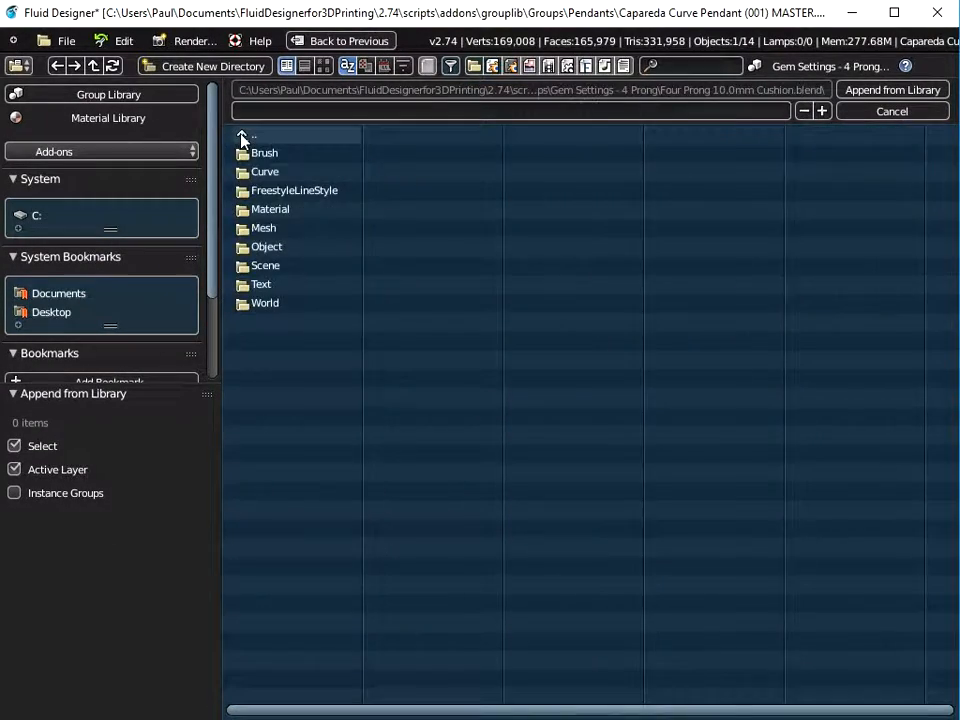
{"action": "left_click", "coordinate": [242, 136]}
{"action": "left_click", "coordinate": [242, 136]}
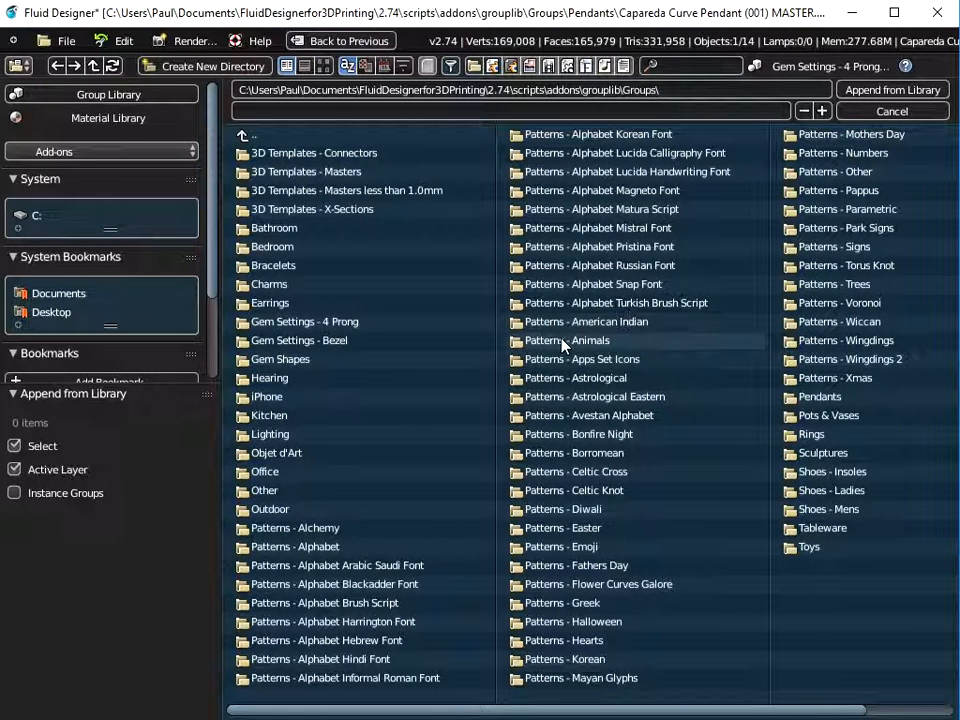
{"action": "left_click", "coordinate": [295, 322]}
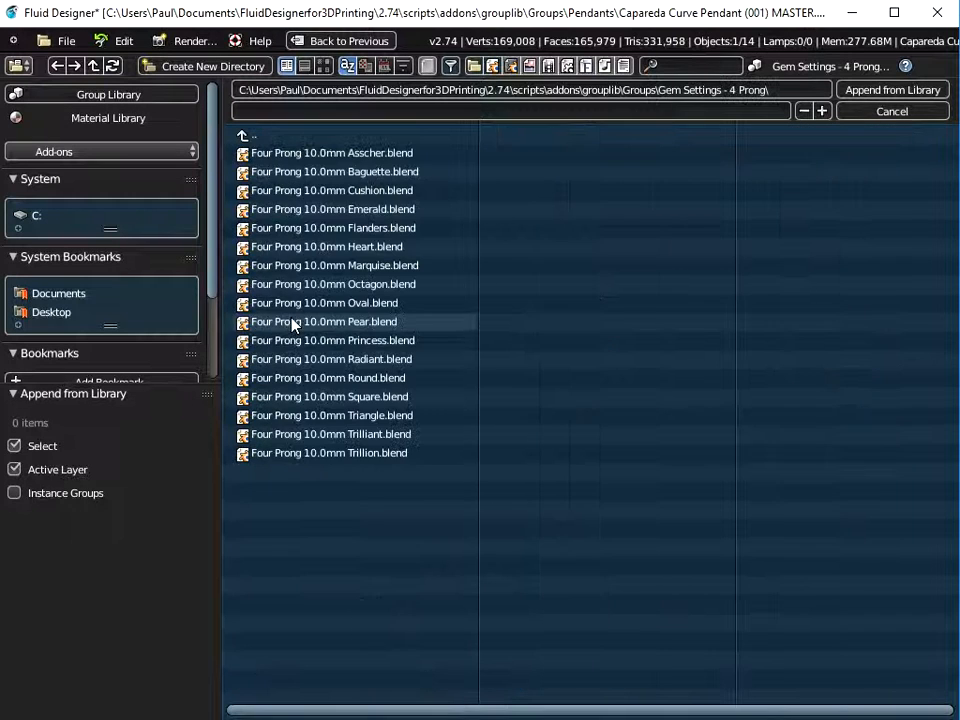
{"action": "left_click", "coordinate": [300, 390]}
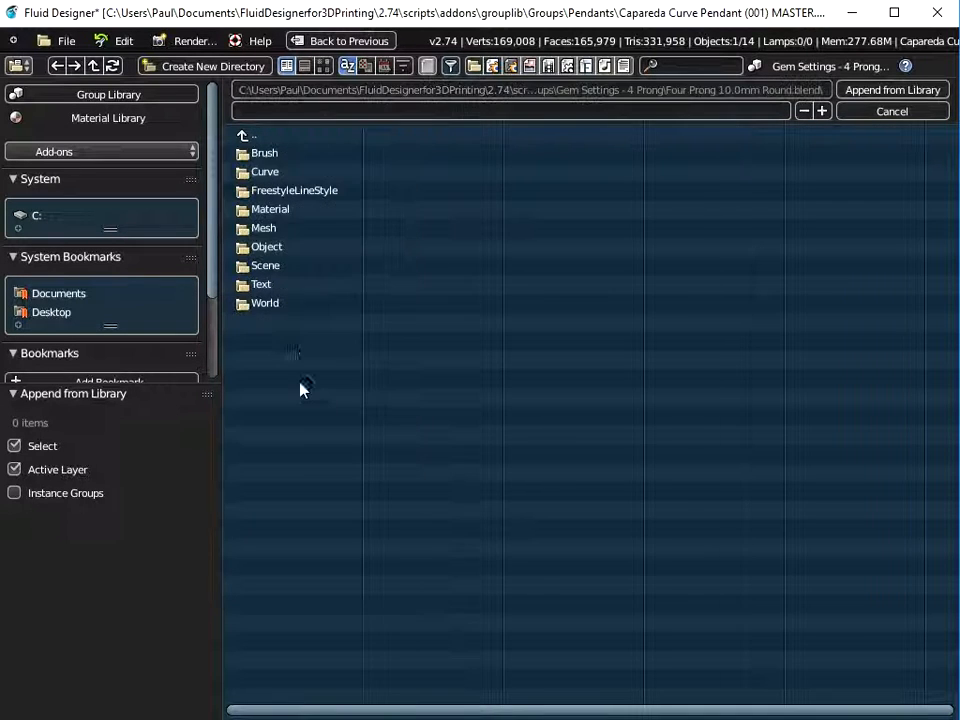
{"action": "left_click", "coordinate": [270, 246]}
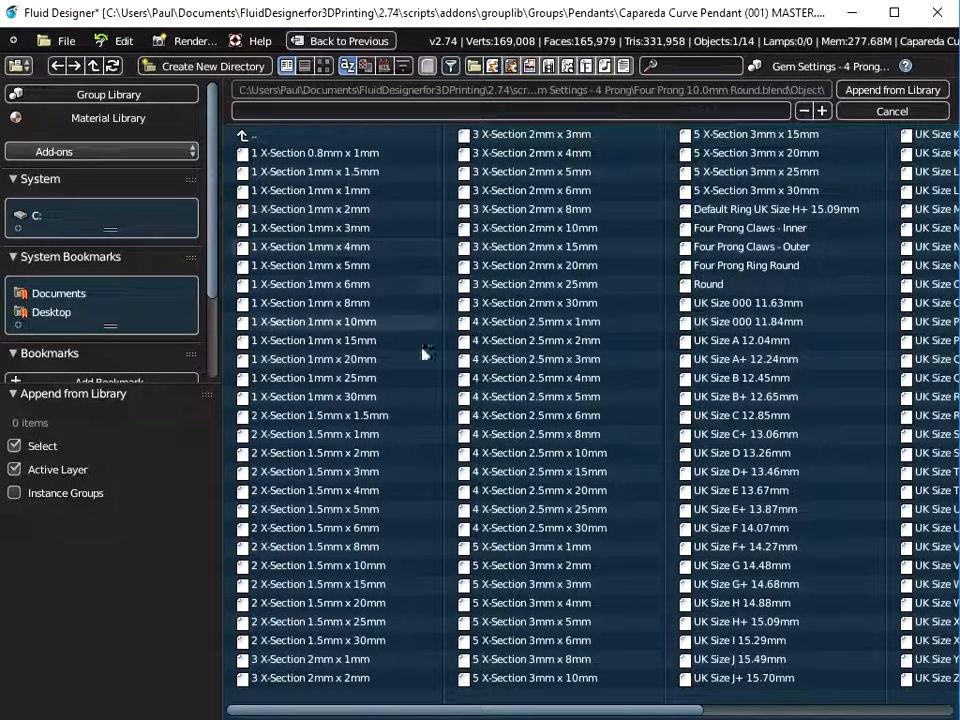
Append the objects Four Prong Claws - Inner, Four Prong Ring Round and Round into the pendant scene.
{"action": "left_click", "coordinate": [755, 229]}
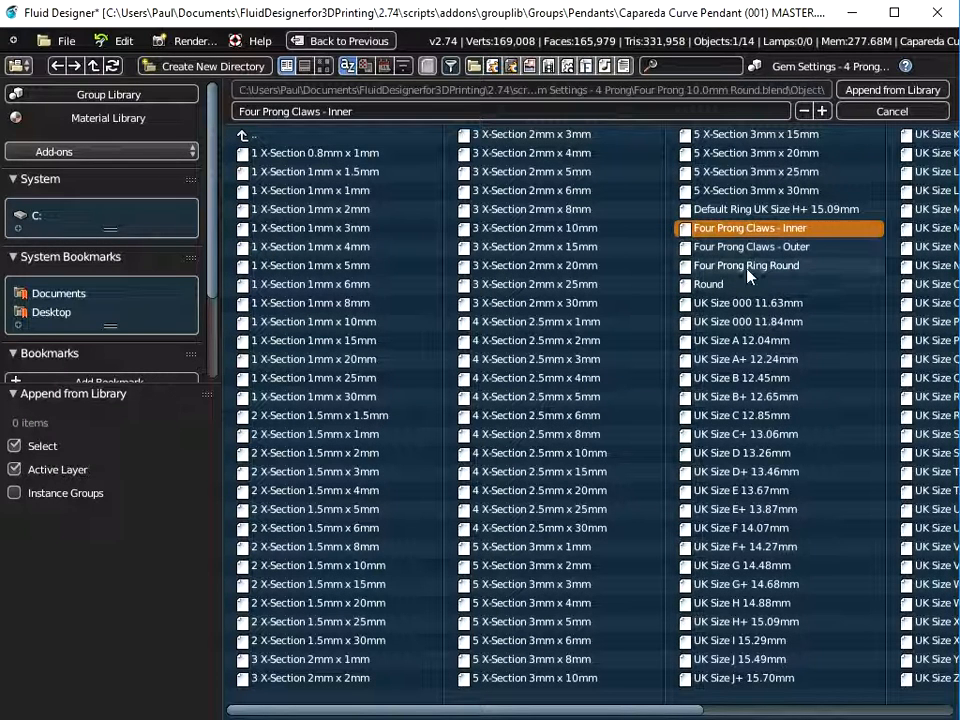
{"action": "left_click", "coordinate": [746, 270], "text": "shift"}
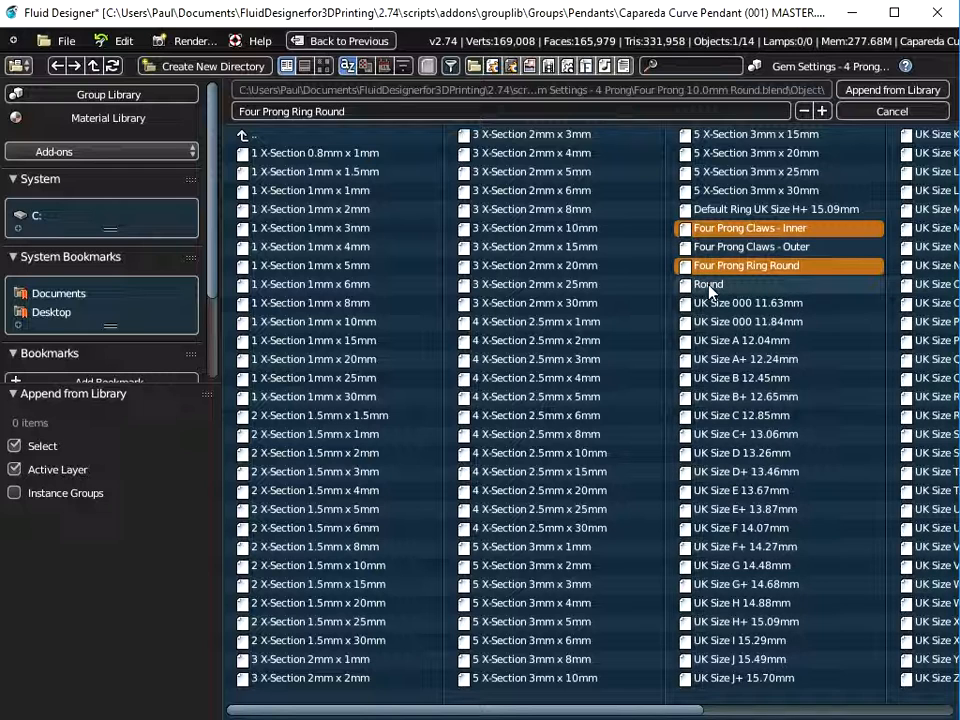
{"action": "left_click", "coordinate": [707, 285], "text": "shift"}
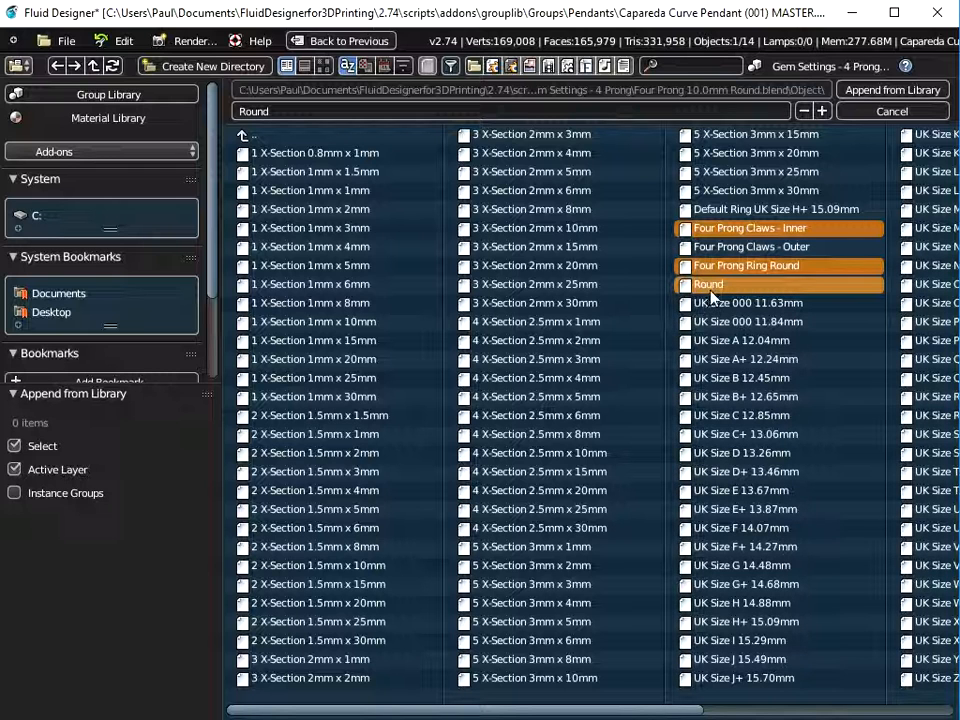
{"action": "scroll", "coordinate": [712, 434], "scroll_direction": "down", "scroll_amount": 3}
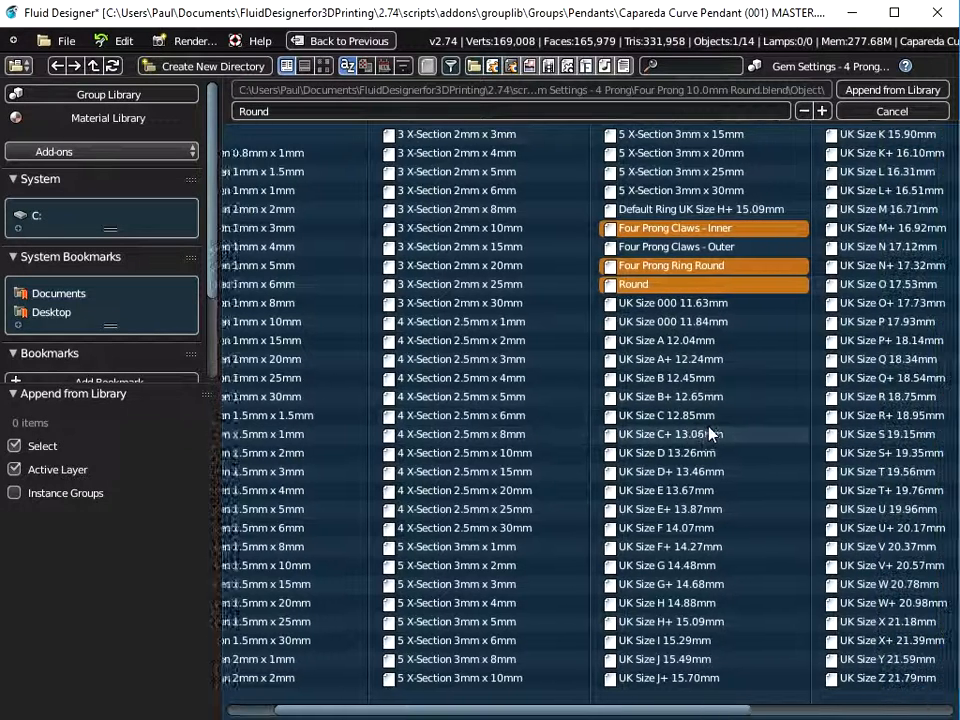
{"action": "scroll", "coordinate": [712, 434], "scroll_direction": "up", "scroll_amount": 1}
{"action": "left_click", "coordinate": [868, 92]}
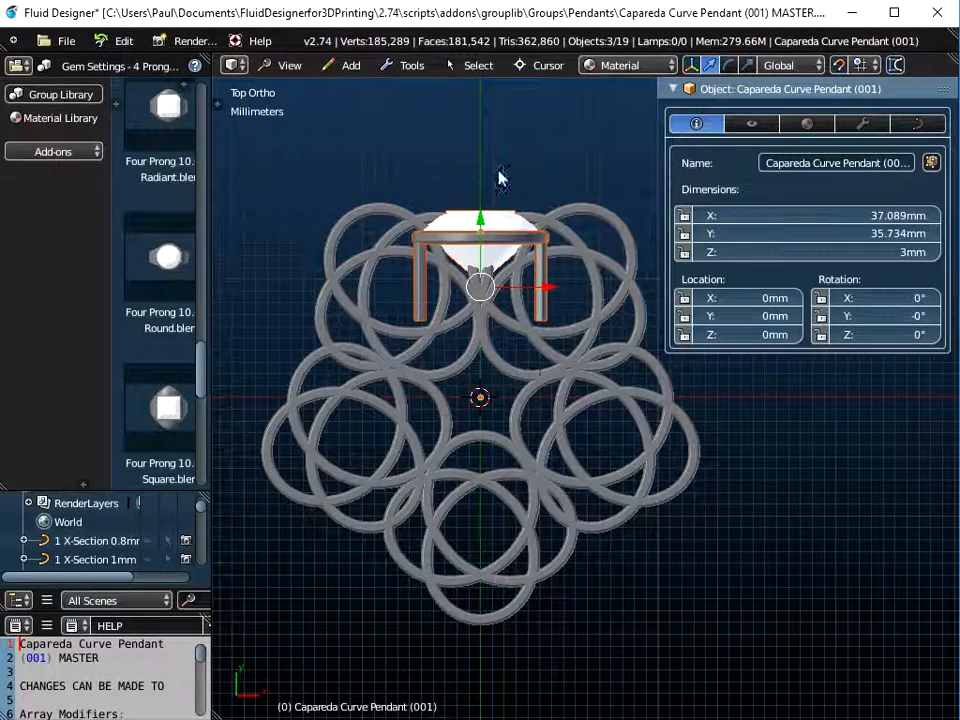
Enlarge the outliner and select the appended claws, Four Prong Ring Round and Round gem, with Round as the active object.
{"action": "scroll", "coordinate": [96, 540], "scroll_direction": "down", "scroll_amount": 3}
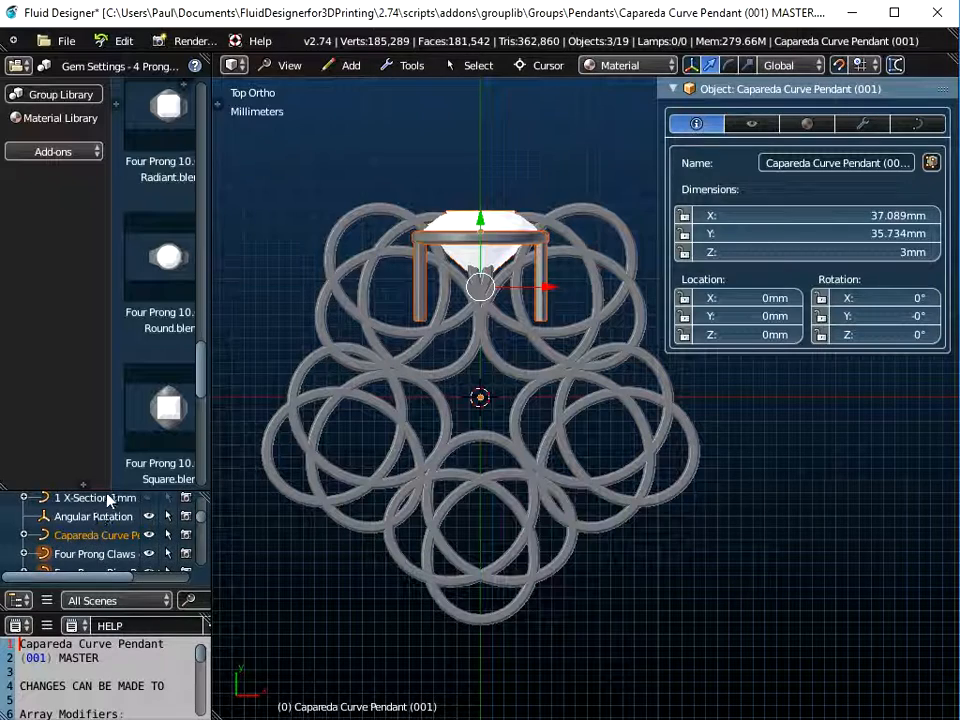
{"action": "left_click_drag", "start_coordinate": [108, 487], "coordinate": [108, 355]}
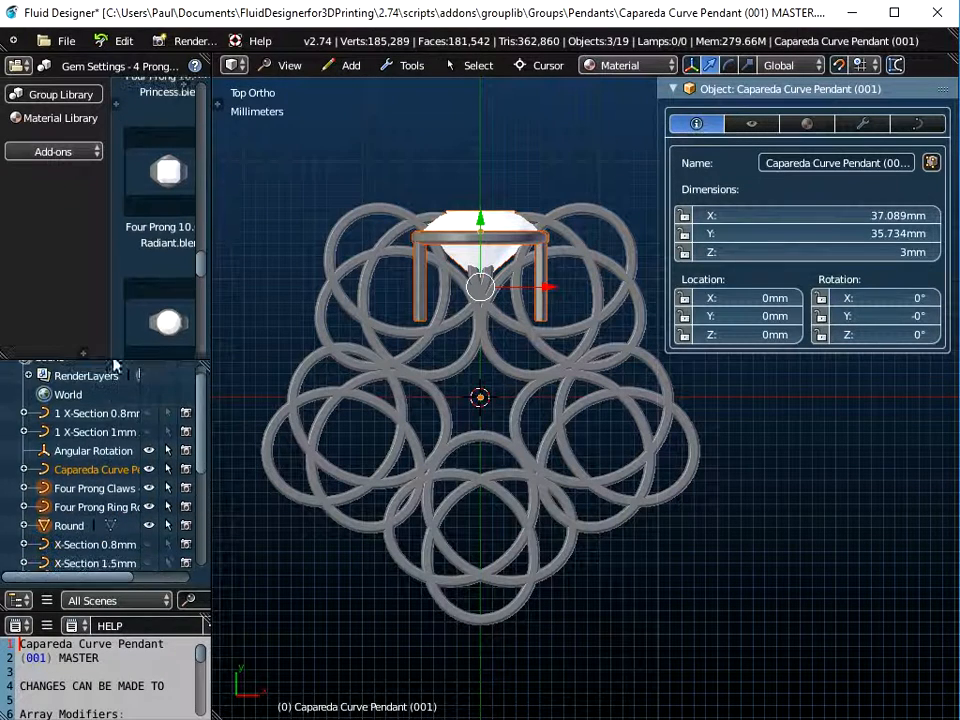
{"action": "left_click", "coordinate": [66, 489]}
{"action": "left_click", "coordinate": [66, 507]}
{"action": "left_click", "coordinate": [66, 525]}
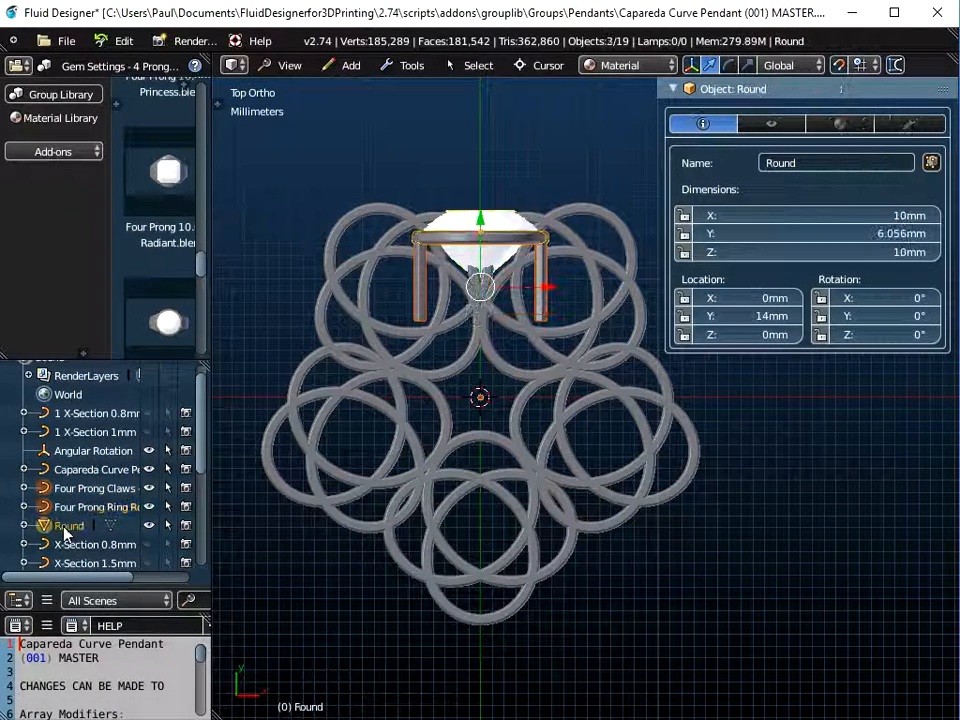
Rotate the selected claws, prong ring and round gem together 90° about the global X axis.
{"action": "middle_click_drag", "start_coordinate": [456, 420], "coordinate": [460, 498]}
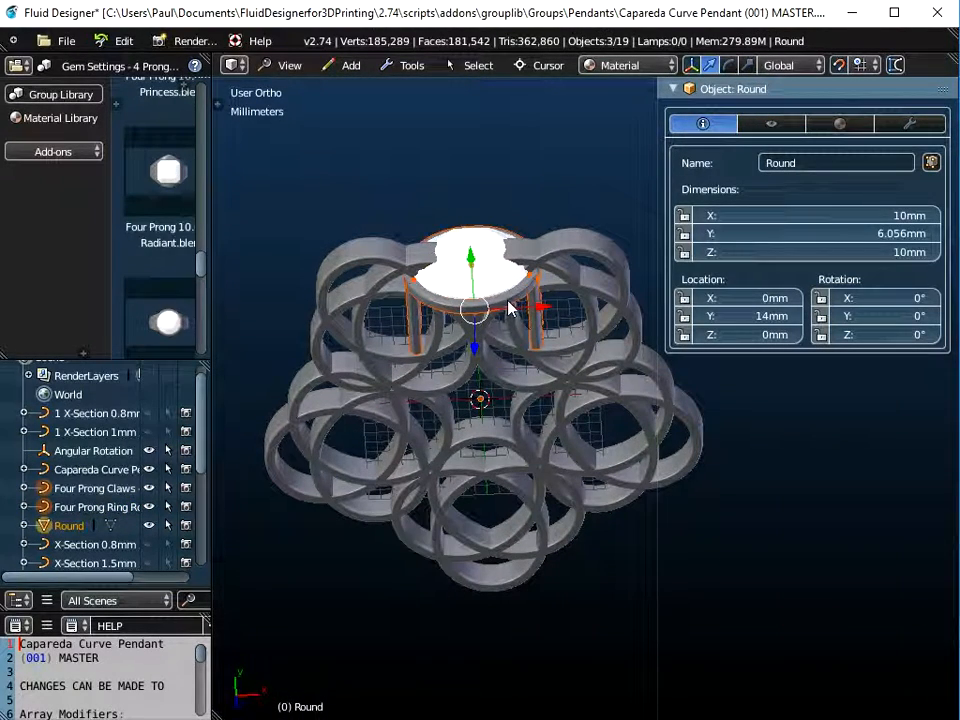
{"action": "key", "text": "r"}
{"action": "type", "text": "x"}
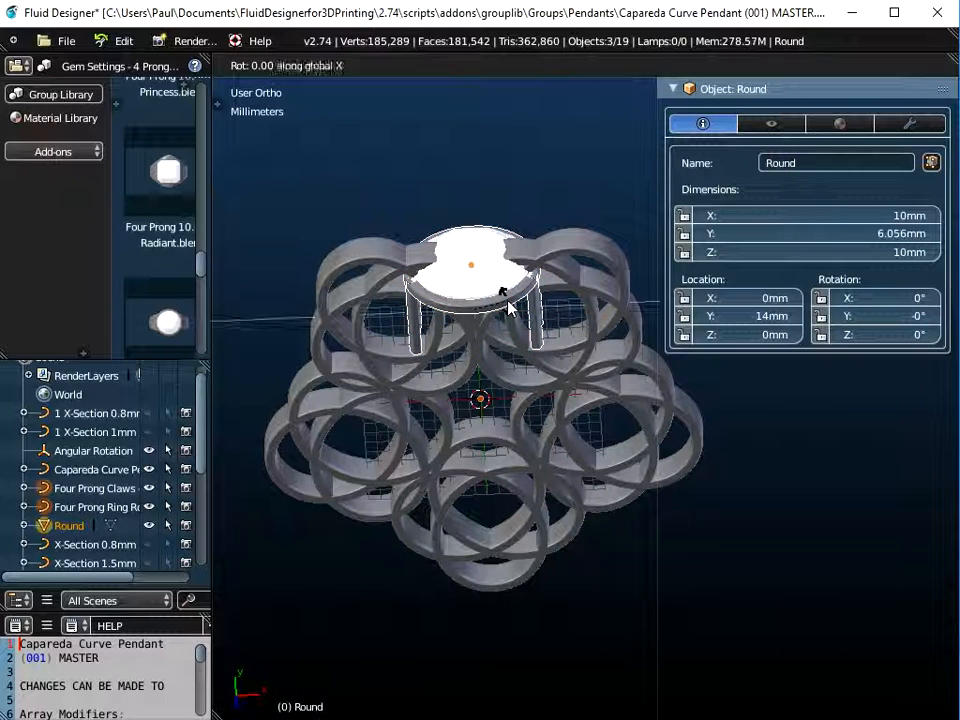
{"action": "type", "text": "90"}
{"action": "key", "text": "Return"}
{"action": "middle_click_drag", "start_coordinate": [467, 514], "coordinate": [476, 405]}
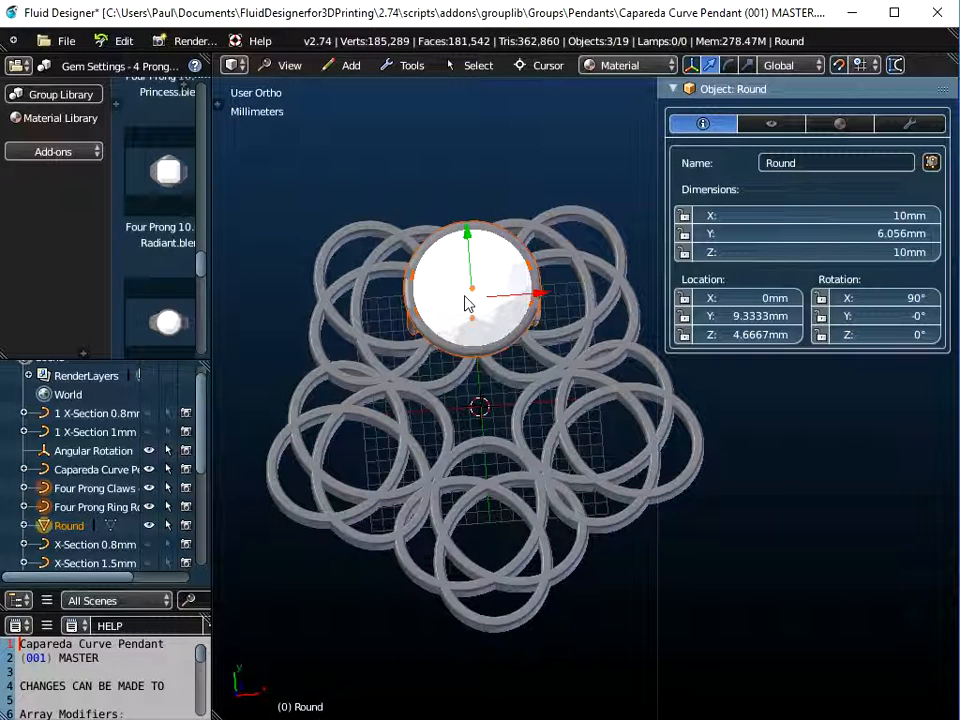
Snap the selected claws, prong ring and round gem to the 3D cursor at the pendant's centre.
{"action": "left_click", "coordinate": [289, 65]}
{"action": "left_click", "coordinate": [291, 154]}
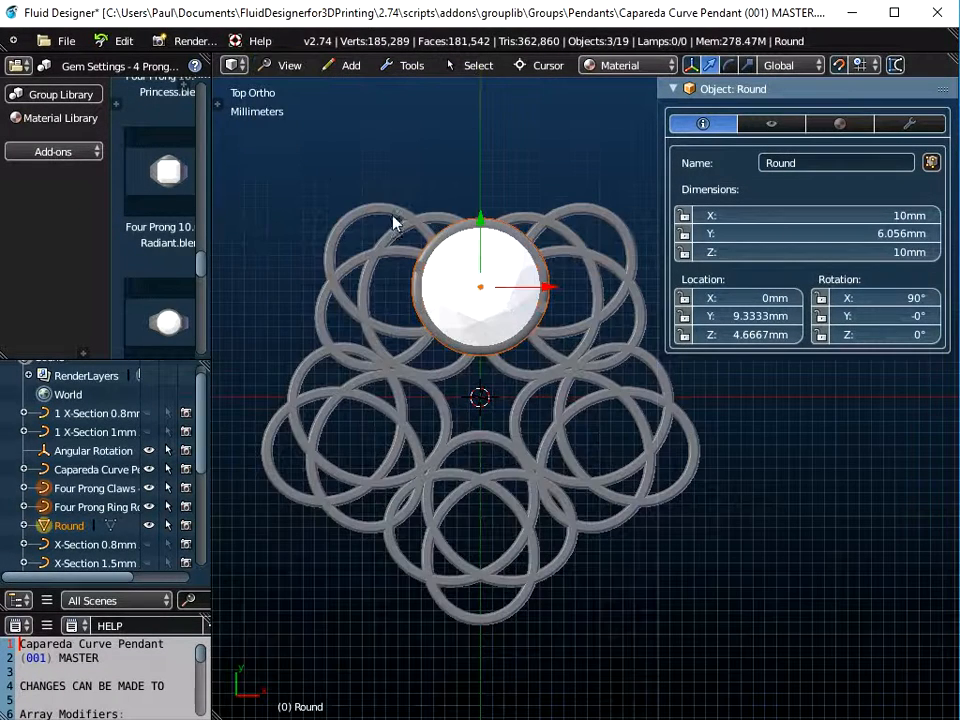
{"action": "left_click", "coordinate": [550, 67]}
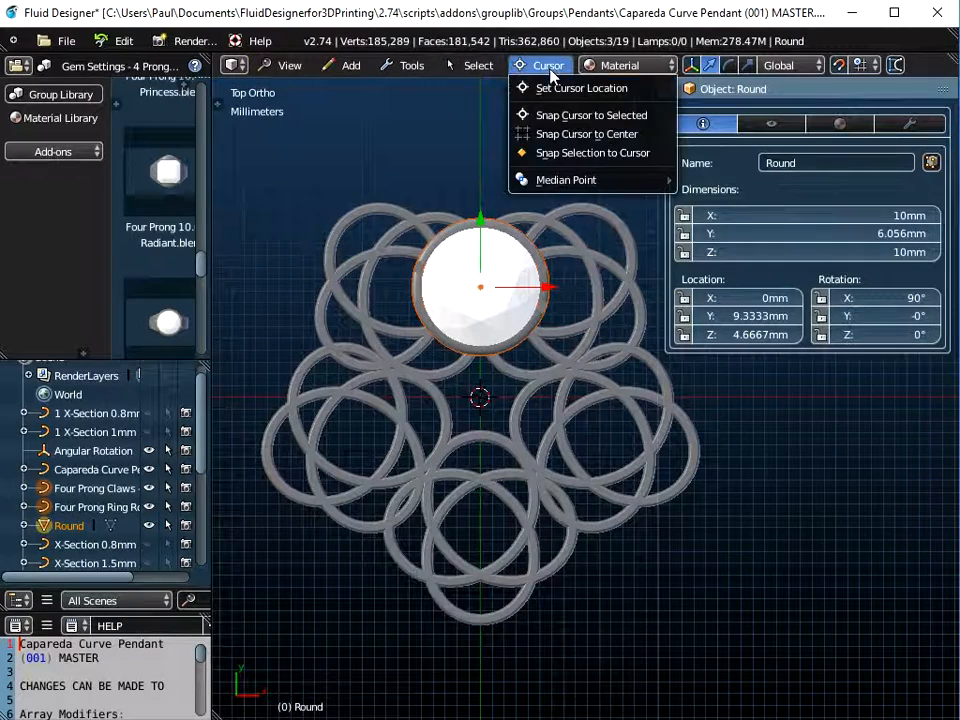
{"action": "left_click", "coordinate": [577, 155]}
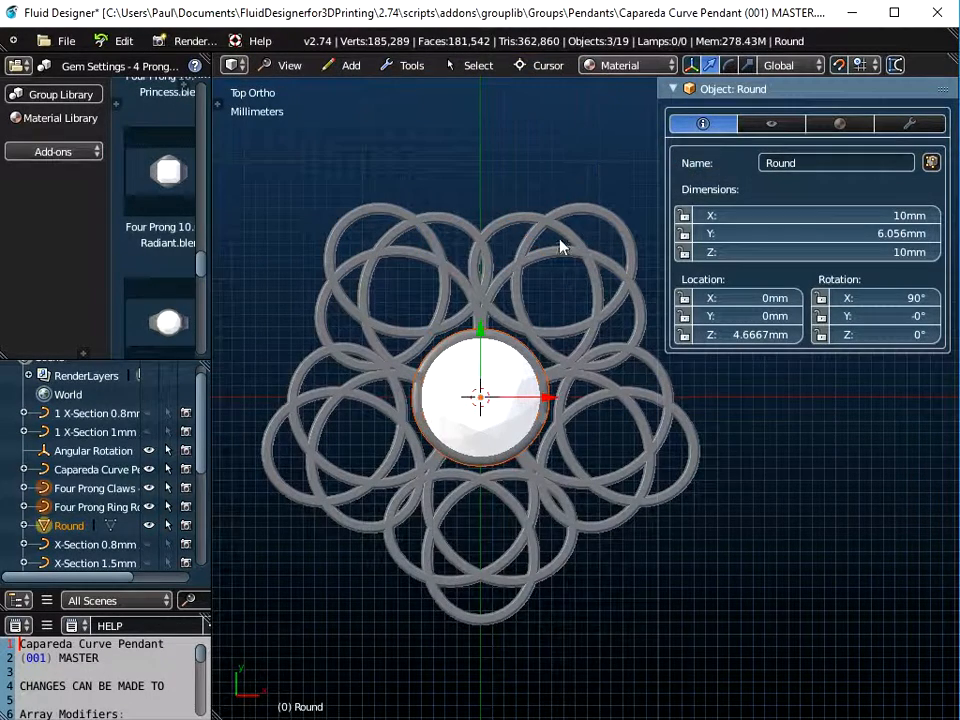
Select only the Round gem and scale it uniformly by 0.7 to a 7 mm diameter.
{"action": "scroll", "coordinate": [497, 398], "scroll_direction": "up", "scroll_amount": 2}
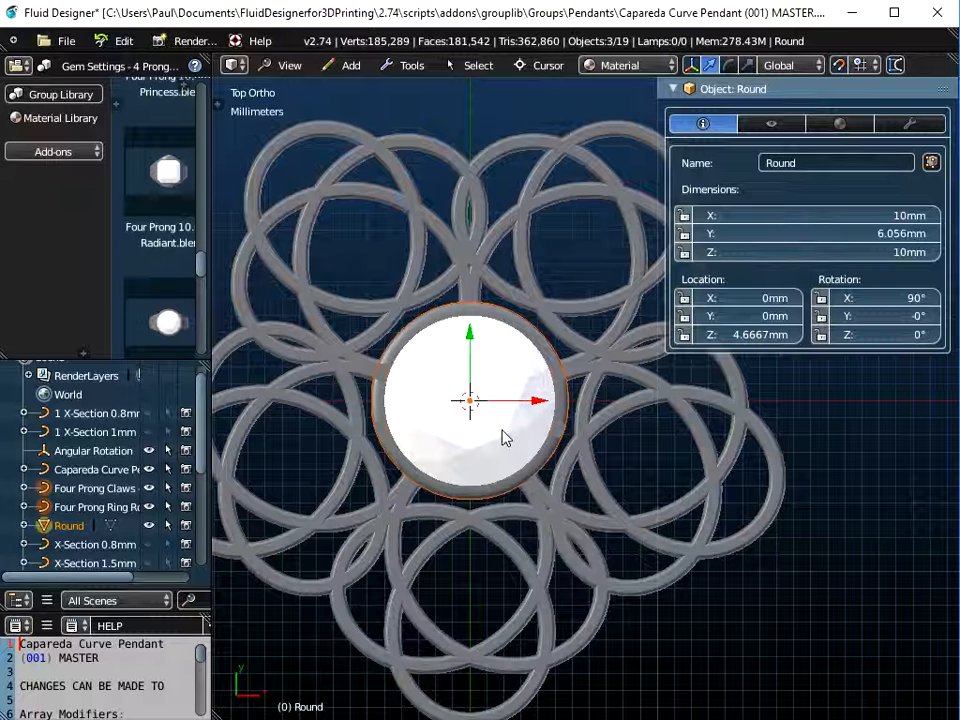
{"action": "left_click", "coordinate": [66, 526]}
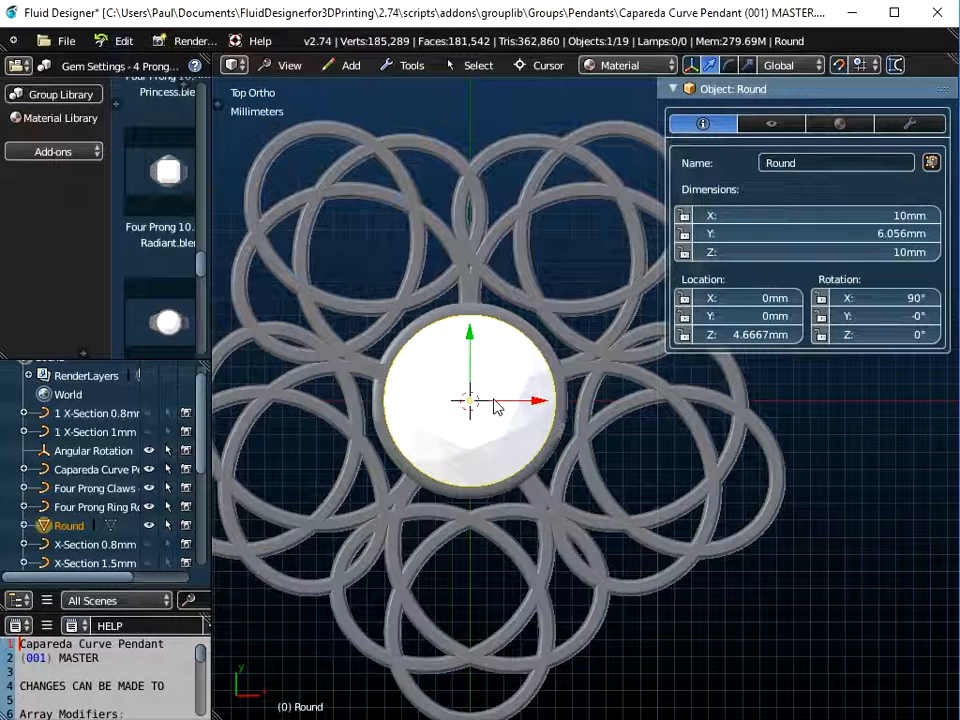
{"action": "left_click_drag", "start_coordinate": [753, 402], "coordinate": [757, 402]}
{"action": "middle_click_drag", "start_coordinate": [630, 542], "coordinate": [535, 395]}
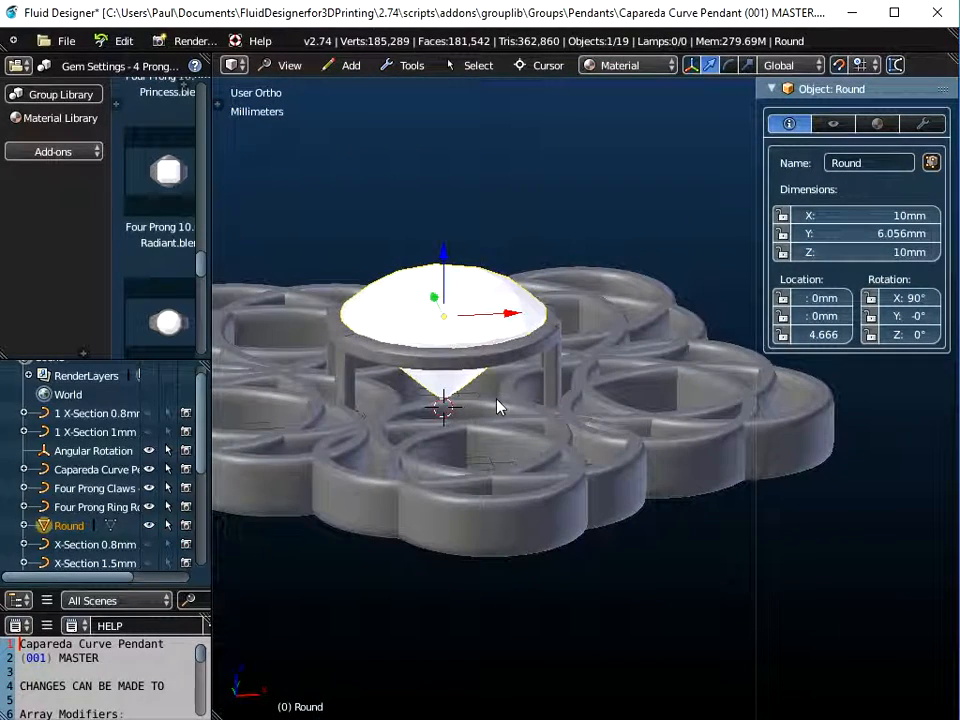
{"action": "left_click", "coordinate": [296, 70]}
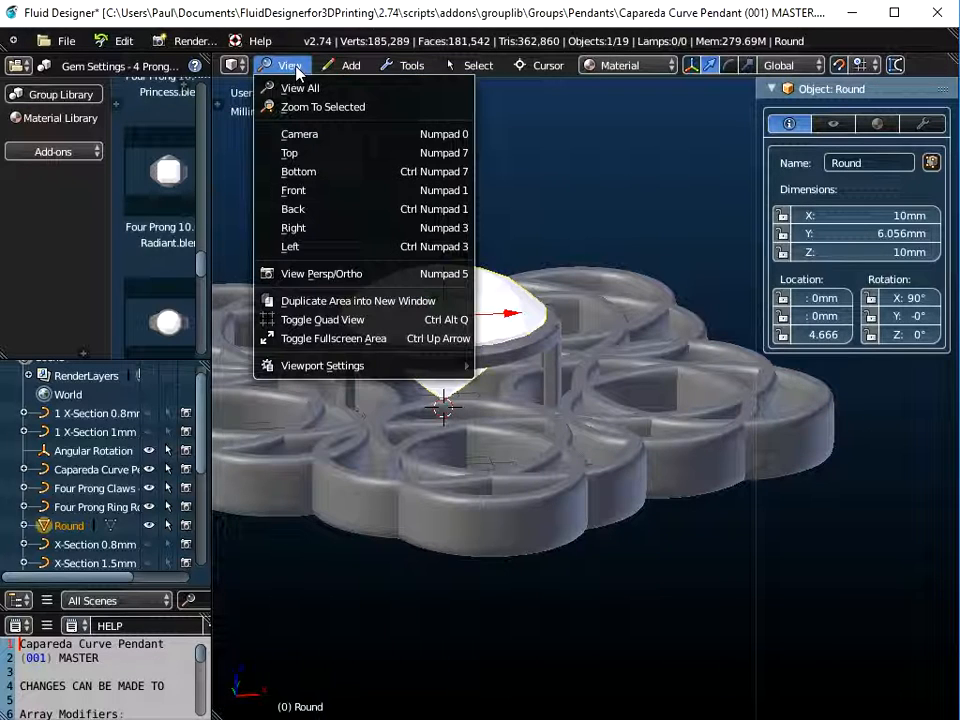
{"action": "left_click", "coordinate": [304, 155]}
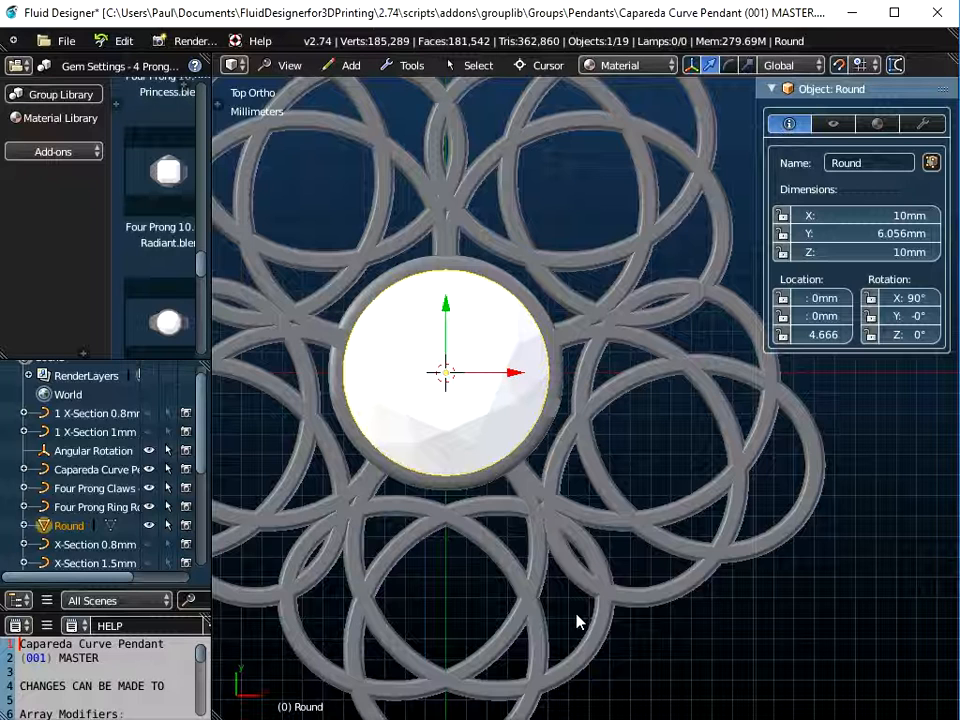
{"action": "key", "text": "s"}
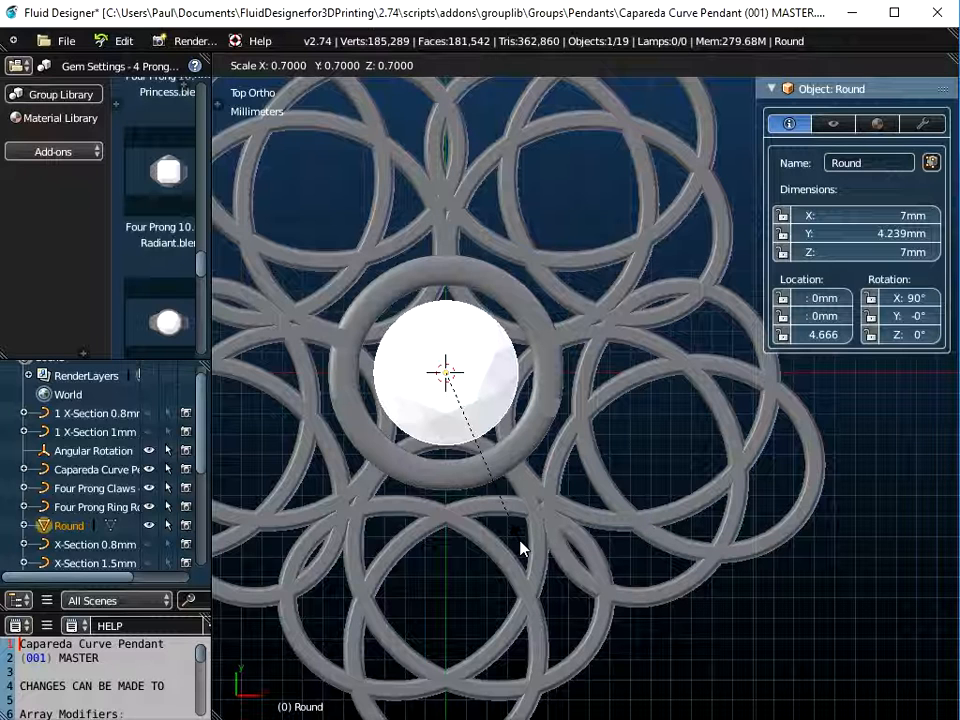
{"action": "left_click", "coordinate": [519, 548]}
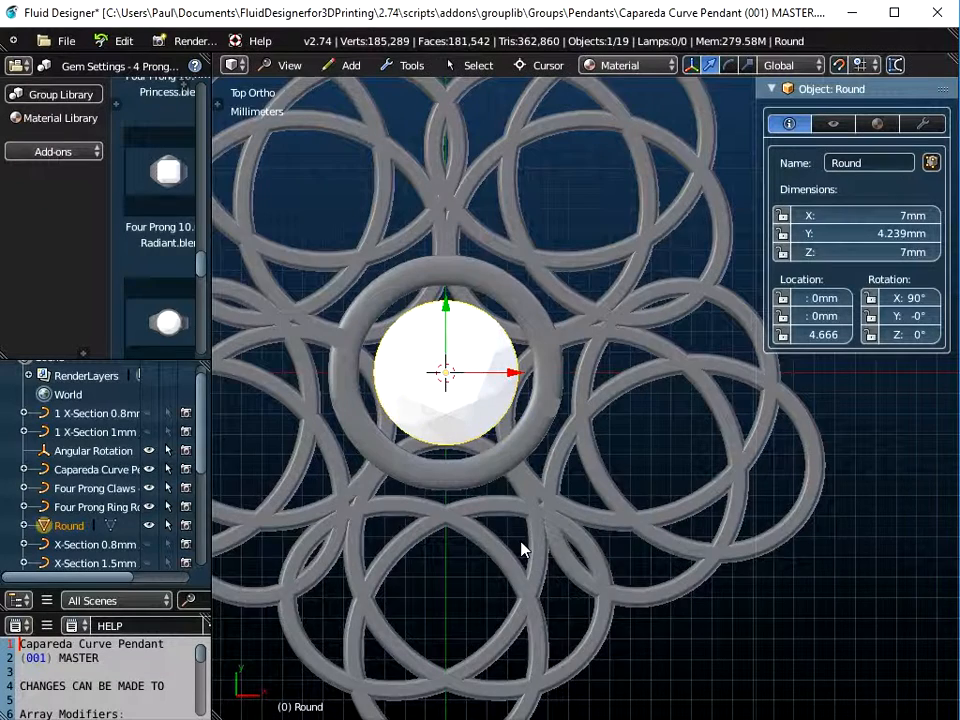
Apply the scale of the Round gem to its object data.
{"action": "middle_click_drag", "start_coordinate": [529, 542], "coordinate": [487, 398]}
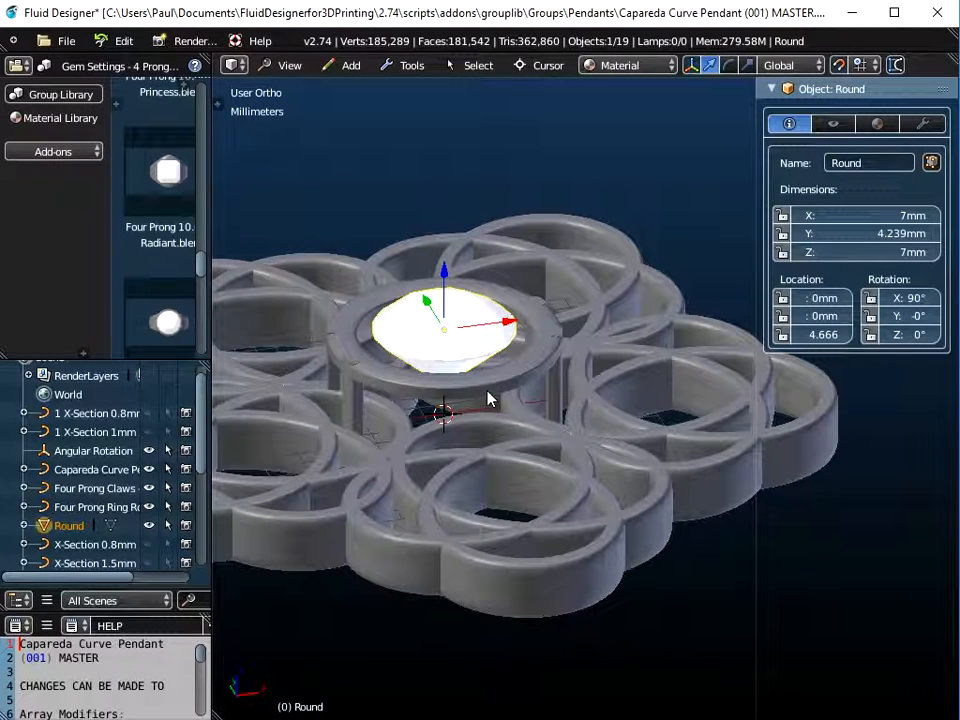
{"action": "key", "text": "ctrl+a"}
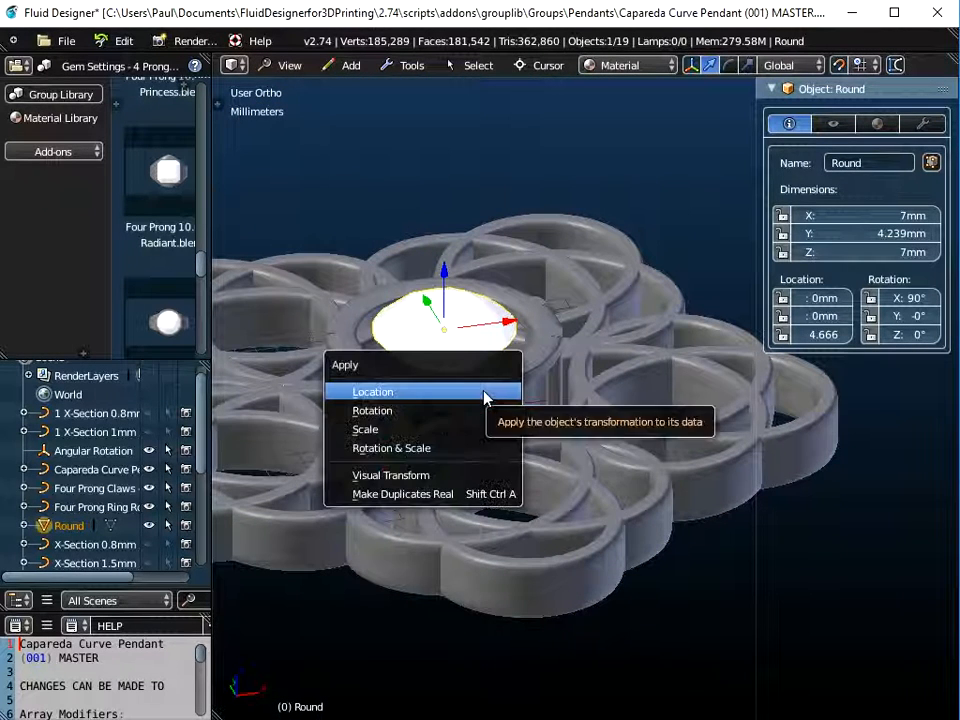
{"action": "left_click", "coordinate": [471, 429]}
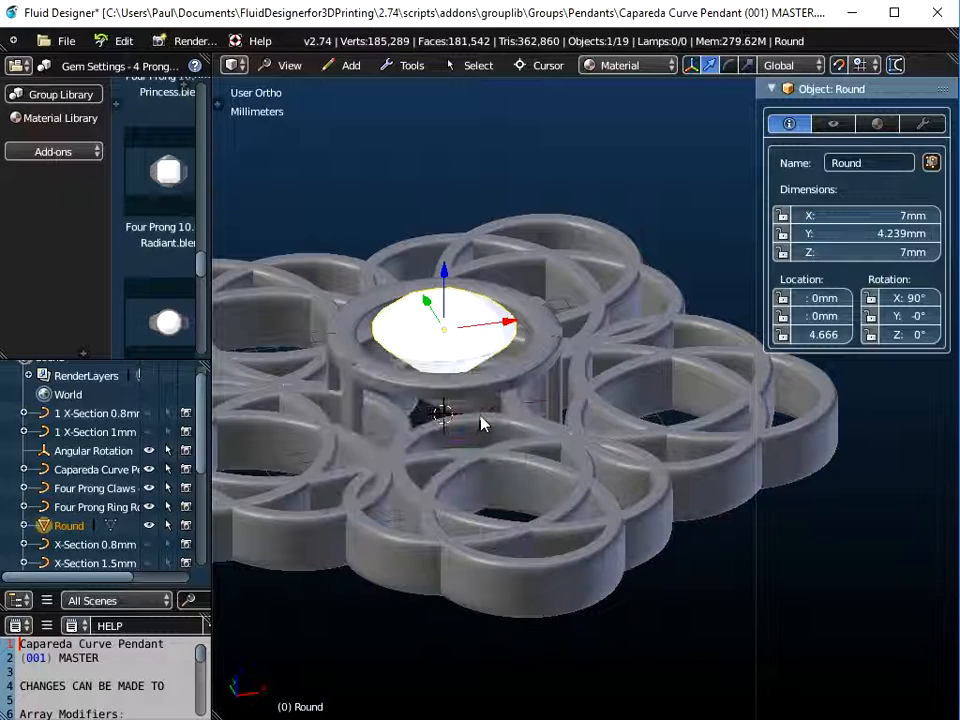
Scale the Four Prong Ring Round uniformly by 0.7 to match the smaller gem.
{"action": "scroll", "coordinate": [490, 440], "scroll_direction": "up", "scroll_amount": 3}
{"action": "middle_click_drag", "start_coordinate": [490, 481], "coordinate": [551, 446]}
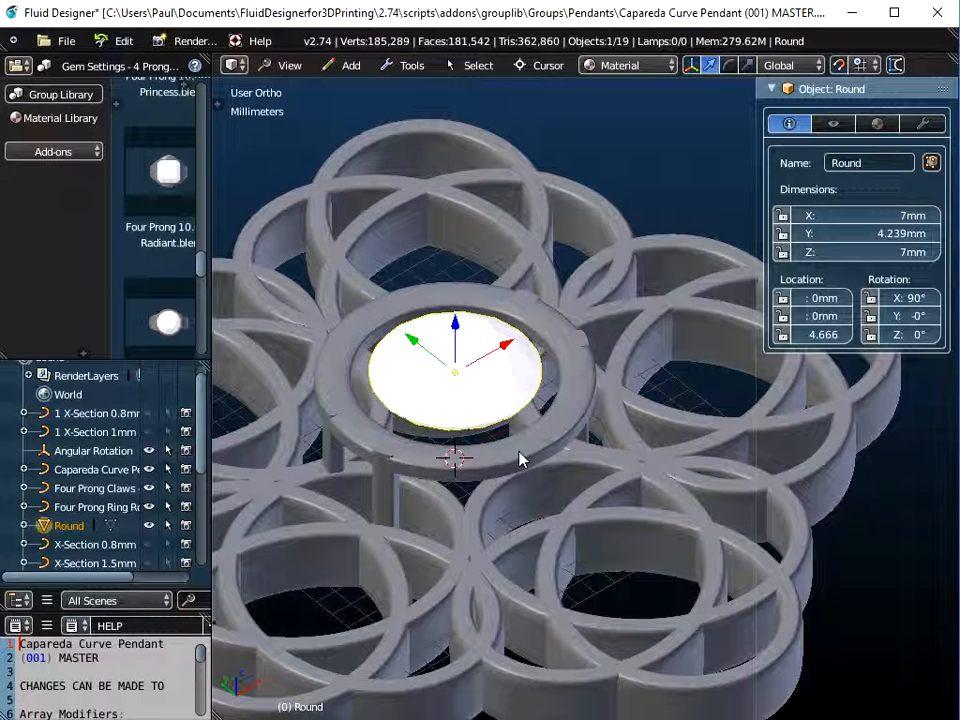
{"action": "right_click", "coordinate": [472, 478]}
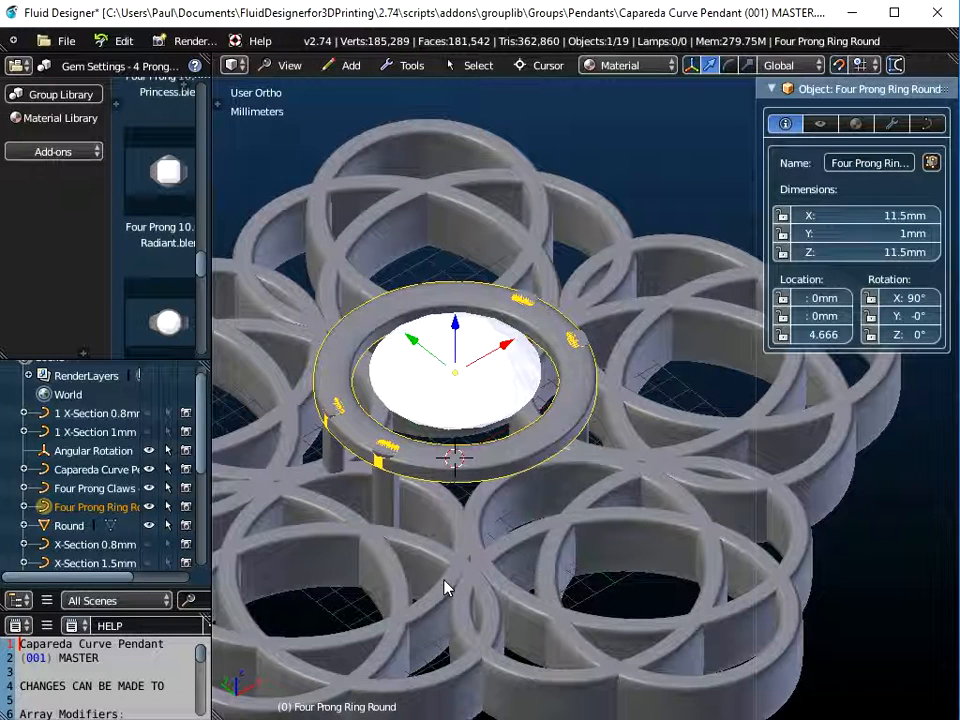
{"action": "type", "text": "s"}
{"action": "type", "text": ".7"}
{"action": "key", "text": "Return"}
{"action": "scroll", "coordinate": [445, 588], "scroll_direction": "up", "scroll_amount": 1}
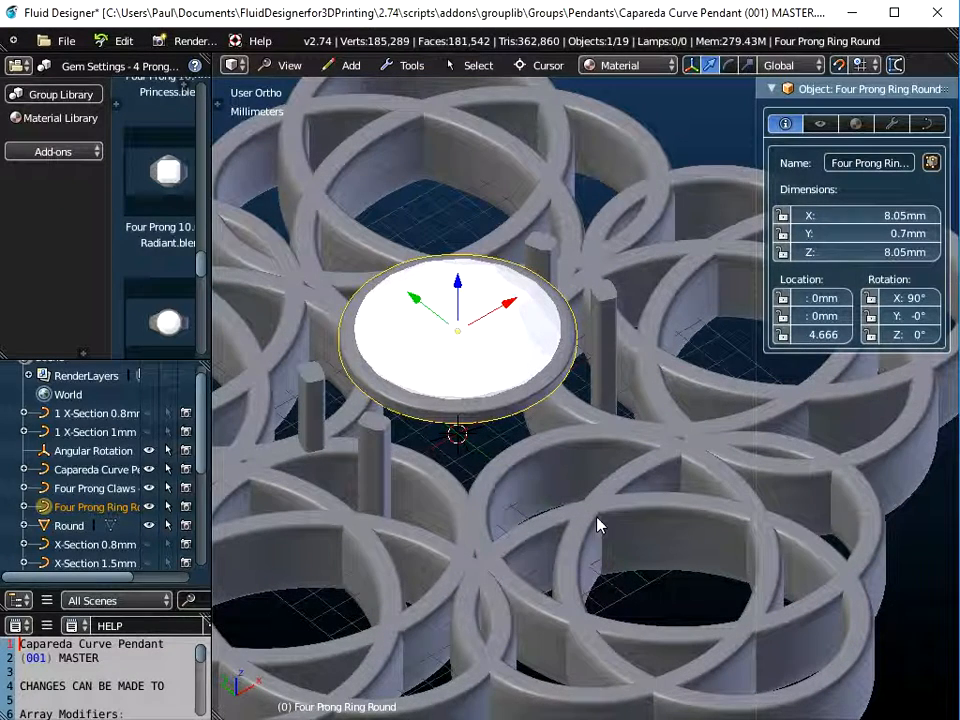
Delete the Four Prong Ring Round object from the pendant scene.
{"action": "scroll", "coordinate": [541, 440], "scroll_direction": "down", "scroll_amount": 1}
{"action": "scroll", "coordinate": [540, 447], "scroll_direction": "down", "scroll_amount": 2}
{"action": "middle_click_drag", "start_coordinate": [553, 469], "coordinate": [556, 441]}
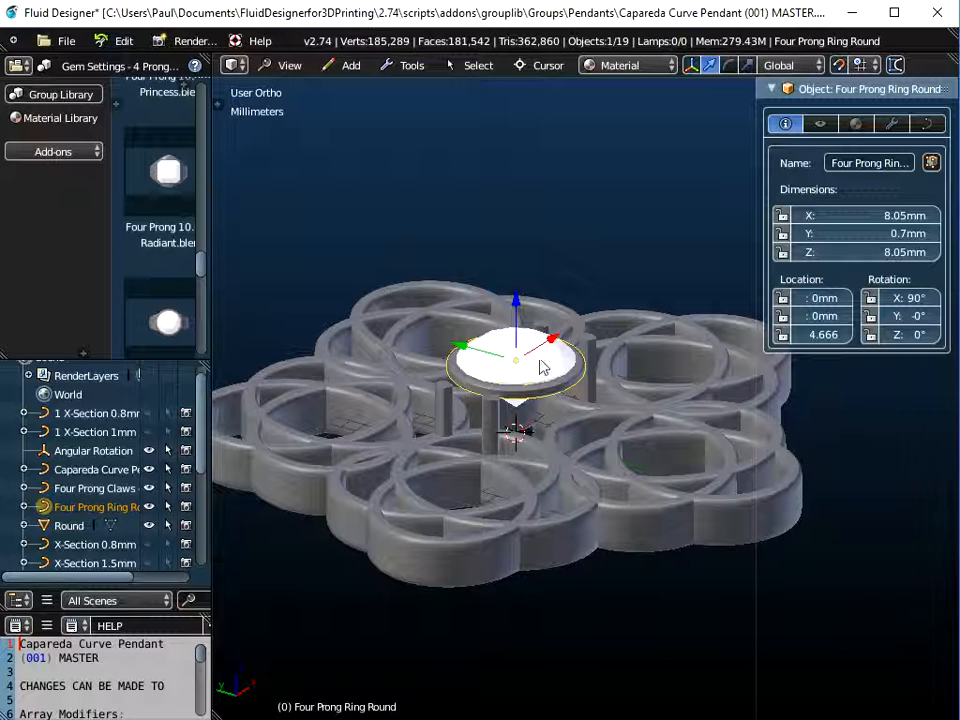
{"action": "key", "text": "x"}
{"action": "left_click", "coordinate": [535, 426]}
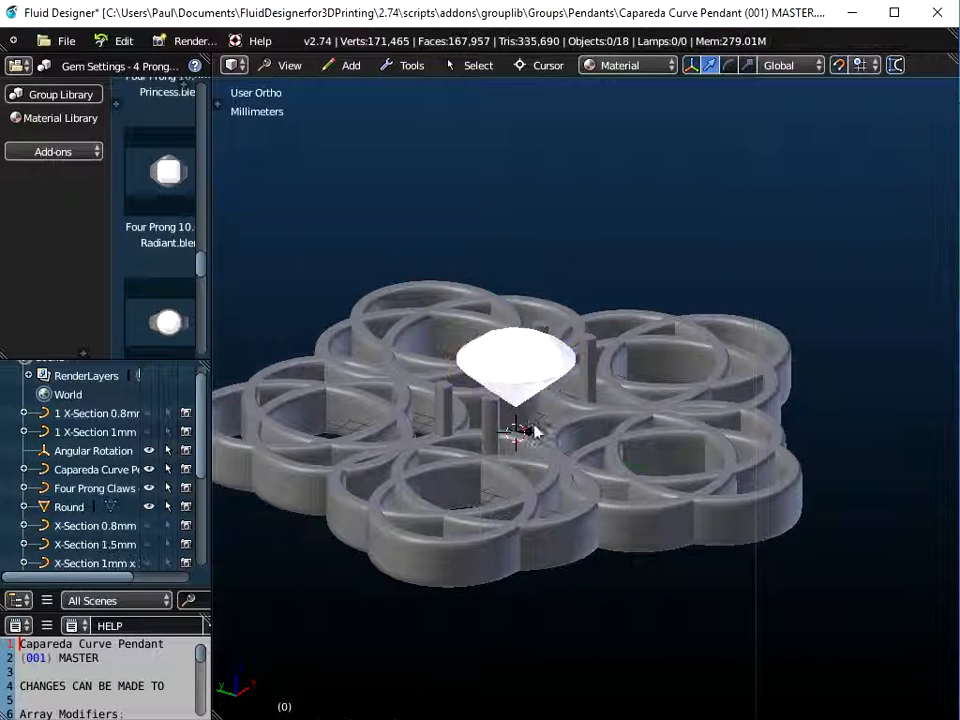
Select the Round gem and move it down 3 mm along the global Z axis.
{"action": "mouse_move", "coordinate": [544, 431]}
{"action": "middle_mouse_down"}
{"action": "mouse_move", "coordinate": [536, 514]}
{"action": "mouse_move", "coordinate": [549, 416]}
{"action": "middle_mouse_up"}
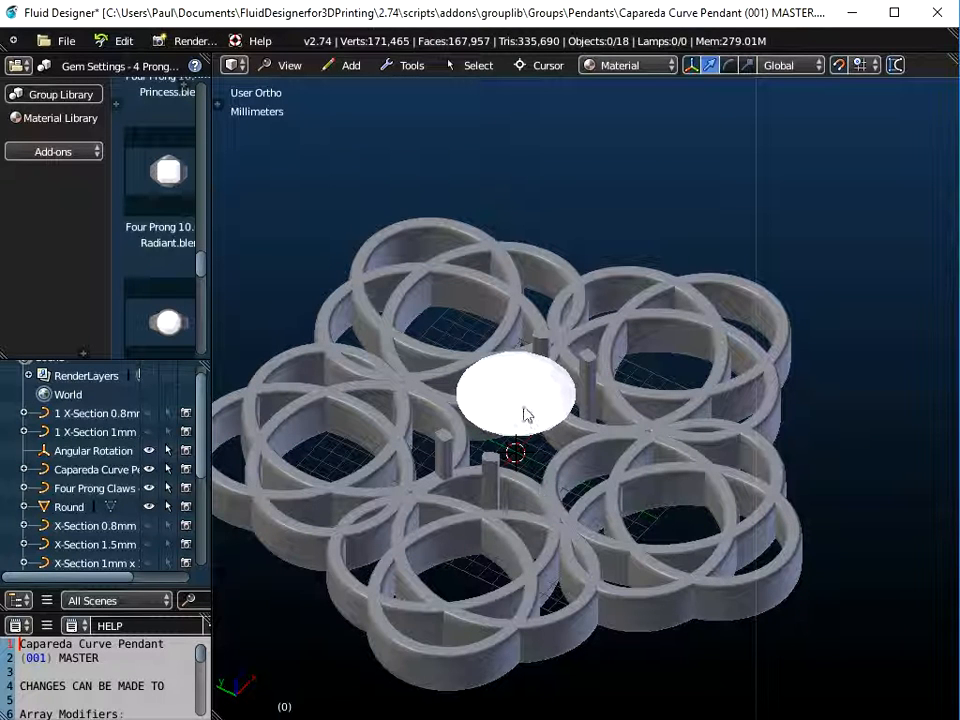
{"action": "left_click", "coordinate": [524, 412]}
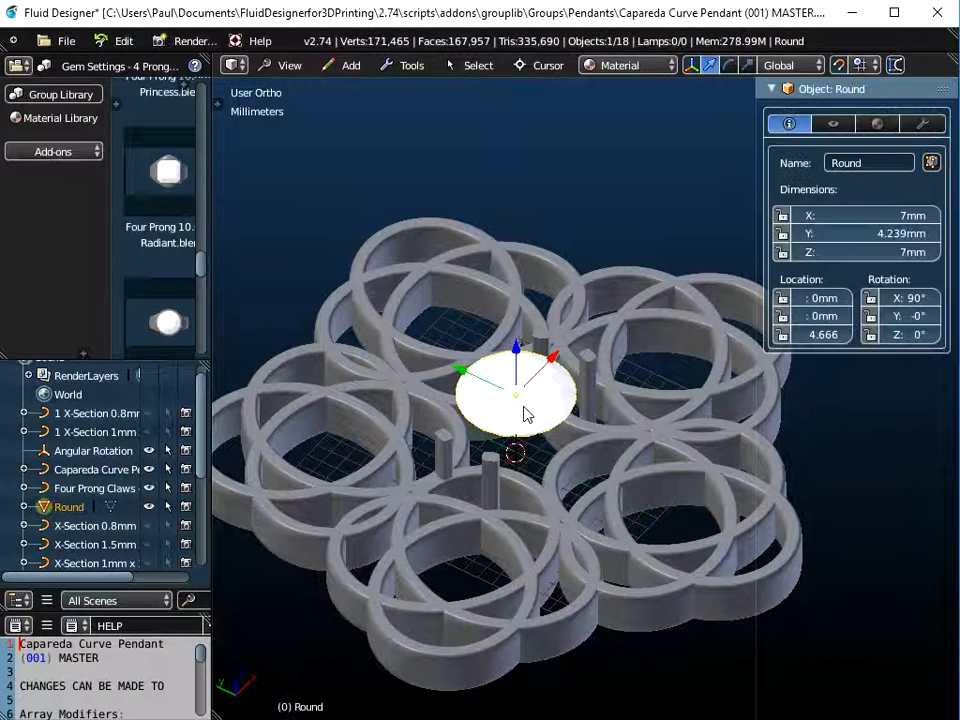
{"action": "middle_click_drag", "start_coordinate": [546, 490], "coordinate": [577, 462]}
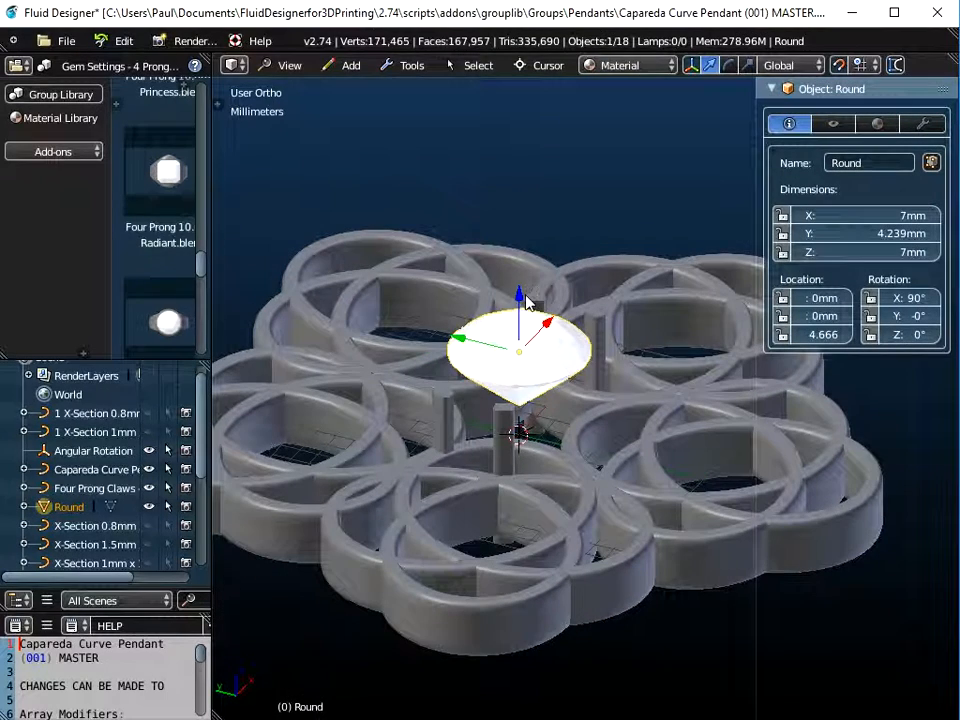
{"action": "key", "text": "g"}
{"action": "key", "text": "z"}
{"action": "key", "text": "minus"}
{"action": "key", "text": "2"}
{"action": "key", "text": "BackSpace"}
{"action": "type", "text": "3mm (3mm) global"}
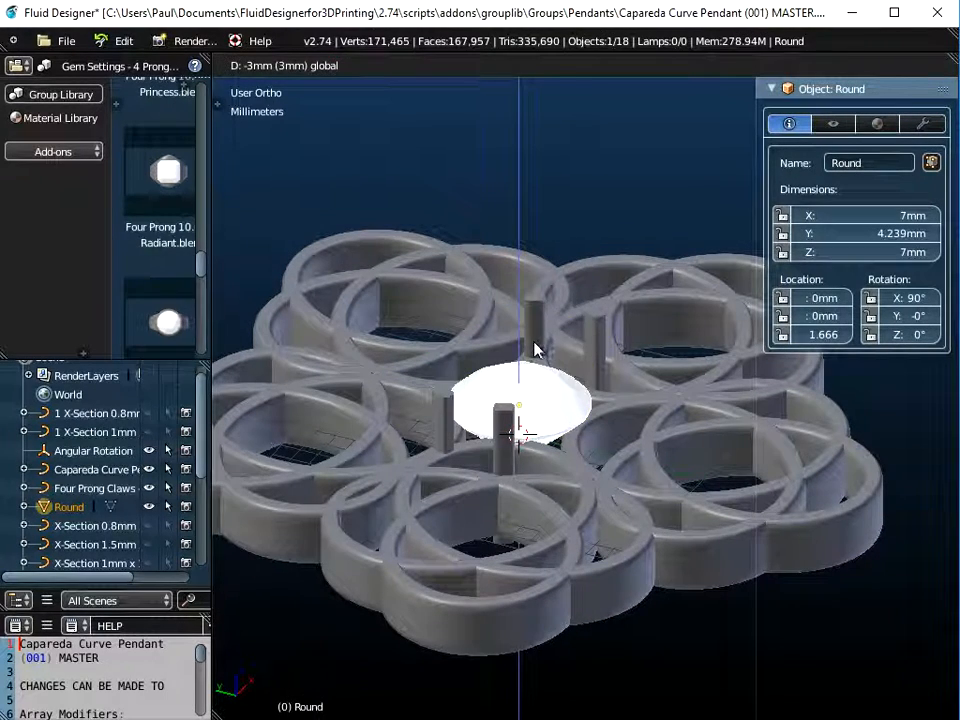
{"action": "key", "text": "Return"}
Remove the Mirror modifier from the Four Prong Claws - Inner object.
{"action": "middle_click_drag", "start_coordinate": [573, 516], "coordinate": [506, 521]}
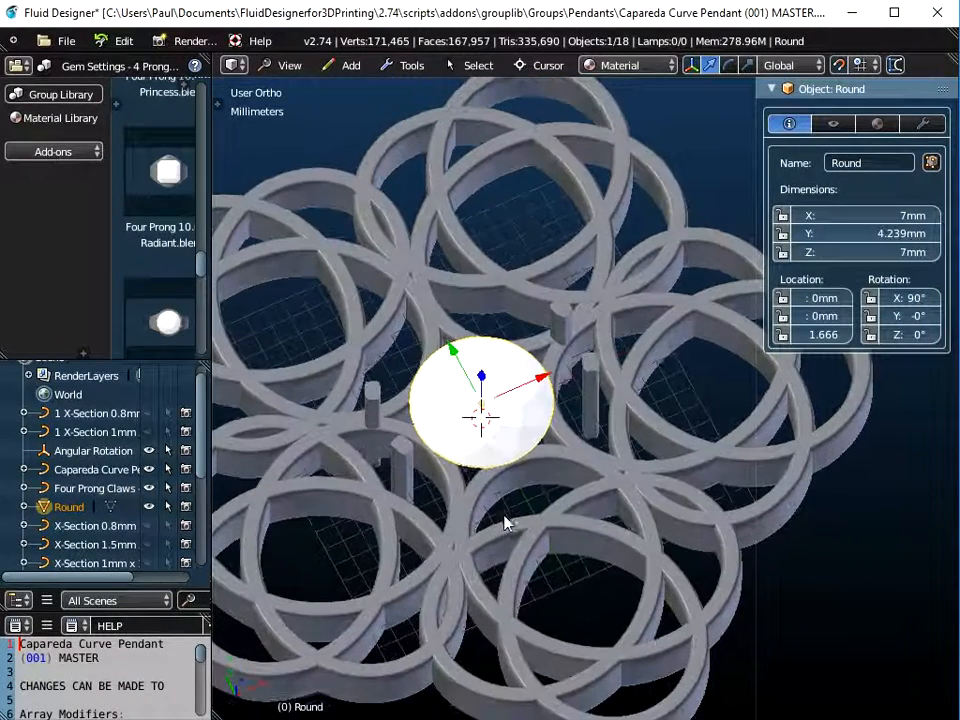
{"action": "right_click", "coordinate": [594, 381]}
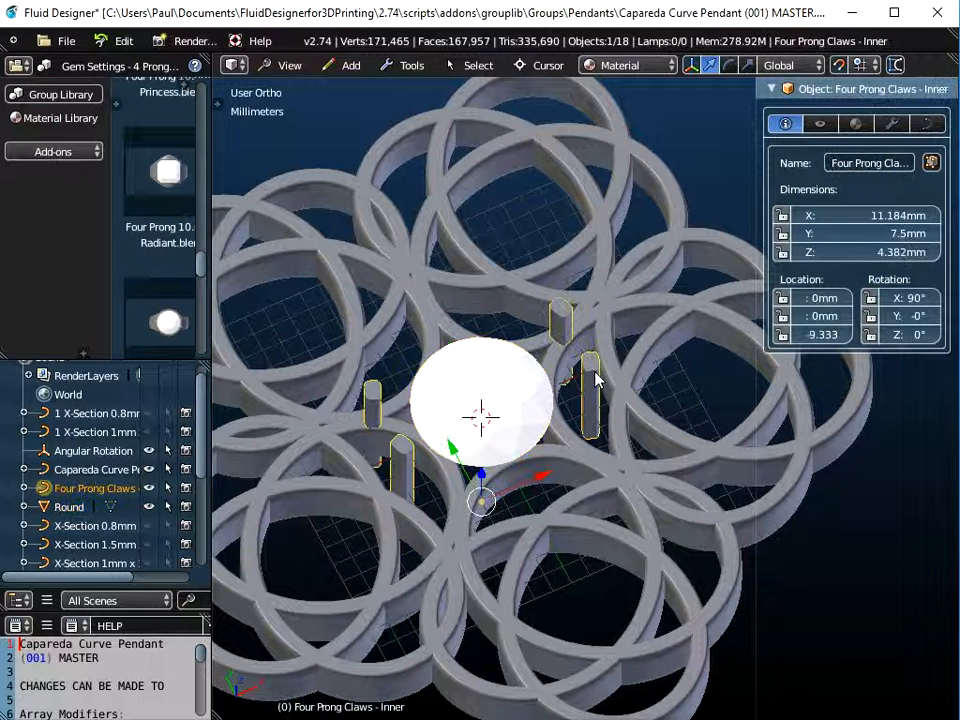
{"action": "left_click", "coordinate": [893, 123]}
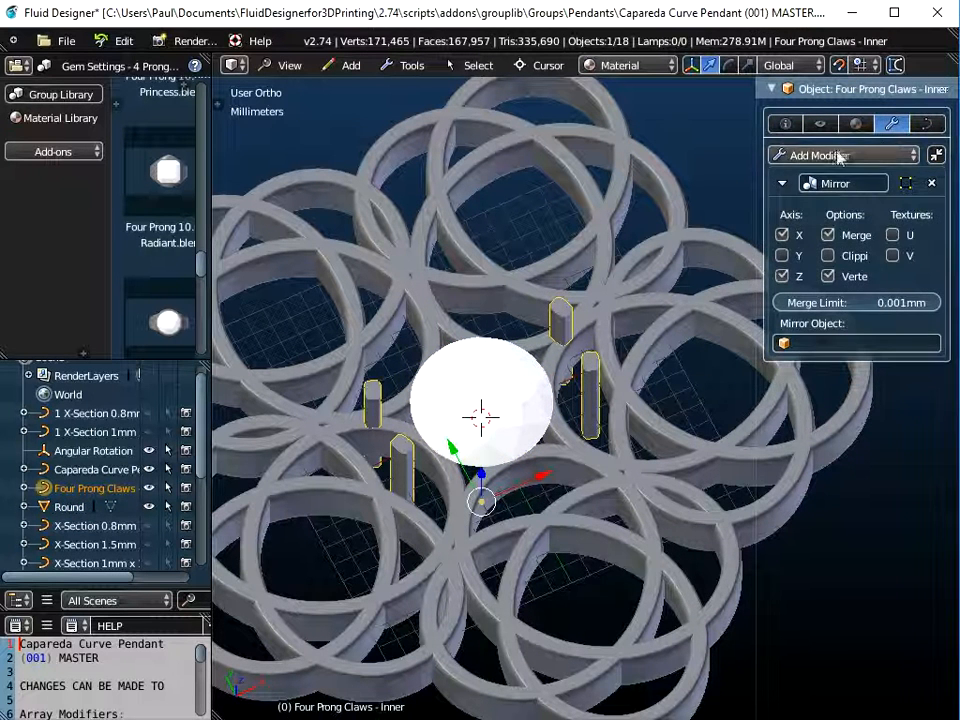
{"action": "left_click", "coordinate": [782, 235]}
{"action": "left_click", "coordinate": [782, 276]}
{"action": "left_click", "coordinate": [782, 276]}
{"action": "left_click", "coordinate": [783, 235]}
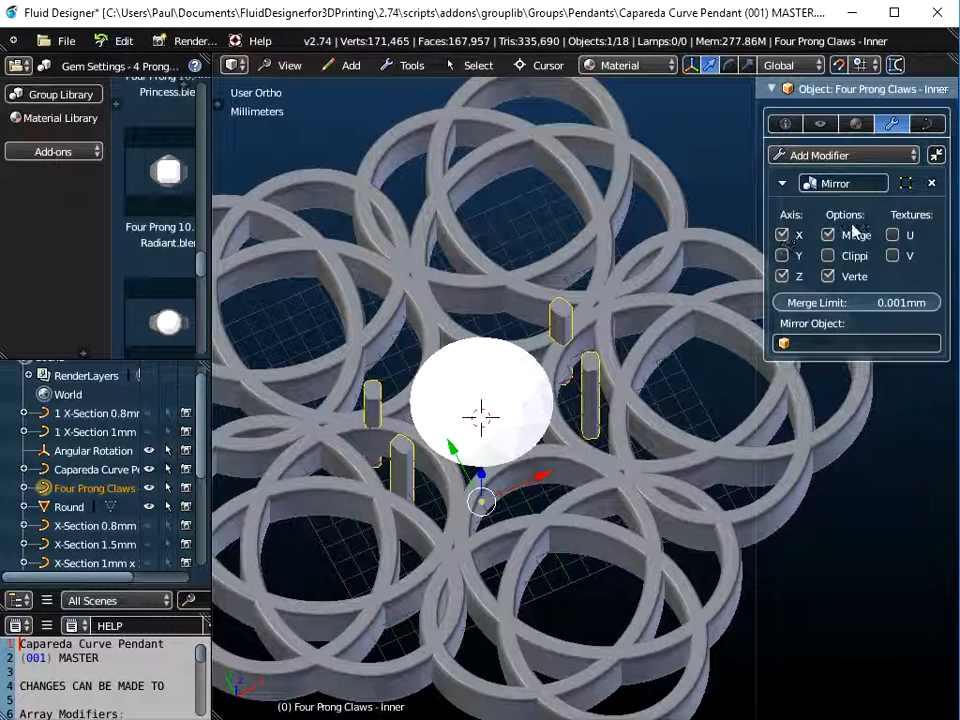
{"action": "left_click", "coordinate": [931, 186]}
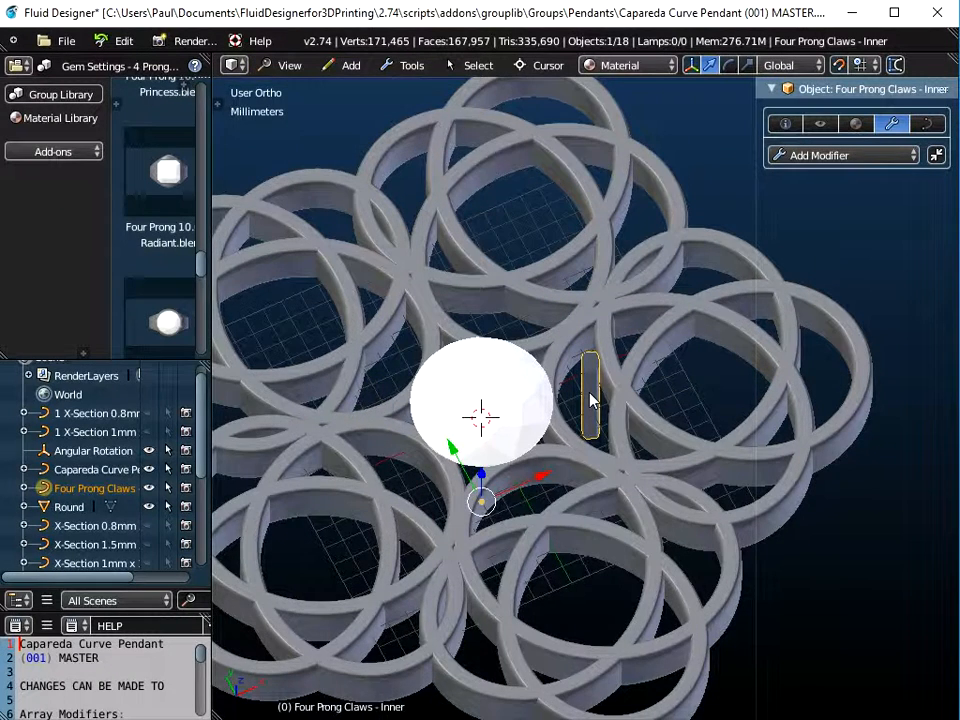
Enter Edit Mode on Four Prong Claws - Inner and select the lower control point of the claw curve.
{"action": "scroll", "coordinate": [590, 400], "scroll_direction": "up", "scroll_amount": 3}
{"action": "key", "text": "Tab"}
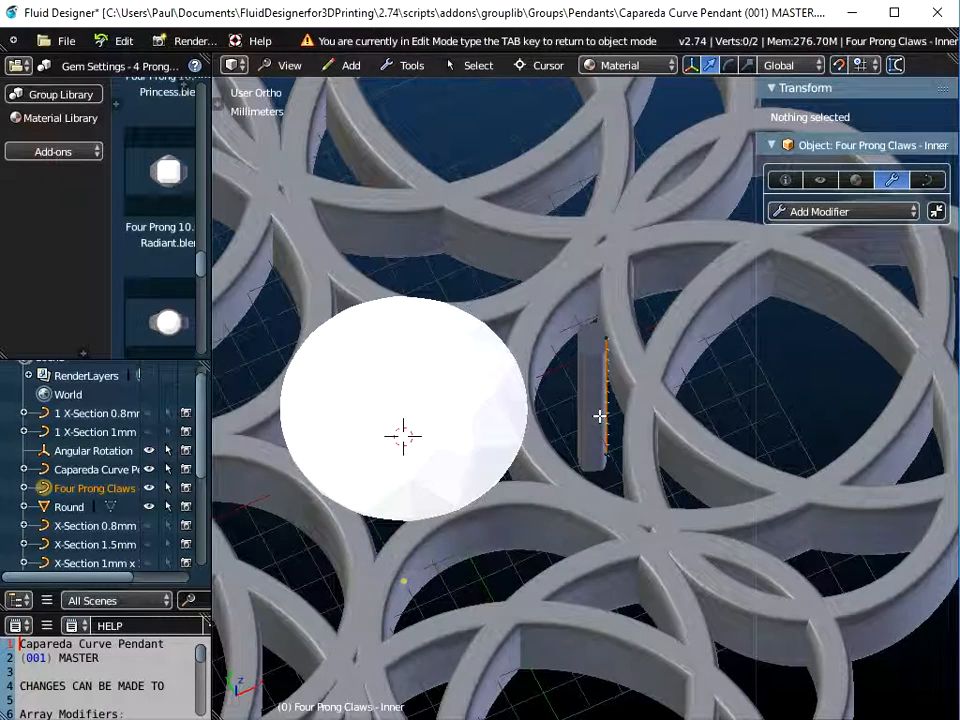
{"action": "middle_click_drag", "start_coordinate": [621, 441], "coordinate": [512, 424]}
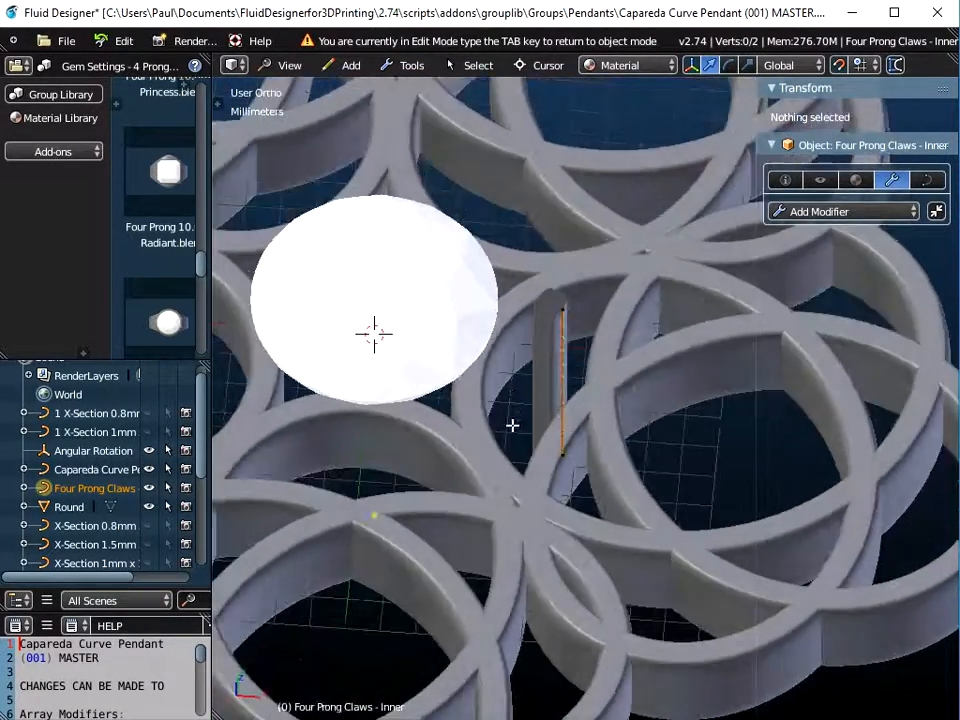
{"action": "right_click", "coordinate": [568, 308]}
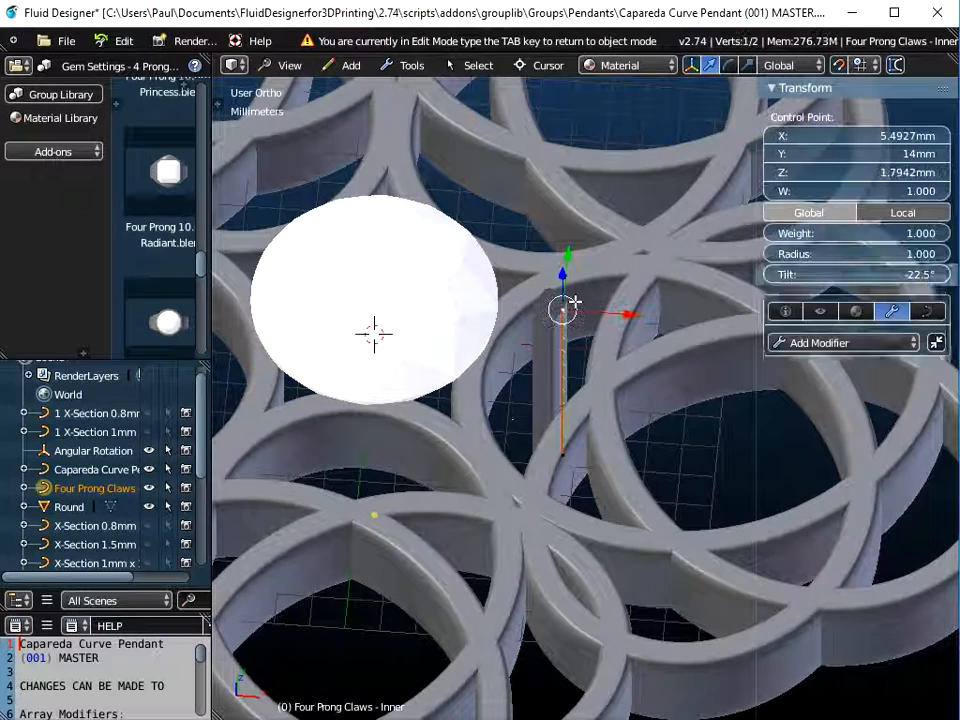
{"action": "right_click", "coordinate": [578, 458]}
{"action": "right_click", "coordinate": [554, 302]}
{"action": "middle_click_drag", "start_coordinate": [553, 426], "coordinate": [611, 309]}
{"action": "right_click", "coordinate": [577, 482]}
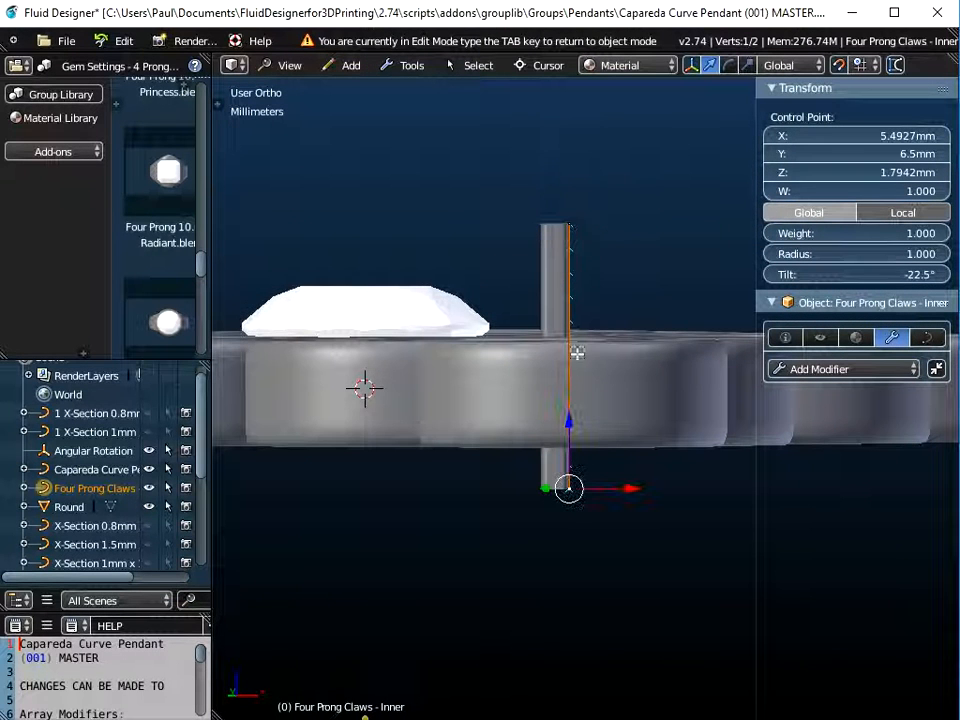
{"action": "right_click", "coordinate": [582, 237]}
{"action": "right_click", "coordinate": [567, 490]}
Raise the claw curve's lower control point along global Z to a Y value of about 8 mm, turning snapping off for the fine adjustment.
{"action": "left_click", "coordinate": [289, 65]}
{"action": "left_click", "coordinate": [318, 190]}
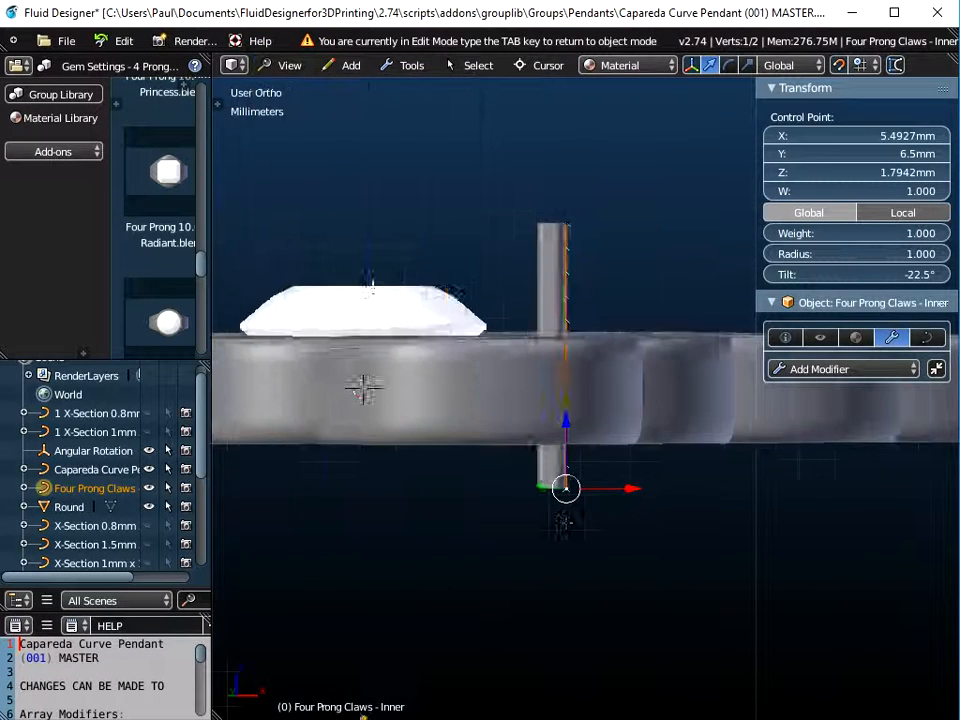
{"action": "scroll", "coordinate": [560, 514], "scroll_direction": "up", "scroll_amount": 4}
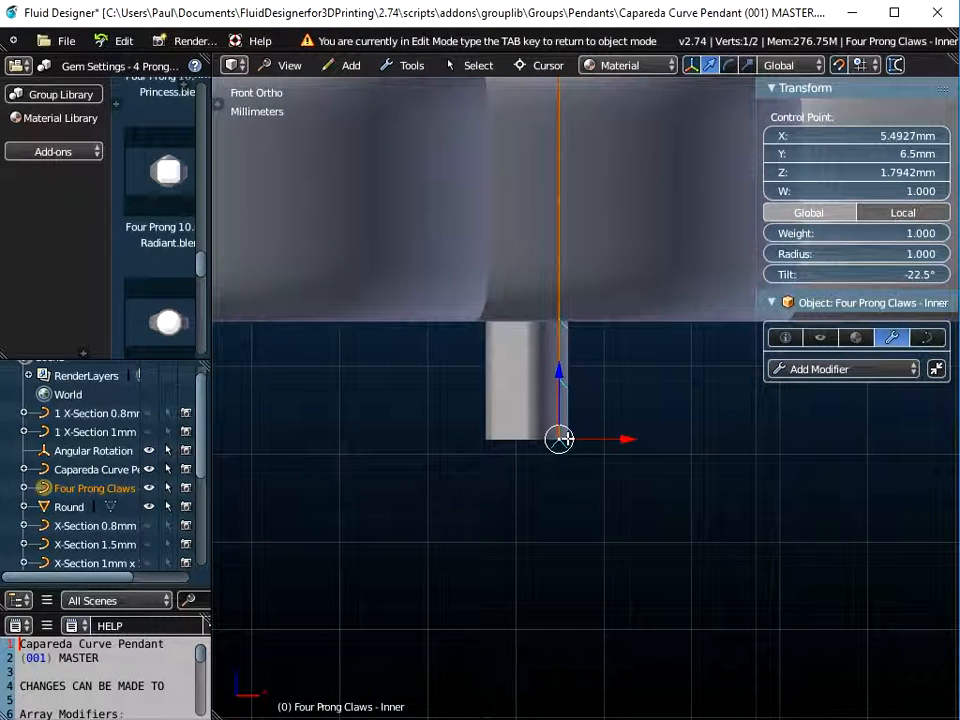
{"action": "left_click_drag", "start_coordinate": [557, 371], "coordinate": [564, 225]}
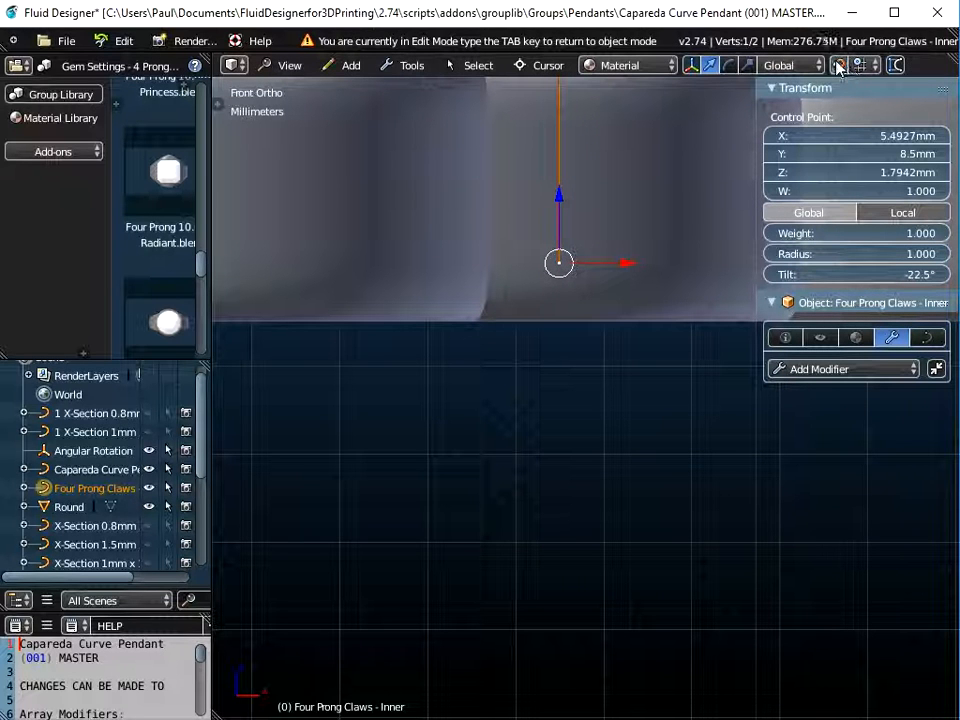
{"action": "left_click_drag", "start_coordinate": [559, 195], "coordinate": [566, 240]}
{"action": "middle_click_drag", "start_coordinate": [761, 182], "coordinate": [584, 379]}
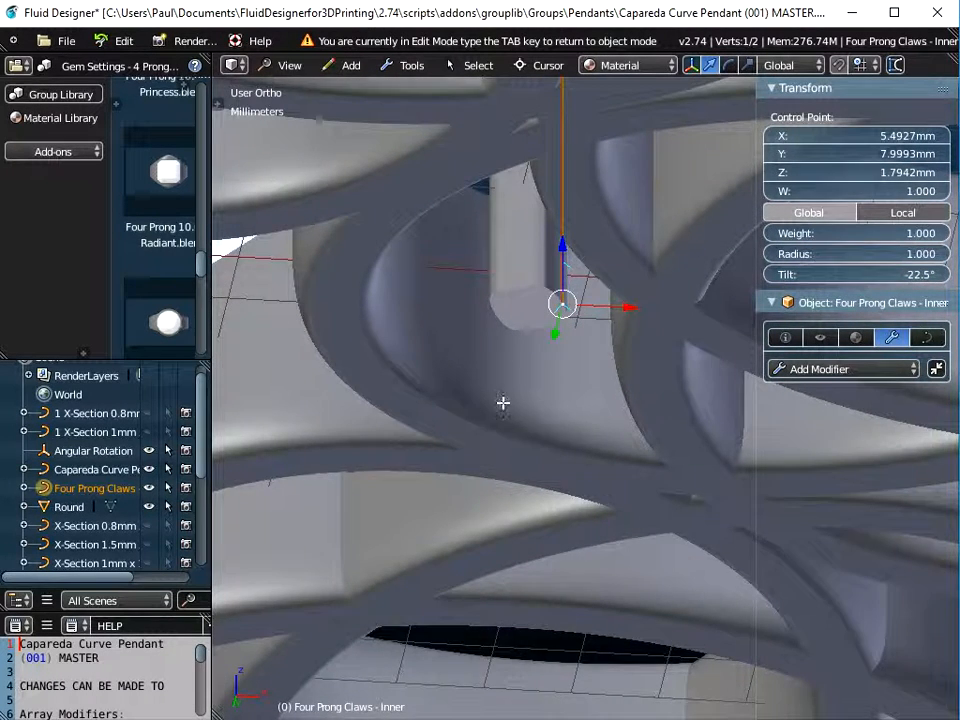
Select the claw curve's upper control point and raise it along global Z to a Y value of 15 mm with snapping on.
{"action": "middle_click_drag", "start_coordinate": [495, 366], "coordinate": [504, 414]}
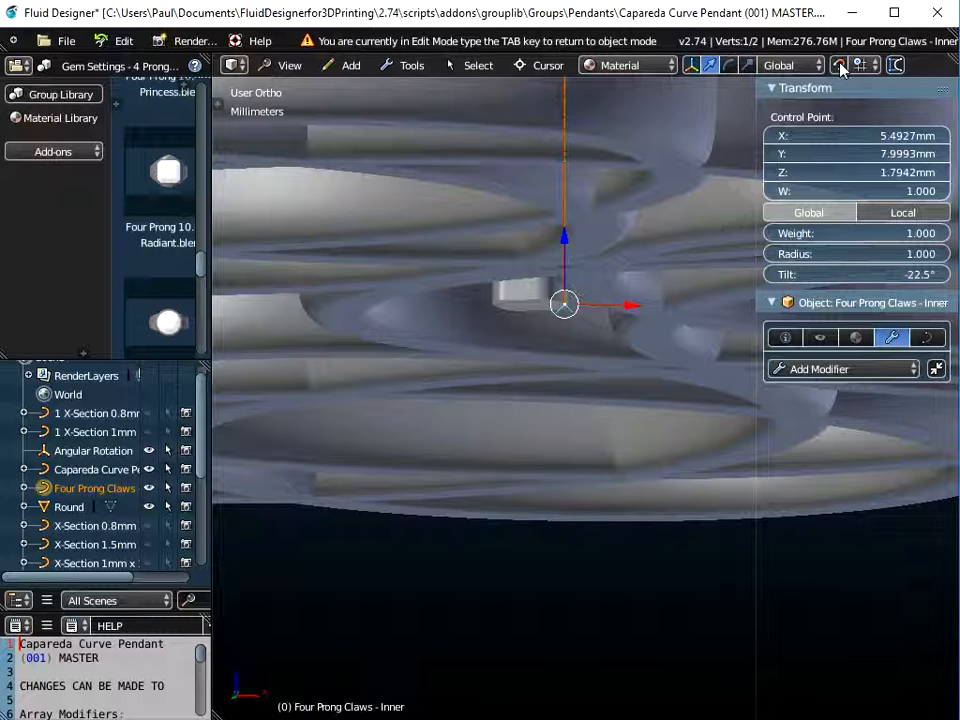
{"action": "left_click", "coordinate": [289, 66]}
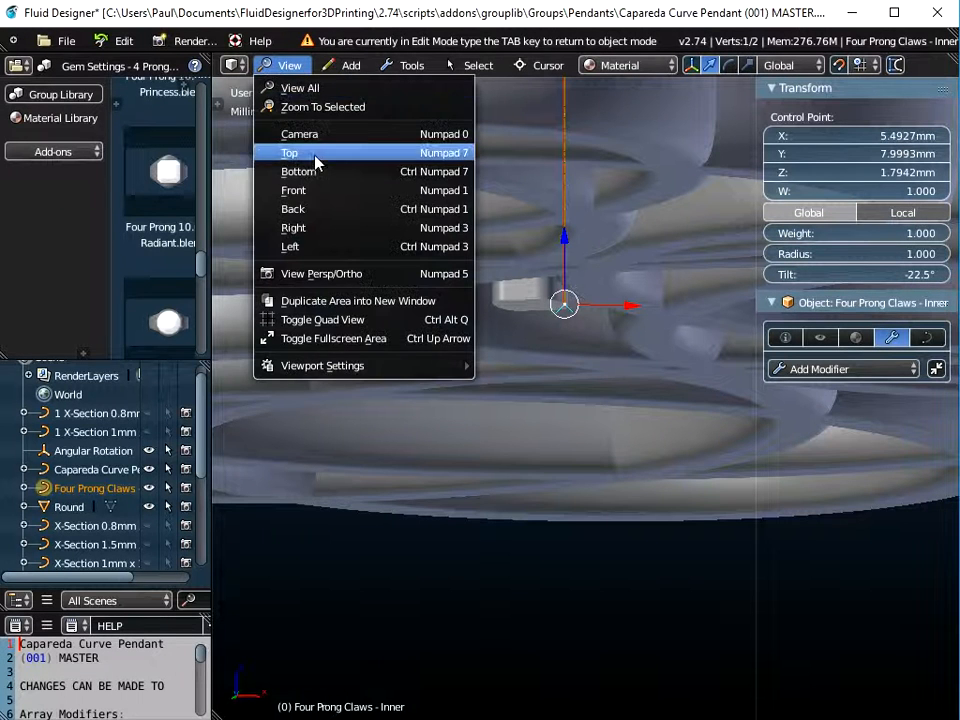
{"action": "left_click", "coordinate": [315, 190]}
{"action": "scroll", "coordinate": [514, 418], "scroll_direction": "down", "scroll_amount": 3}
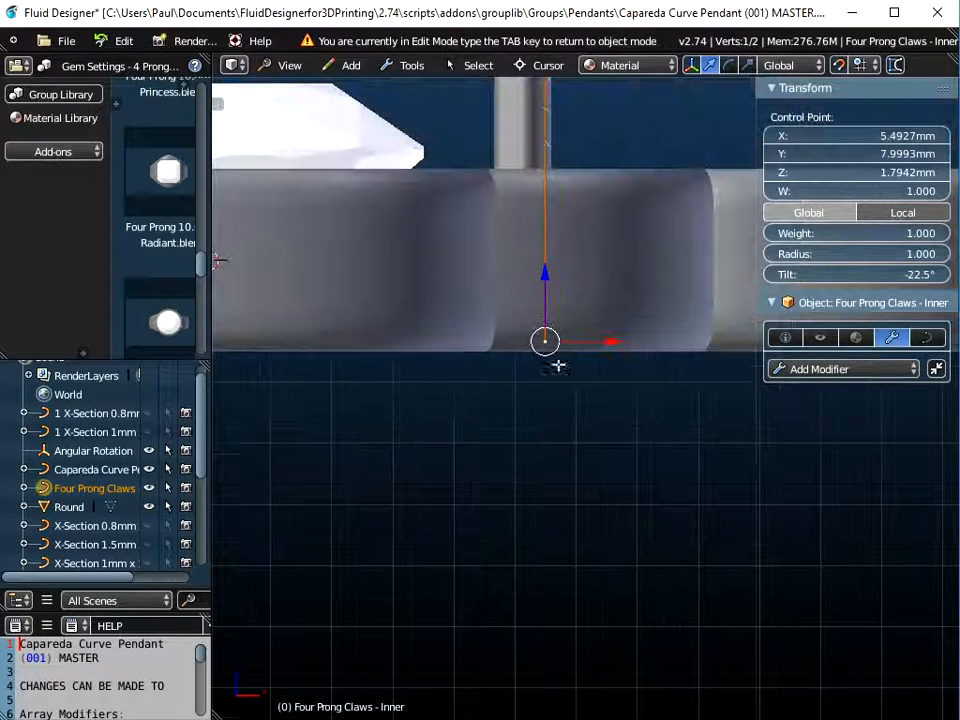
{"action": "scroll", "coordinate": [563, 320], "scroll_direction": "down", "scroll_amount": 2}
{"action": "middle_click_drag", "start_coordinate": [578, 375], "coordinate": [568, 552], "text": "shift"}
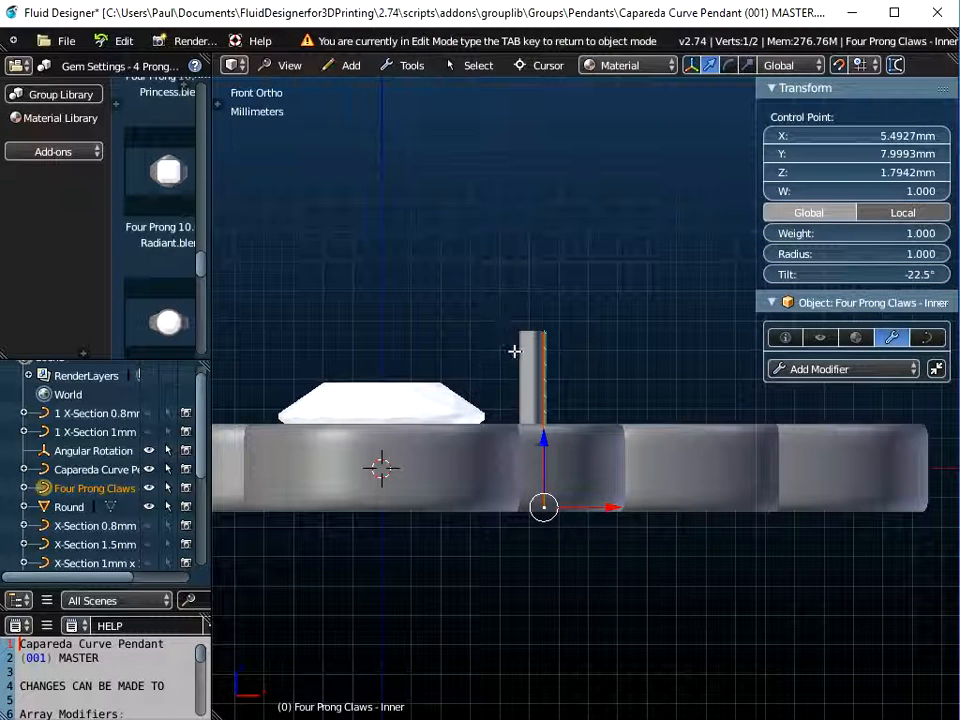
{"action": "right_click", "coordinate": [548, 332]}
{"action": "scroll", "coordinate": [557, 338], "scroll_direction": "up", "scroll_amount": 3}
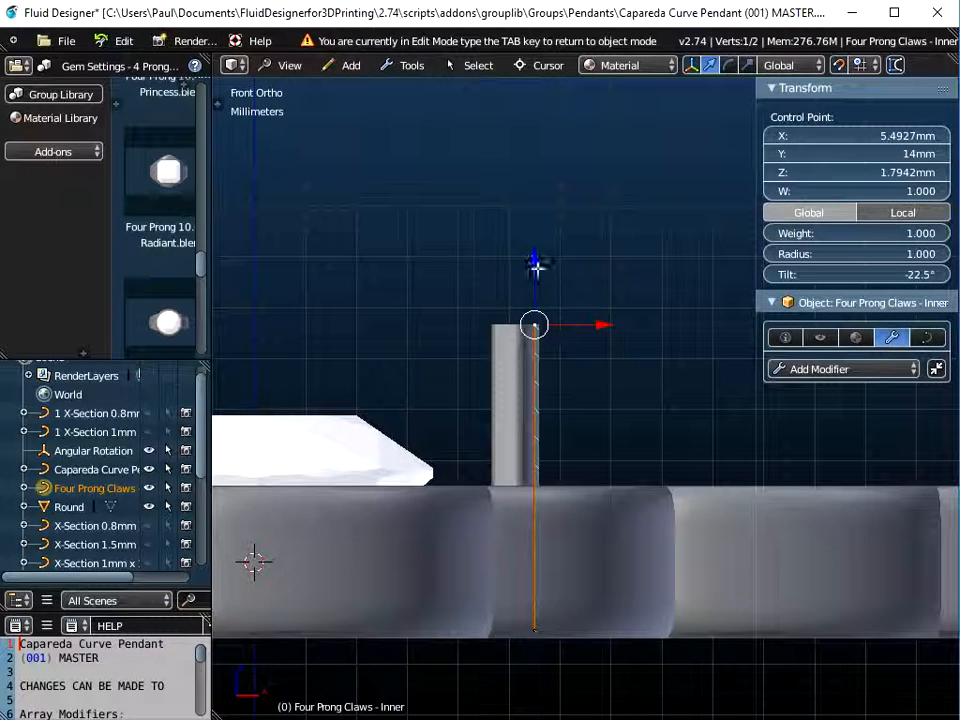
{"action": "left_click_drag", "start_coordinate": [538, 255], "coordinate": [538, 223]}
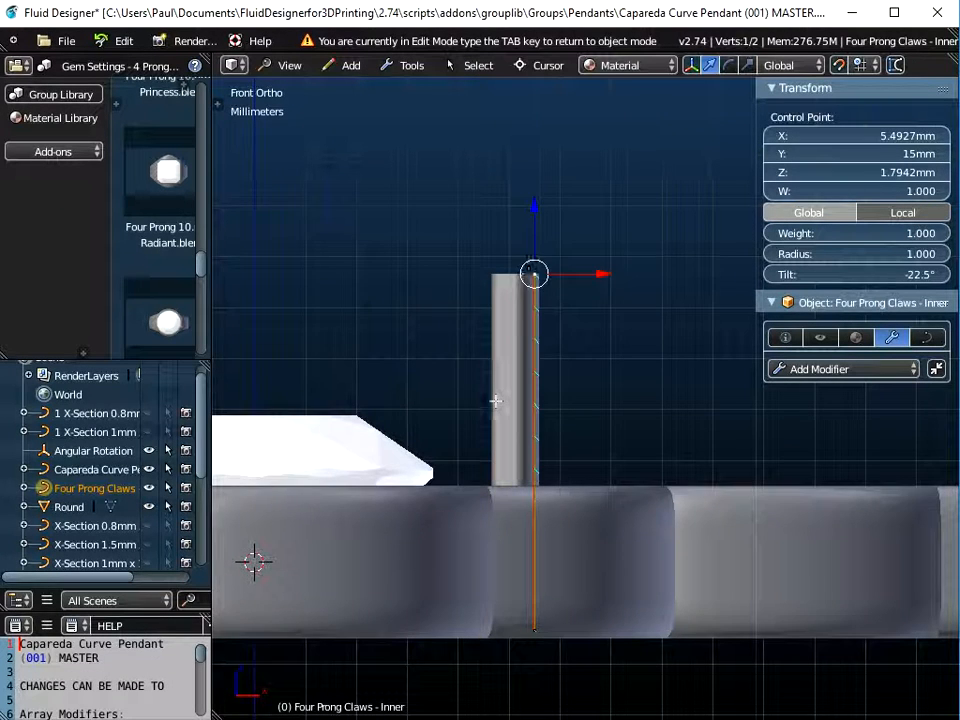
{"action": "scroll", "coordinate": [495, 401], "scroll_direction": "down", "scroll_amount": 2}
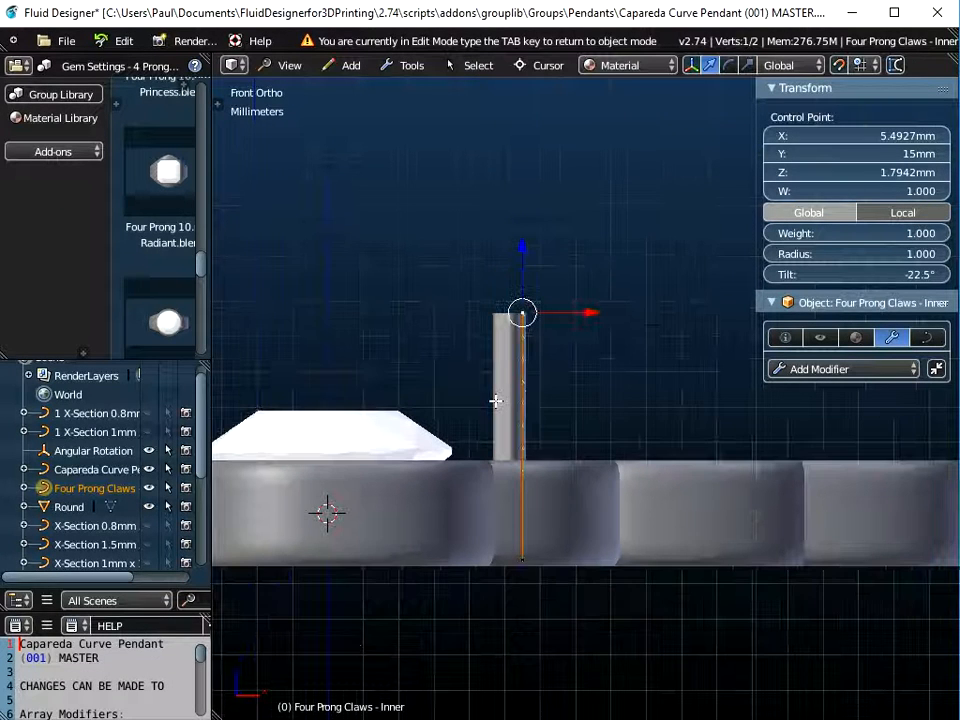
Select both control points of the claw curve and move them -1 mm along X toward the gem.
{"action": "right_click", "coordinate": [528, 562], "text": "shift"}
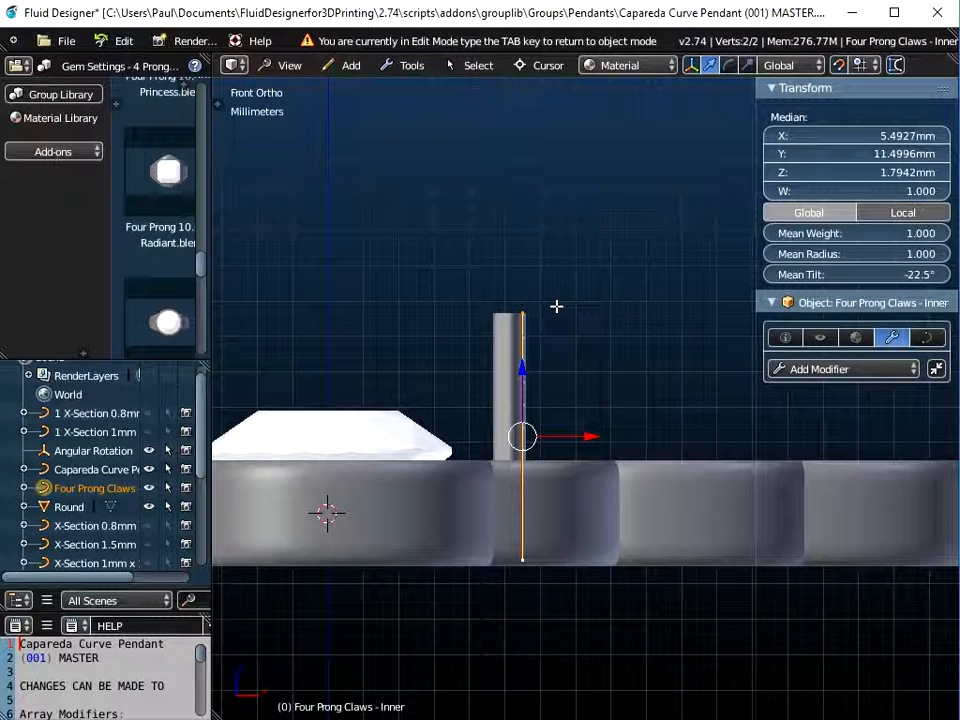
{"action": "left_click", "coordinate": [290, 68]}
{"action": "left_click", "coordinate": [288, 155]}
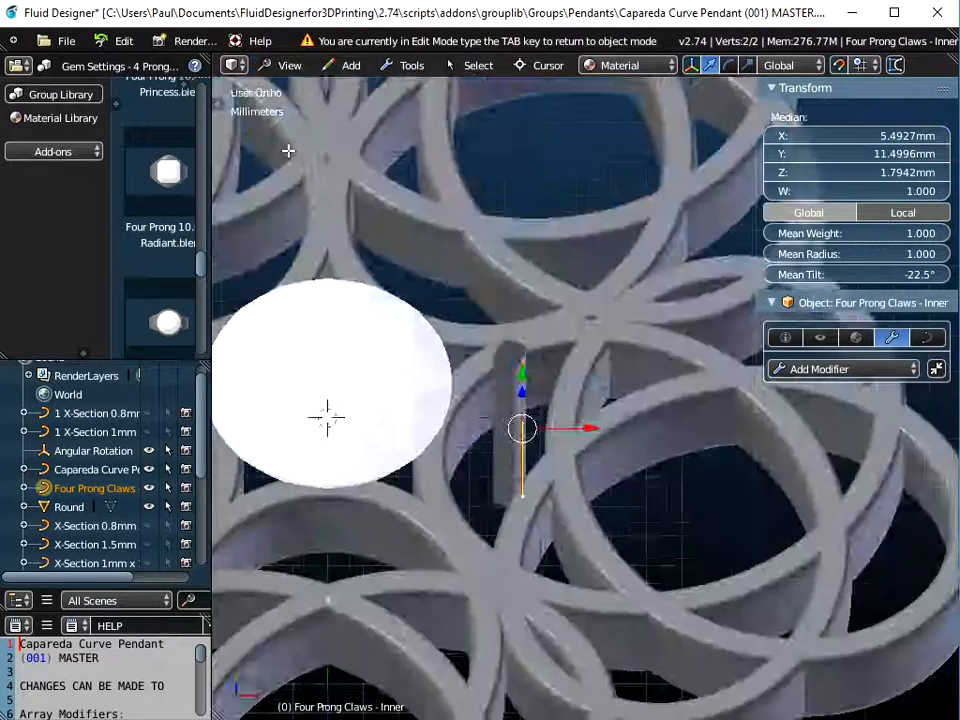
{"action": "scroll", "coordinate": [518, 447], "scroll_direction": "up", "scroll_amount": 2}
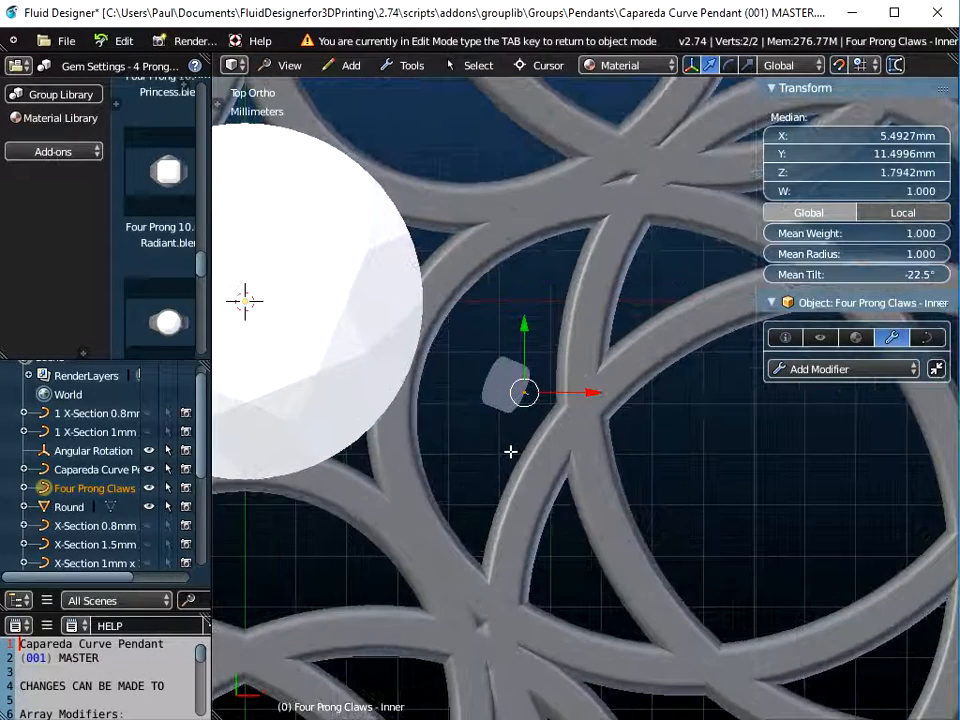
{"action": "middle_click_drag", "start_coordinate": [486, 444], "coordinate": [649, 440], "text": "shift"}
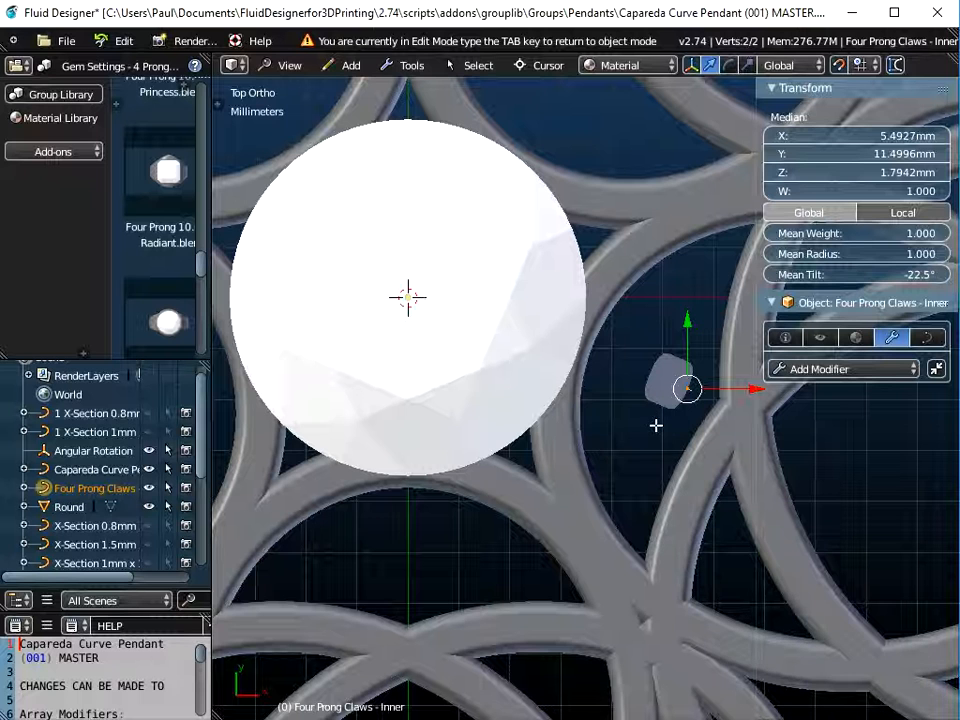
{"action": "key", "text": "g"}
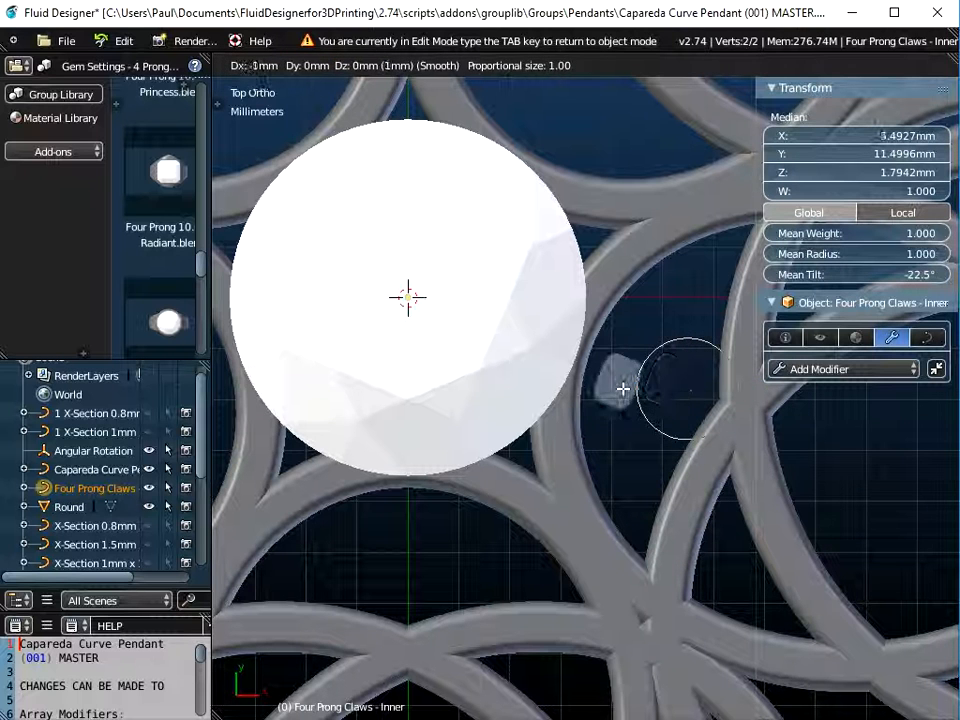
{"action": "left_click", "coordinate": [611, 420]}
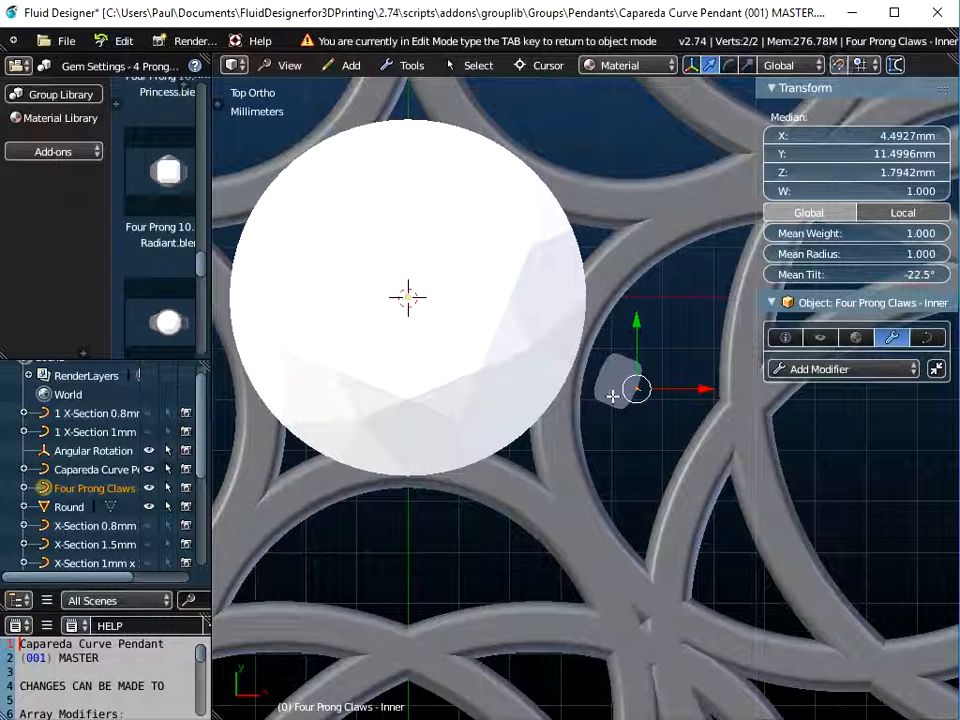
Move the claw without snapping about -0.38 mm in X and 0.36 mm in Y against the gem's edge, and leave Edit Mode.
{"action": "scroll", "coordinate": [612, 398], "scroll_direction": "up", "scroll_amount": 3}
{"action": "key", "text": "g"}
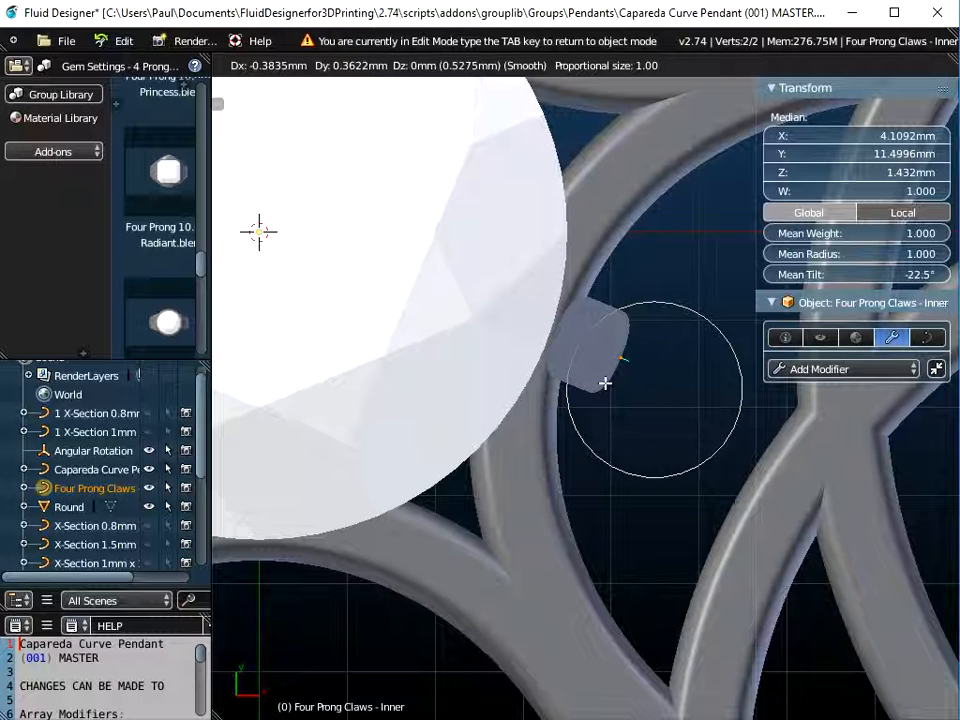
{"action": "left_click", "coordinate": [605, 383]}
{"action": "middle_click_drag", "start_coordinate": [619, 509], "coordinate": [562, 576]}
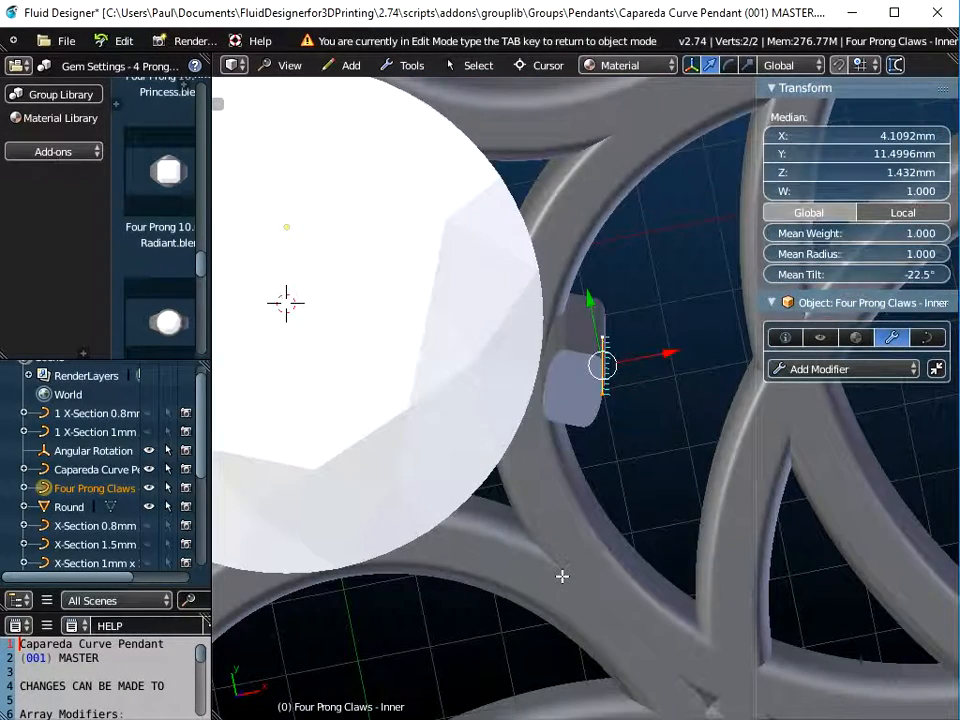
{"action": "key", "text": "Tab"}
Add an Array modifier to the Four Prong Claws - Inner object.
{"action": "left_click", "coordinate": [289, 65]}
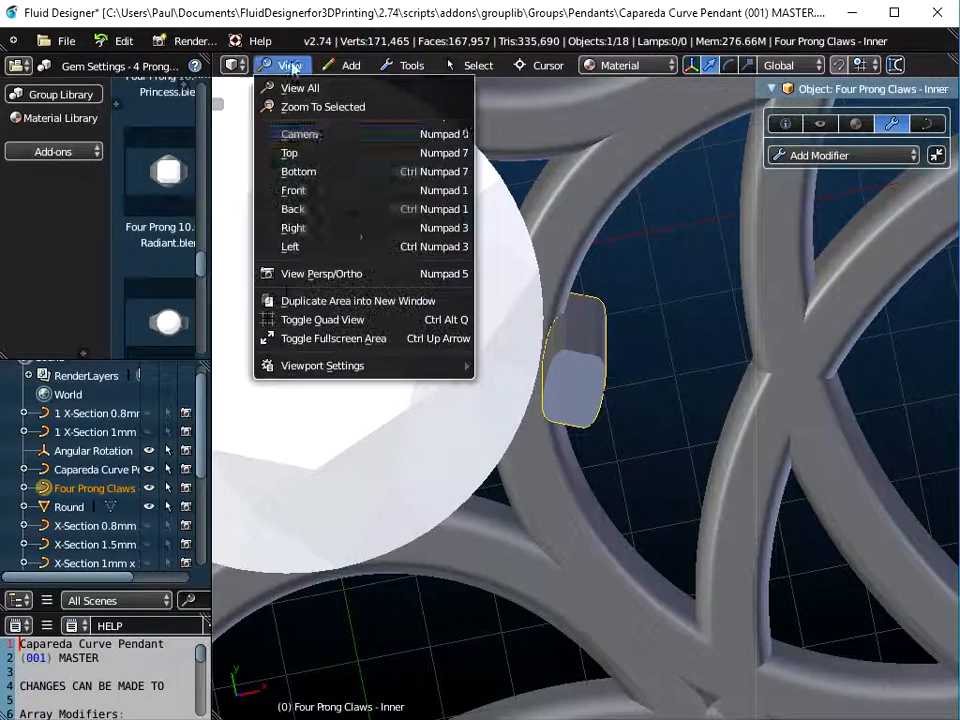
{"action": "left_click", "coordinate": [292, 153]}
{"action": "scroll", "coordinate": [589, 306], "scroll_direction": "down", "scroll_amount": 5}
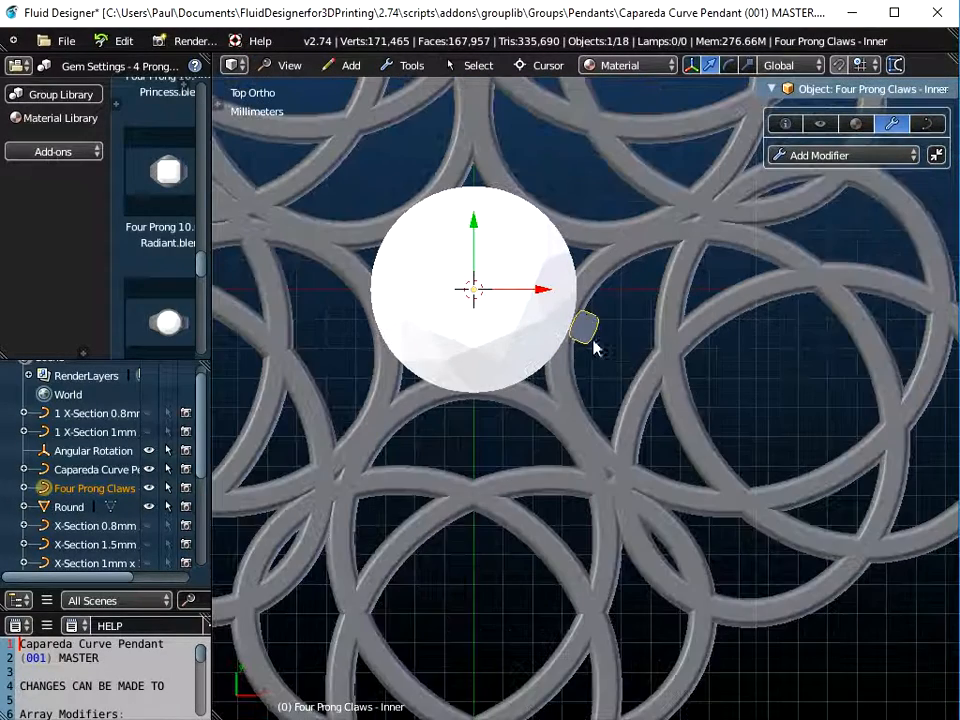
{"action": "middle_click_drag", "start_coordinate": [600, 354], "coordinate": [626, 392], "text": "shift"}
{"action": "scroll", "coordinate": [701, 400], "scroll_direction": "down", "scroll_amount": 2}
{"action": "left_click", "coordinate": [80, 452]}
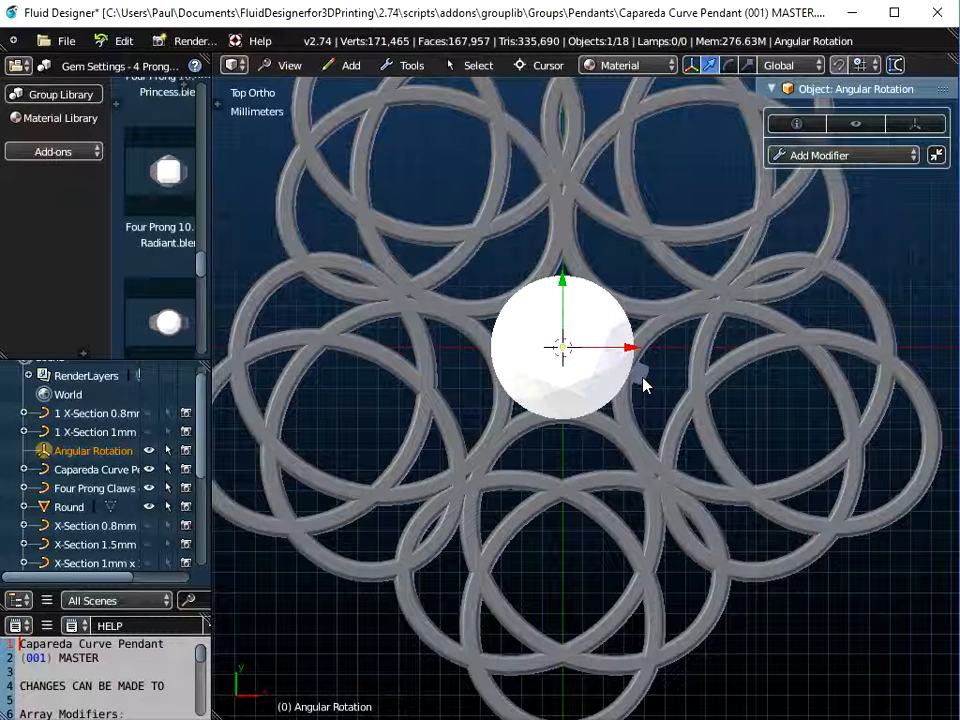
{"action": "left_click", "coordinate": [79, 488]}
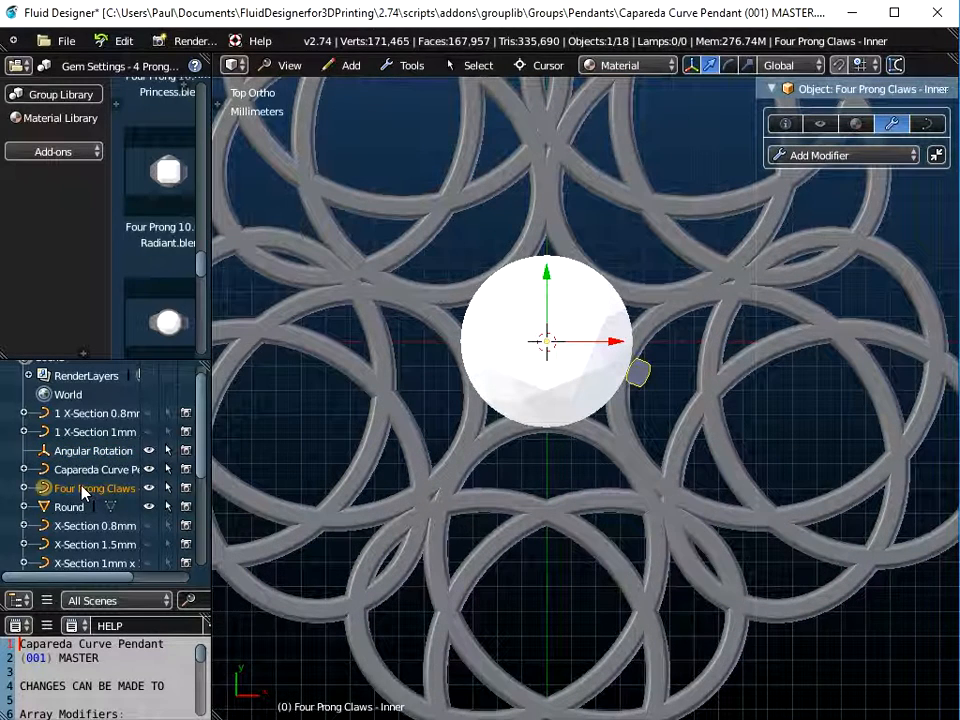
{"action": "left_click", "coordinate": [862, 155]}
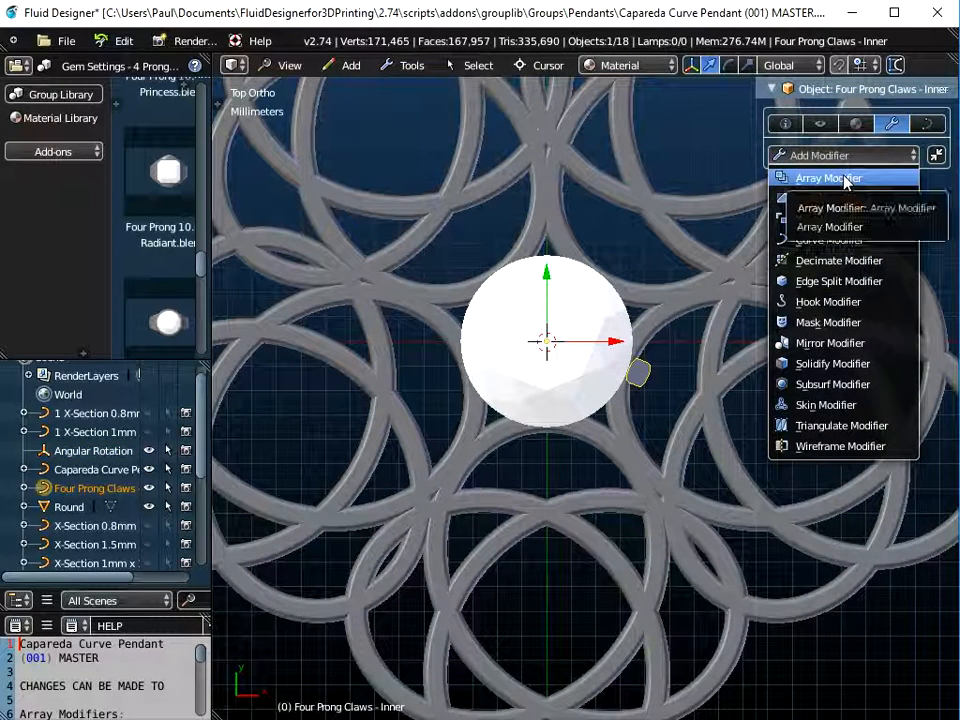
{"action": "left_click", "coordinate": [845, 179]}
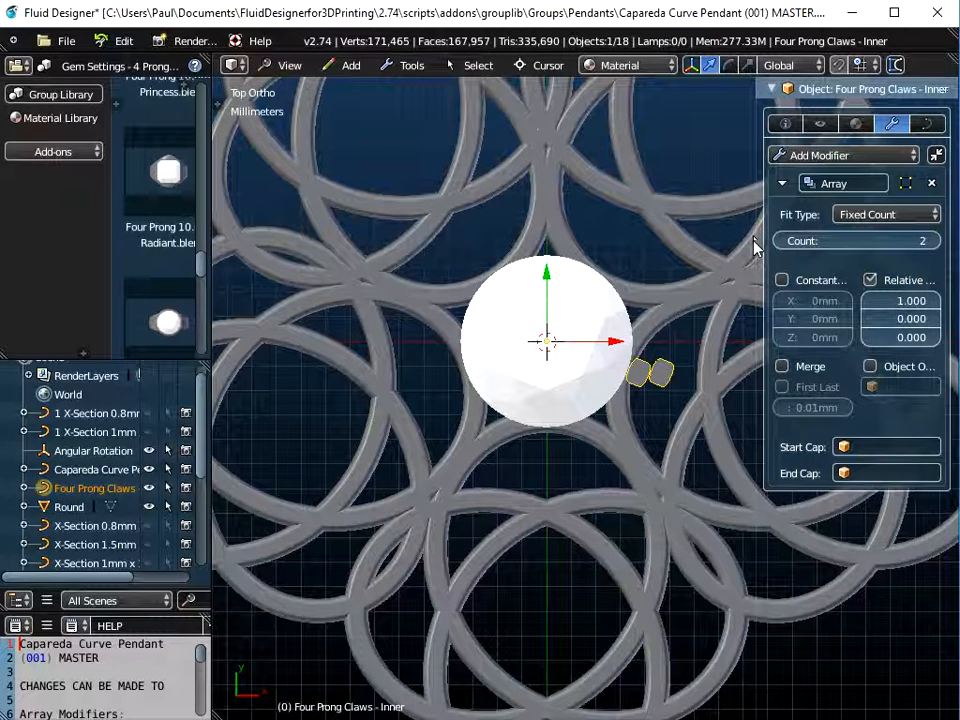
Switch the claw array from Relative Offset to Object Offset, using Angular Rotation as the offset object.
{"action": "left_click_drag", "start_coordinate": [762, 242], "coordinate": [700, 240]}
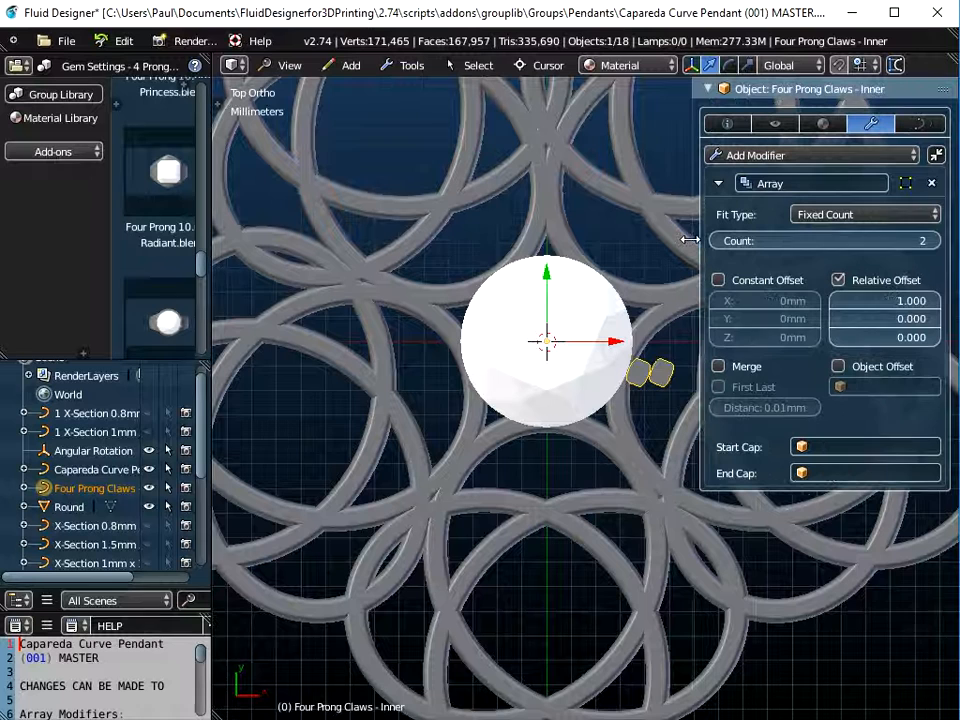
{"action": "left_click", "coordinate": [838, 280]}
{"action": "left_click", "coordinate": [837, 366]}
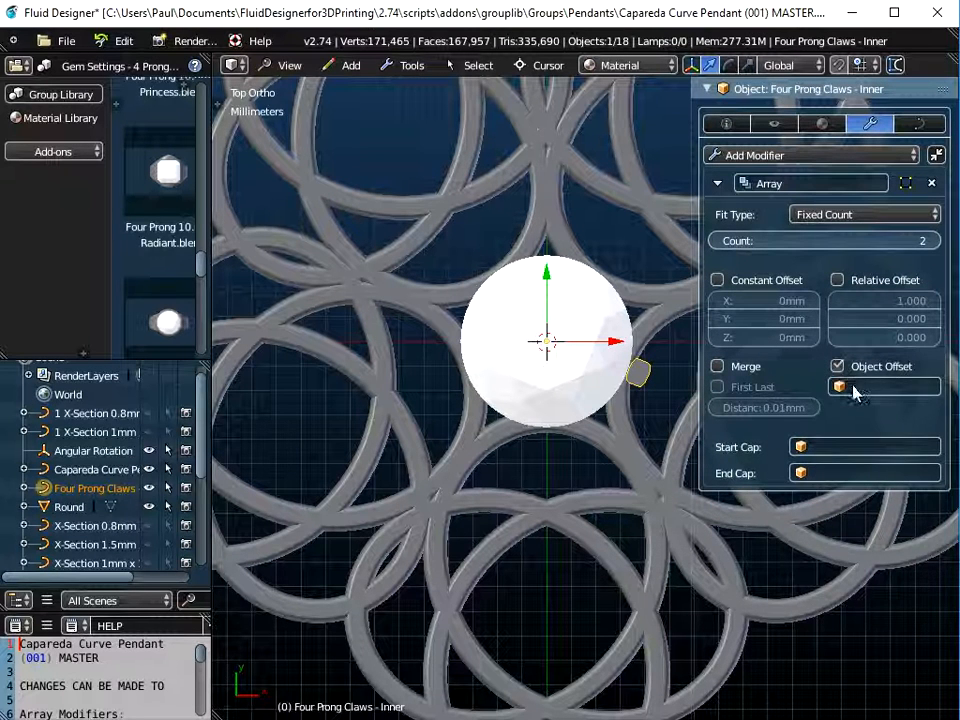
{"action": "left_click", "coordinate": [853, 386]}
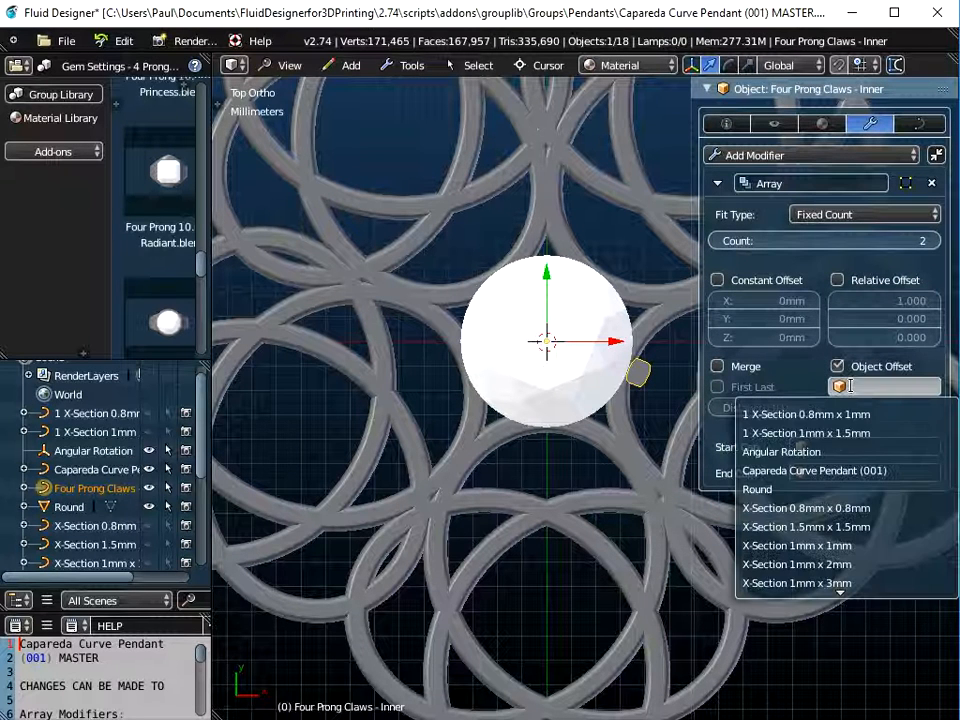
{"action": "left_click", "coordinate": [831, 450]}
Set the claw array's fixed count to 5.
{"action": "scroll", "coordinate": [462, 481], "scroll_direction": "down", "scroll_amount": 2}
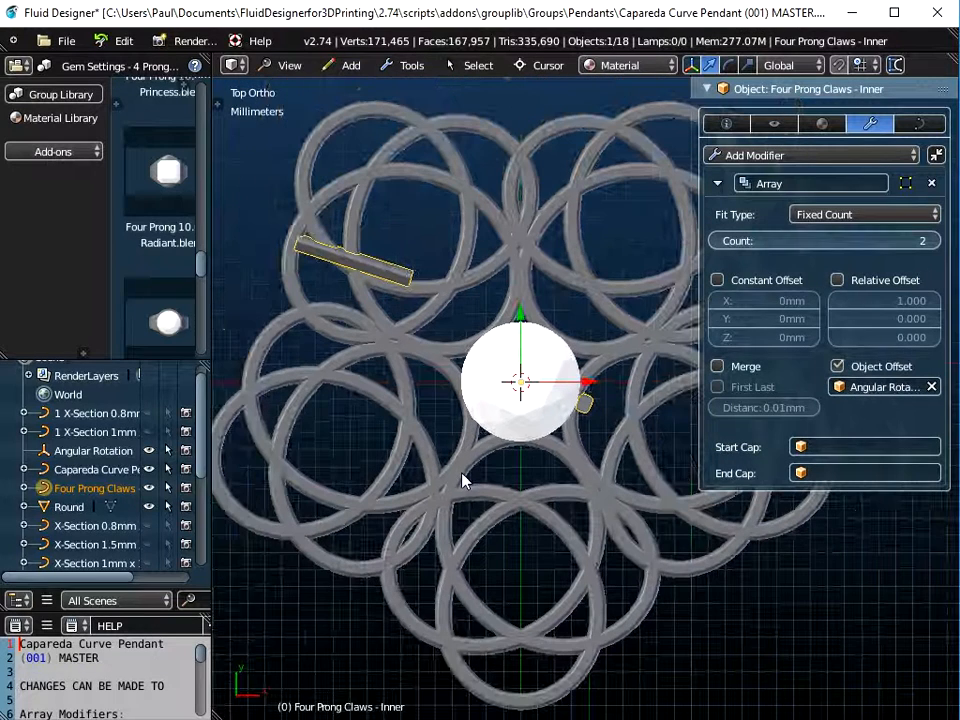
{"action": "left_click", "coordinate": [934, 242]}
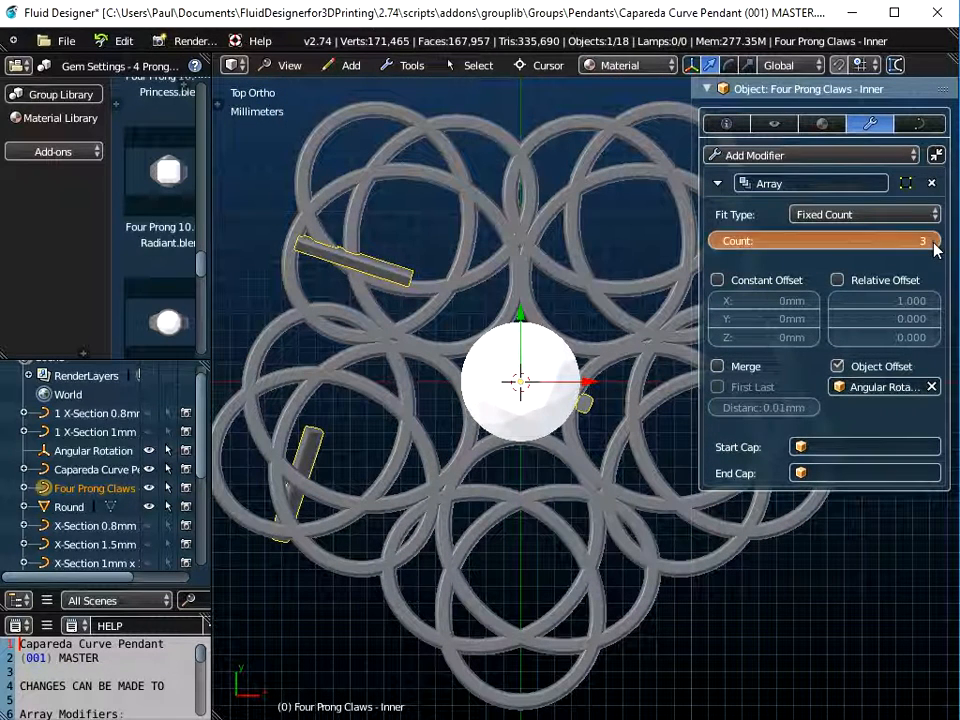
{"action": "left_click", "coordinate": [934, 242]}
{"action": "left_click", "coordinate": [934, 242]}
{"action": "mouse_move", "coordinate": [436, 437]}
{"action": "middle_mouse_down"}
{"action": "mouse_move", "coordinate": [454, 386]}
{"action": "mouse_move", "coordinate": [424, 432]}
{"action": "middle_mouse_up"}
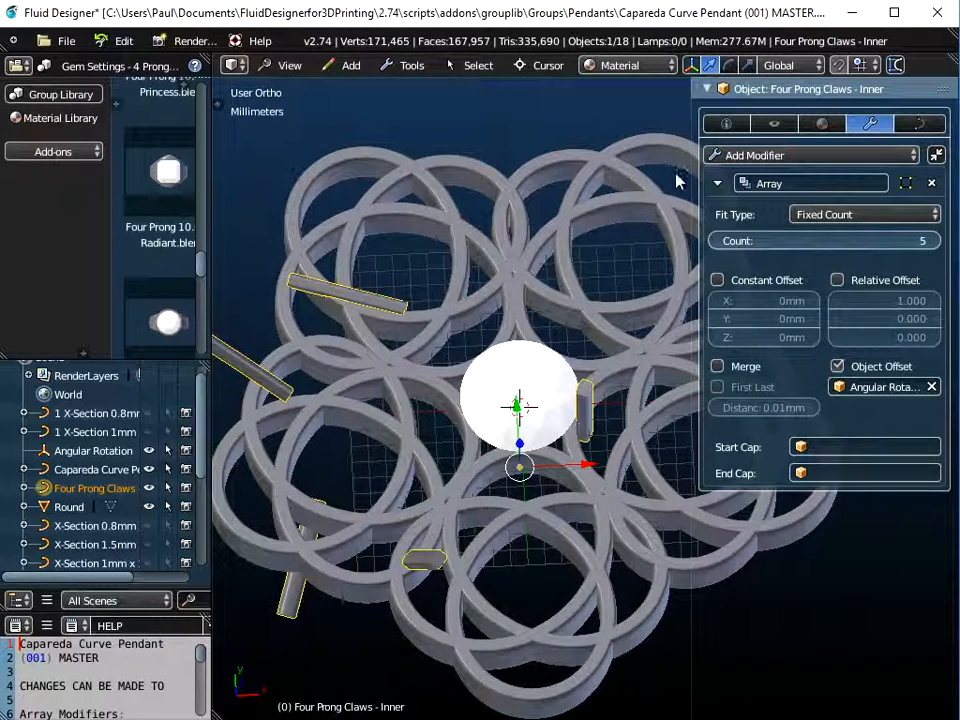
Apply the rotation and location of Four Prong Claws - Inner so the arrayed claws surround the gem.
{"action": "left_click", "coordinate": [726, 124]}
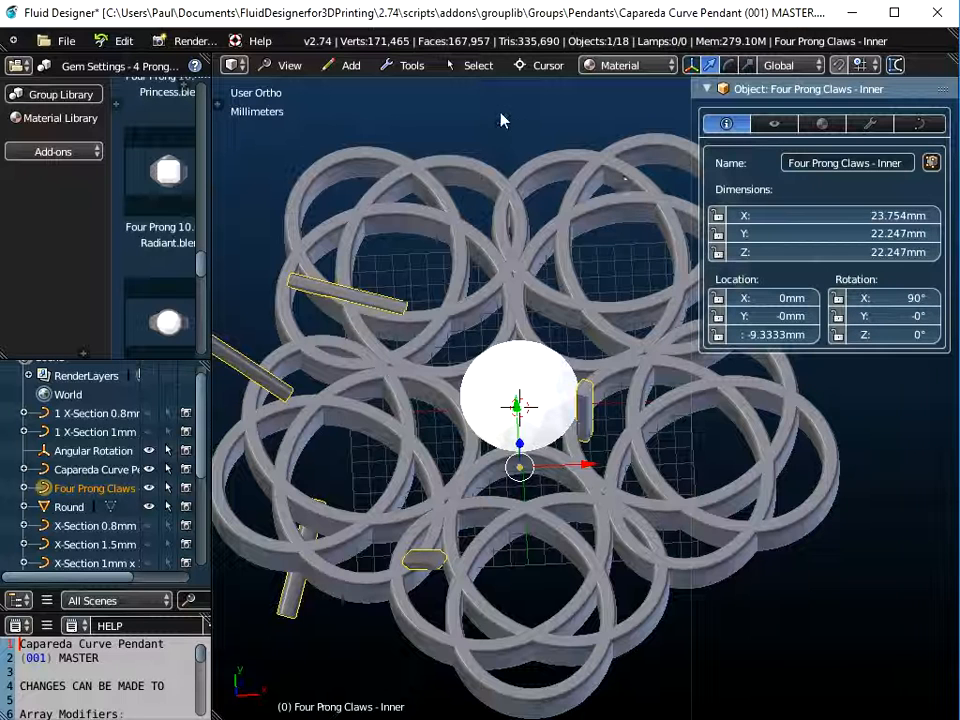
{"action": "key", "text": "ctrl+a"}
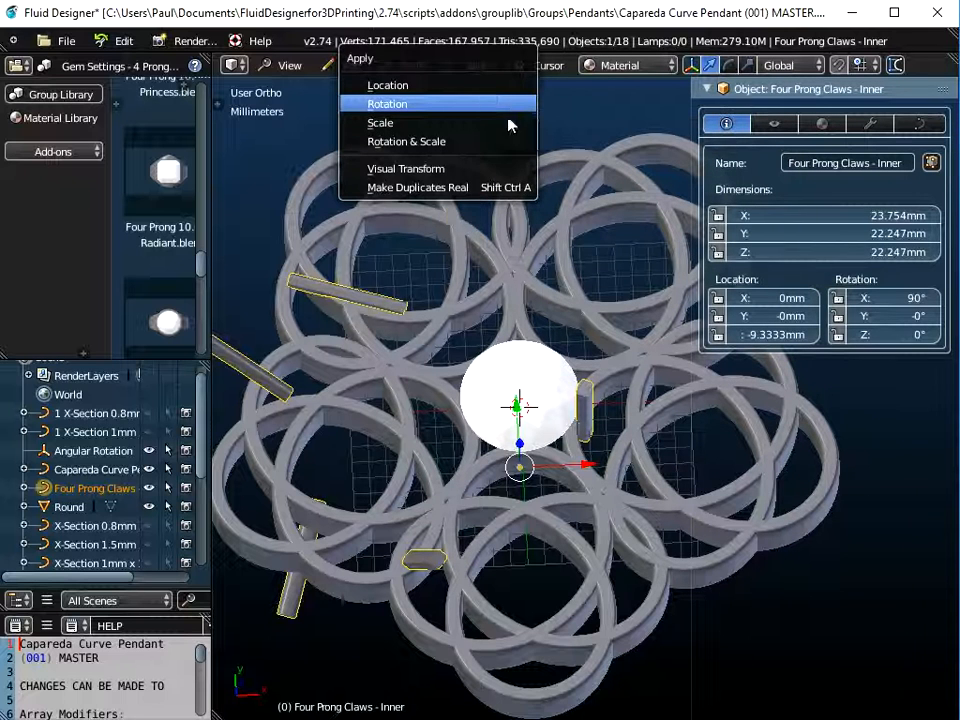
{"action": "left_click", "coordinate": [500, 106]}
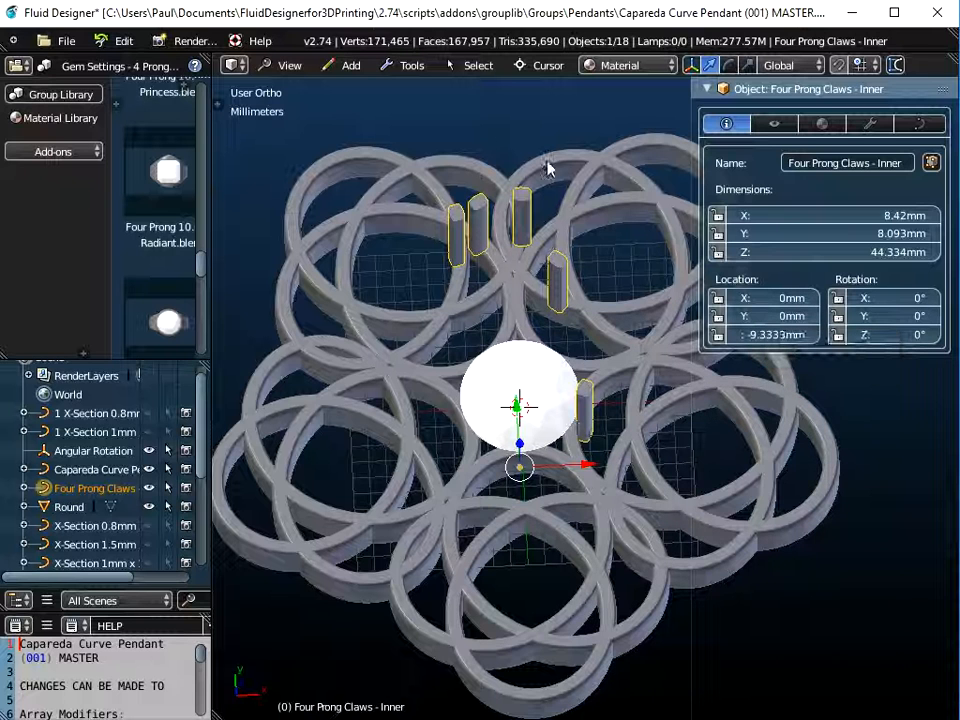
{"action": "key", "text": "ctrl+a"}
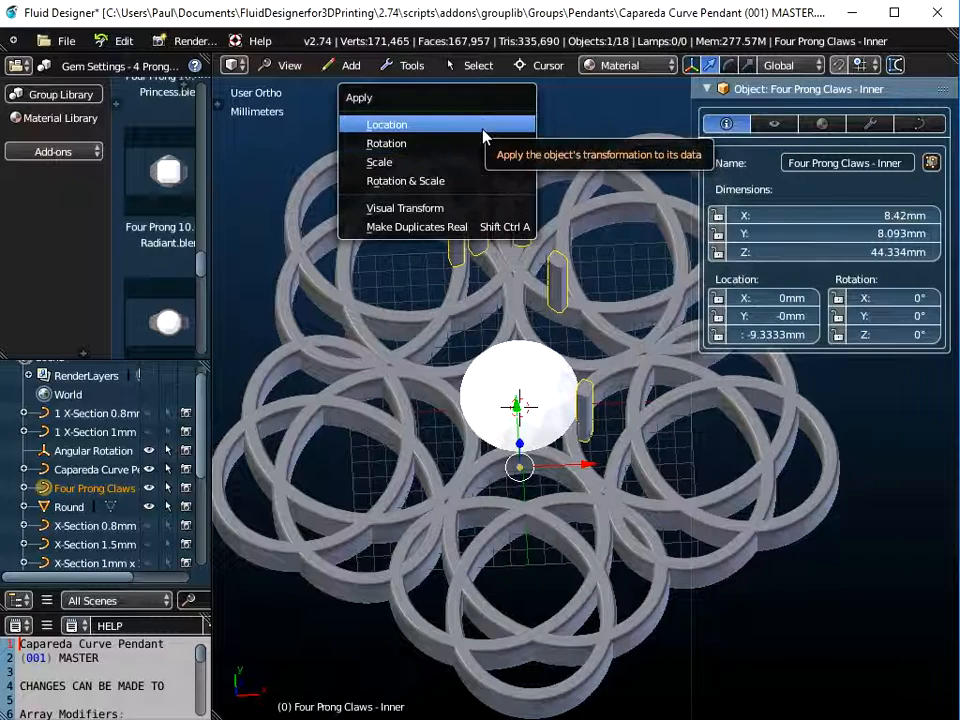
{"action": "left_click", "coordinate": [482, 130]}
{"action": "middle_click_drag", "start_coordinate": [508, 456], "coordinate": [587, 411]}
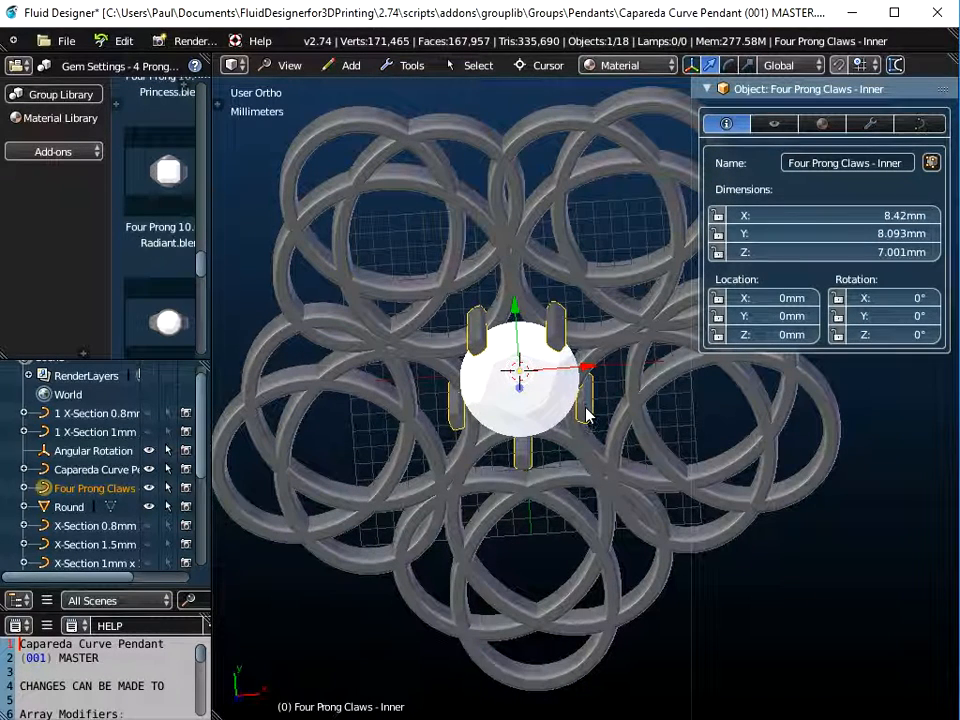
{"action": "middle_click_drag", "start_coordinate": [568, 456], "coordinate": [583, 410]}
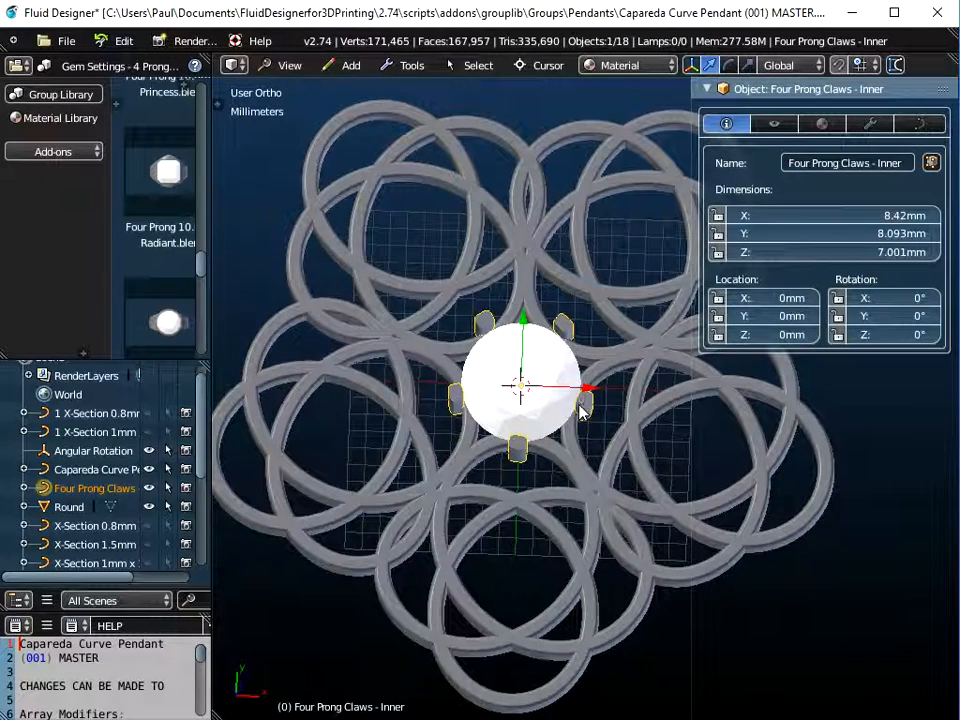
{"action": "middle_click_drag", "start_coordinate": [561, 463], "coordinate": [541, 418]}
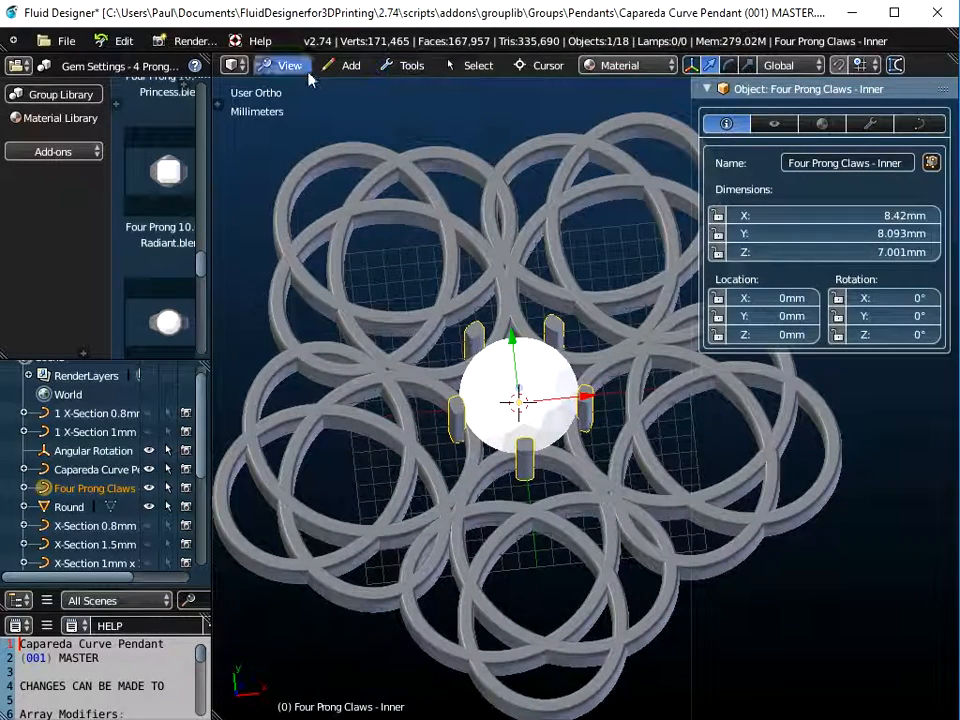
{"action": "left_click", "coordinate": [278, 65]}
{"action": "left_click", "coordinate": [293, 155]}
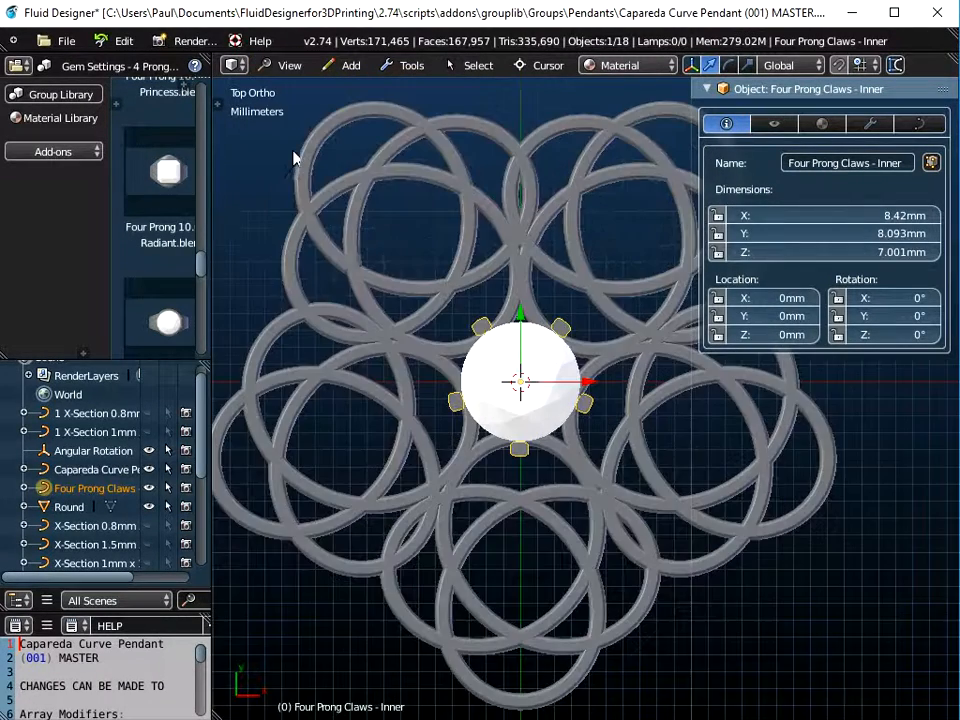
Browse the append library to the objects of Four Prong 10.0mm Cushion.blend in the Gem Settings - 4 Prong folder.
{"action": "scroll", "coordinate": [351, 261], "scroll_direction": "down", "scroll_amount": 2}
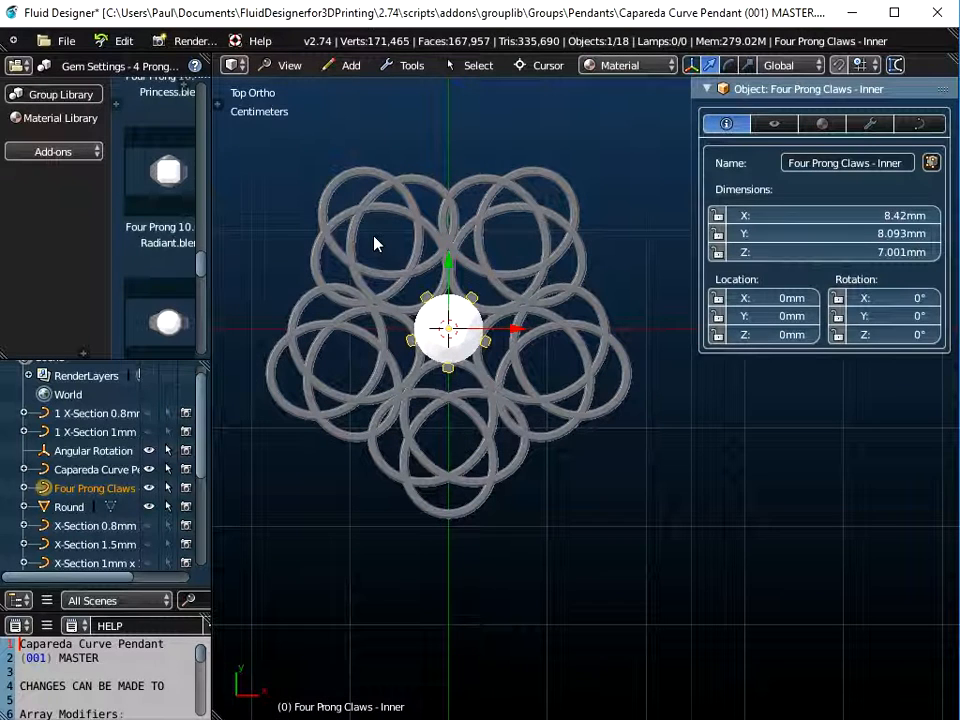
{"action": "left_click_drag", "start_coordinate": [203, 255], "coordinate": [193, 137]}
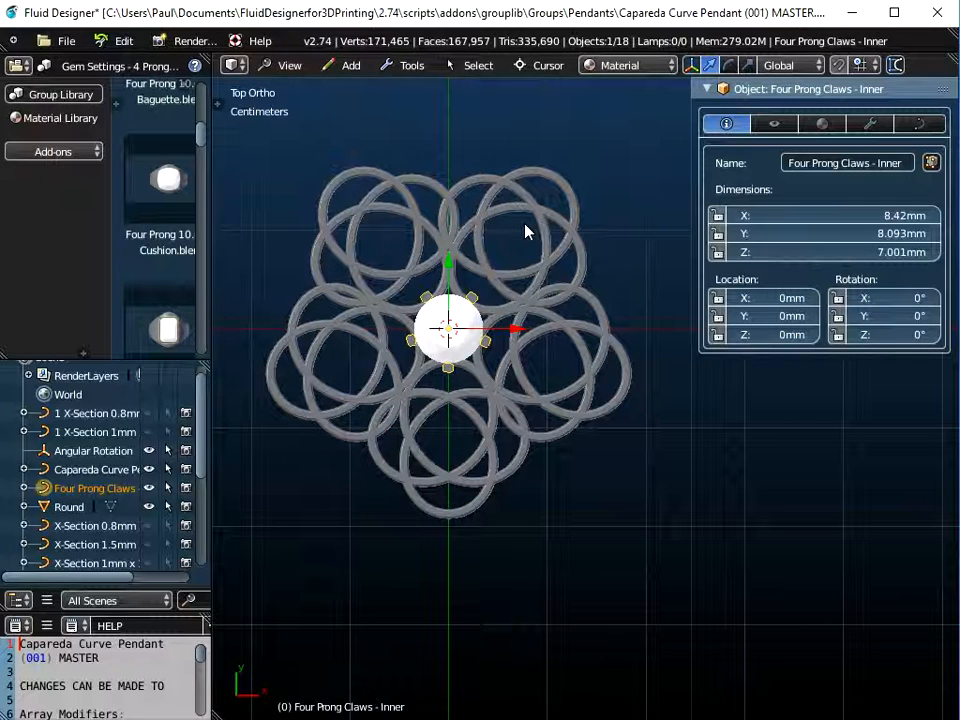
{"action": "left_click", "coordinate": [64, 40]}
{"action": "left_click", "coordinate": [92, 258]}
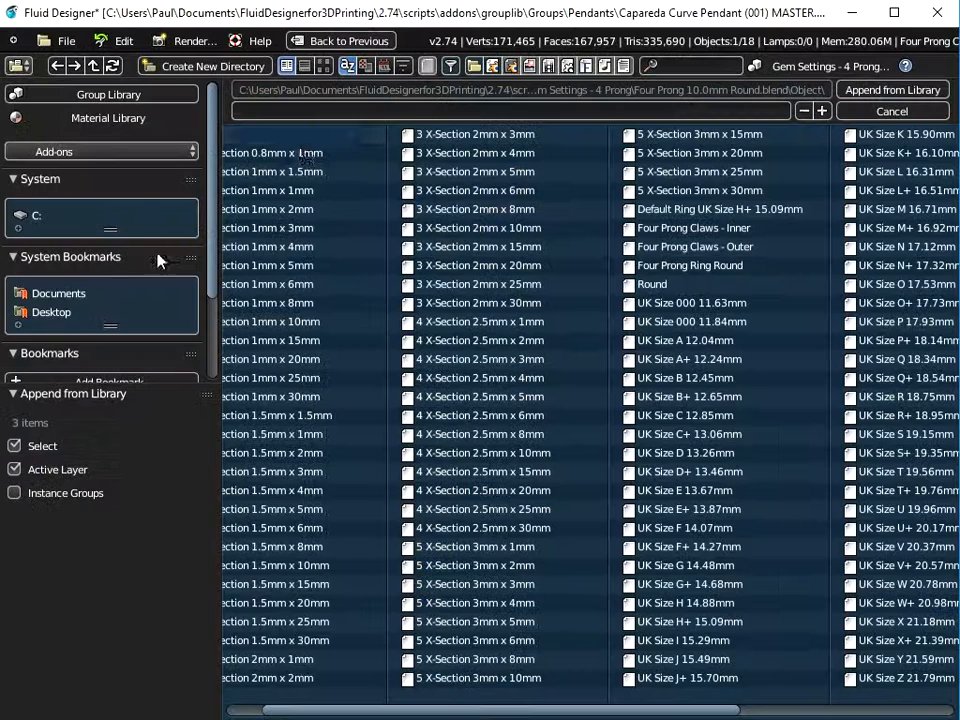
{"action": "left_click_drag", "start_coordinate": [429, 713], "coordinate": [326, 707]}
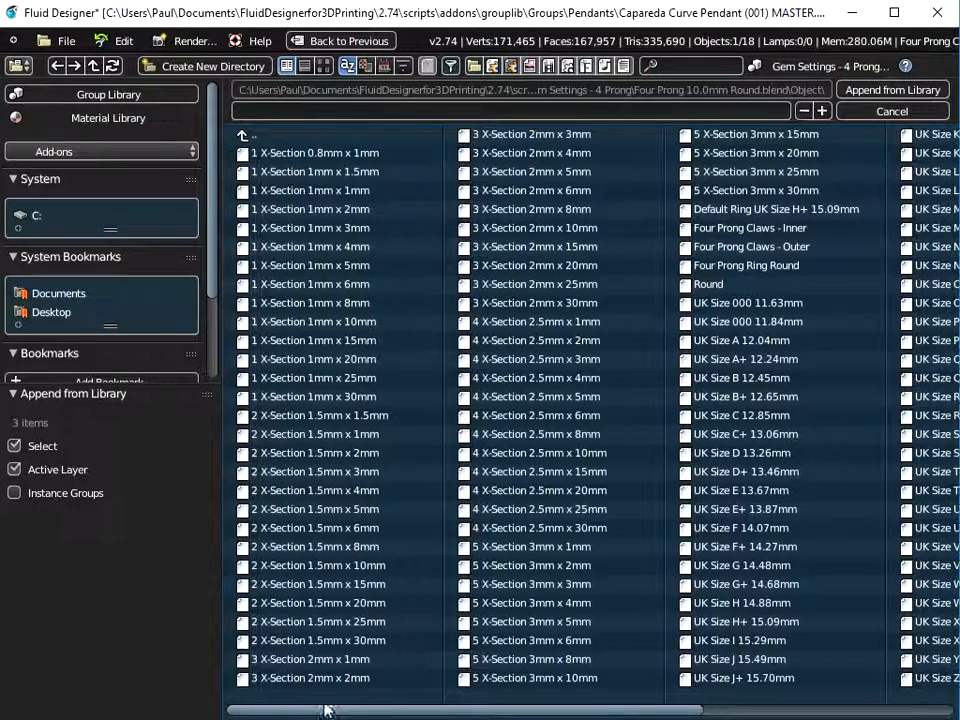
{"action": "left_click", "coordinate": [243, 136]}
{"action": "left_click", "coordinate": [243, 136]}
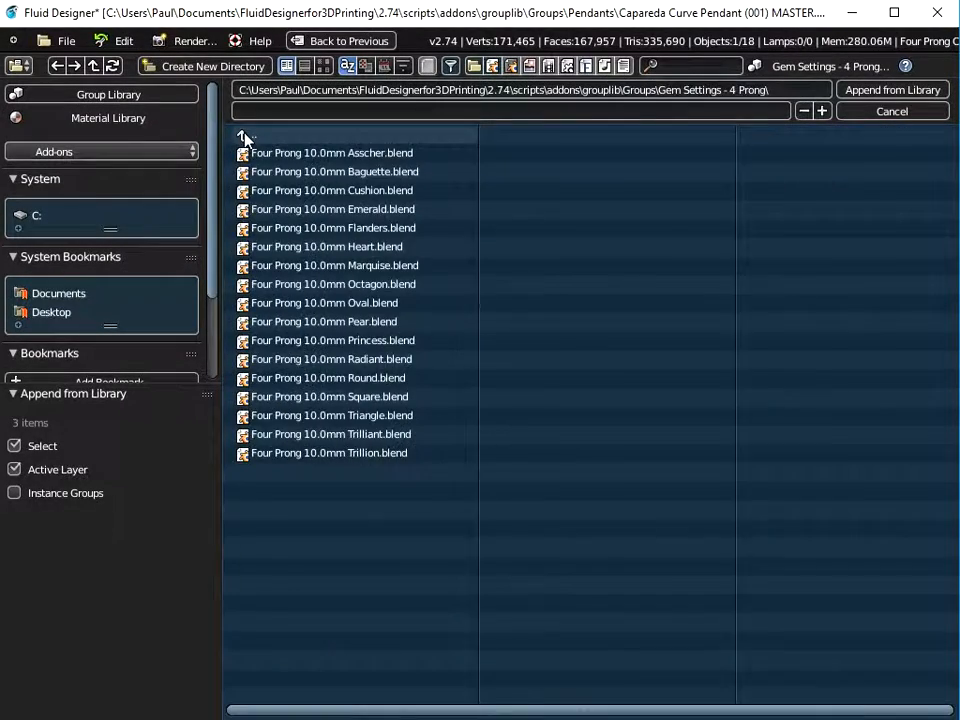
{"action": "left_click", "coordinate": [243, 136]}
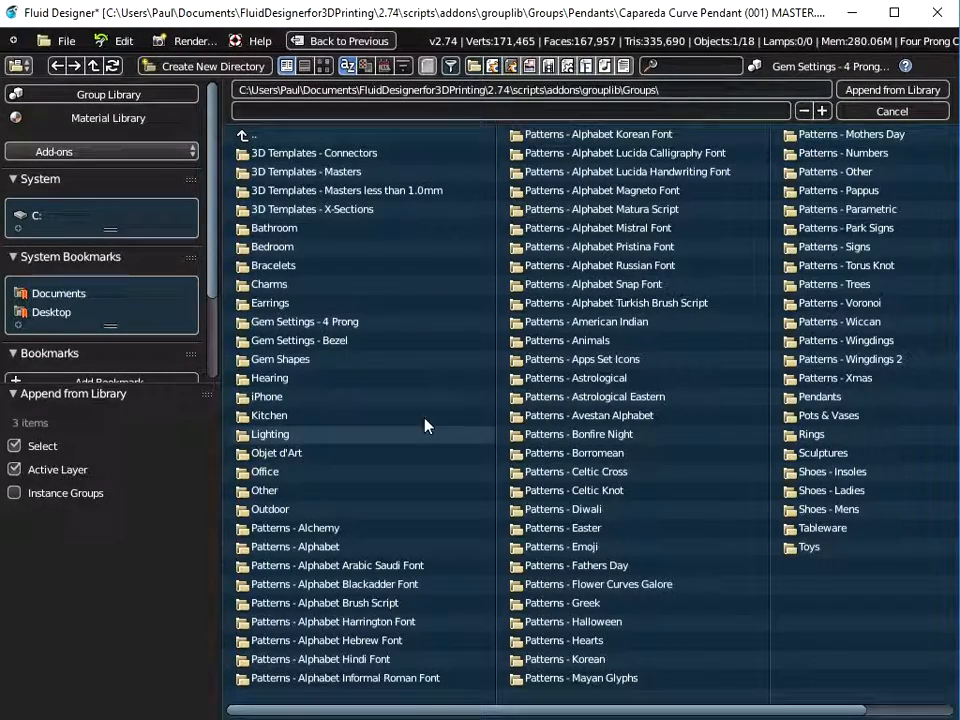
{"action": "left_click", "coordinate": [303, 323]}
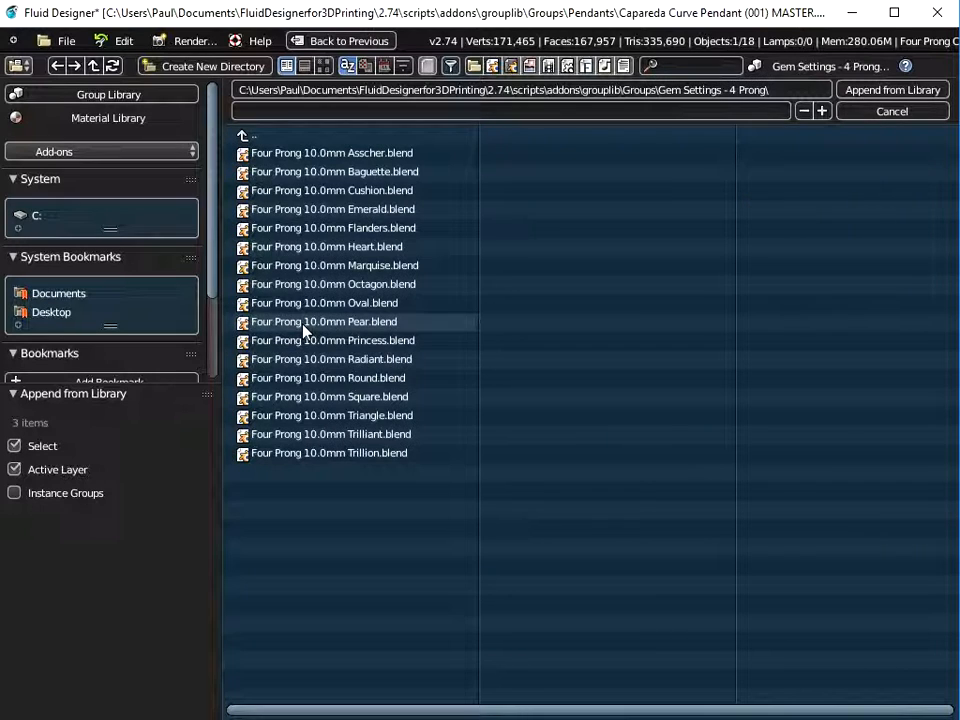
{"action": "left_click", "coordinate": [320, 191]}
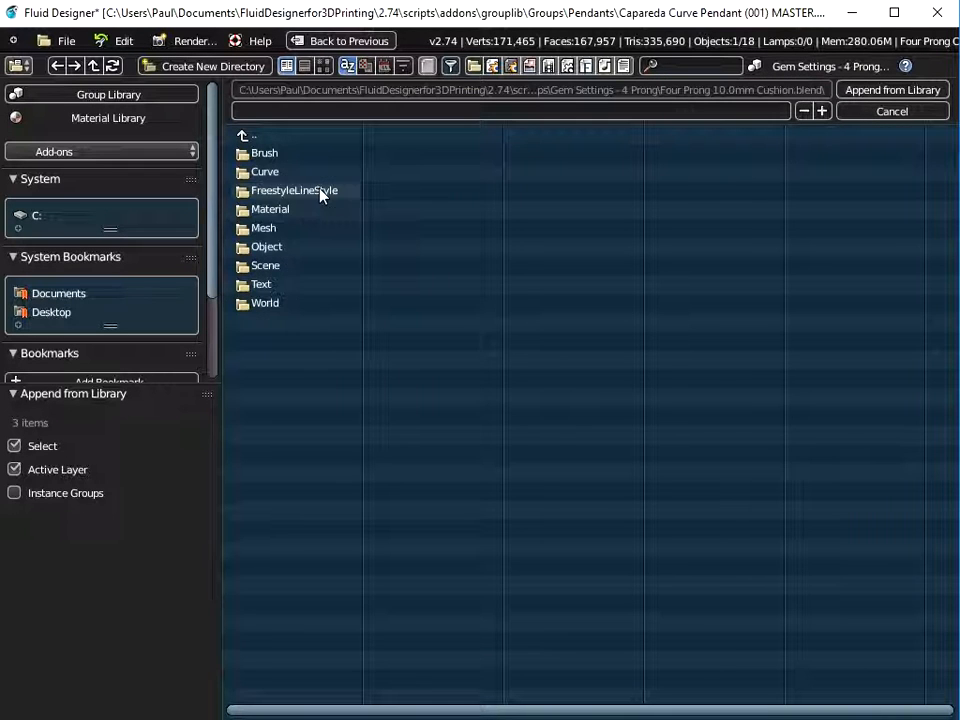
{"action": "left_click", "coordinate": [268, 247]}
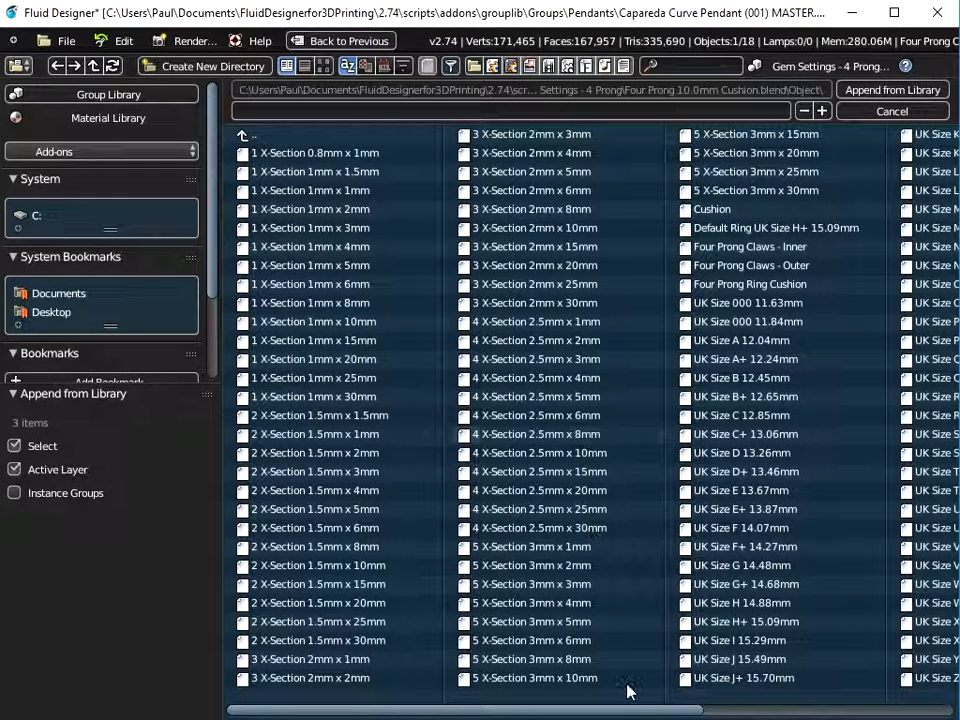
Append Cushion, Four Prong Claws - Inner and Four Prong Ring Cushion together from the cushion setting file.
{"action": "left_click", "coordinate": [725, 210]}
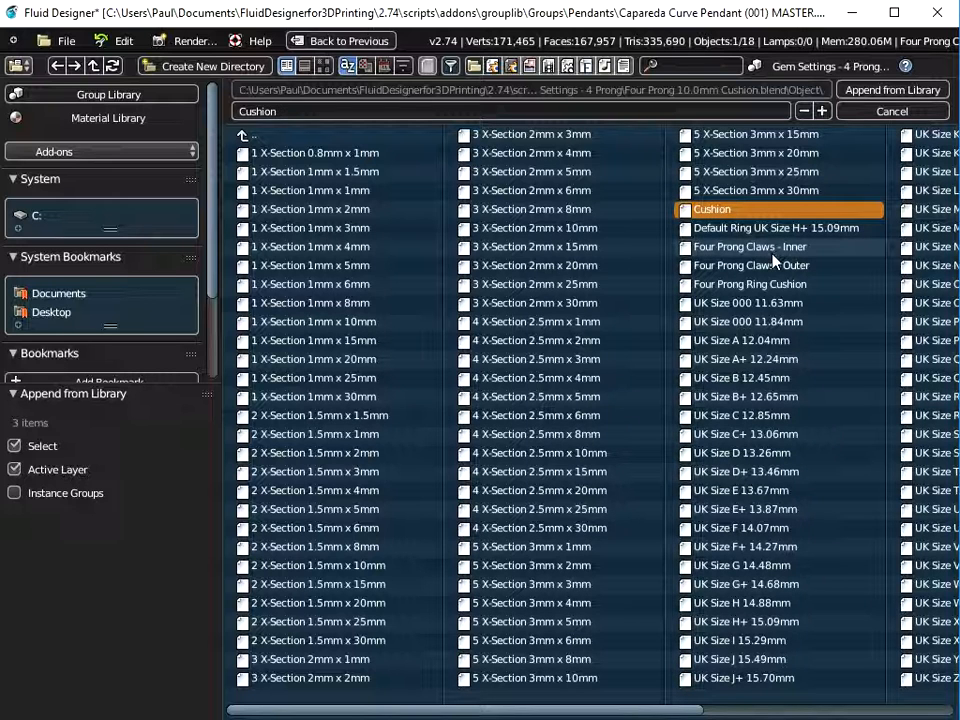
{"action": "left_click", "coordinate": [763, 248], "text": "shift"}
{"action": "left_click", "coordinate": [752, 284], "text": "shift"}
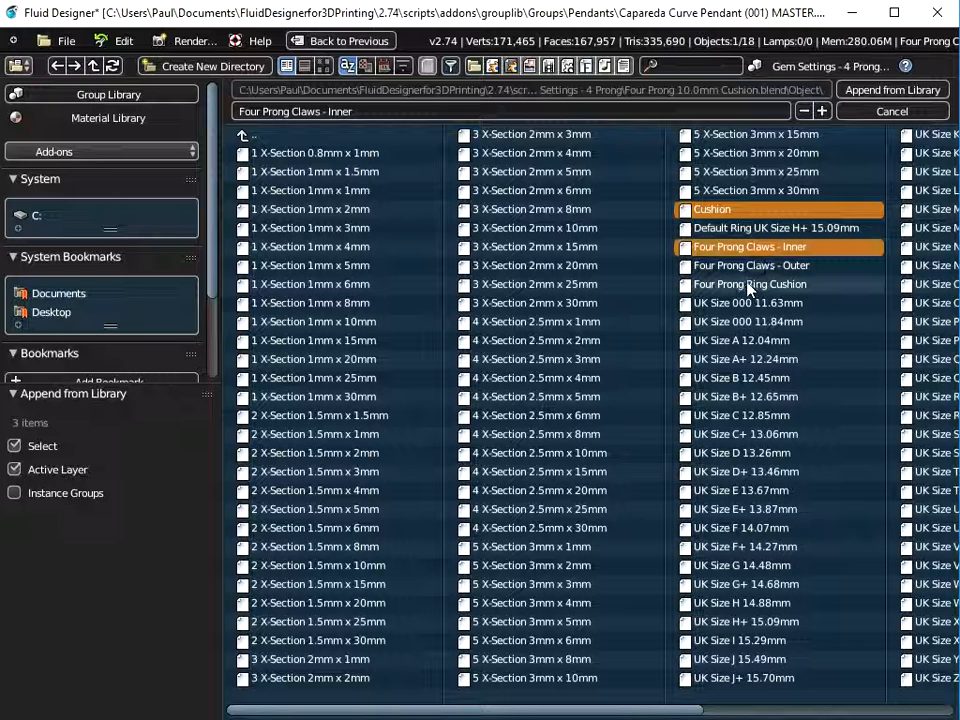
{"action": "left_click", "coordinate": [868, 91]}
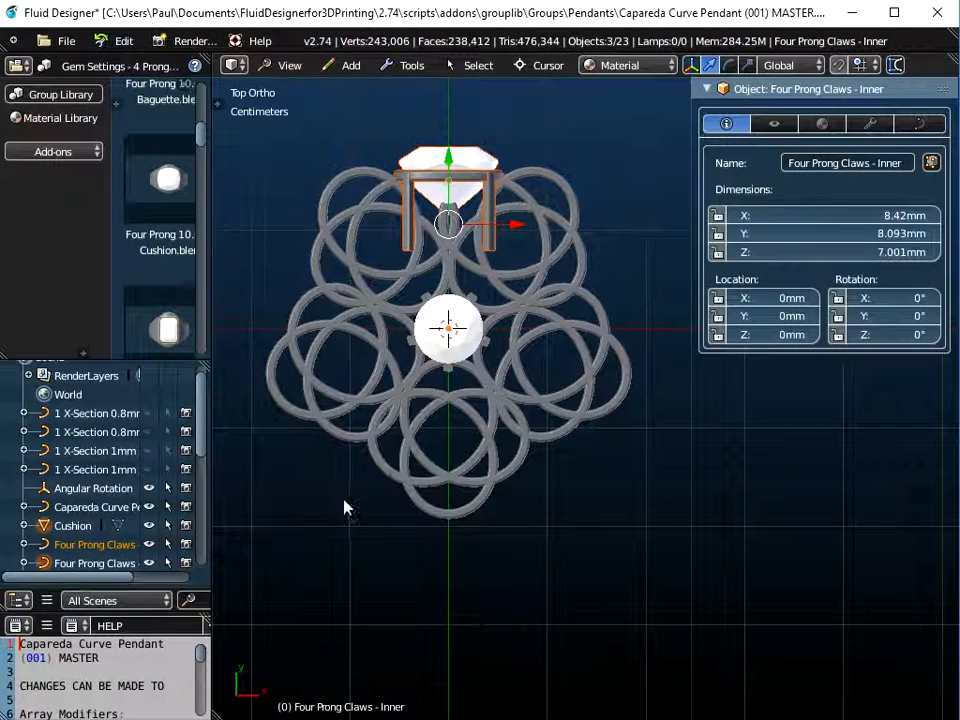
Rotate the appended cushion gem, its inner claws and its ring together 90° about the global X axis.
{"action": "scroll", "coordinate": [99, 520], "scroll_direction": "down", "scroll_amount": 2}
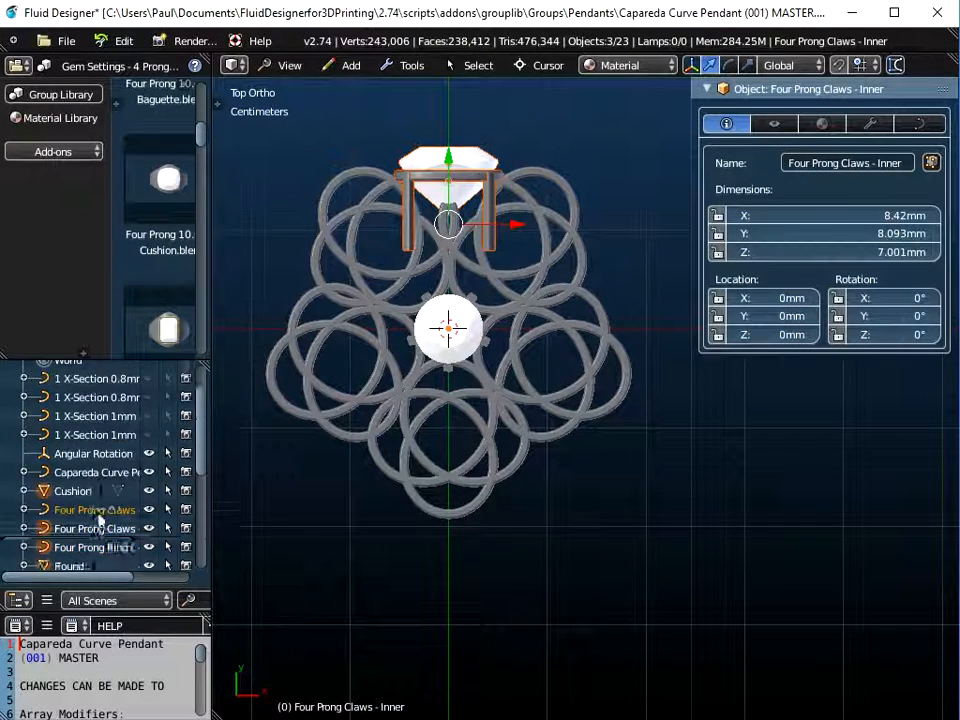
{"action": "scroll", "coordinate": [99, 517], "scroll_direction": "down", "scroll_amount": 3}
{"action": "left_click", "coordinate": [78, 422]}
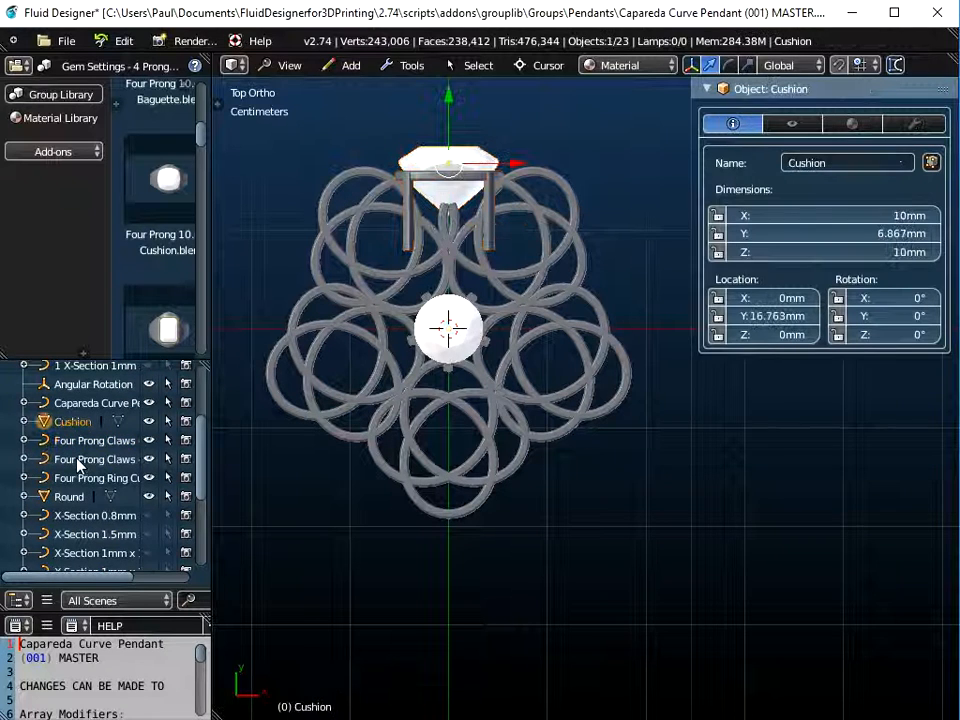
{"action": "left_click", "coordinate": [79, 459]}
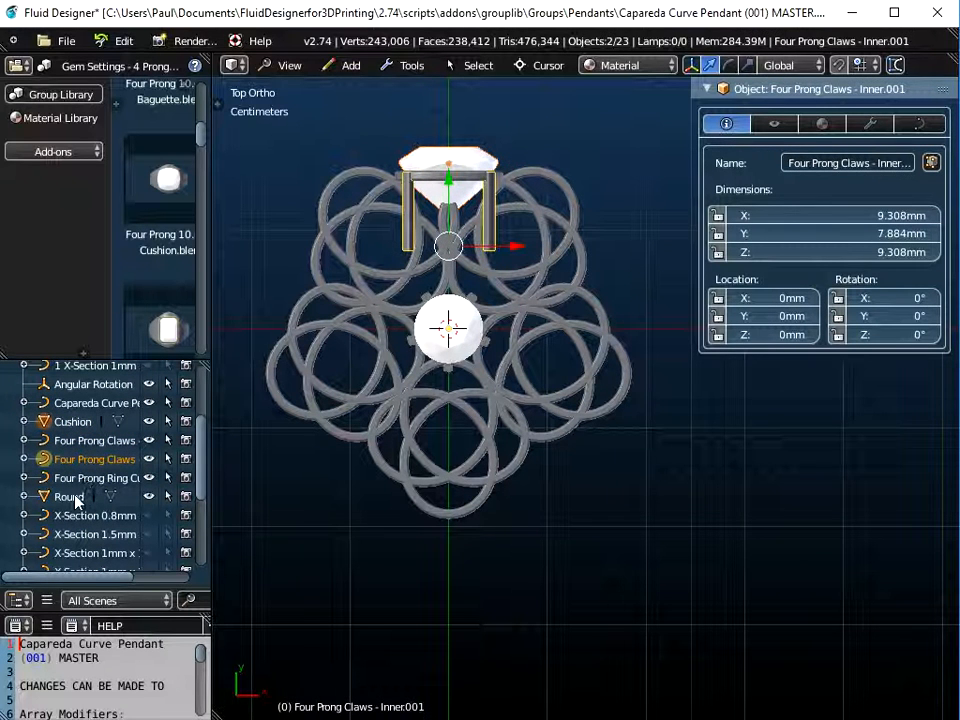
{"action": "left_click", "coordinate": [70, 497]}
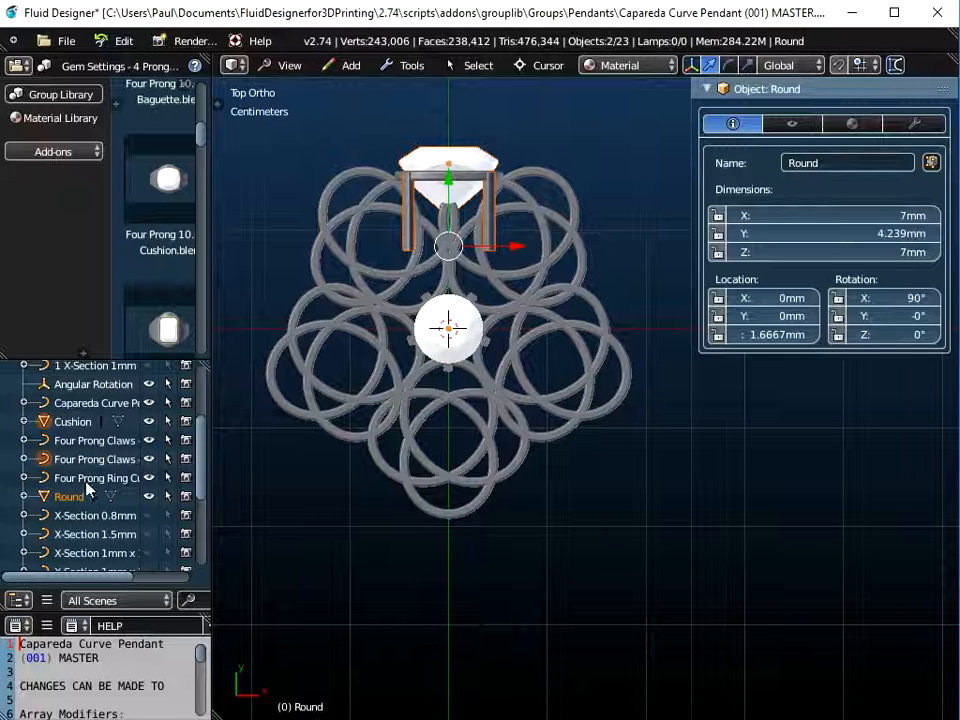
{"action": "left_click", "coordinate": [90, 478]}
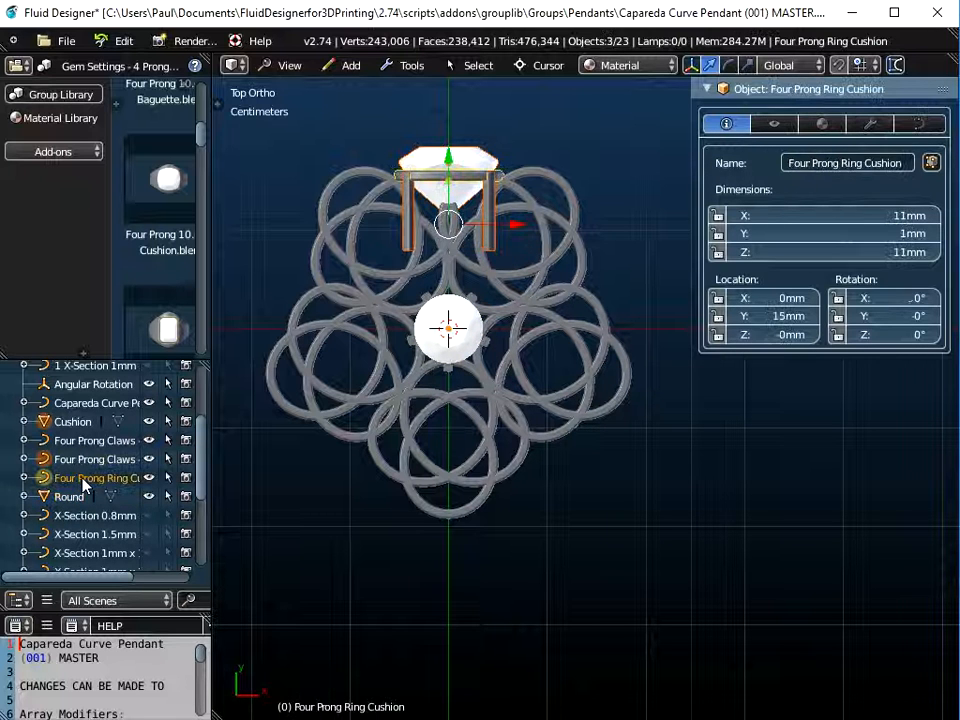
{"action": "middle_click_drag", "start_coordinate": [281, 343], "coordinate": [338, 401]}
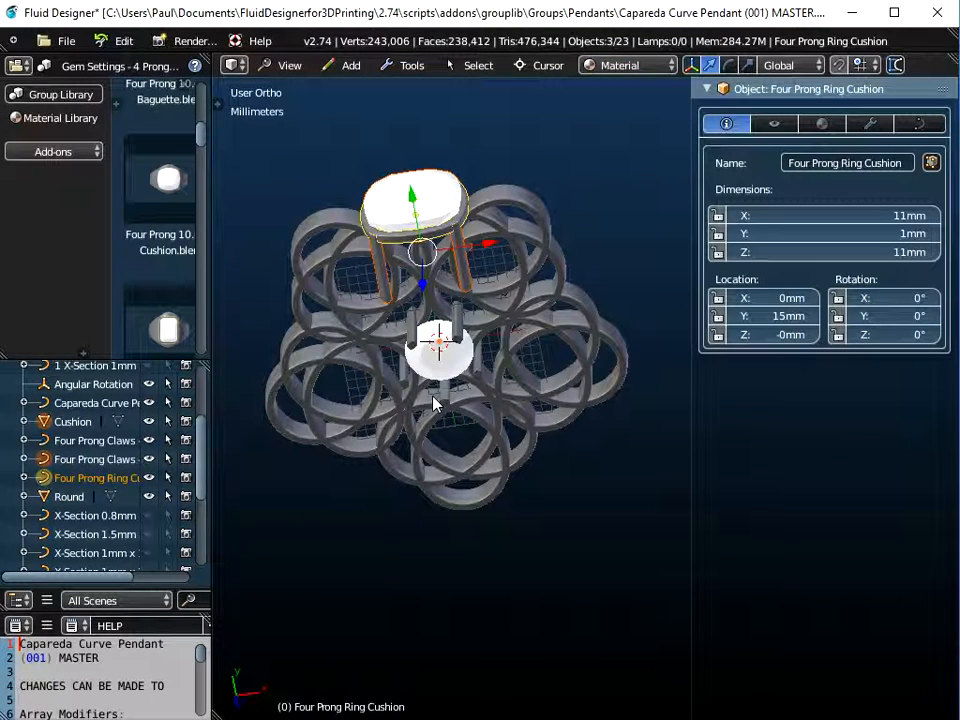
{"action": "type", "text": "rx"}
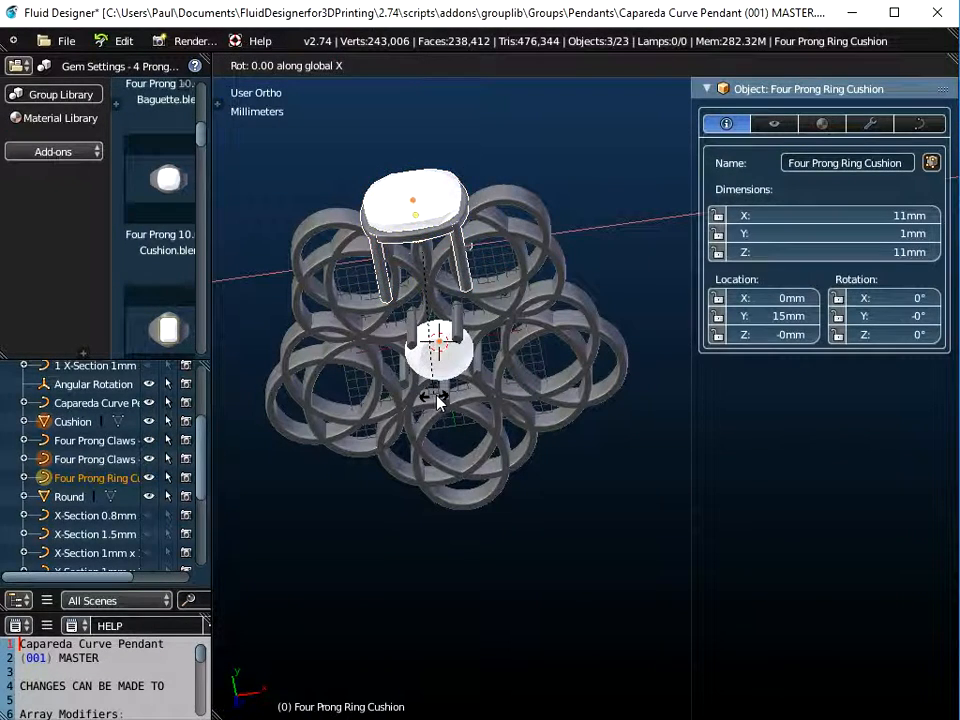
{"action": "type", "text": "90"}
{"action": "key", "text": "Return"}
{"action": "middle_click_drag", "start_coordinate": [489, 508], "coordinate": [497, 377]}
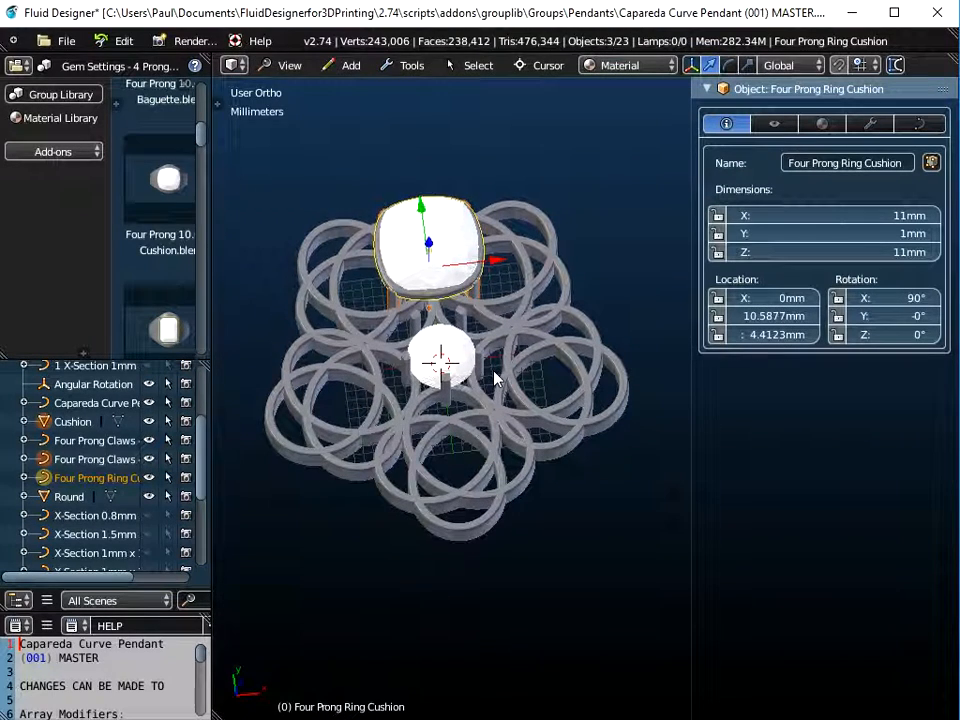
In top view, move the cushion gem, claws and ring along Y onto the lowest curve motif, at Y -10.4123 mm.
{"action": "left_click", "coordinate": [288, 66]}
{"action": "left_click", "coordinate": [302, 154]}
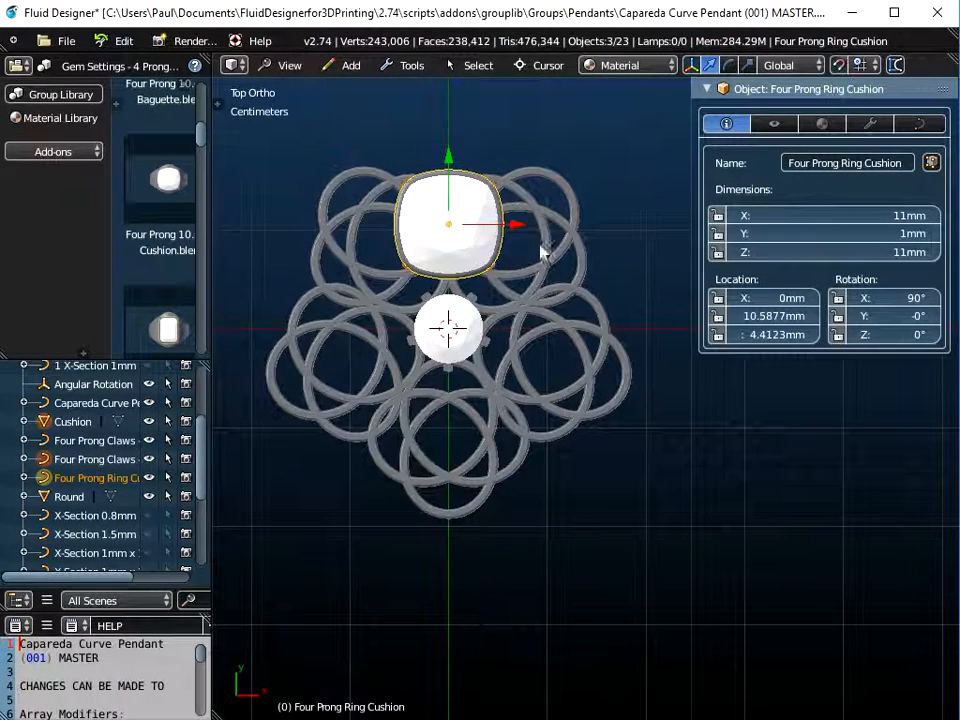
{"action": "scroll", "coordinate": [484, 336], "scroll_direction": "up", "scroll_amount": 3}
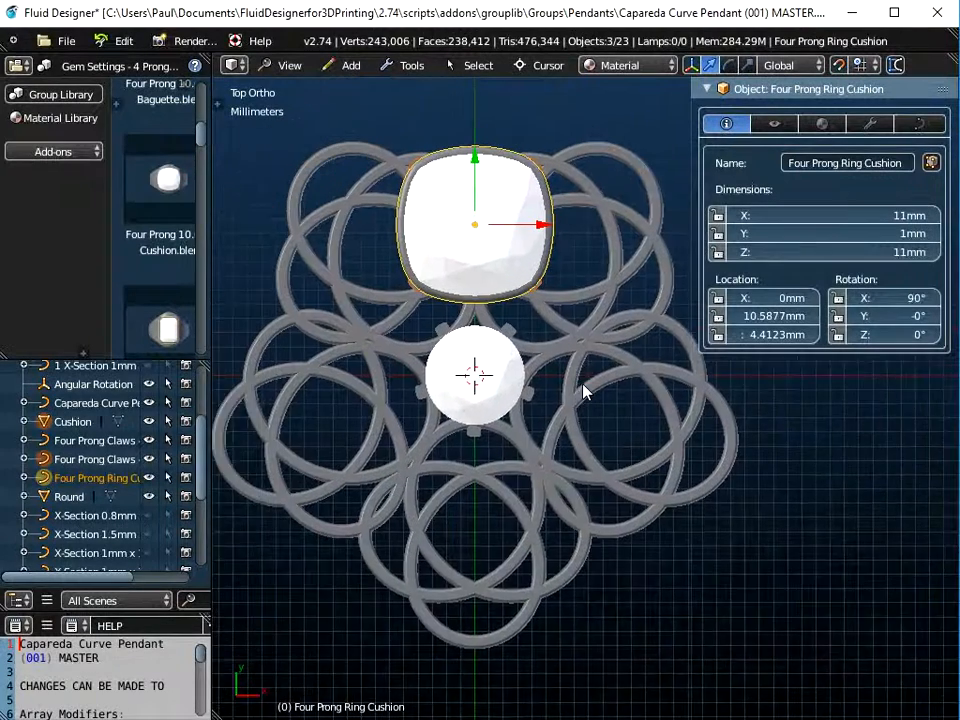
{"action": "middle_click_drag", "start_coordinate": [583, 384], "coordinate": [630, 429], "text": "shift"}
{"action": "left_click_drag", "start_coordinate": [525, 219], "coordinate": [536, 626]}
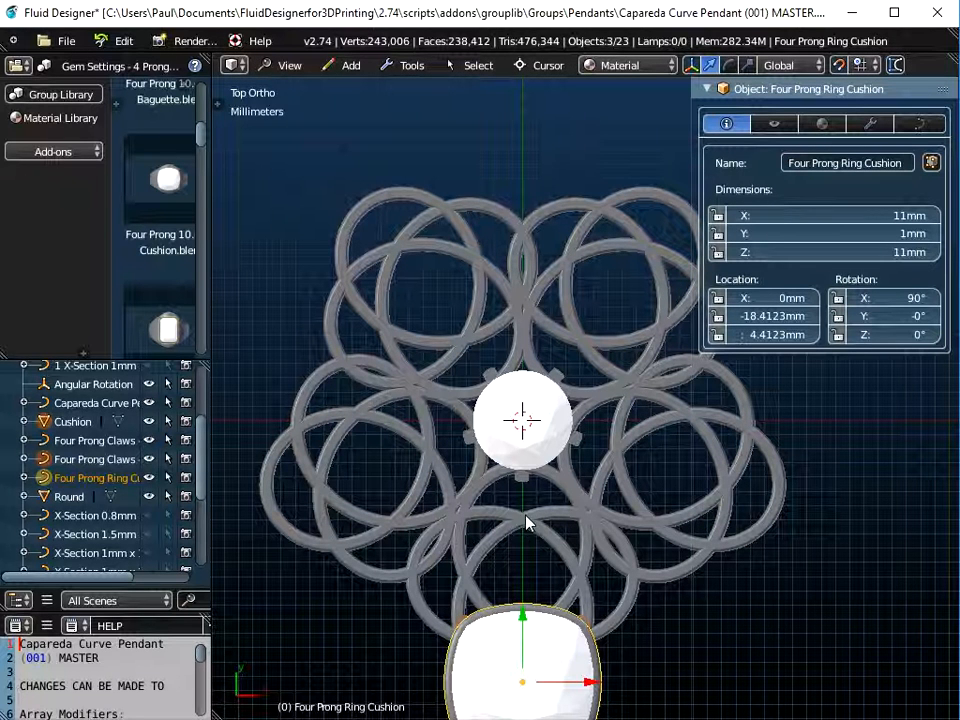
{"action": "left_click_drag", "start_coordinate": [525, 634], "coordinate": [522, 518]}
Scale only the Cushion gem by 0.6 to 6 mm across and apply its scale.
{"action": "middle_click_drag", "start_coordinate": [523, 619], "coordinate": [504, 480], "text": "shift"}
{"action": "scroll", "coordinate": [512, 457], "scroll_direction": "up", "scroll_amount": 2}
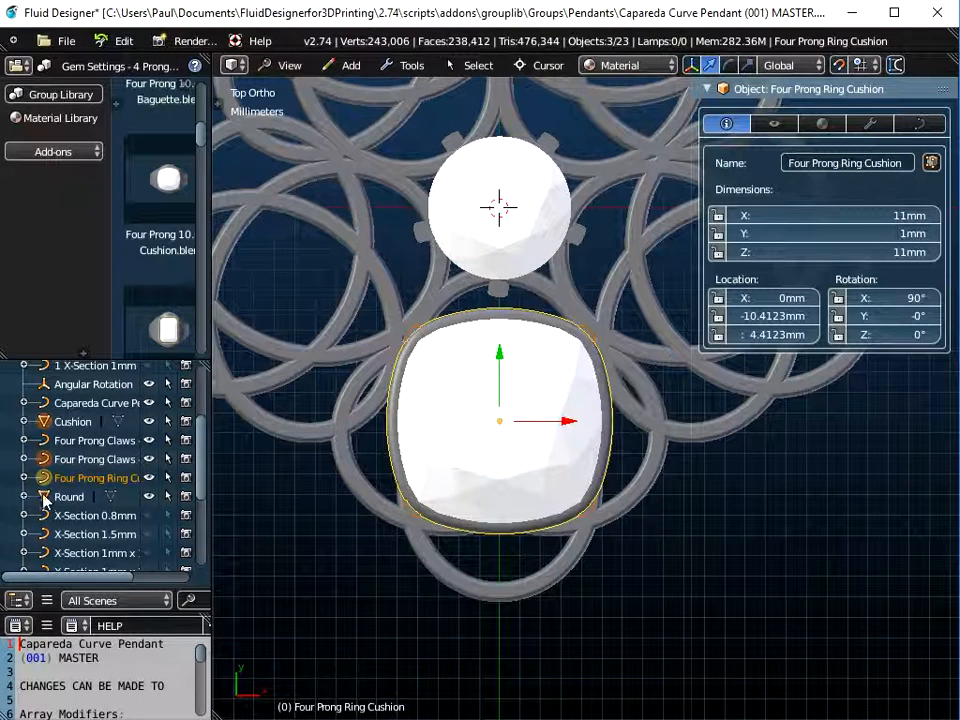
{"action": "left_click", "coordinate": [71, 422]}
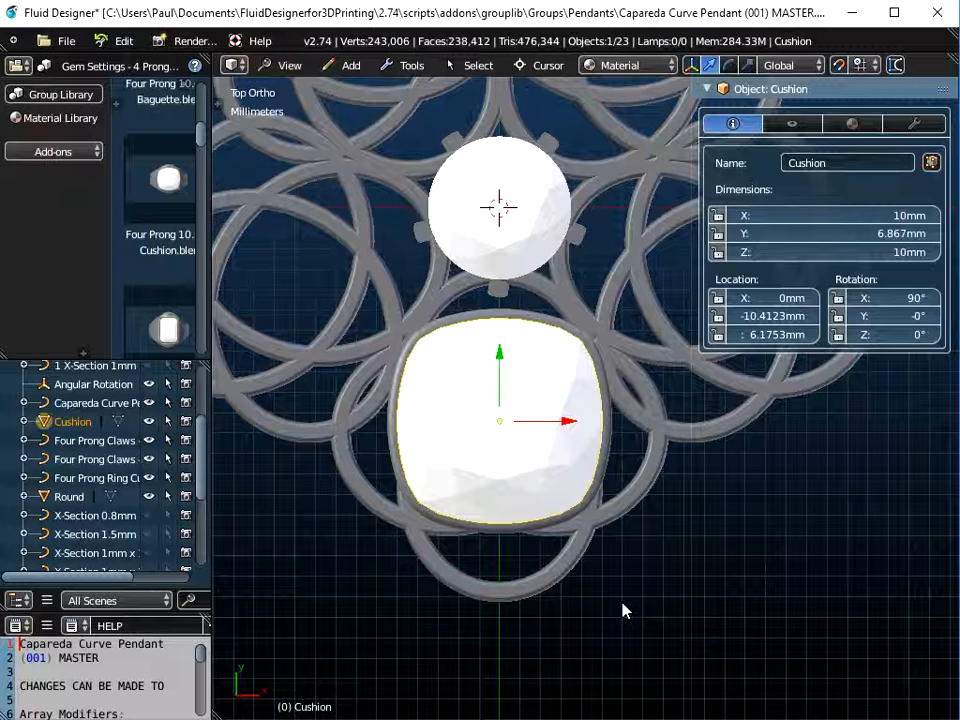
{"action": "key", "text": "s"}
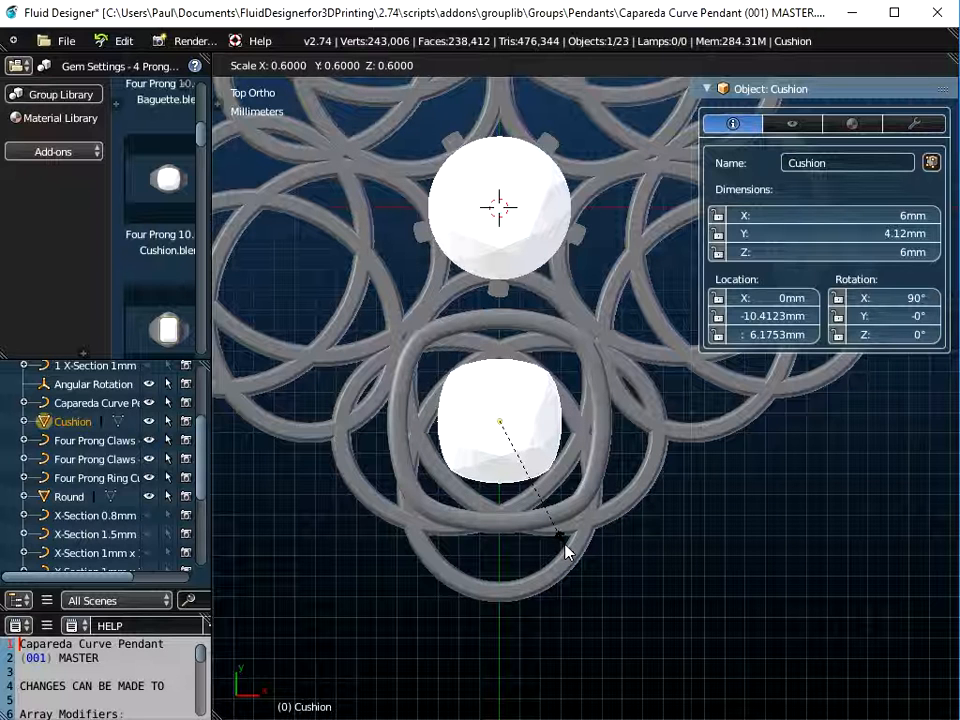
{"action": "left_click", "coordinate": [566, 551]}
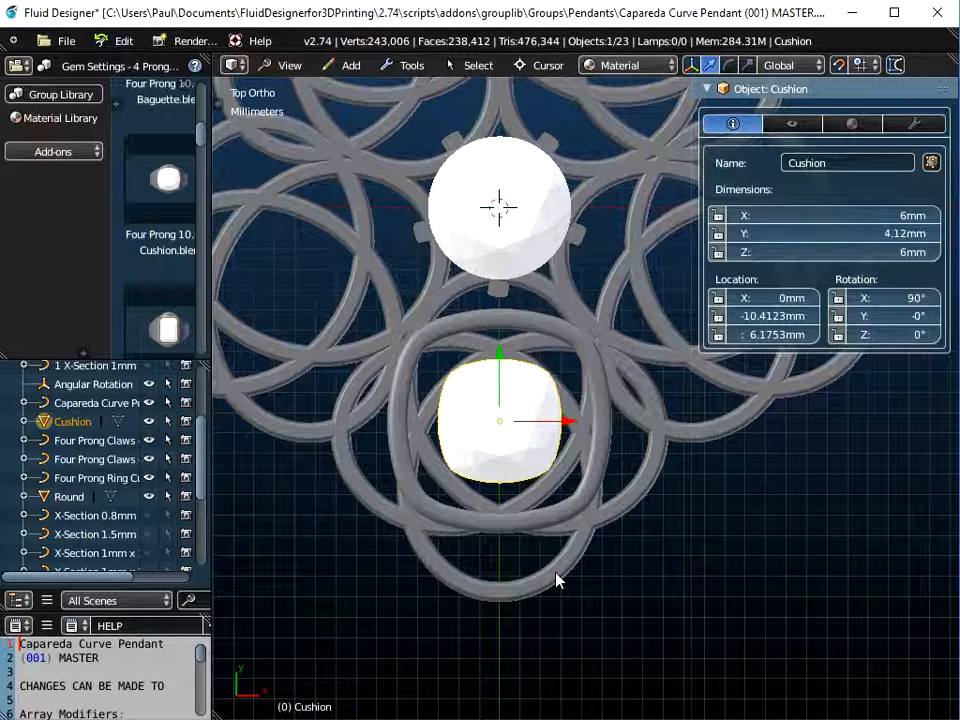
{"action": "key", "text": "ctrl+a"}
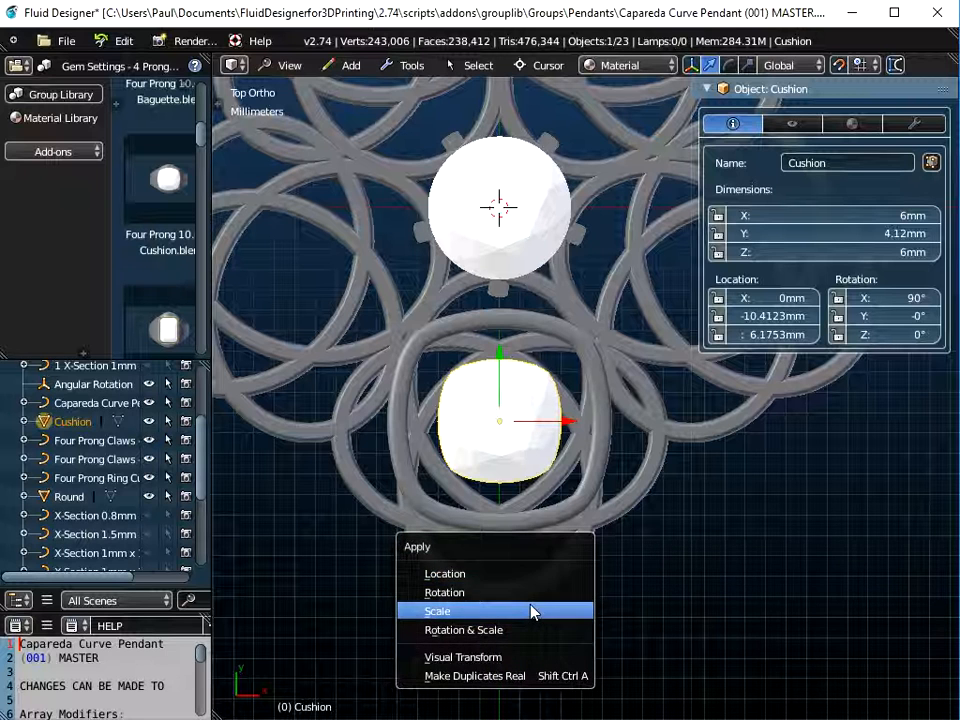
{"action": "left_click", "coordinate": [532, 611]}
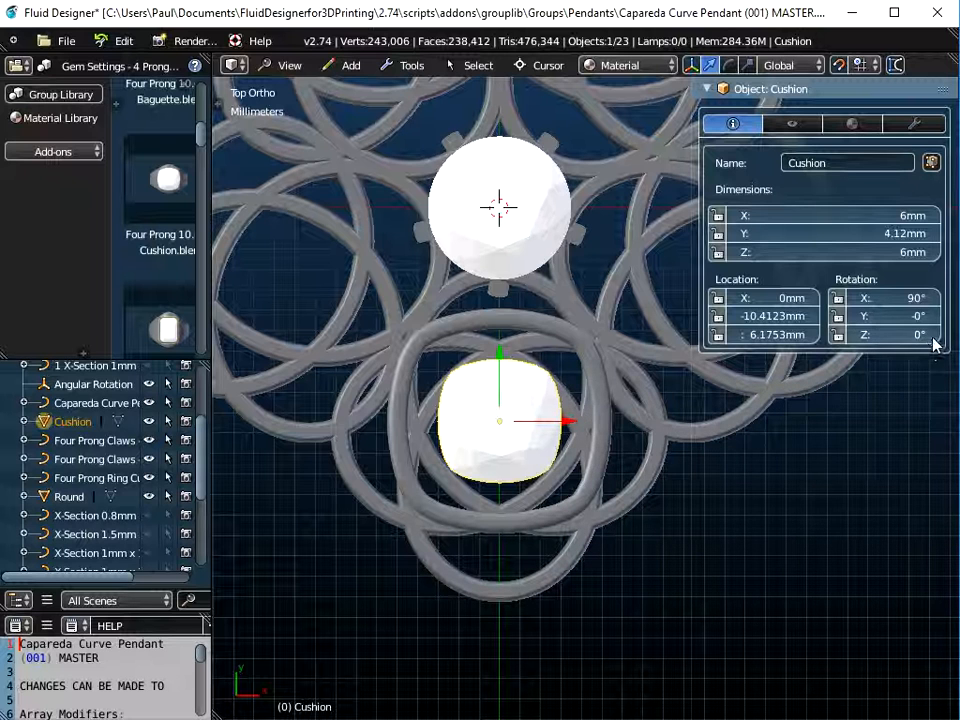
Try setting the Cushion gem's Z rotation to 45° to align it with the motif opening.
{"action": "mouse_move", "coordinate": [896, 343]}
{"action": "left_mouse_down"}
{"action": "mouse_move", "coordinate": [925, 343]}
{"action": "mouse_move", "coordinate": [893, 343]}
{"action": "left_mouse_up"}
{"action": "left_click", "coordinate": [891, 336]}
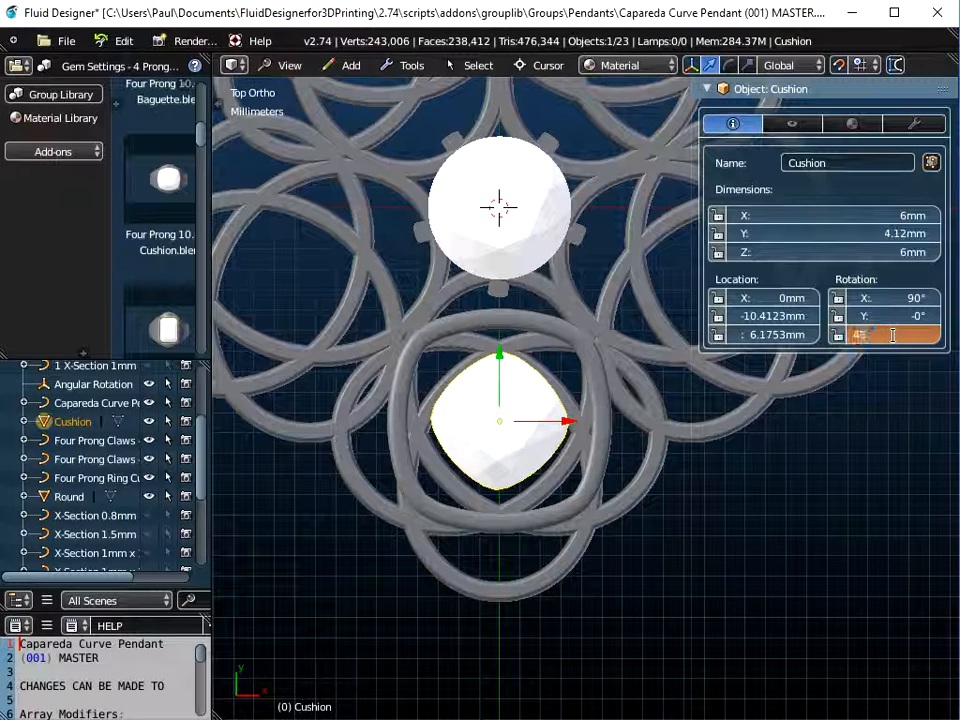
{"action": "type", "text": "45"}
{"action": "key", "text": "Return"}
Try shifting the Cushion gem along Y to -11.022 mm to centre it in the motif opening.
{"action": "scroll", "coordinate": [533, 440], "scroll_direction": "up", "scroll_amount": 3}
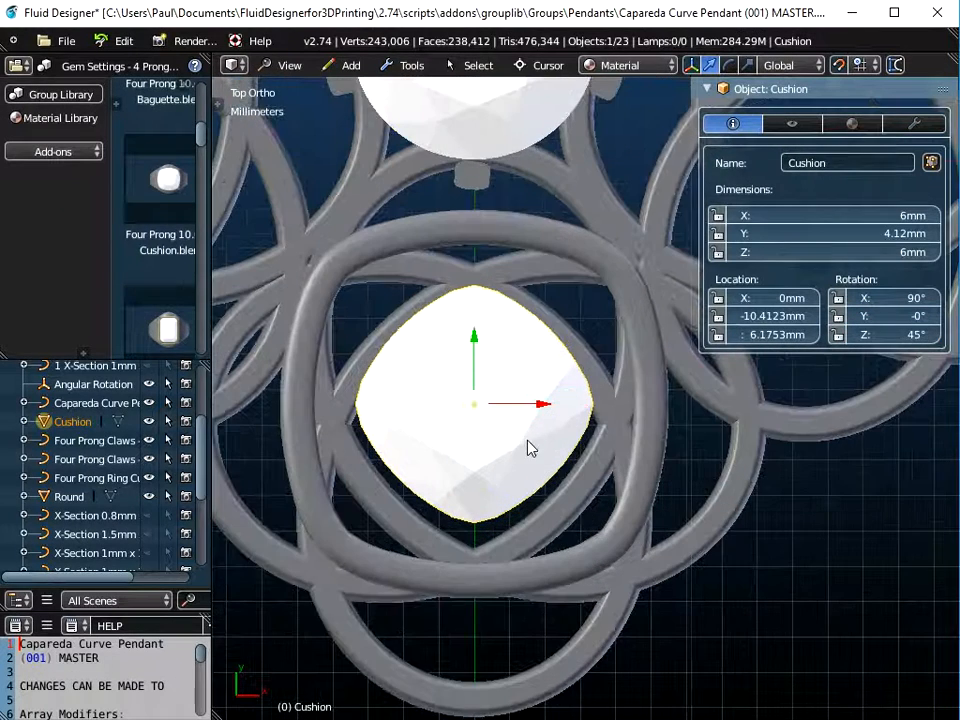
{"action": "middle_click_drag", "start_coordinate": [529, 448], "coordinate": [613, 381], "text": "shift"}
{"action": "left_click_drag", "start_coordinate": [553, 272], "coordinate": [558, 298]}
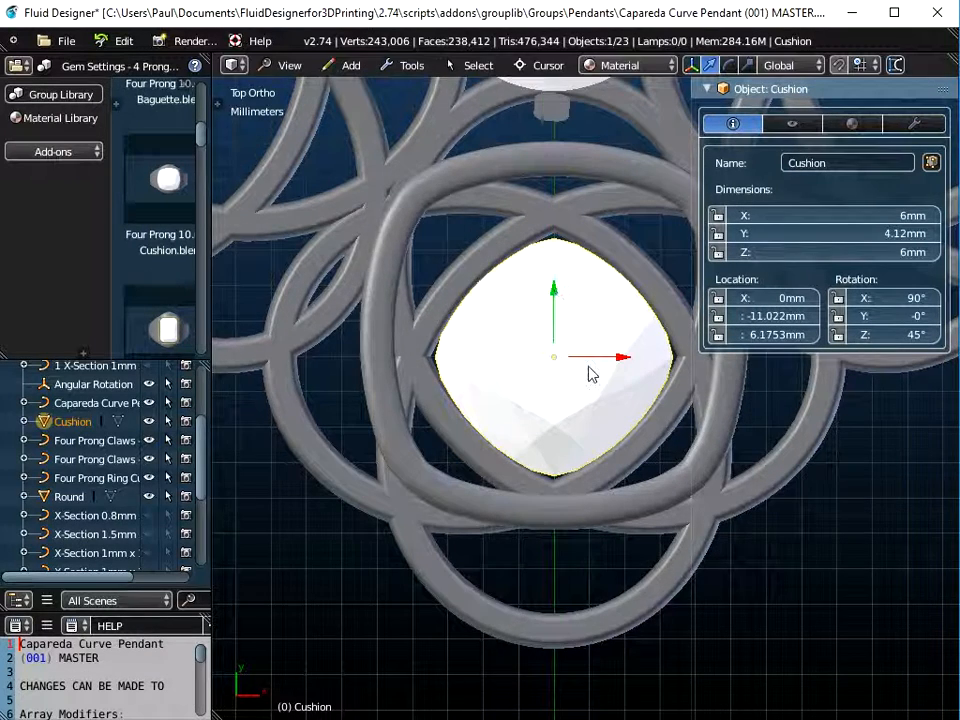
Undo the Cushion gem's Y shift and its 45° Z rotation.
{"action": "scroll", "coordinate": [589, 373], "scroll_direction": "down", "scroll_amount": 2}
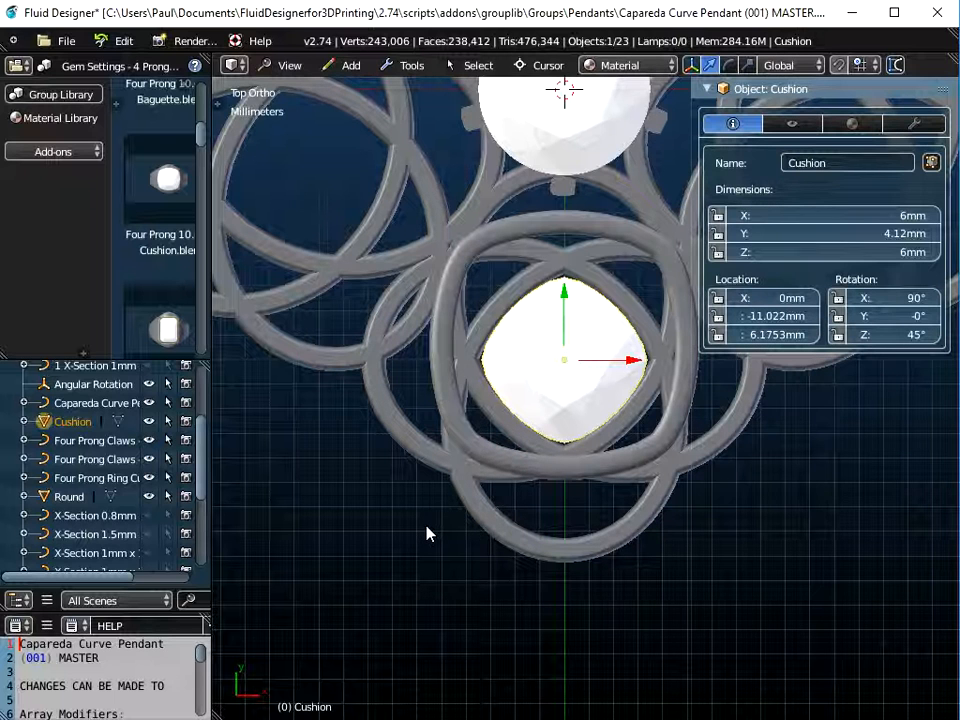
{"action": "key", "text": "ctrl+z"}
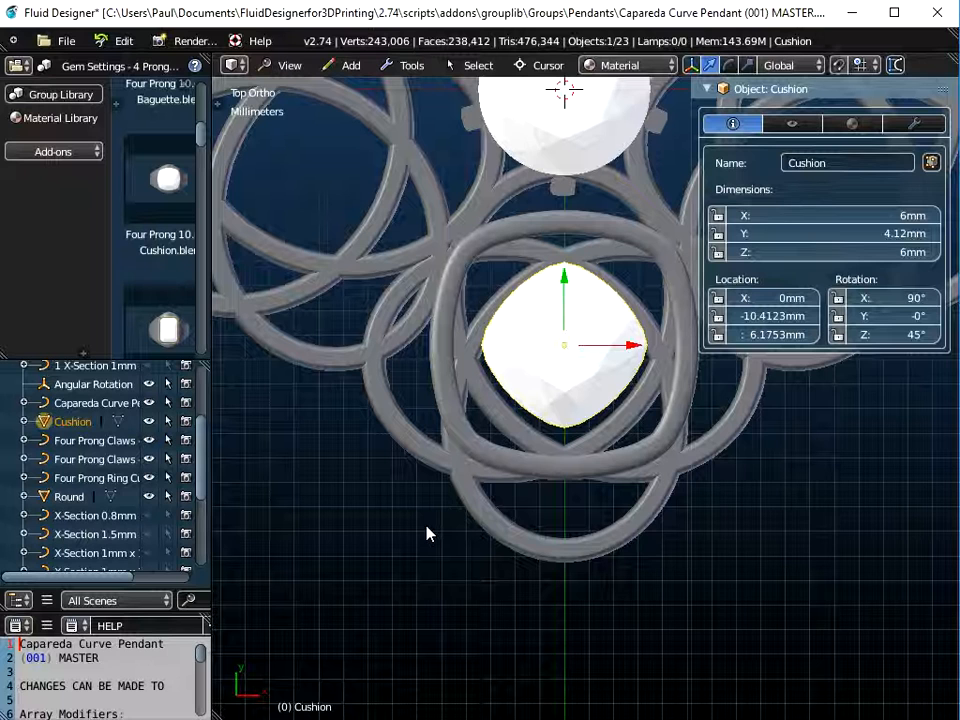
{"action": "key", "text": "ctrl+z"}
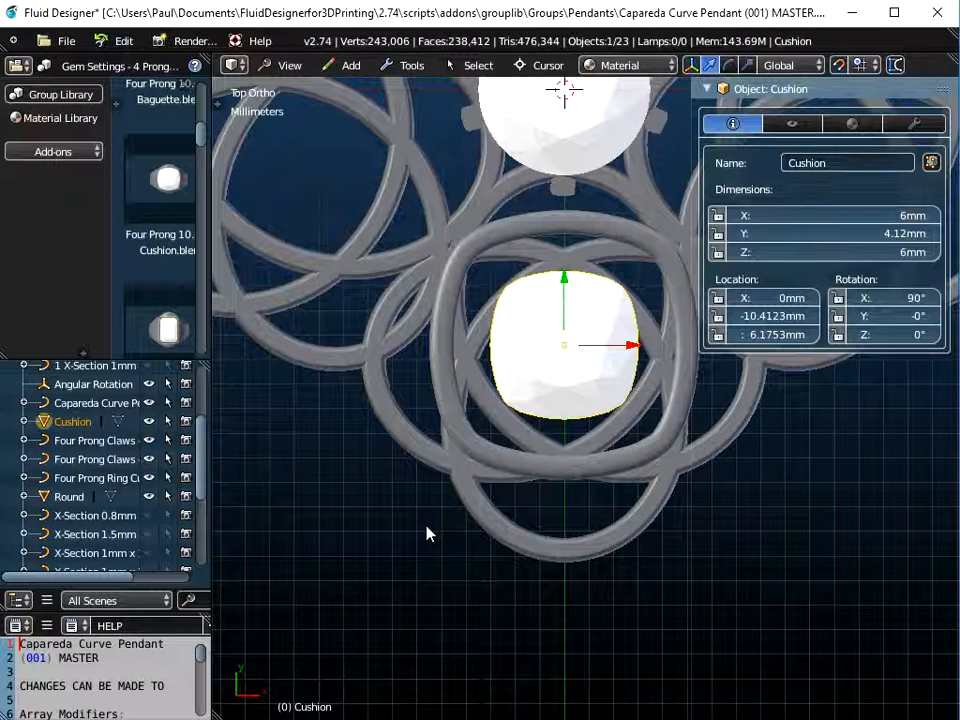
Undo the Cushion gem's resizing to 6 mm, then scale it to 7 mm across and apply its scale.
{"action": "key", "text": "ctrl+z"}
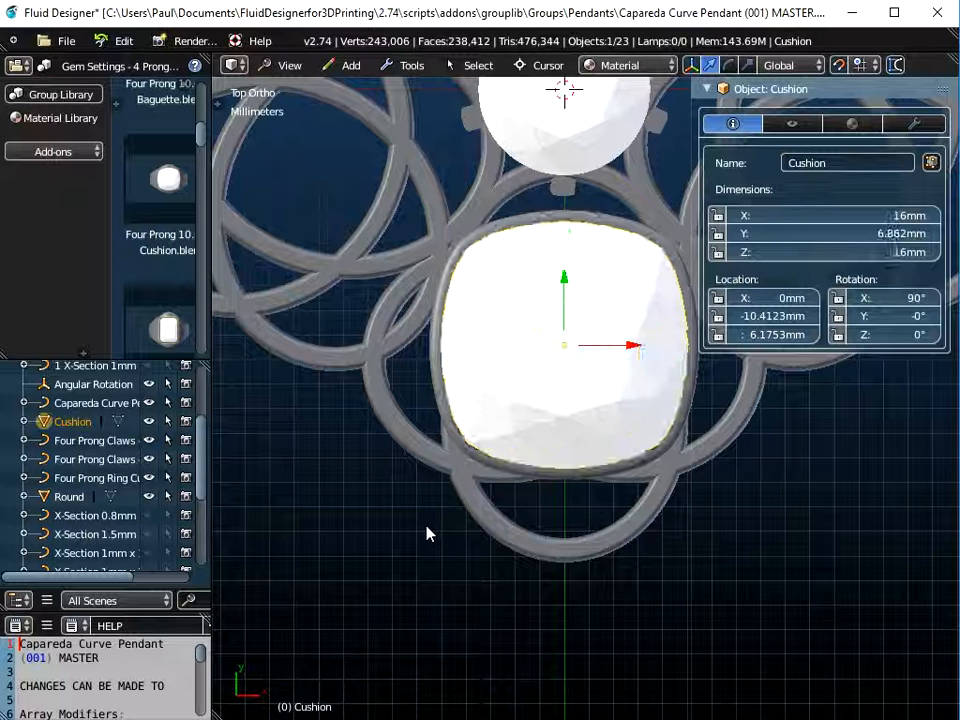
{"action": "key", "text": "ctrl+z"}
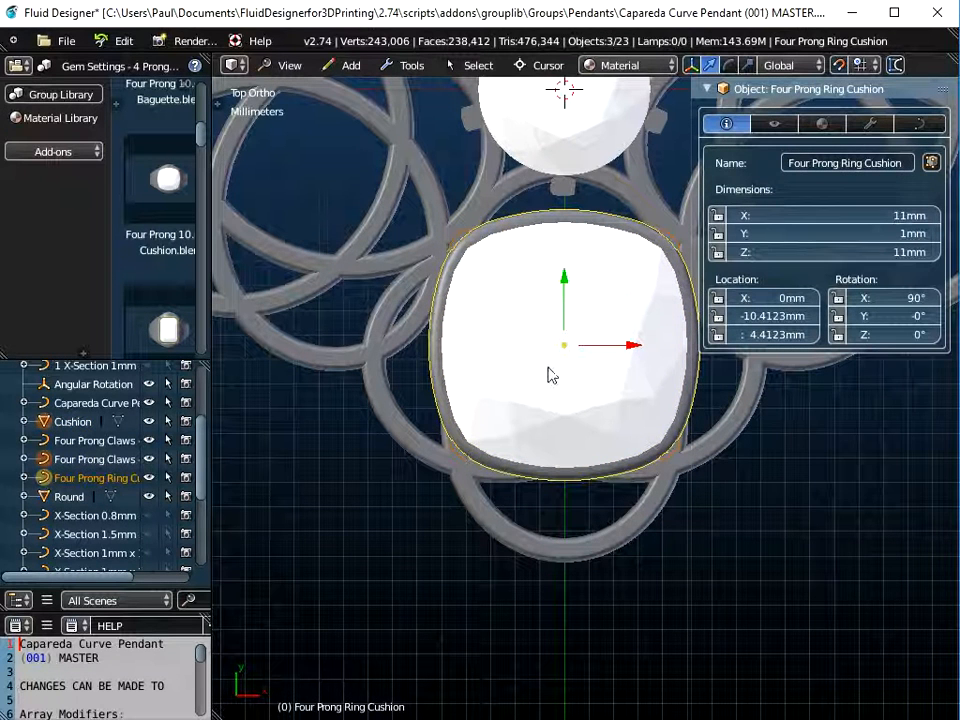
{"action": "left_click", "coordinate": [74, 421]}
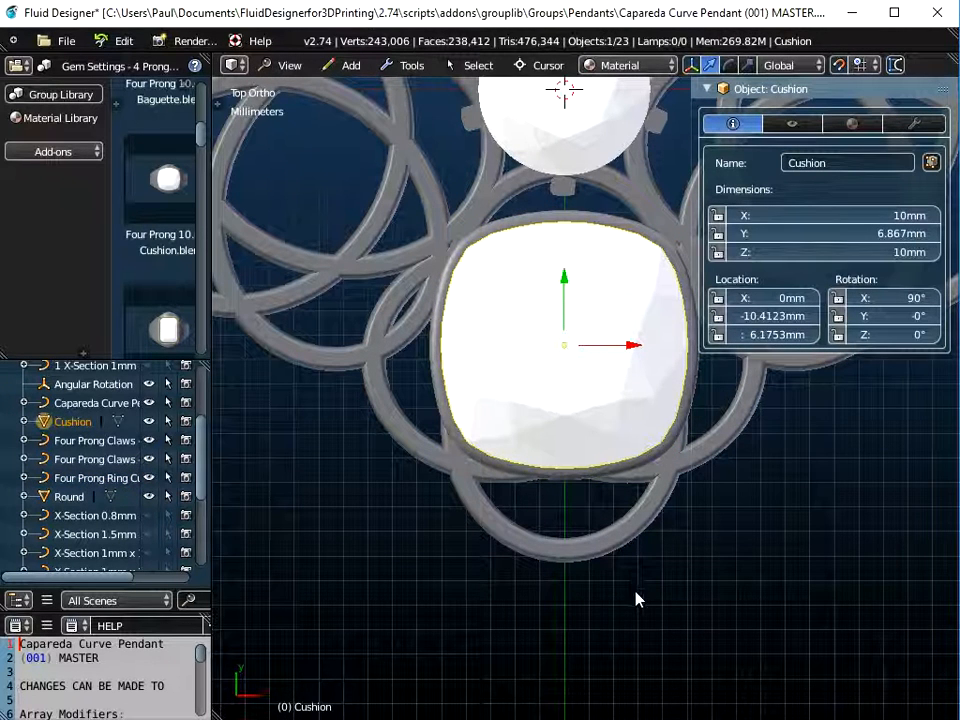
{"action": "key", "text": "s"}
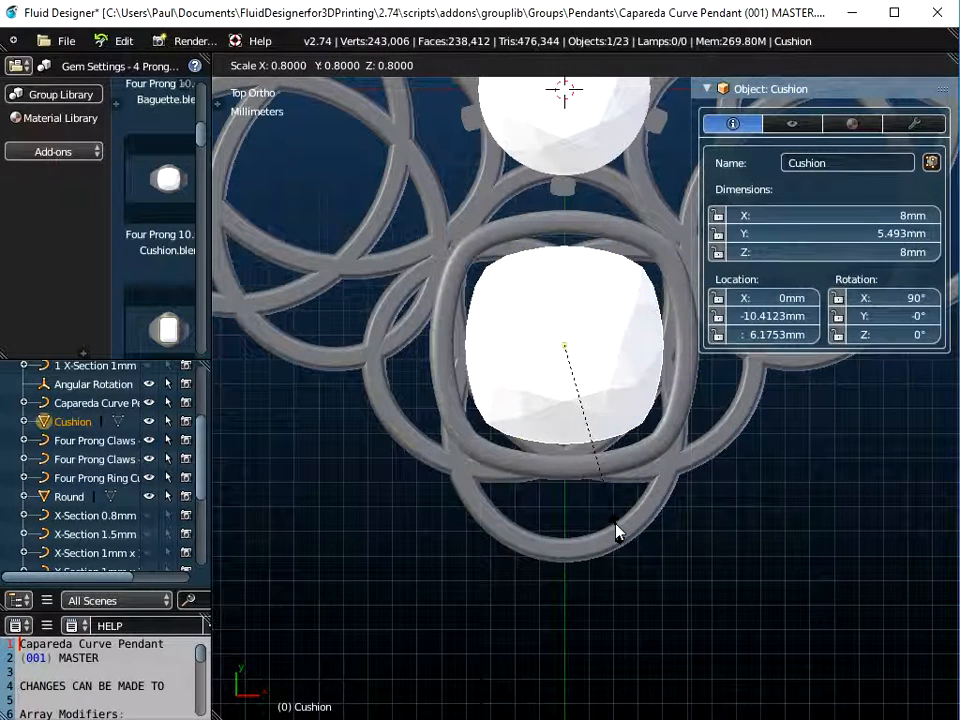
{"action": "key", "text": "Return"}
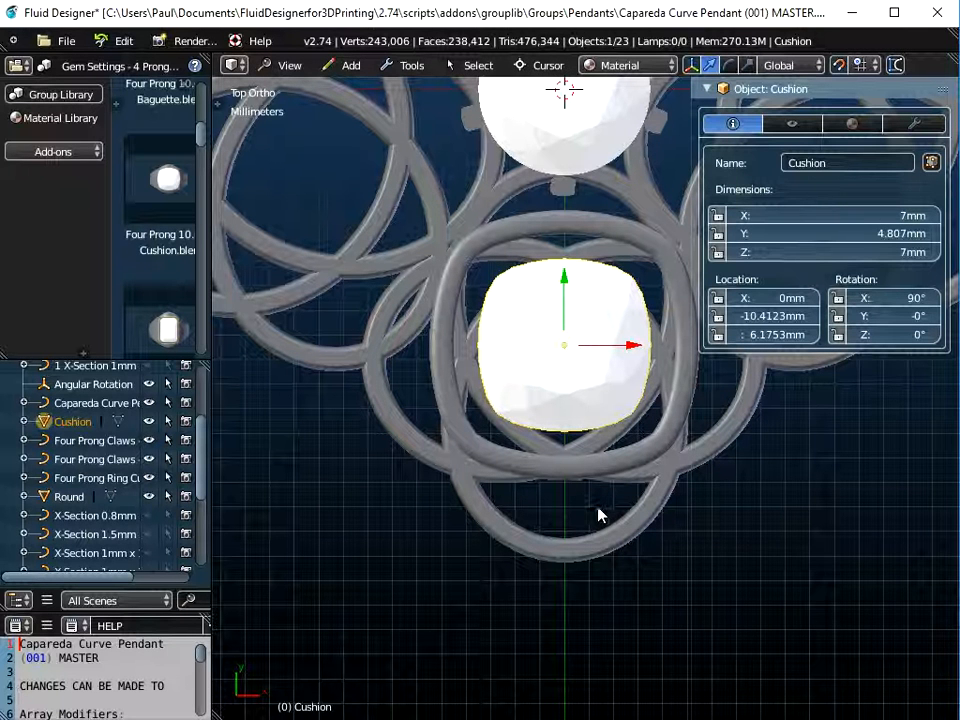
{"action": "key", "text": "ctrl+a"}
{"action": "left_click", "coordinate": [598, 514]}
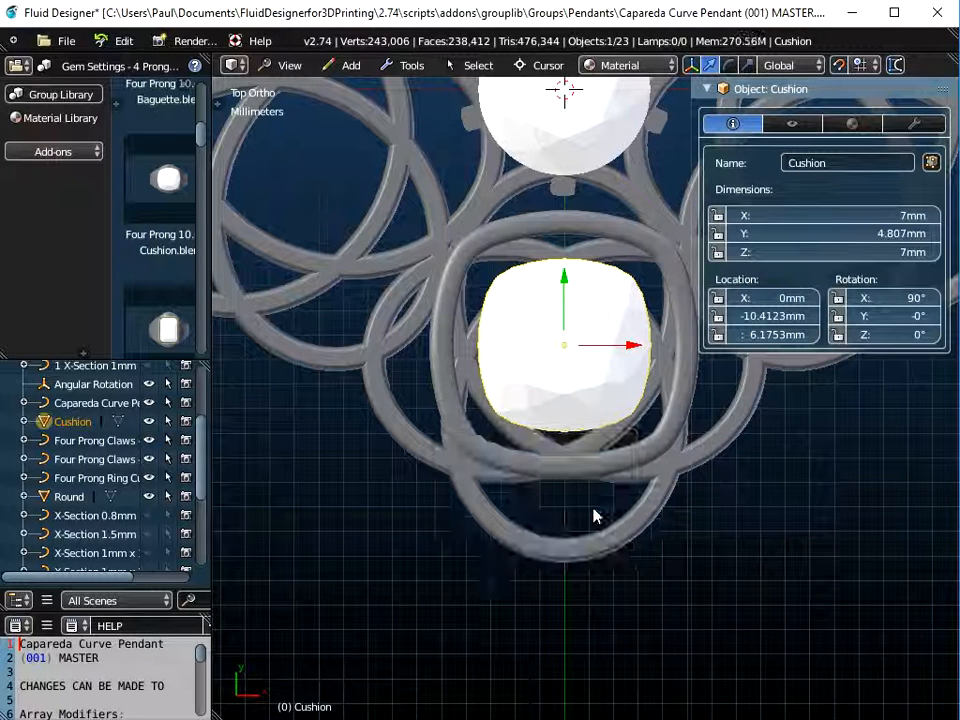
Rotate the Cushion gem 45° about Z and shift it along Y to -10.9425 mm to centre it in the motif opening.
{"action": "left_click", "coordinate": [882, 335]}
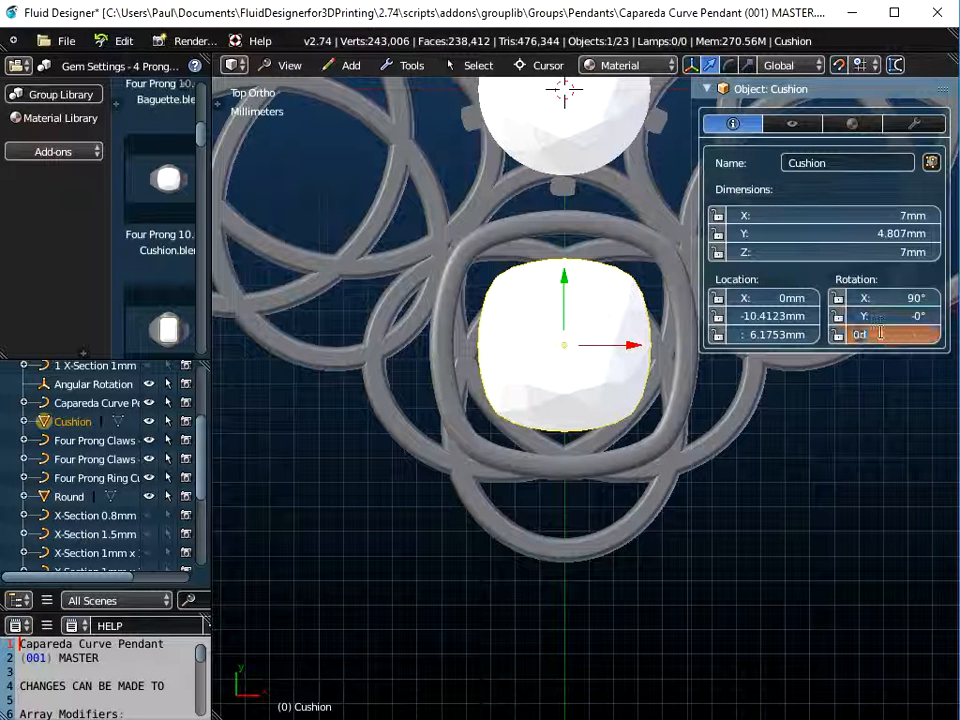
{"action": "type", "text": "45"}
{"action": "key", "text": "Return"}
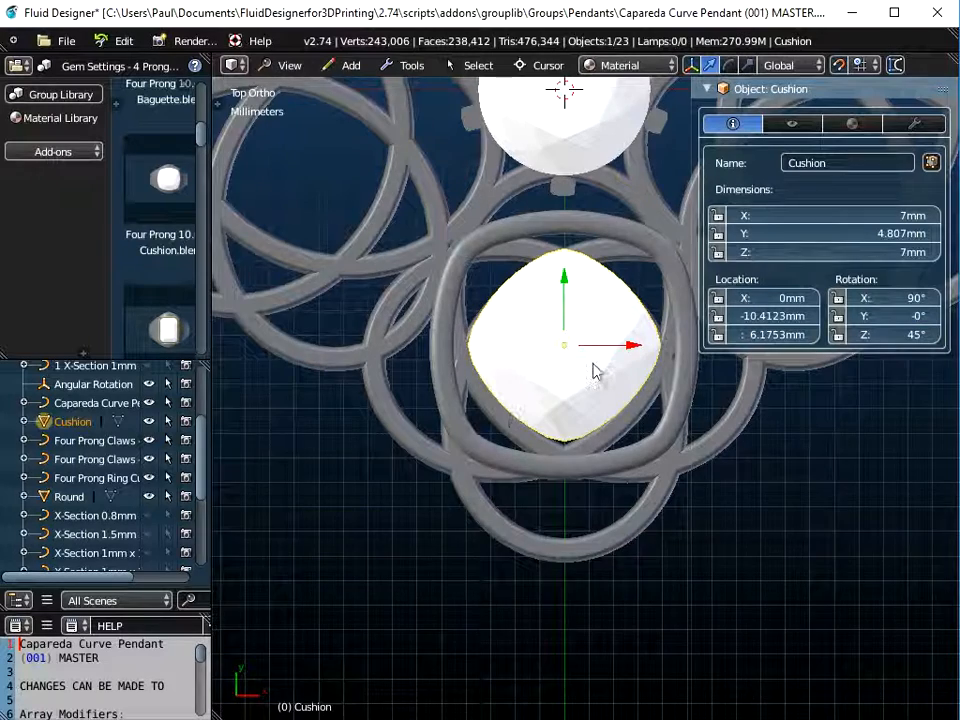
{"action": "scroll", "coordinate": [594, 369], "scroll_direction": "up", "scroll_amount": 1}
{"action": "scroll", "coordinate": [593, 371], "scroll_direction": "up", "scroll_amount": 1}
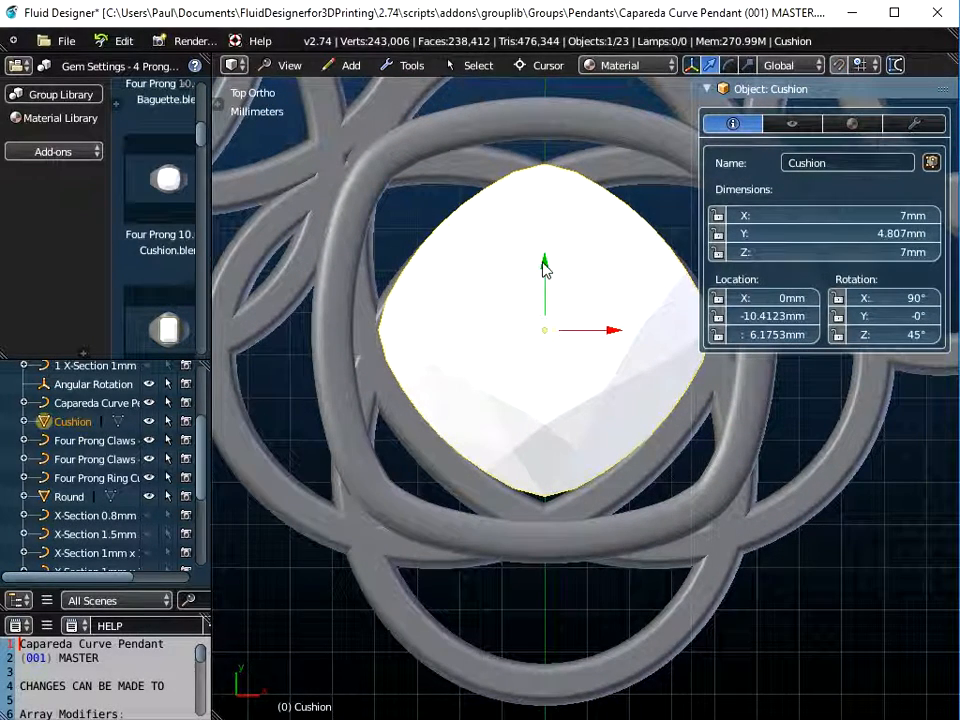
{"action": "mouse_move", "coordinate": [544, 281]}
{"action": "left_mouse_down"}
{"action": "mouse_move", "coordinate": [551, 306]}
{"action": "mouse_move", "coordinate": [552, 283]}
{"action": "left_mouse_up"}
Delete the Four Prong Ring Cushion surrounding the Cushion gem.
{"action": "scroll", "coordinate": [528, 452], "scroll_direction": "down", "scroll_amount": 2}
{"action": "middle_click_drag", "start_coordinate": [535, 543], "coordinate": [557, 465]}
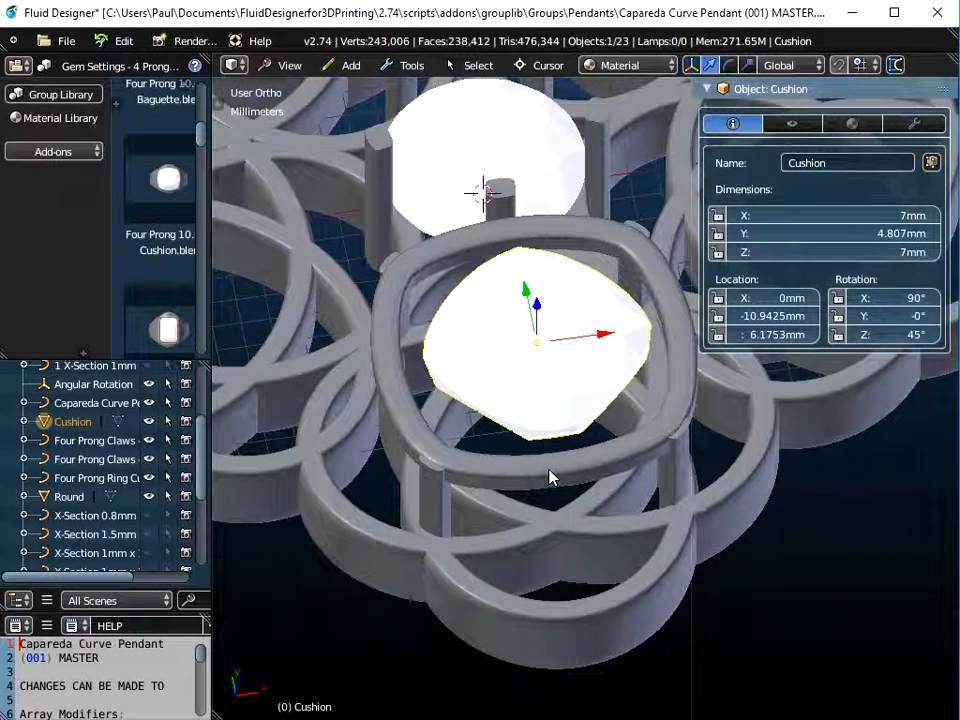
{"action": "right_click", "coordinate": [549, 477]}
{"action": "middle_click_drag", "start_coordinate": [558, 549], "coordinate": [576, 491]}
{"action": "middle_click_drag", "start_coordinate": [561, 447], "coordinate": [553, 358]}
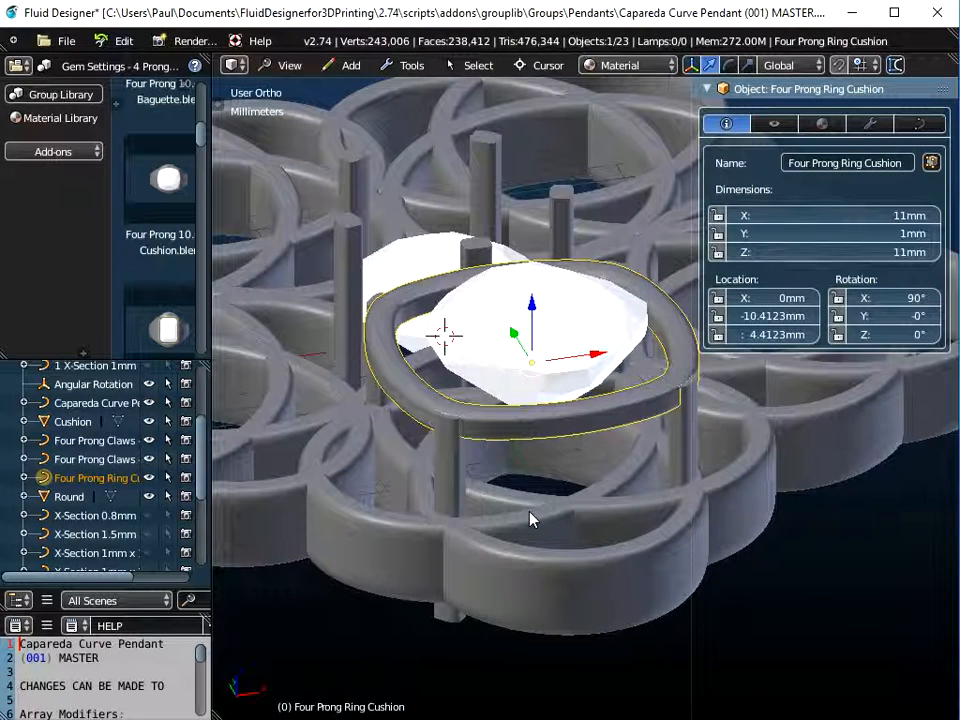
{"action": "key", "text": "x"}
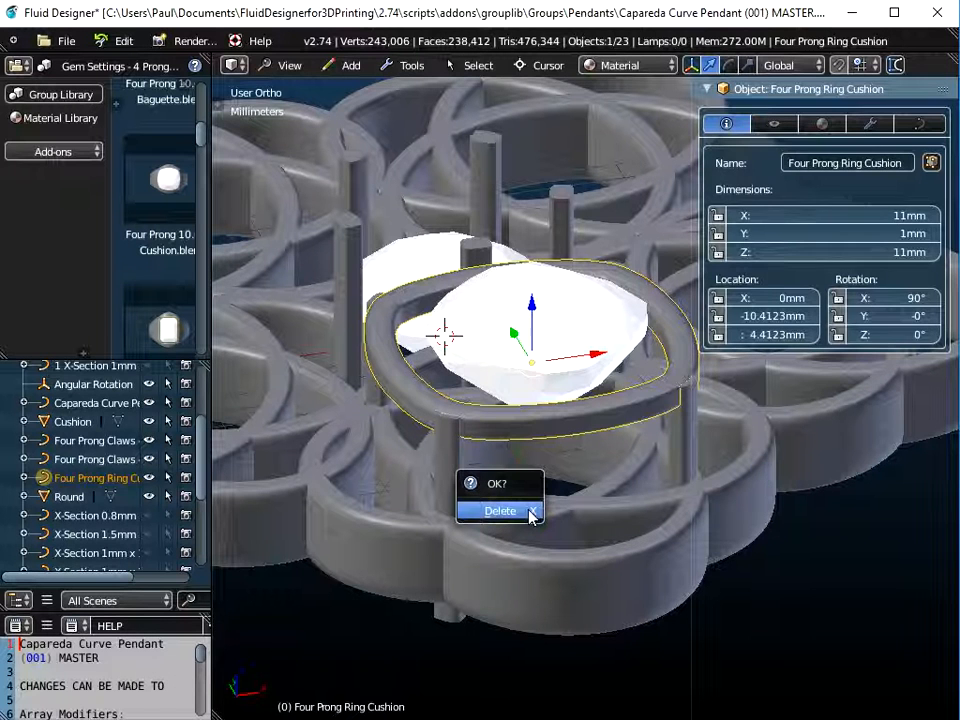
{"action": "left_click", "coordinate": [516, 514]}
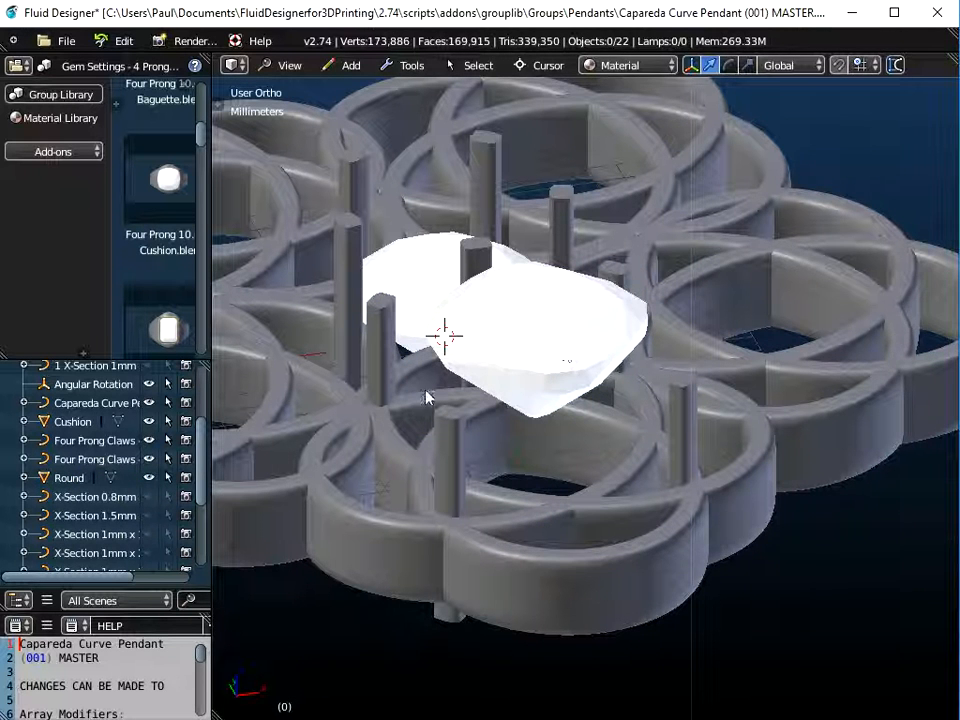
Lower the Cushion gem along Z to 2.37 mm so it sits in the motif opening.
{"action": "left_click", "coordinate": [70, 425]}
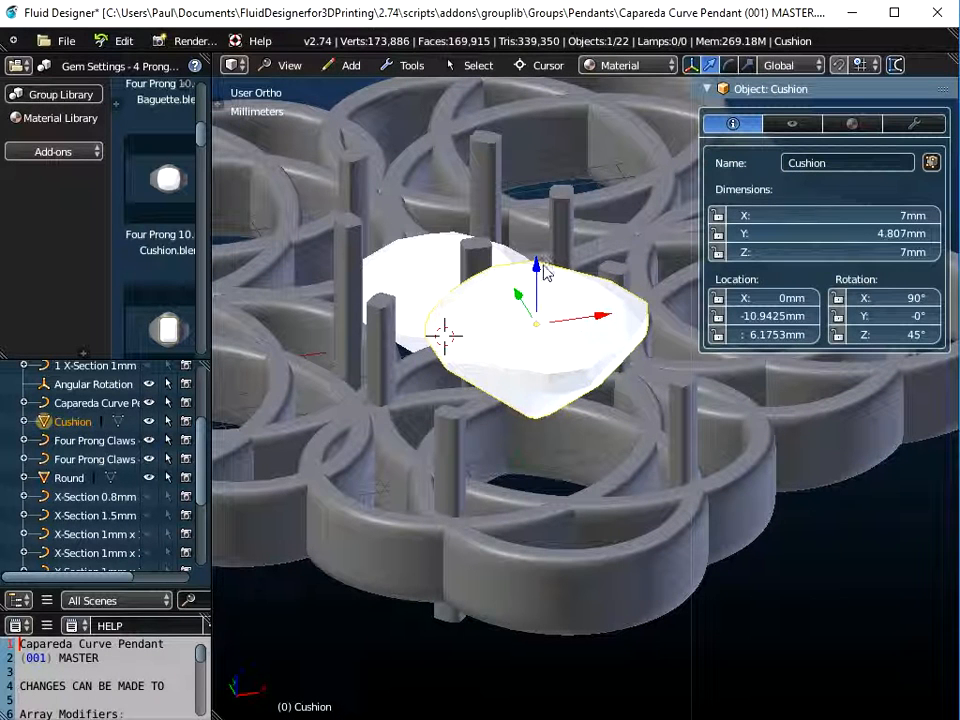
{"action": "left_click_drag", "start_coordinate": [540, 285], "coordinate": [560, 373]}
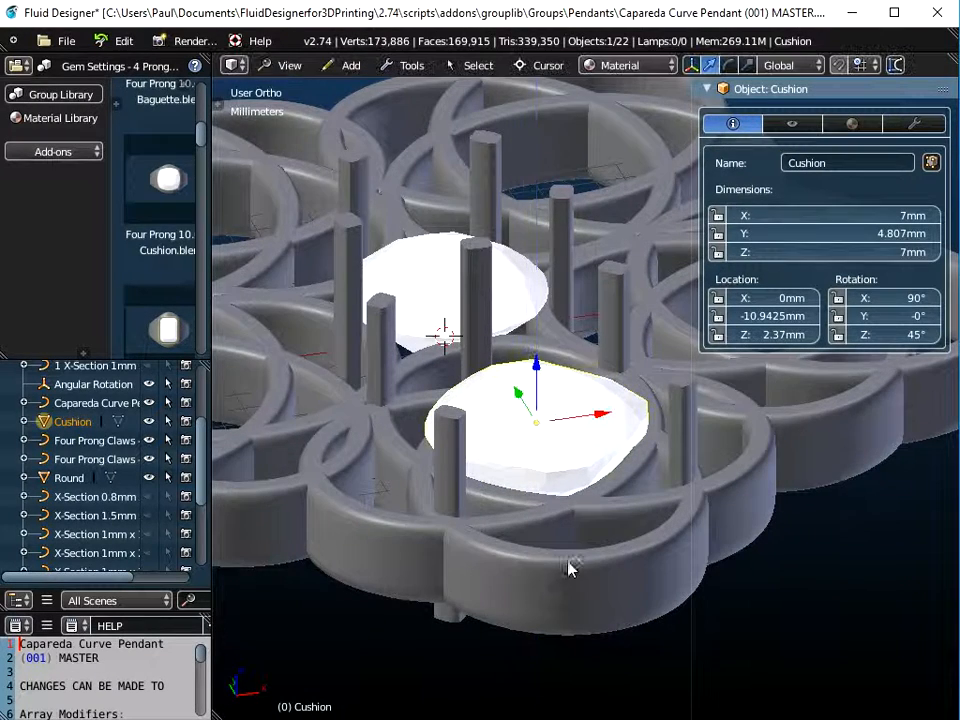
{"action": "middle_click_drag", "start_coordinate": [570, 602], "coordinate": [555, 699]}
{"action": "scroll", "coordinate": [547, 626], "scroll_direction": "down", "scroll_amount": 1}
{"action": "scroll", "coordinate": [547, 626], "scroll_direction": "down", "scroll_amount": 2}
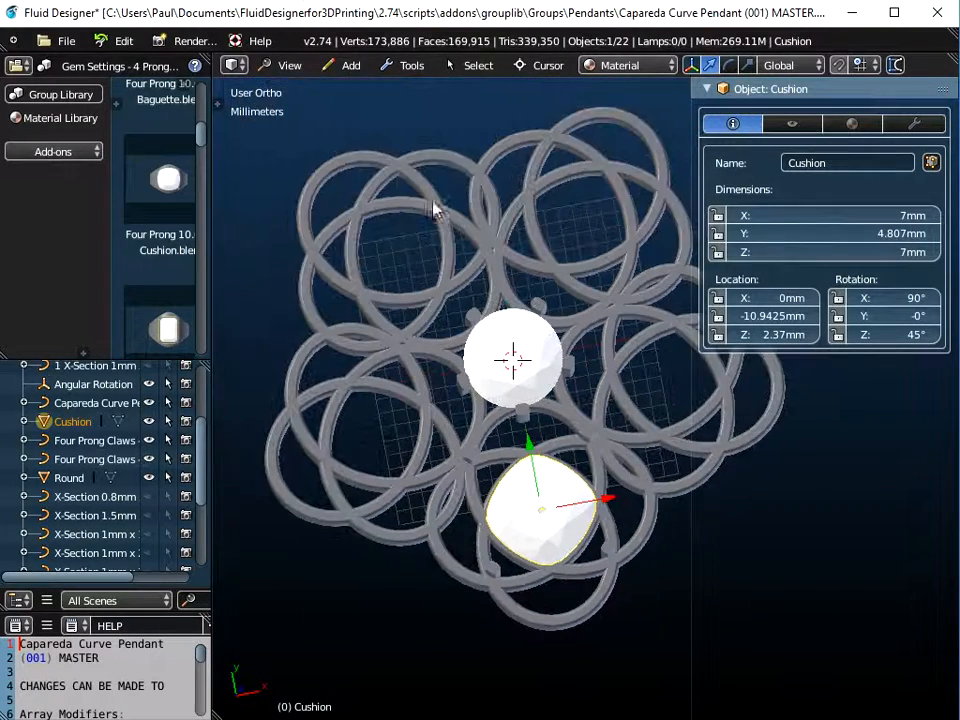
Add an Array modifier to the Cushion gem, replacing the relative offset with an object offset that uses Angular Rotation.
{"action": "left_click", "coordinate": [290, 65]}
{"action": "left_click", "coordinate": [292, 156]}
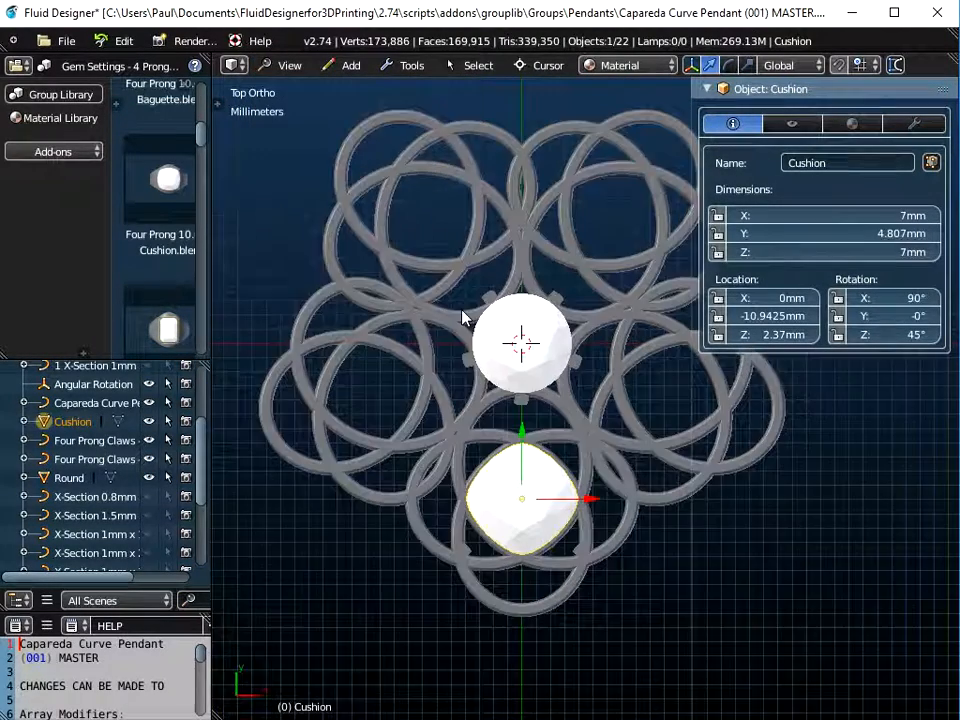
{"action": "scroll", "coordinate": [470, 320], "scroll_direction": "down", "scroll_amount": 2}
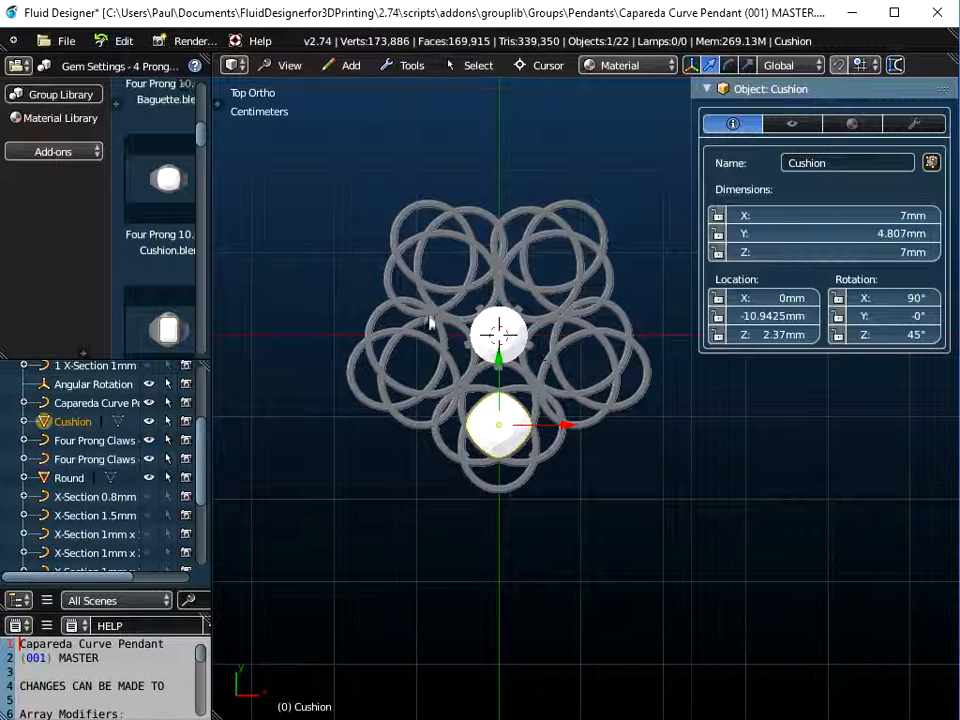
{"action": "left_click", "coordinate": [926, 128]}
{"action": "left_click", "coordinate": [850, 155]}
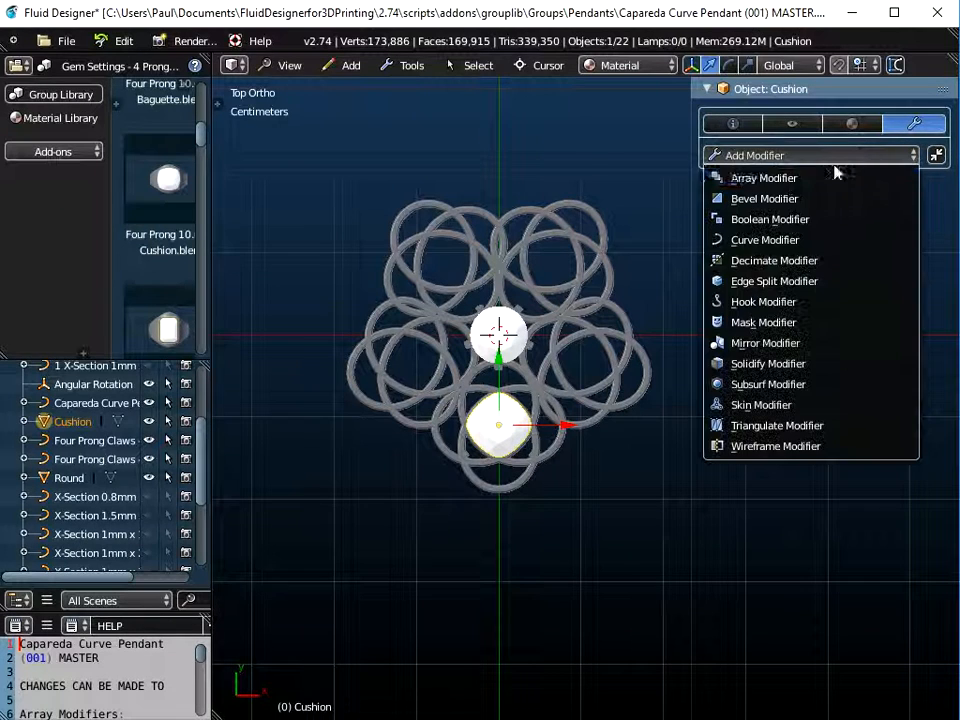
{"action": "left_click", "coordinate": [825, 177]}
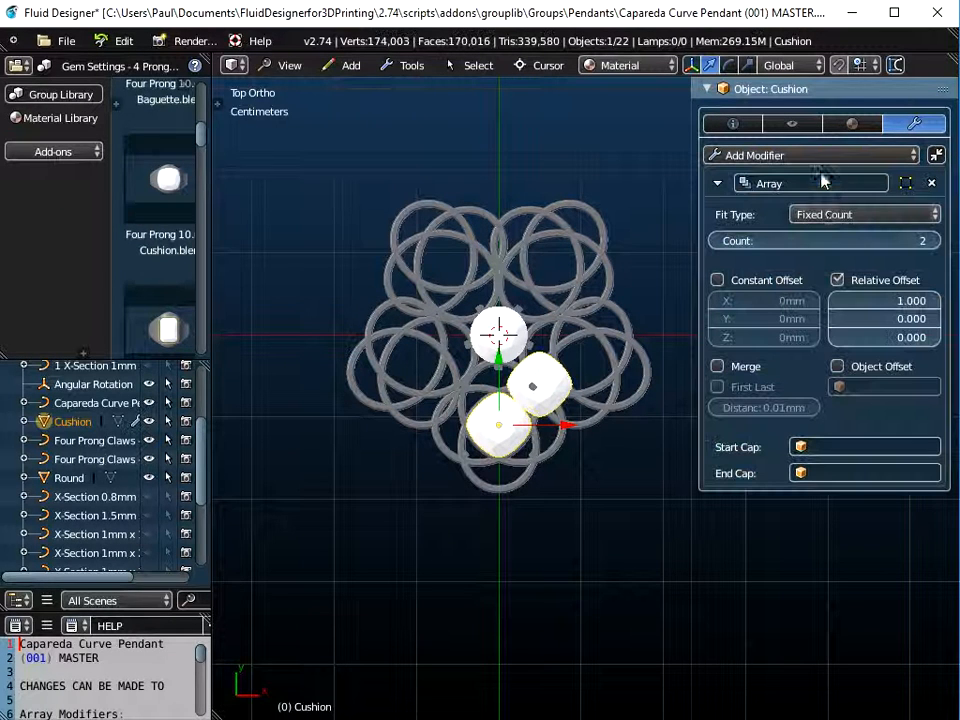
{"action": "left_click", "coordinate": [838, 280]}
{"action": "left_click", "coordinate": [852, 395]}
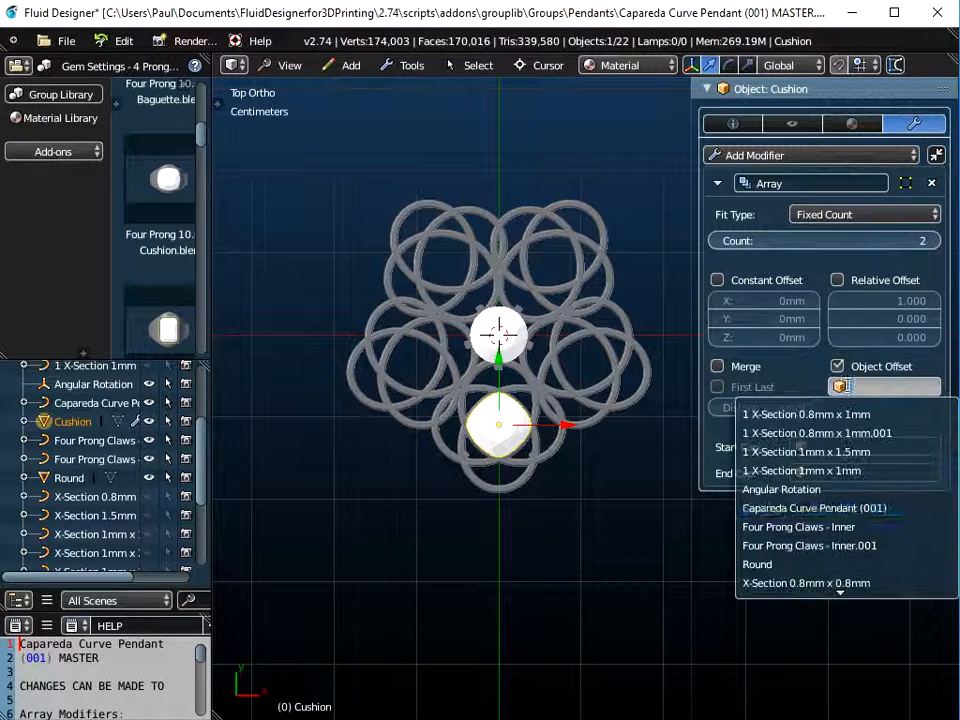
{"action": "left_click", "coordinate": [815, 488]}
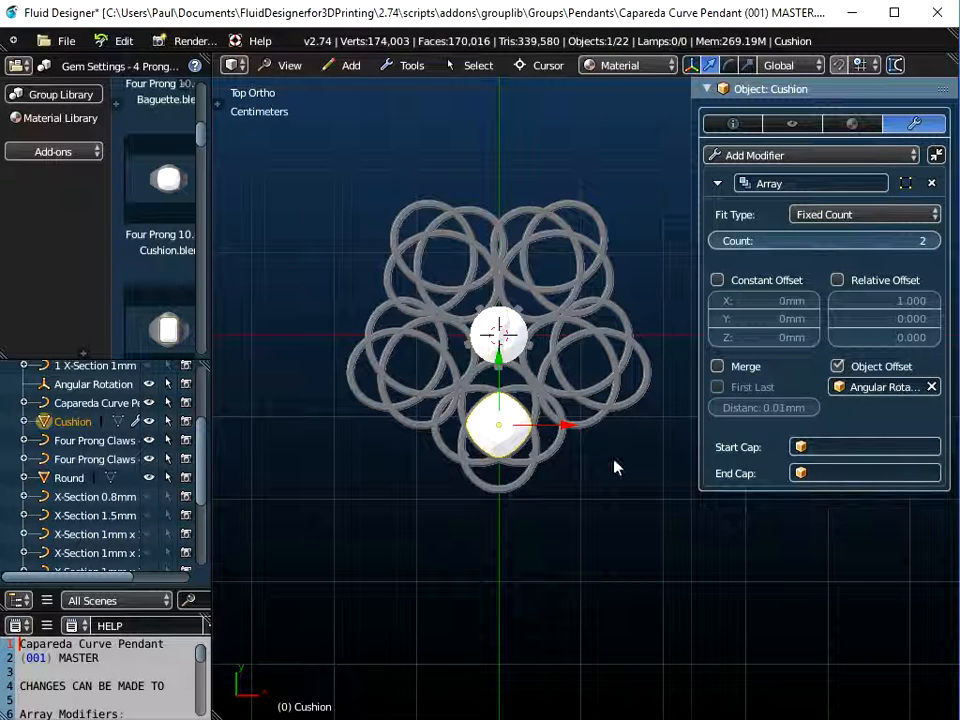
Set the Cushion gem's array count to 5.
{"action": "left_click", "coordinate": [936, 243]}
{"action": "left_click", "coordinate": [936, 243]}
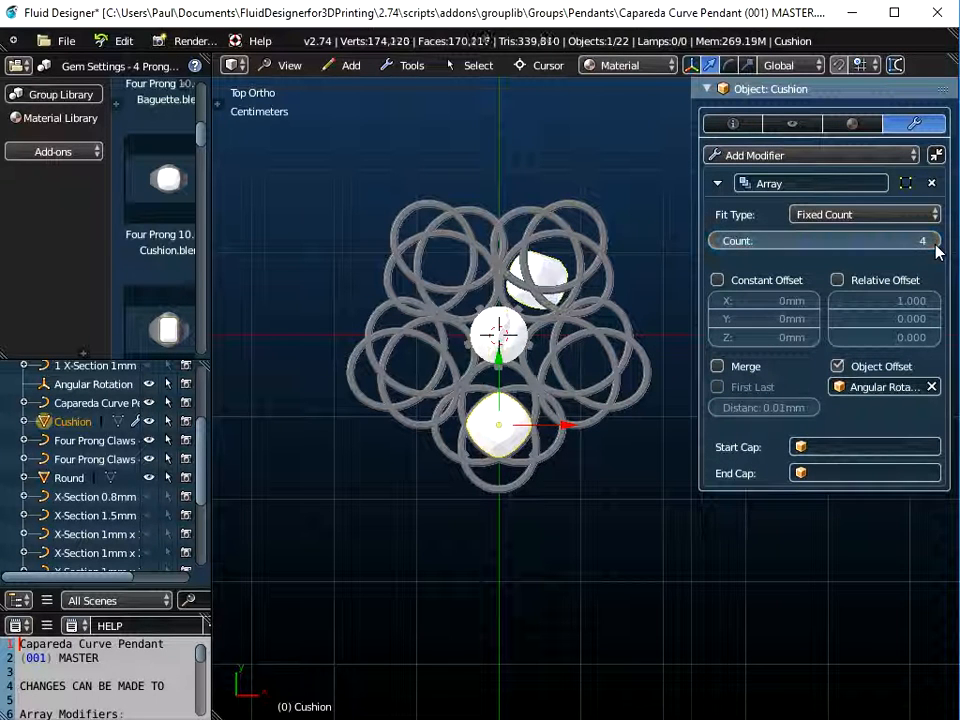
{"action": "left_click", "coordinate": [936, 241]}
{"action": "left_click", "coordinate": [936, 241]}
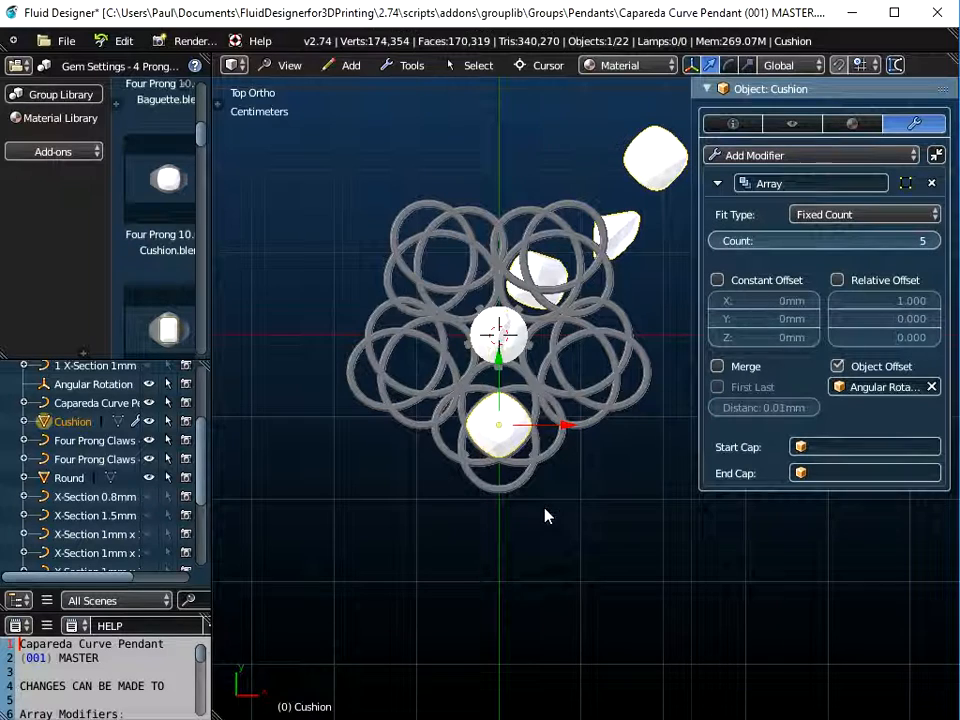
Apply the Cushion gem's rotation and location so its arrayed copies fall into the five motifs.
{"action": "middle_click_drag", "start_coordinate": [589, 524], "coordinate": [719, 216]}
{"action": "left_click", "coordinate": [734, 123]}
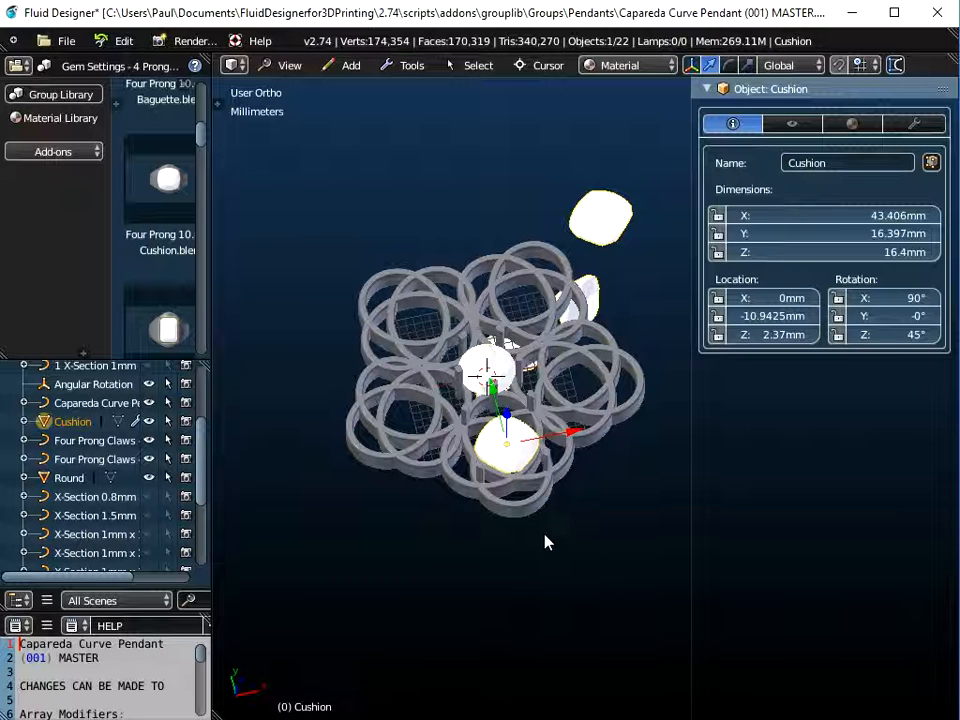
{"action": "key", "text": "ctrl+a"}
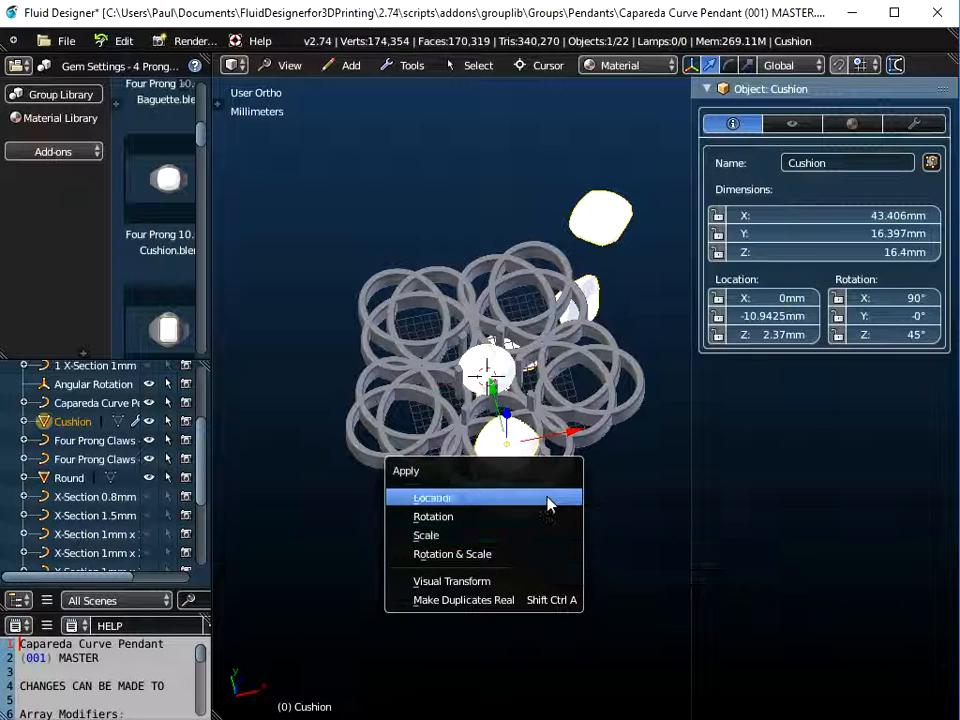
{"action": "left_click", "coordinate": [540, 519]}
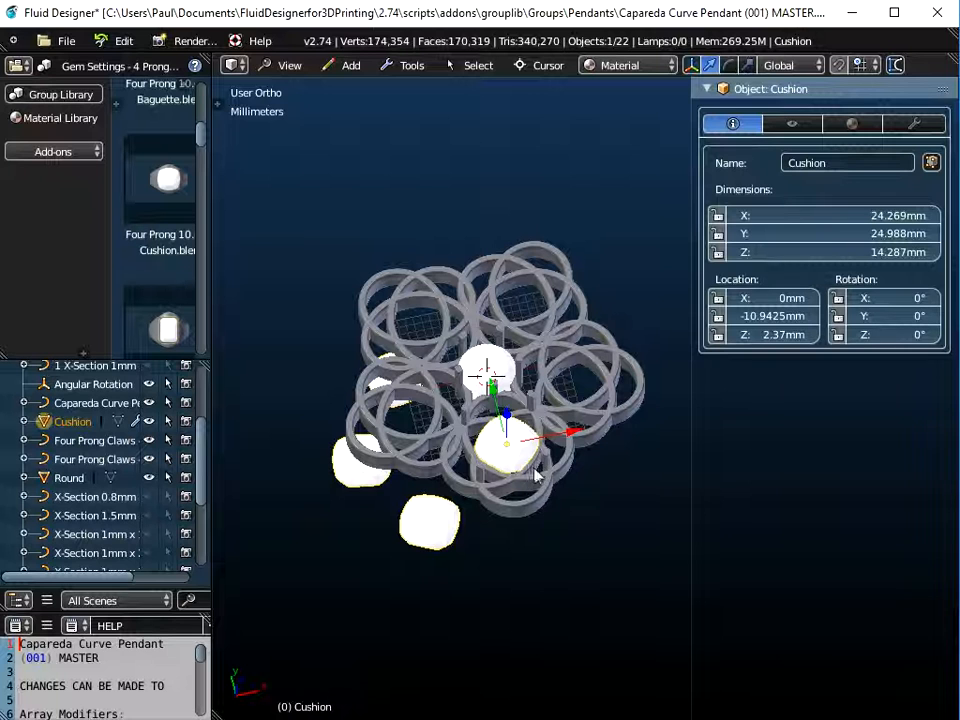
{"action": "key", "text": "ctrl+a"}
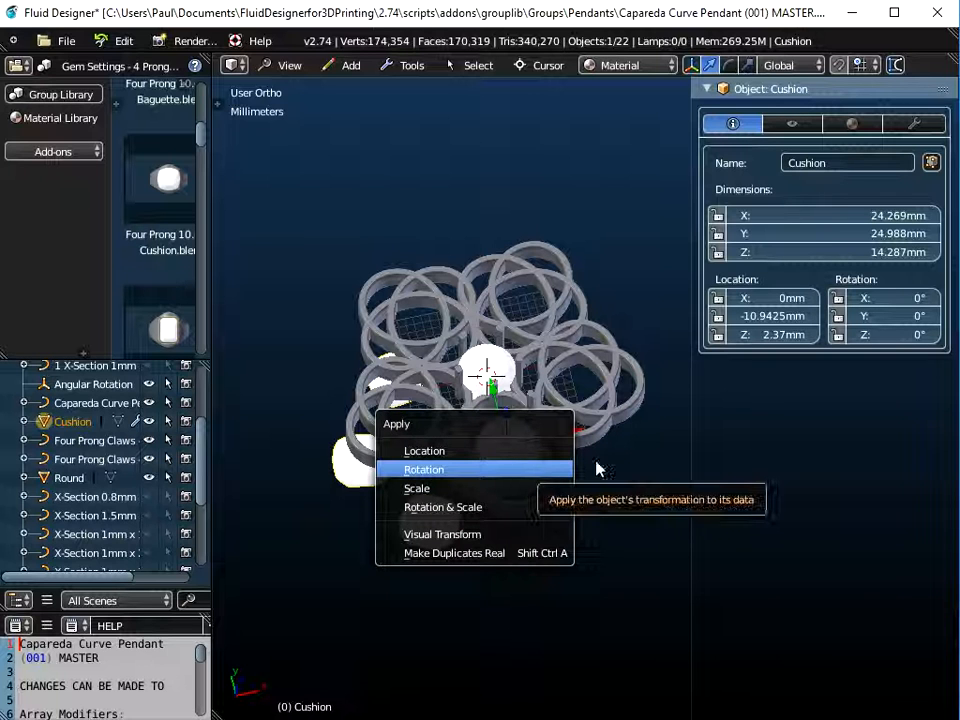
{"action": "left_click", "coordinate": [540, 452]}
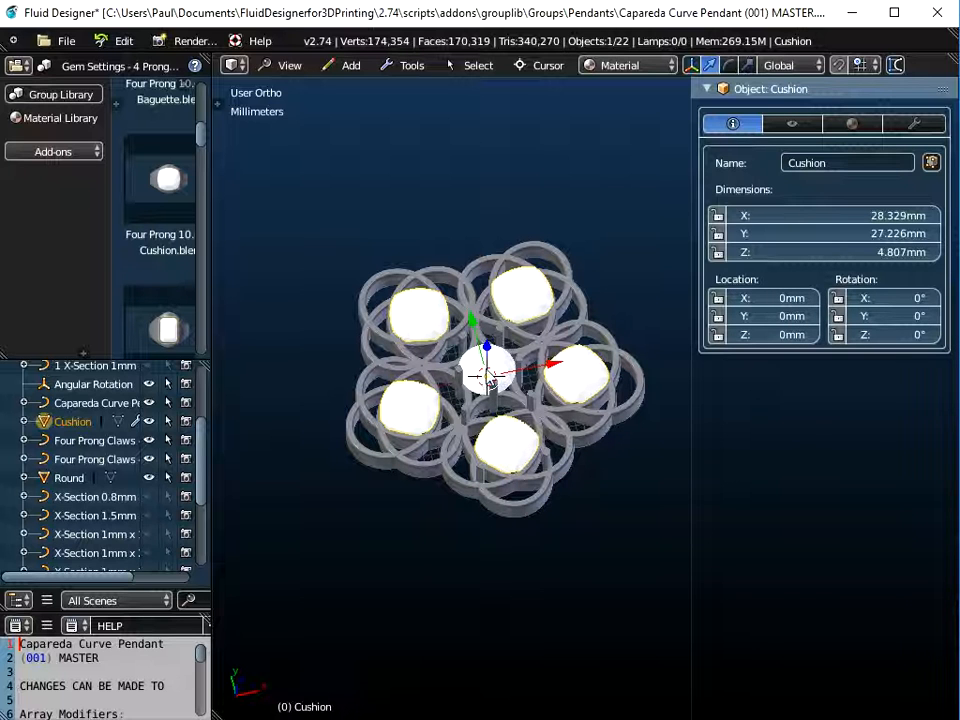
Remove the Mirror modifier from the four-prong claws around the frontmost Cushion gem so only a single claw remains.
{"action": "left_click", "coordinate": [295, 65]}
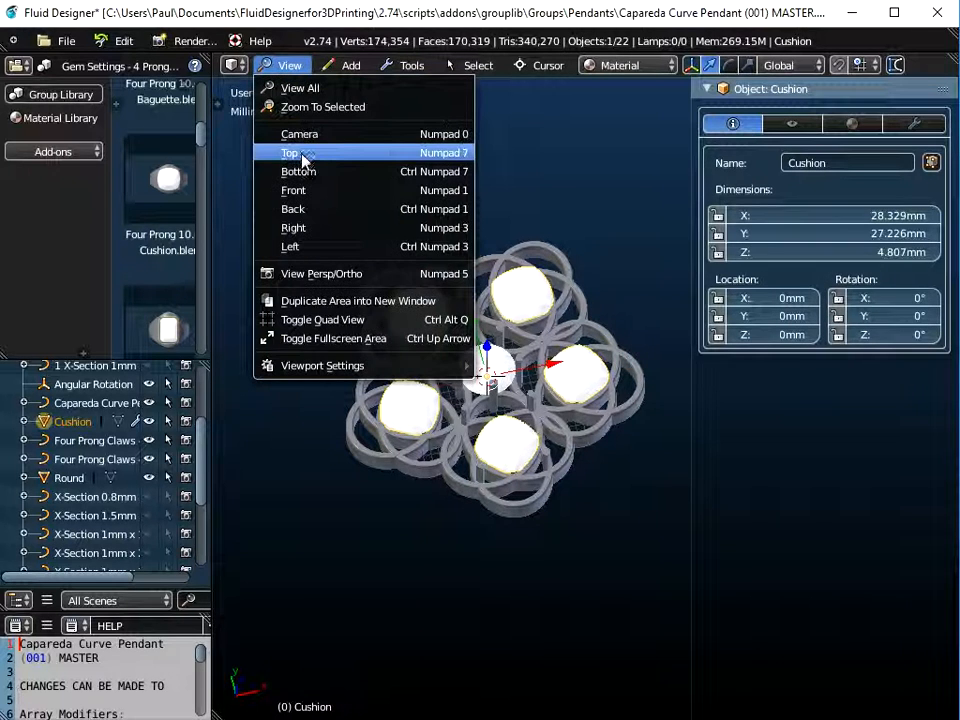
{"action": "left_click", "coordinate": [303, 158]}
{"action": "scroll", "coordinate": [521, 395], "scroll_direction": "up", "scroll_amount": 3}
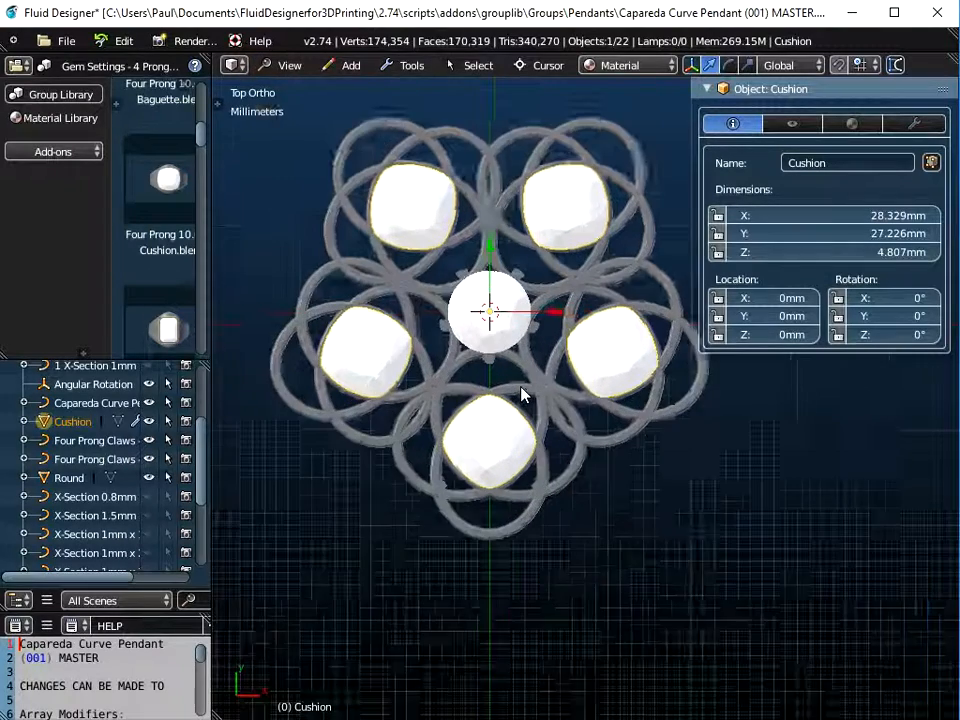
{"action": "scroll", "coordinate": [521, 395], "scroll_direction": "up", "scroll_amount": 2}
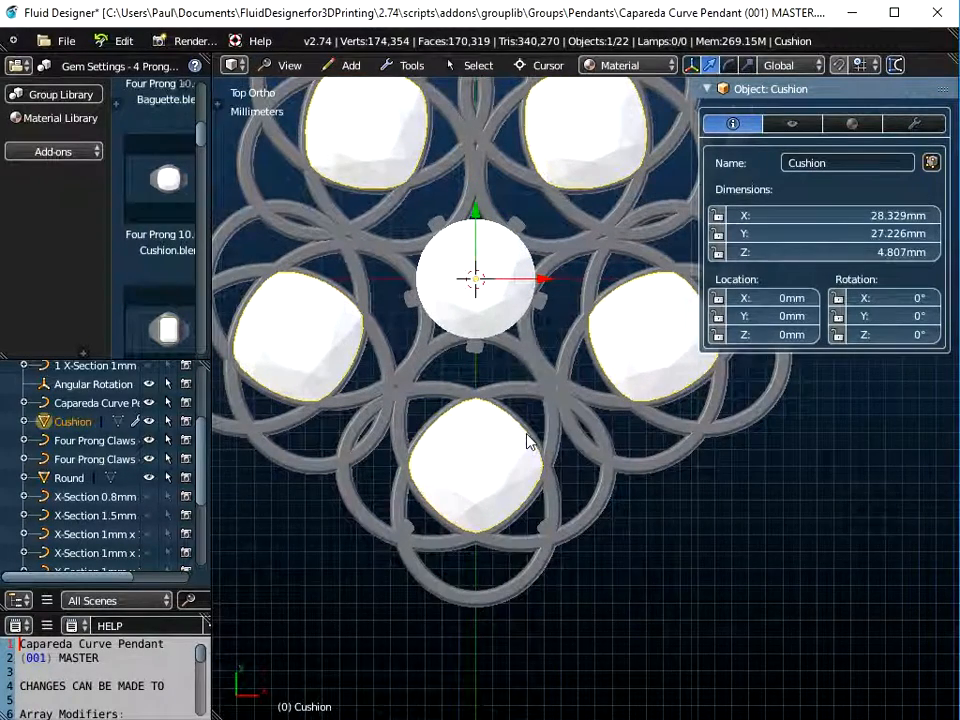
{"action": "scroll", "coordinate": [529, 441], "scroll_direction": "up", "scroll_amount": 1}
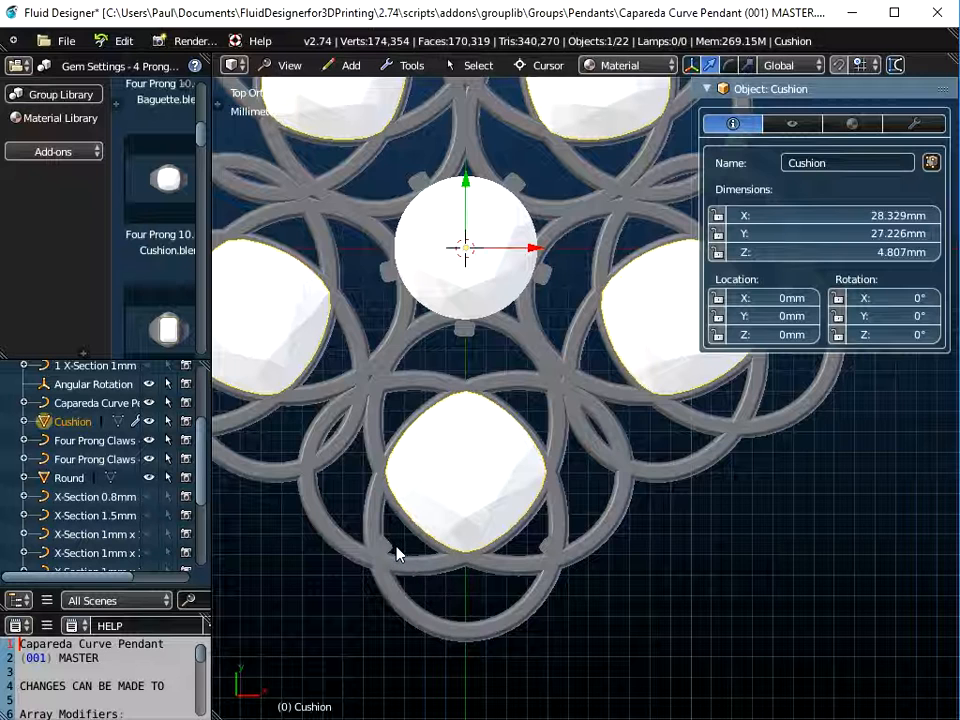
{"action": "mouse_move", "coordinate": [452, 536]}
{"action": "middle_mouse_down"}
{"action": "mouse_move", "coordinate": [467, 461]}
{"action": "mouse_move", "coordinate": [441, 525]}
{"action": "middle_mouse_up"}
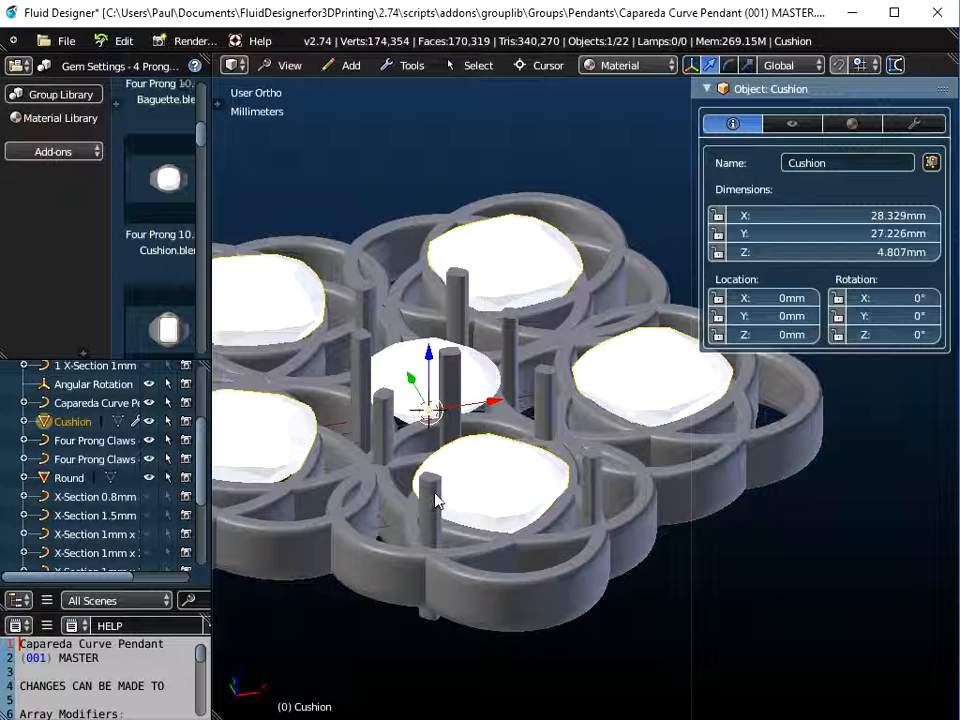
{"action": "right_click", "coordinate": [435, 500]}
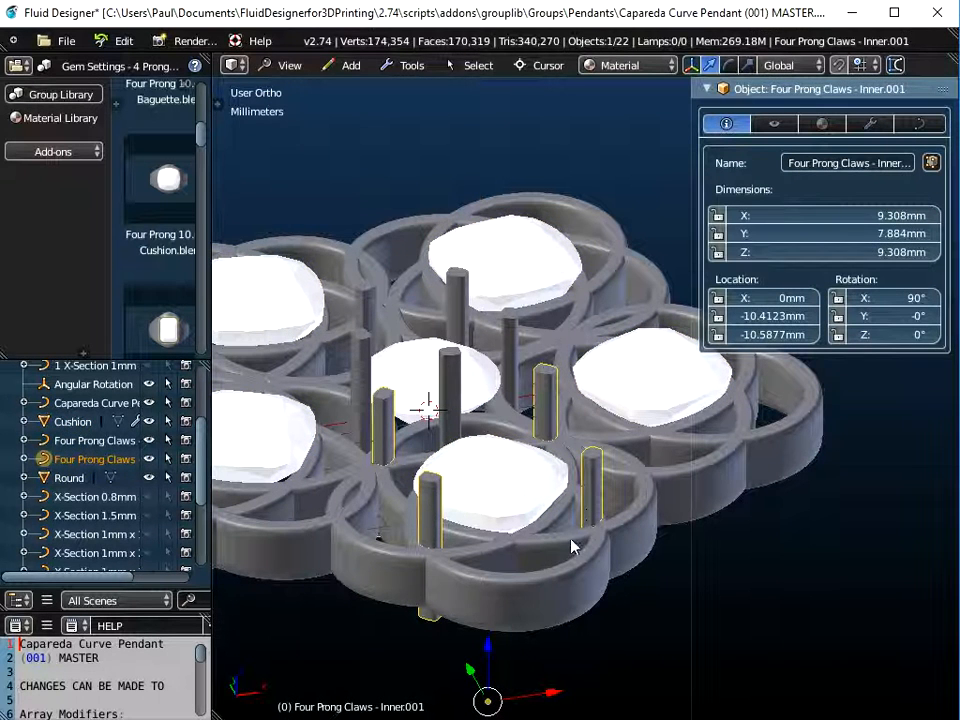
{"action": "left_click", "coordinate": [870, 123]}
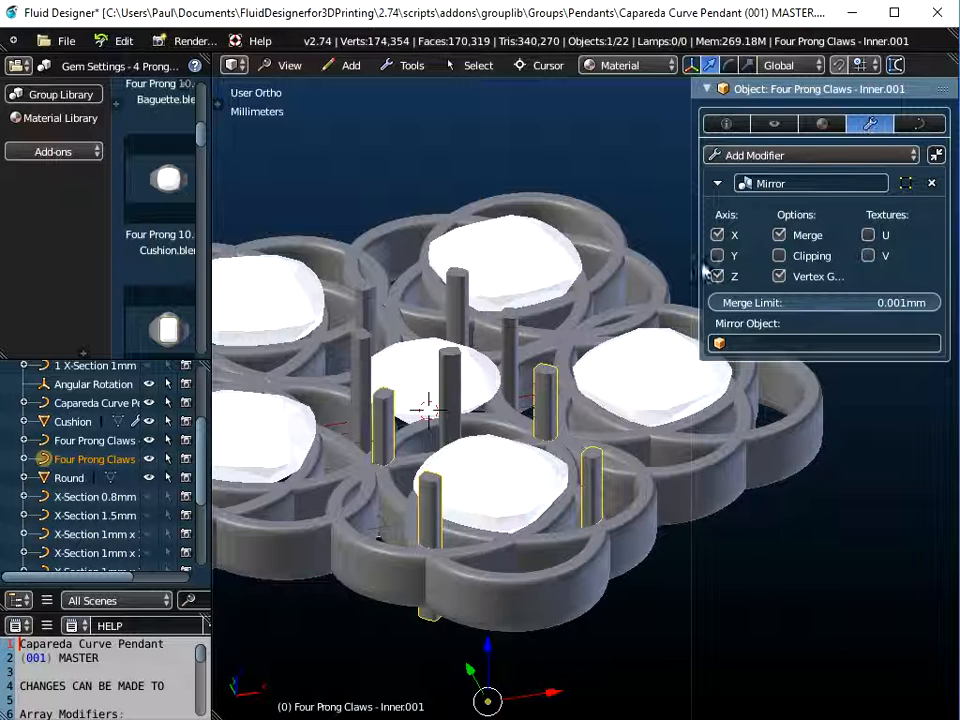
{"action": "left_click", "coordinate": [931, 184]}
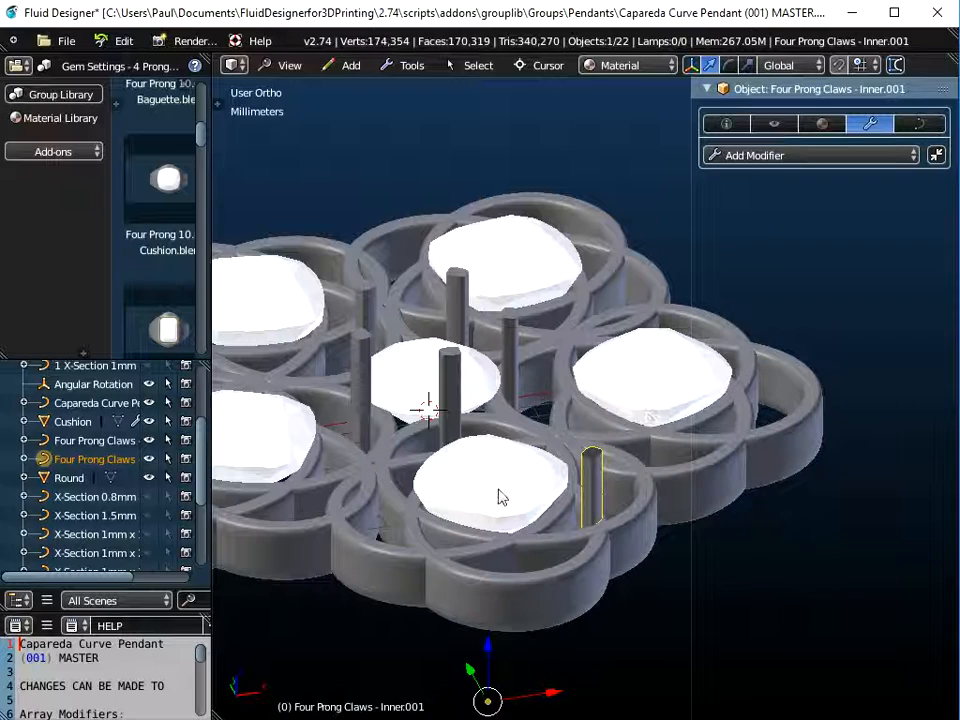
Raise the single claw's lower control point to about Y 9.32 mm so the claw ends just inside the motif's underside.
{"action": "left_click", "coordinate": [290, 65]}
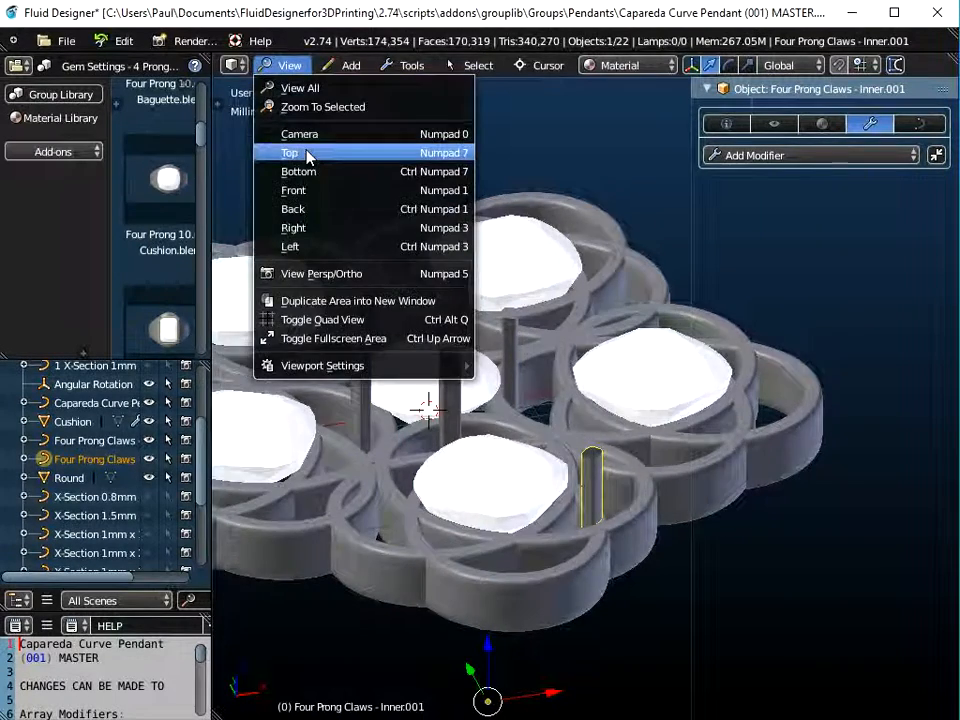
{"action": "left_click", "coordinate": [307, 153]}
{"action": "scroll", "coordinate": [574, 557], "scroll_direction": "up", "scroll_amount": 3}
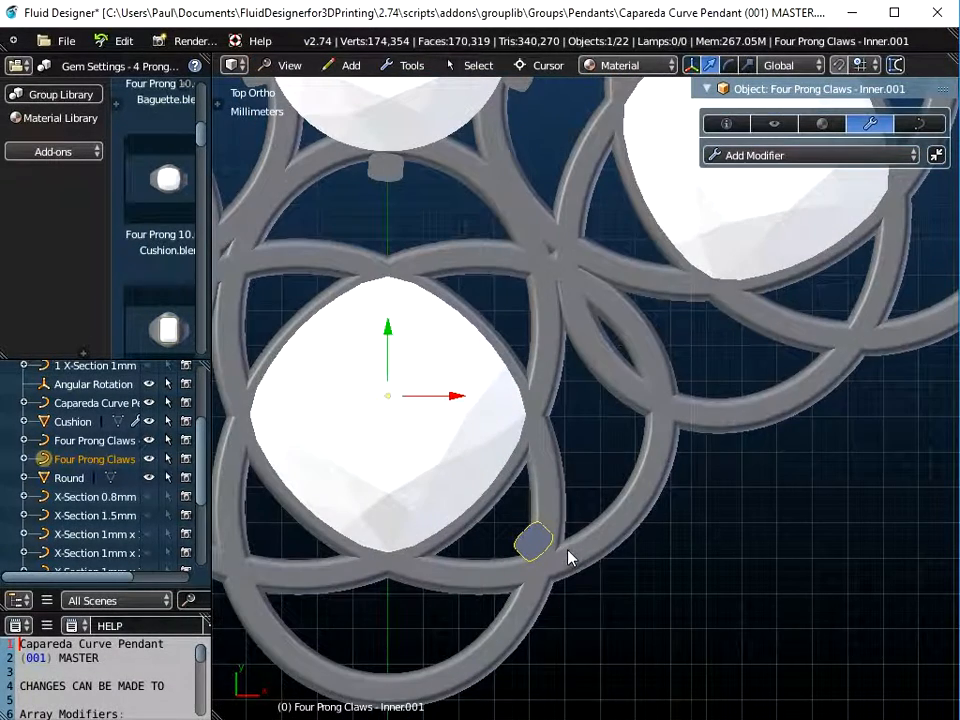
{"action": "left_click", "coordinate": [290, 65]}
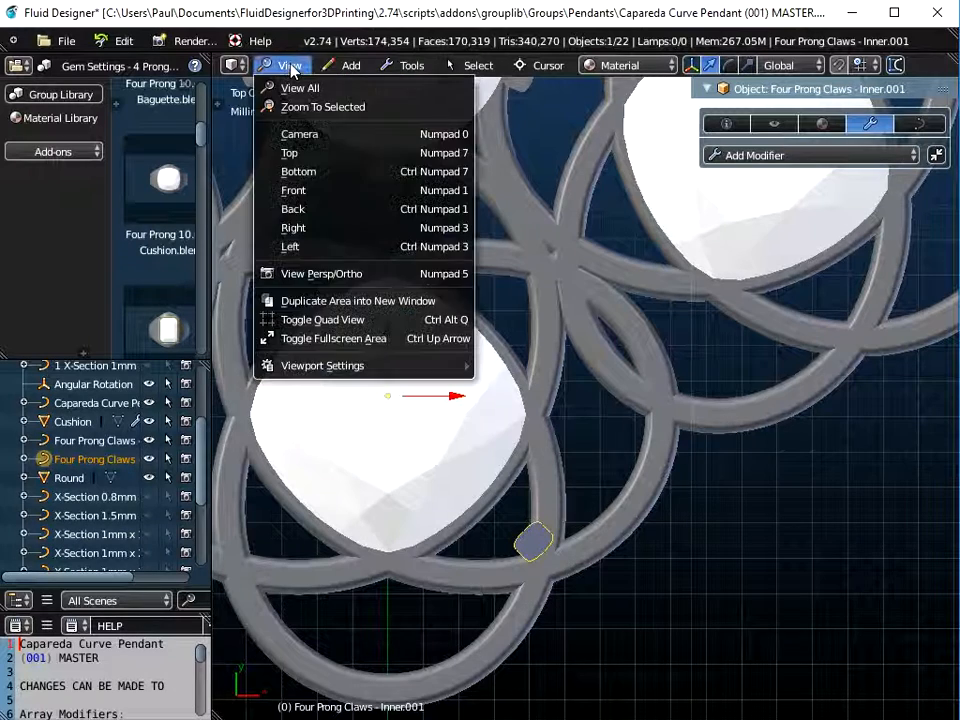
{"action": "left_click", "coordinate": [309, 153]}
{"action": "middle_click_drag", "start_coordinate": [543, 632], "coordinate": [536, 517], "text": "shift"}
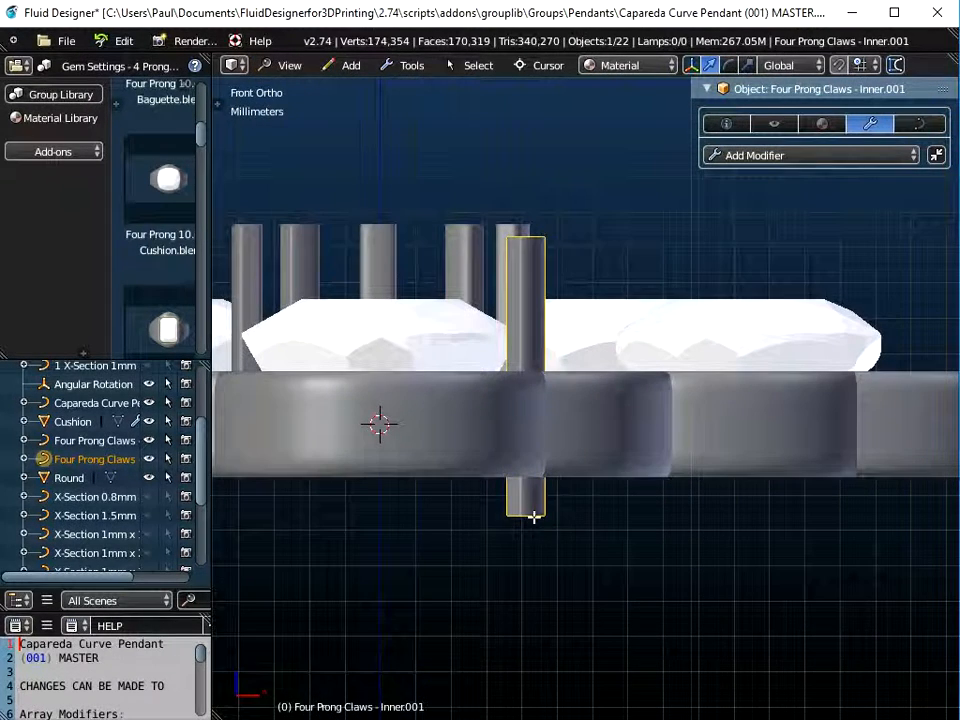
{"action": "key", "text": "Tab"}
{"action": "right_click", "coordinate": [541, 522]}
{"action": "scroll", "coordinate": [535, 514], "scroll_direction": "up", "scroll_amount": 5}
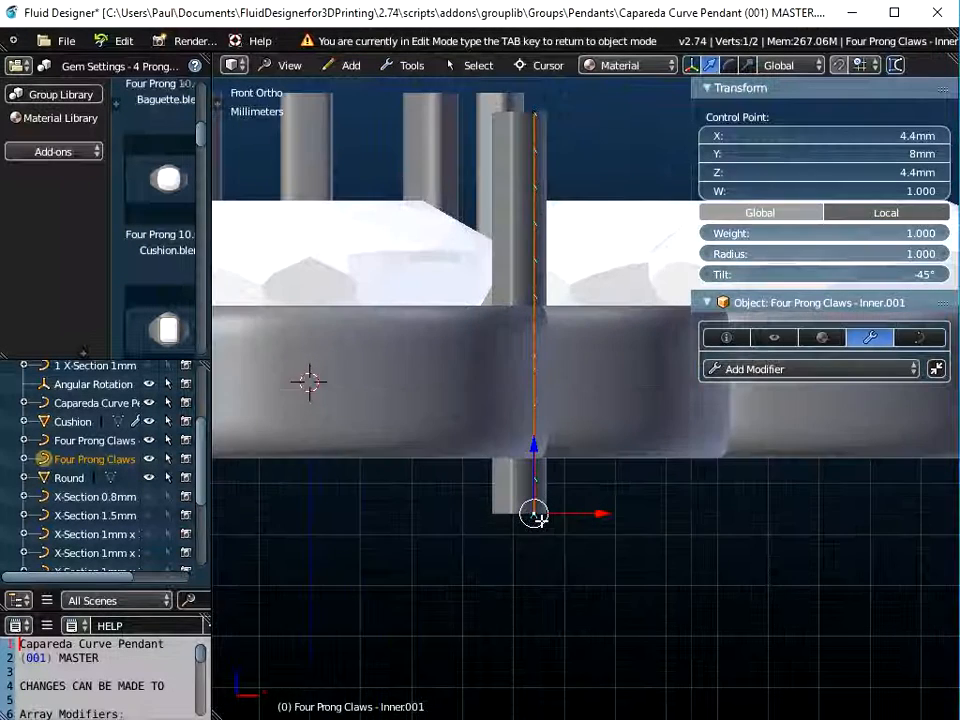
{"action": "key", "text": "g"}
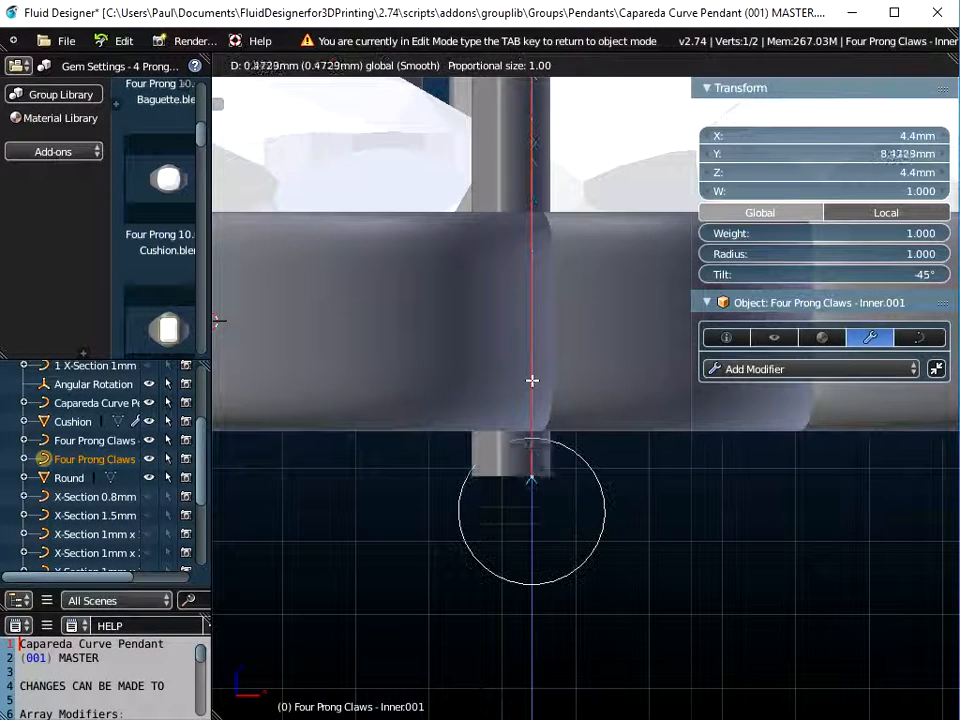
{"action": "left_click", "coordinate": [531, 347]}
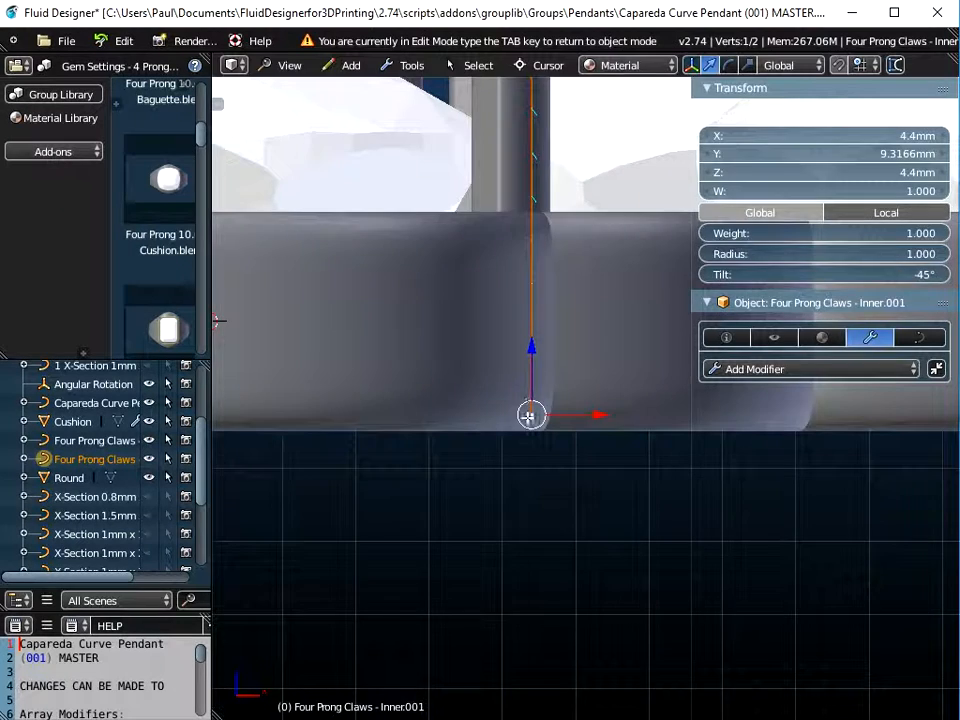
Raise the claw's upper control point to about Y 16.27 mm, level with the tops of the centre gem's claws.
{"action": "key", "text": "KP_1"}
{"action": "scroll", "coordinate": [578, 340], "scroll_direction": "down", "scroll_amount": 3}
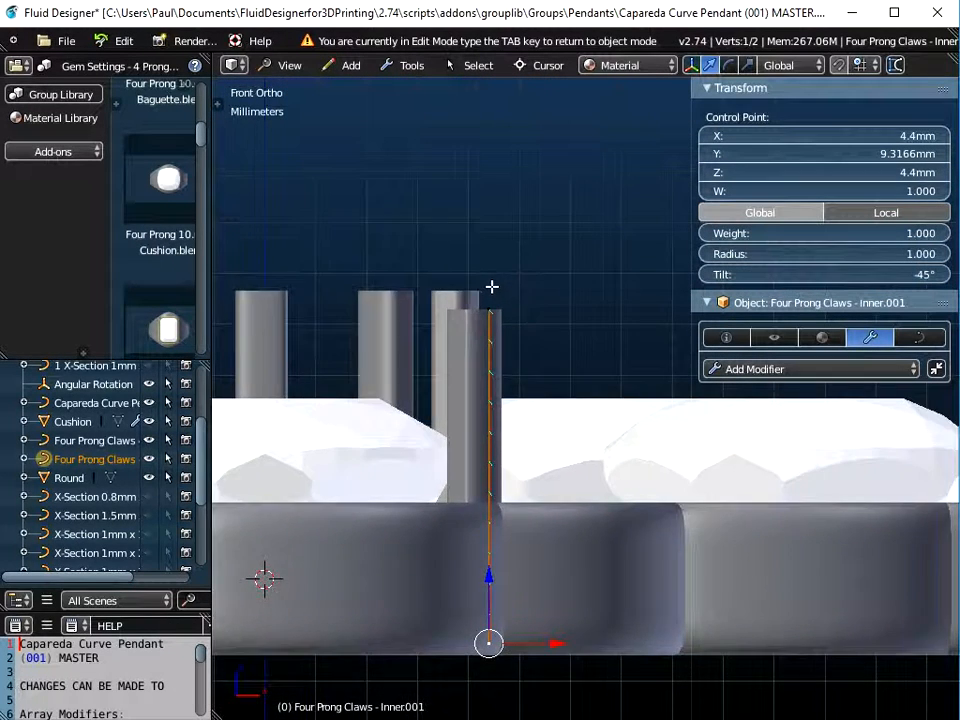
{"action": "scroll", "coordinate": [491, 285], "scroll_direction": "up", "scroll_amount": 2}
{"action": "right_click", "coordinate": [486, 322]}
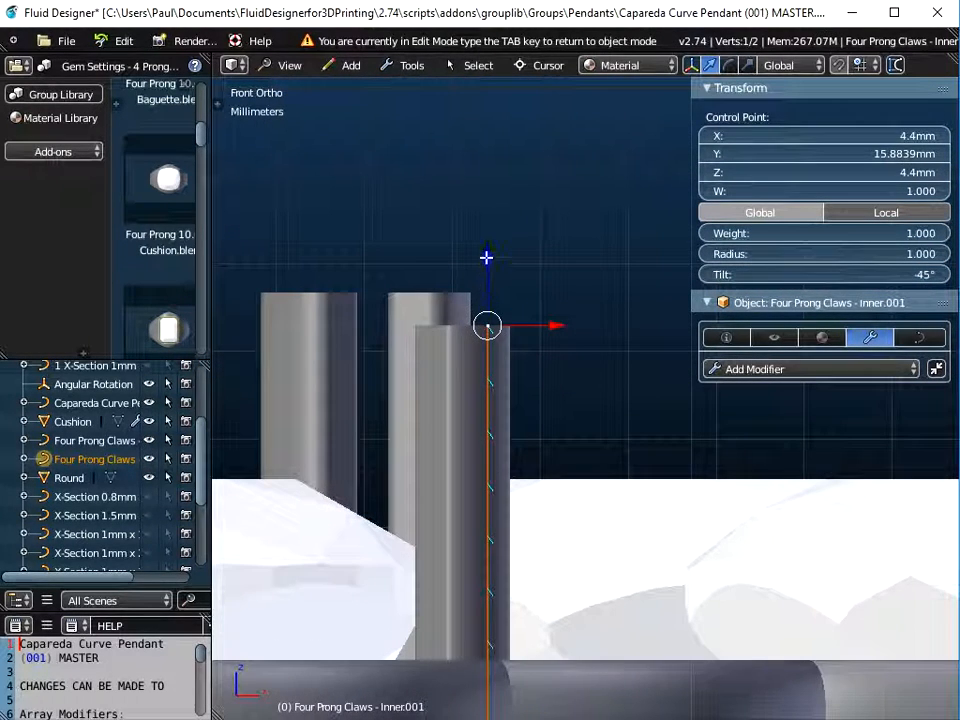
{"action": "key", "text": "g"}
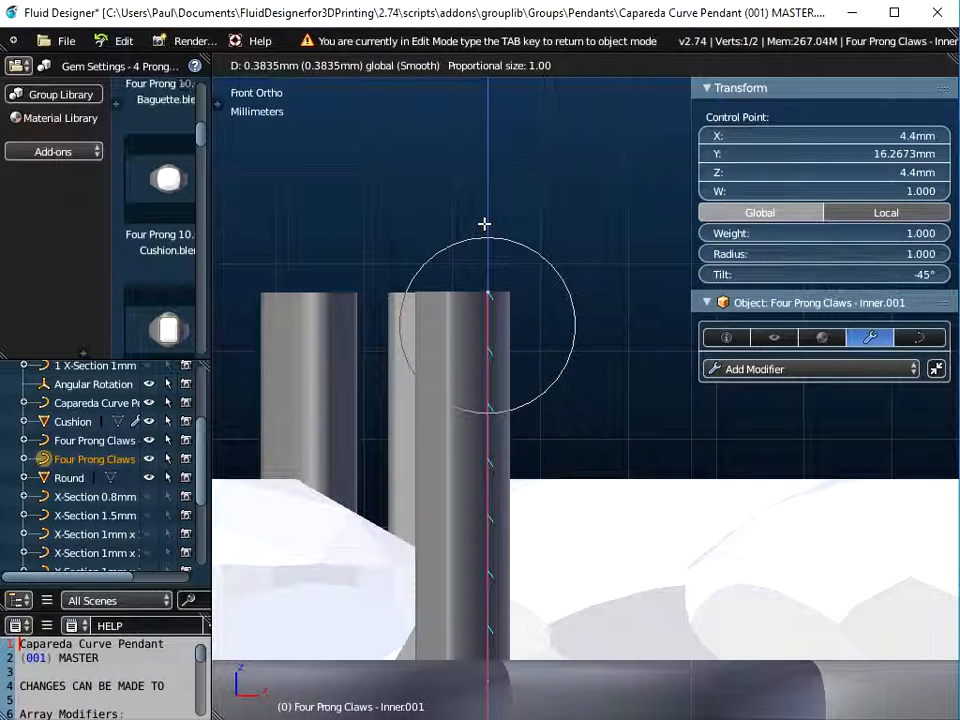
{"action": "left_click", "coordinate": [482, 223]}
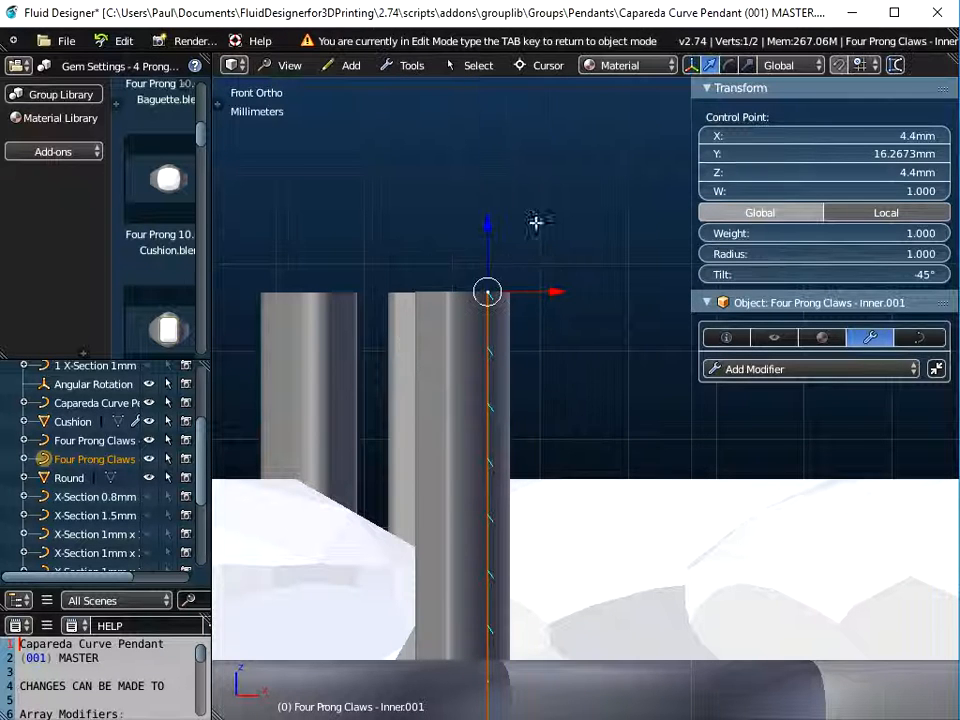
Select both claw control points and move them to the Cushion gem's outermost corner, at about X 0.16 mm and Z 5.35 mm.
{"action": "left_click", "coordinate": [841, 68]}
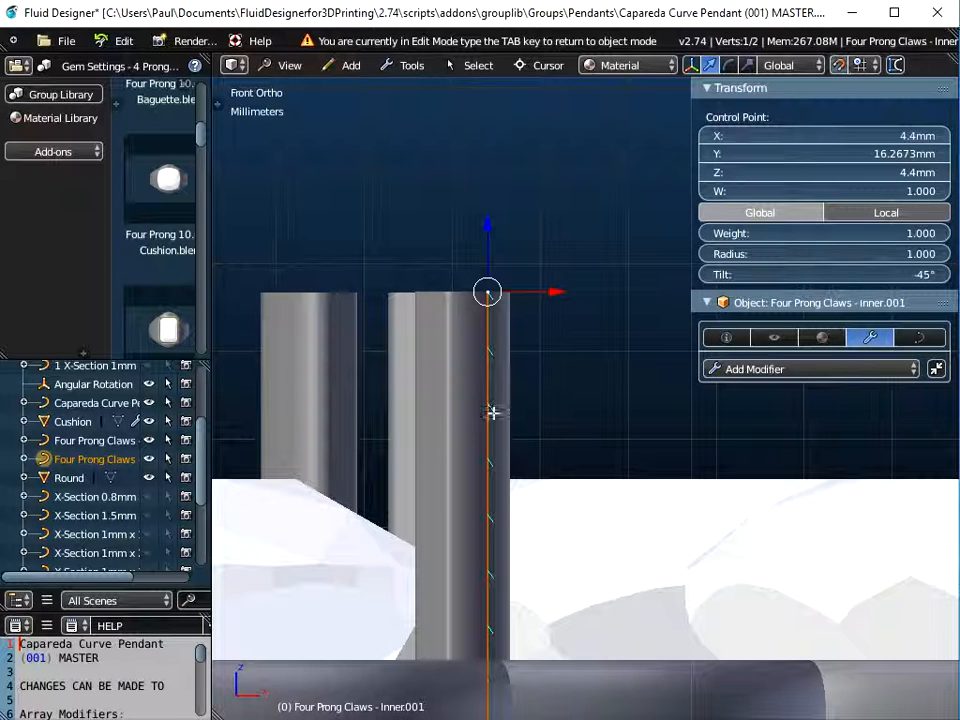
{"action": "scroll", "coordinate": [526, 393], "scroll_direction": "down", "scroll_amount": 3}
{"action": "middle_click_drag", "start_coordinate": [555, 399], "coordinate": [555, 461]}
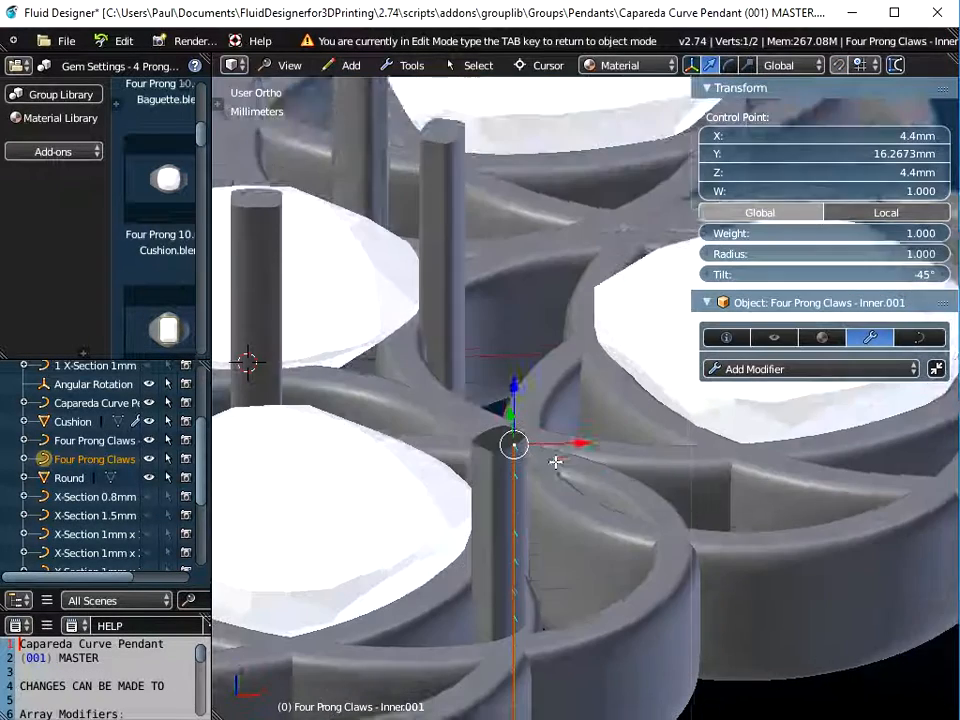
{"action": "scroll", "coordinate": [555, 461], "scroll_direction": "down", "scroll_amount": 4}
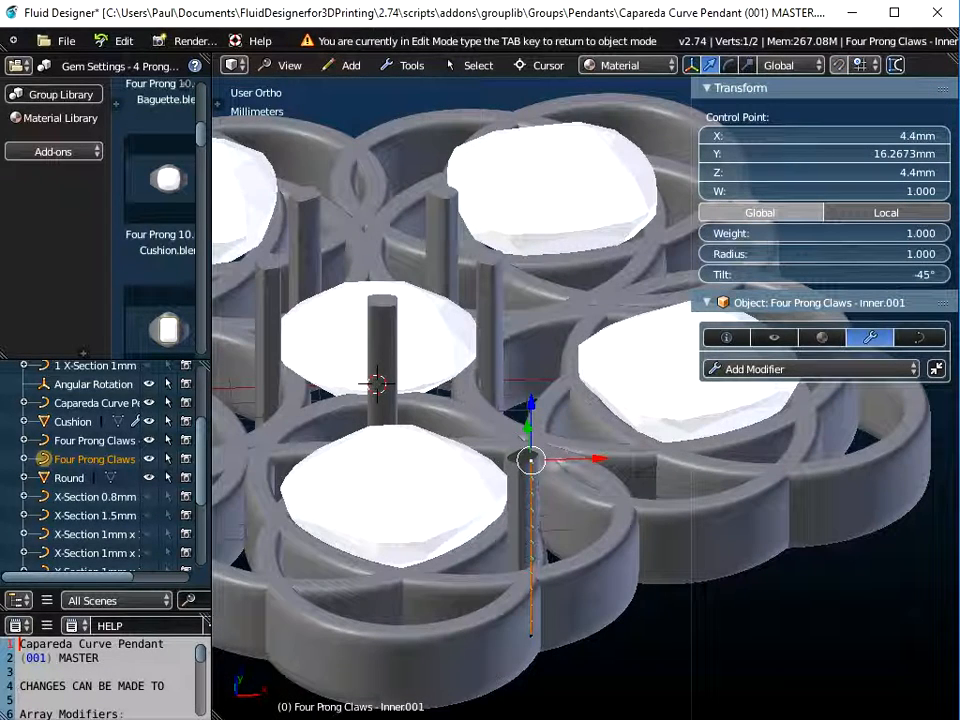
{"action": "right_click", "coordinate": [543, 632], "text": "shift"}
{"action": "middle_click_drag", "start_coordinate": [580, 626], "coordinate": [505, 600]}
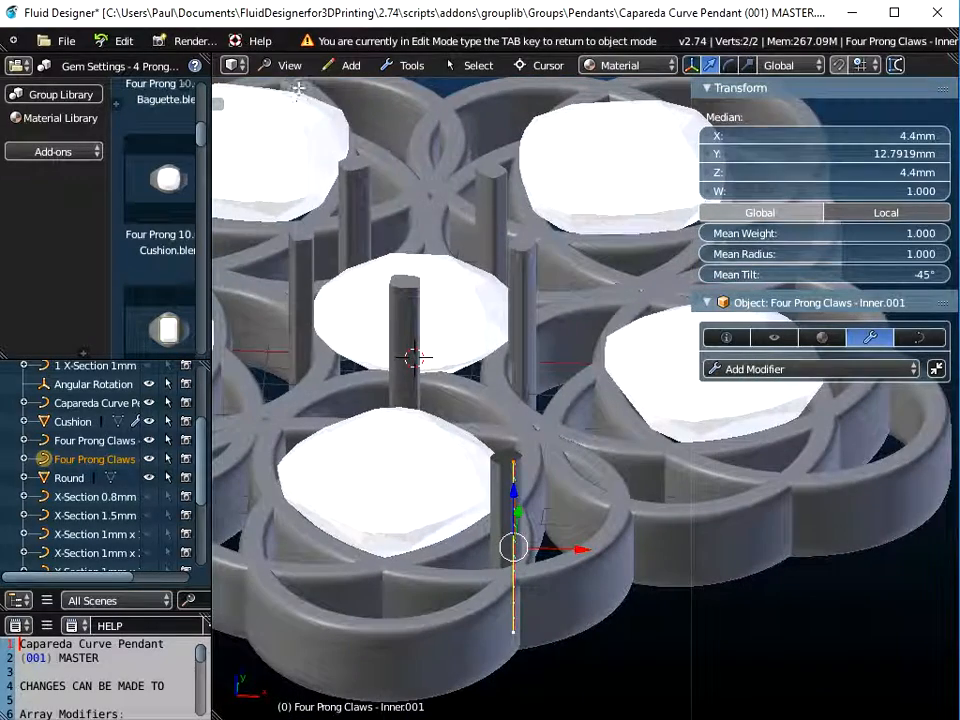
{"action": "left_click", "coordinate": [286, 65]}
{"action": "left_click", "coordinate": [301, 153]}
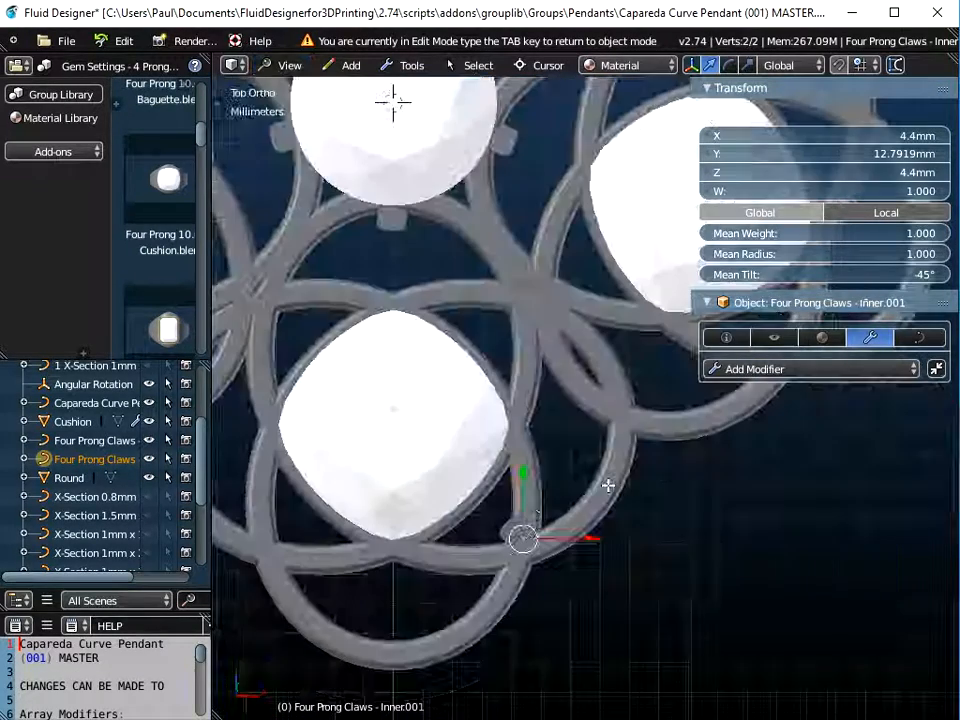
{"action": "middle_click_drag", "start_coordinate": [519, 589], "coordinate": [587, 501], "text": "shift"}
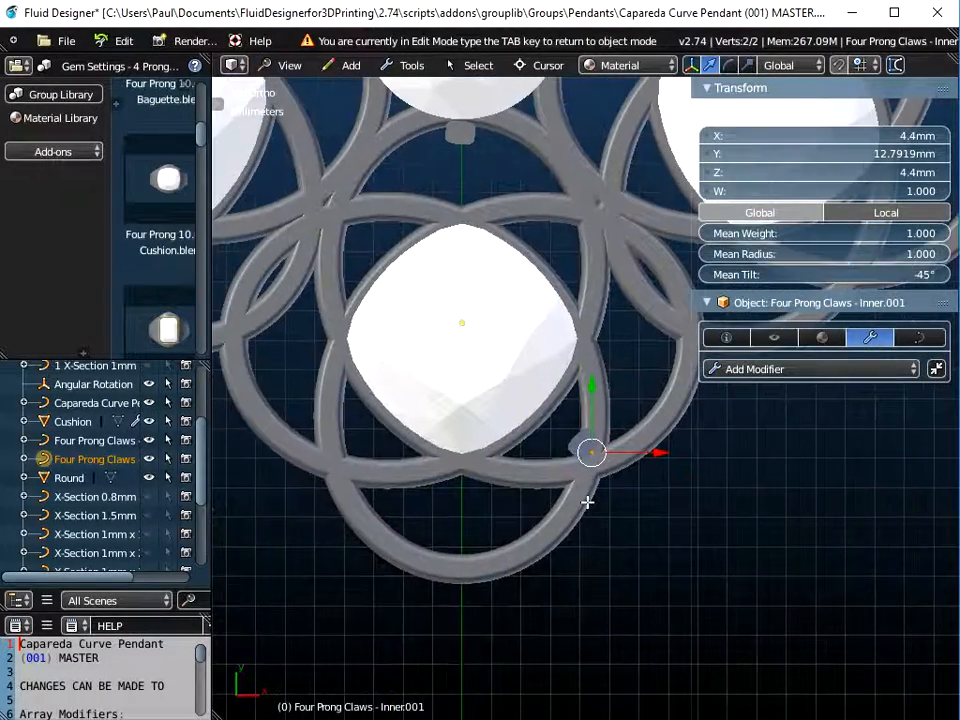
{"action": "scroll", "coordinate": [499, 471], "scroll_direction": "up", "scroll_amount": 1}
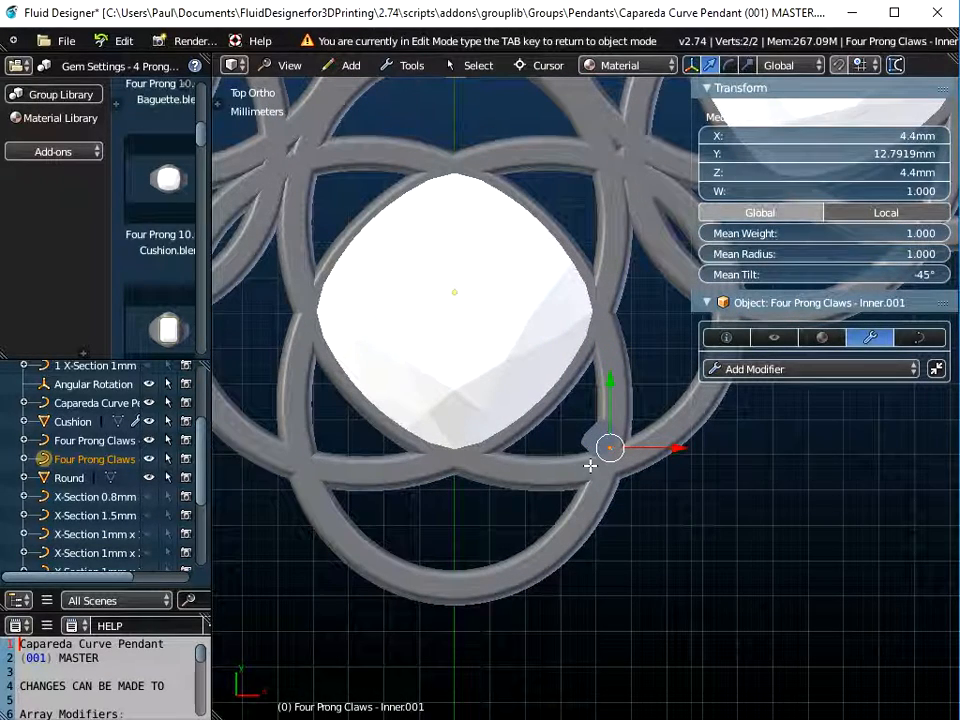
{"action": "key", "text": "g"}
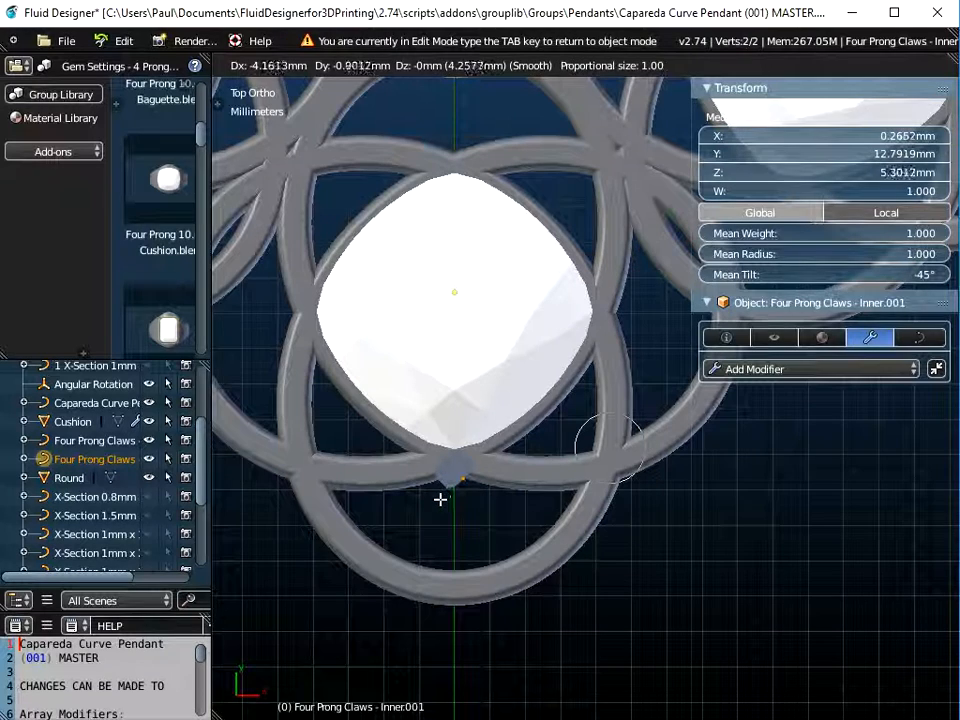
{"action": "left_click", "coordinate": [440, 498]}
Set the mean tilt of the claw's control points to -90° so its flat side faces the gem corner.
{"action": "scroll", "coordinate": [455, 482], "scroll_direction": "up", "scroll_amount": 3}
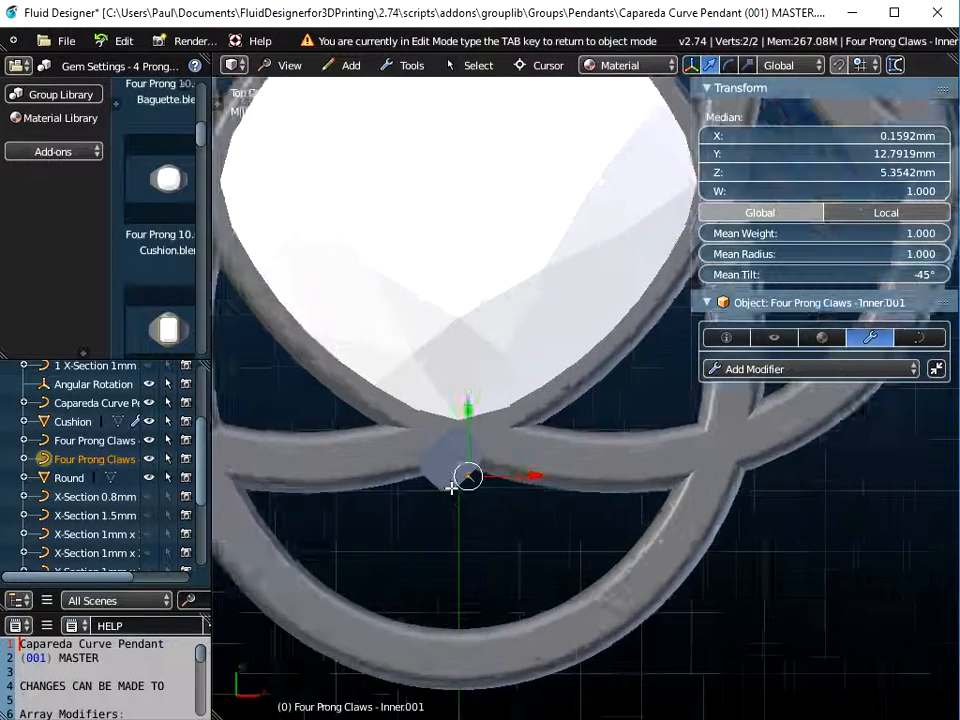
{"action": "scroll", "coordinate": [452, 487], "scroll_direction": "up", "scroll_amount": 3}
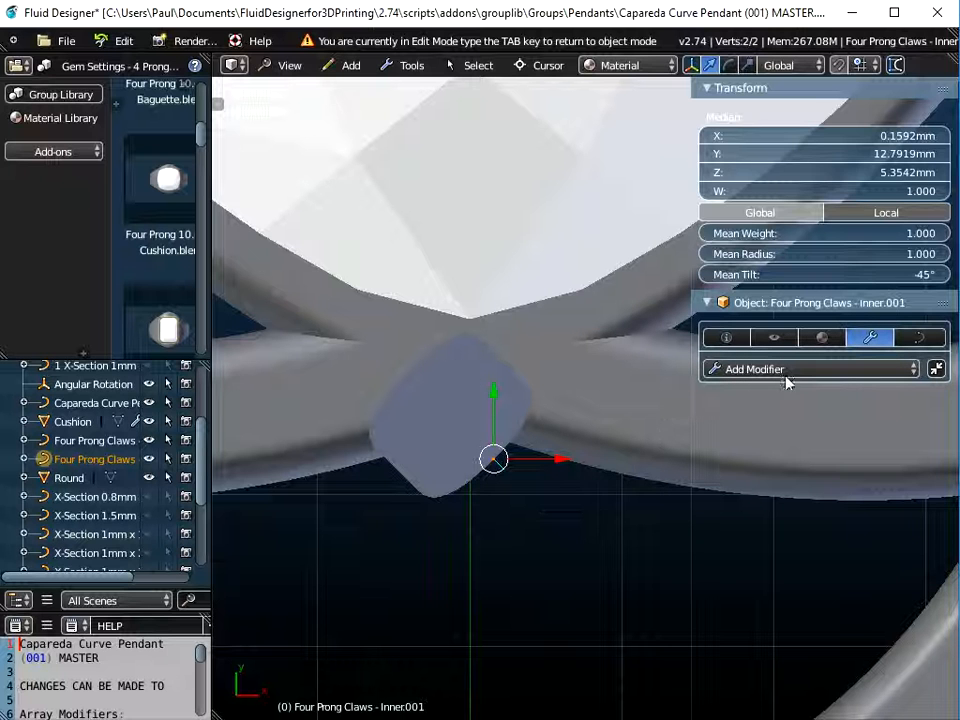
{"action": "middle_click_drag", "start_coordinate": [578, 568], "coordinate": [610, 560]}
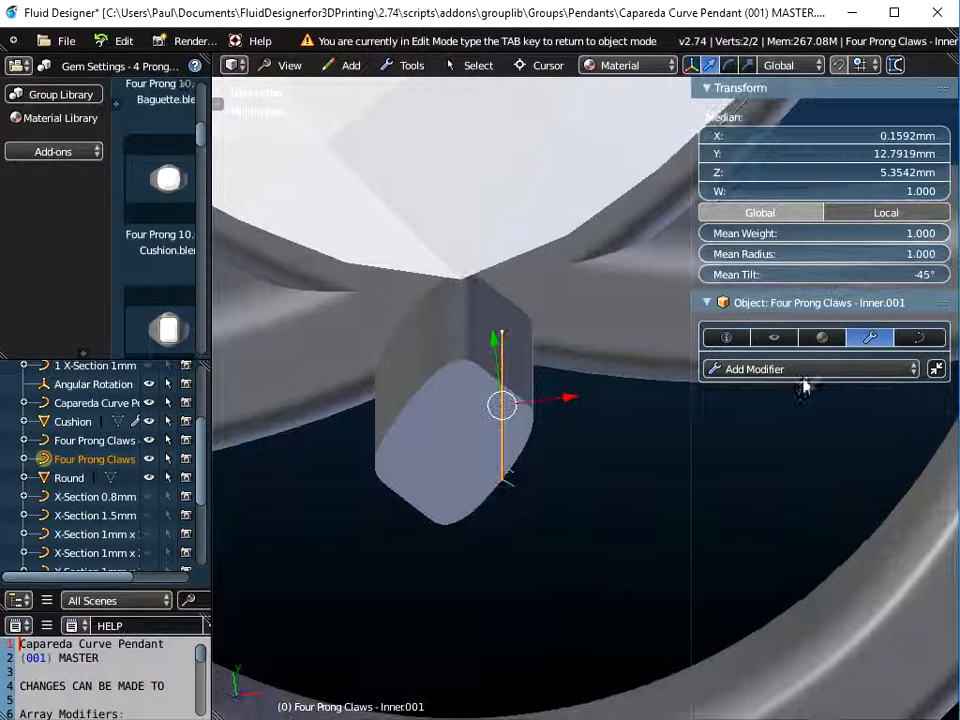
{"action": "left_click", "coordinate": [862, 275]}
{"action": "key", "text": "BackSpace"}
{"action": "type", "text": "-90"}
{"action": "key", "text": "Return"}
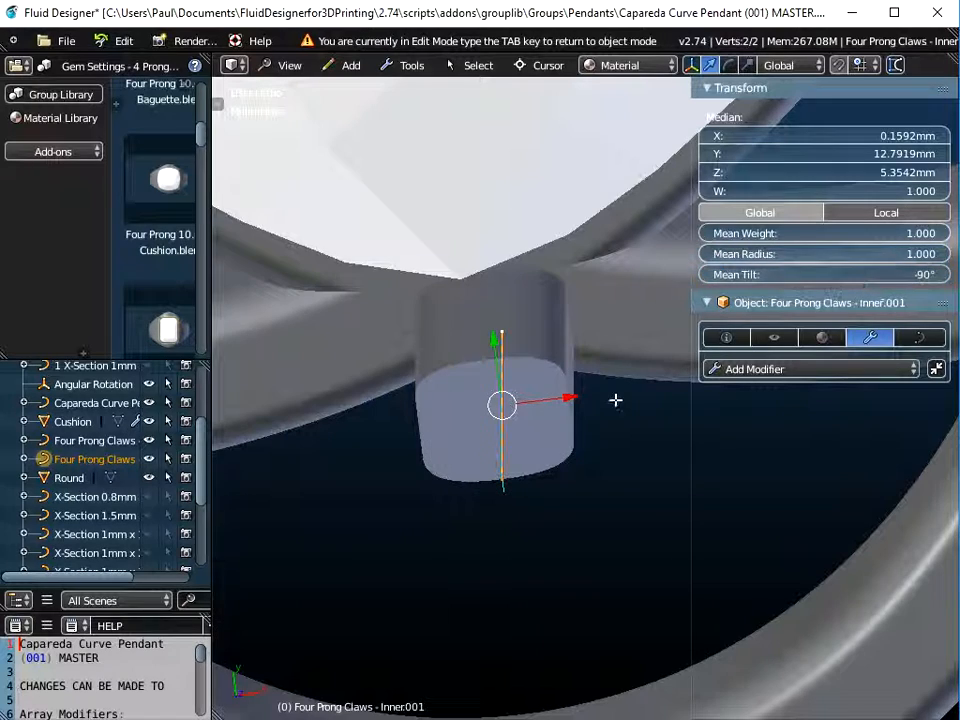
Centre the claw on the gem's outer corner at about X 0 mm and shift it slightly outward to about Z 5.49 mm.
{"action": "middle_click_drag", "start_coordinate": [527, 557], "coordinate": [549, 530]}
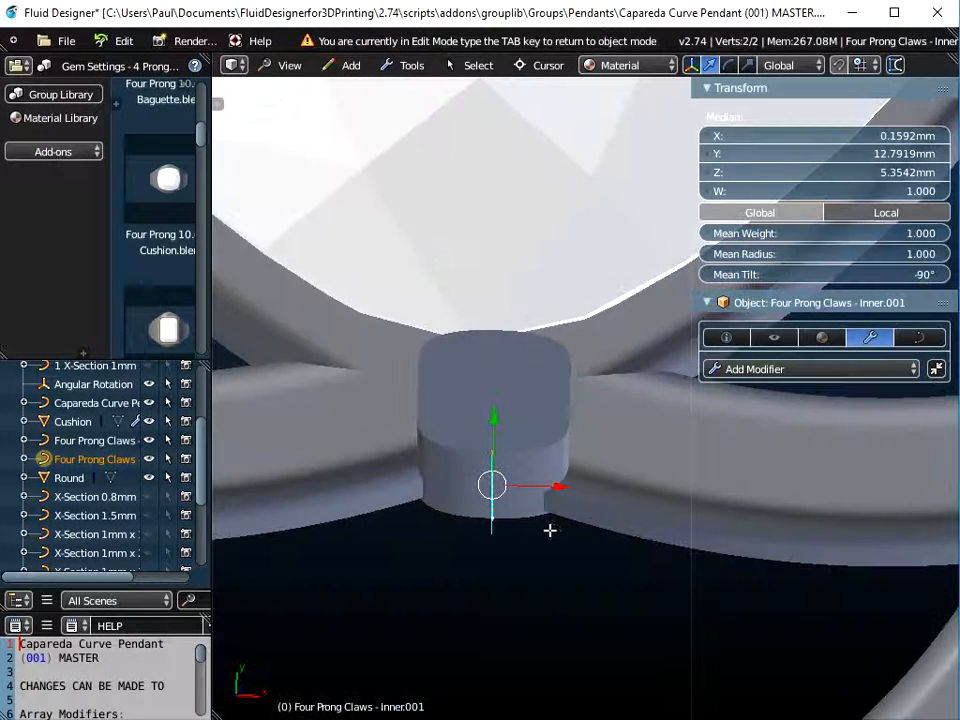
{"action": "left_click", "coordinate": [289, 65]}
{"action": "left_click", "coordinate": [291, 152]}
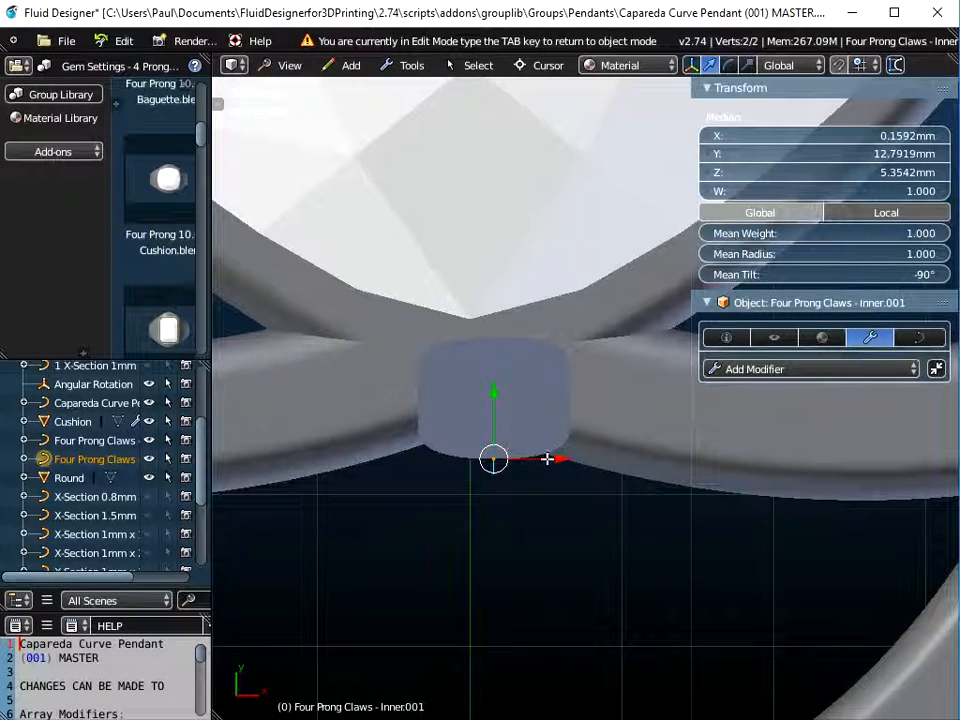
{"action": "scroll", "coordinate": [529, 478], "scroll_direction": "up", "scroll_amount": 4}
{"action": "left_click_drag", "start_coordinate": [509, 426], "coordinate": [450, 414]}
{"action": "scroll", "coordinate": [497, 476], "scroll_direction": "down", "scroll_amount": 4}
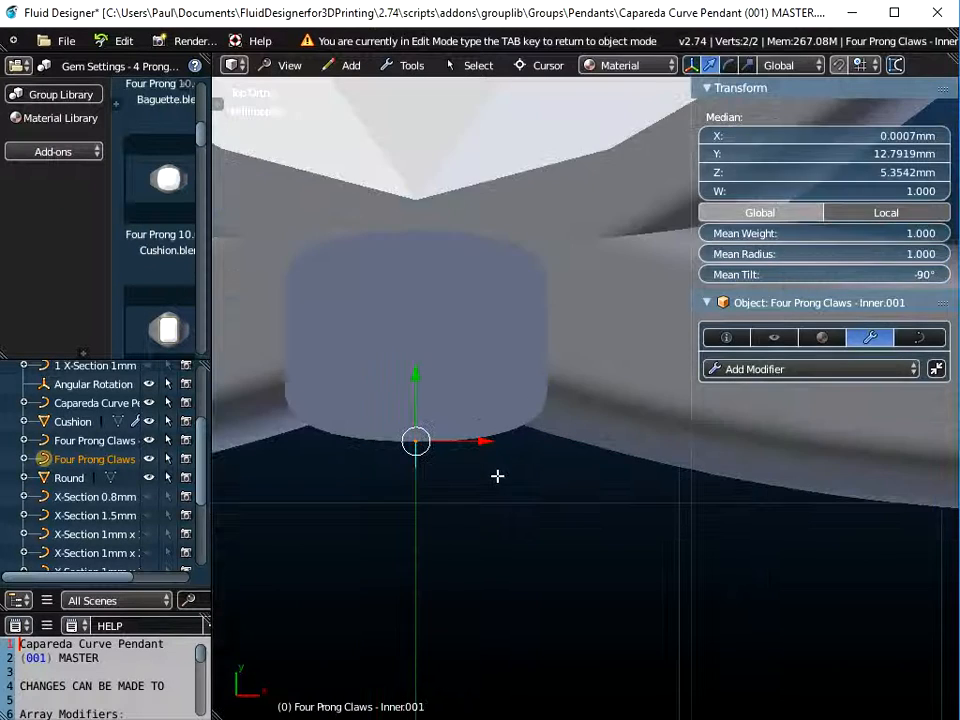
{"action": "left_click_drag", "start_coordinate": [455, 390], "coordinate": [455, 407]}
{"action": "middle_click_drag", "start_coordinate": [497, 546], "coordinate": [580, 505]}
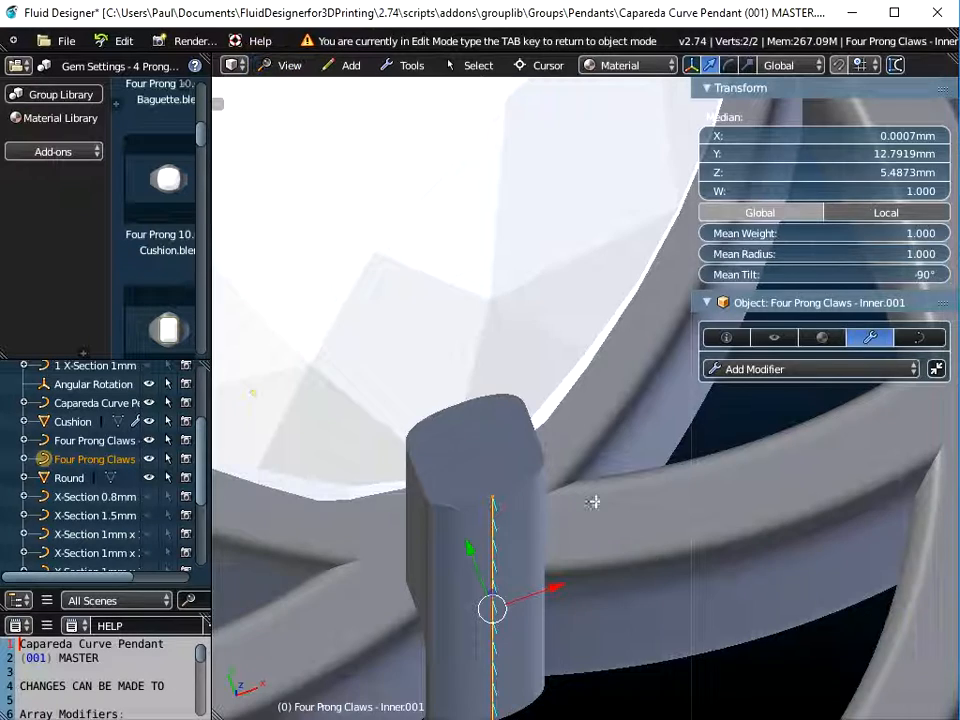
Duplicate the finished claw and move the copy along Y to the Cushion gem's opposite corner, facing the centre gem.
{"action": "scroll", "coordinate": [538, 430], "scroll_direction": "down", "scroll_amount": 3}
{"action": "left_click", "coordinate": [289, 65]}
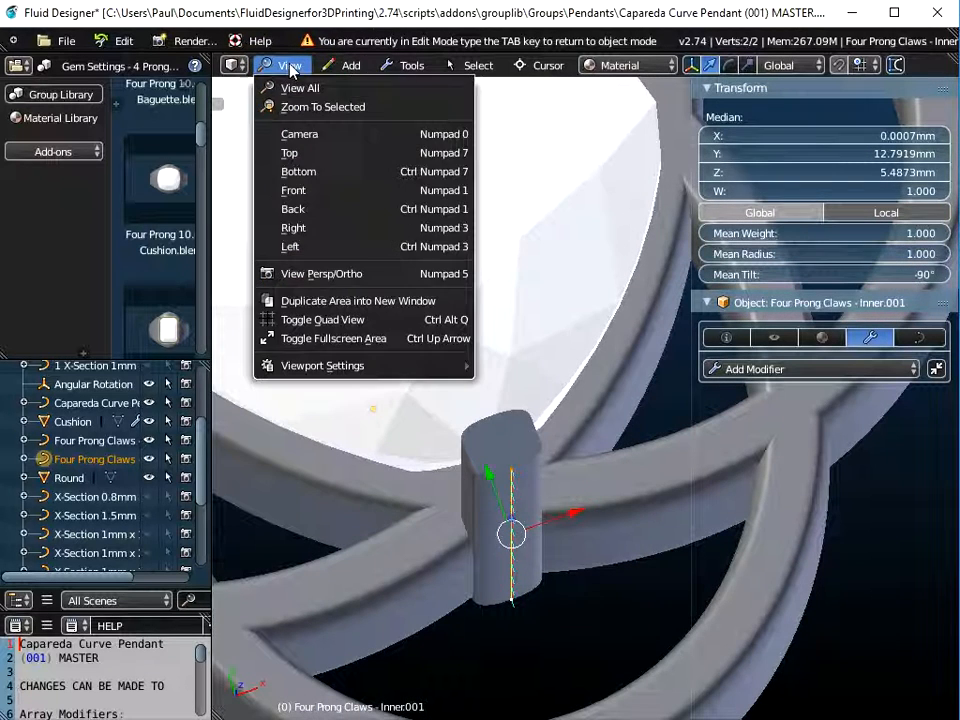
{"action": "left_click", "coordinate": [300, 152]}
{"action": "scroll", "coordinate": [534, 379], "scroll_direction": "down", "scroll_amount": 2}
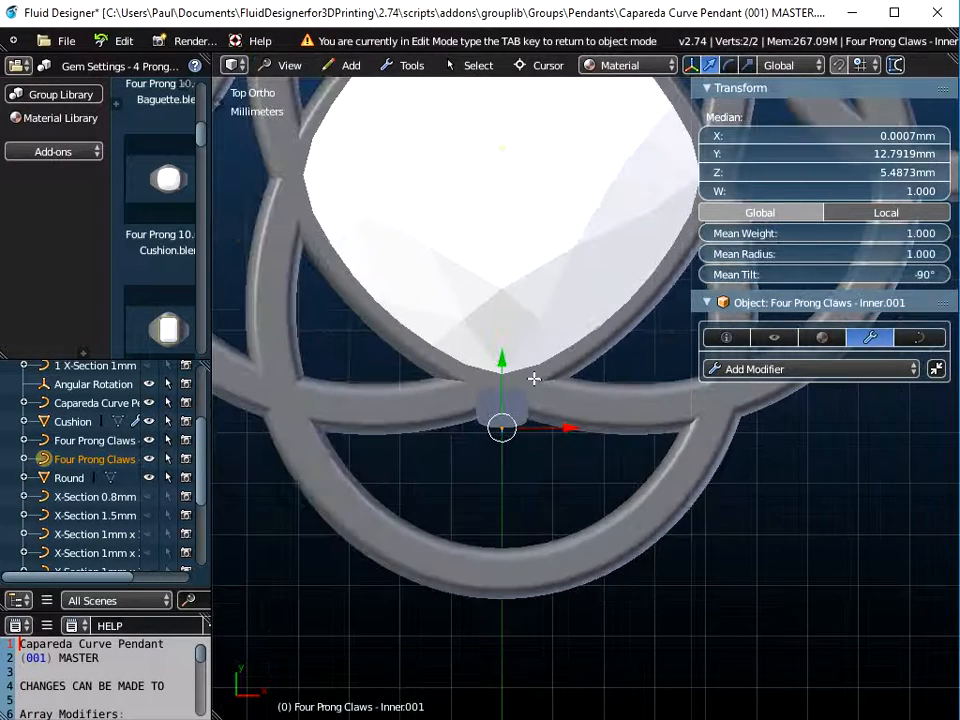
{"action": "key", "text": "Tab"}
{"action": "scroll", "coordinate": [536, 402], "scroll_direction": "down", "scroll_amount": 3}
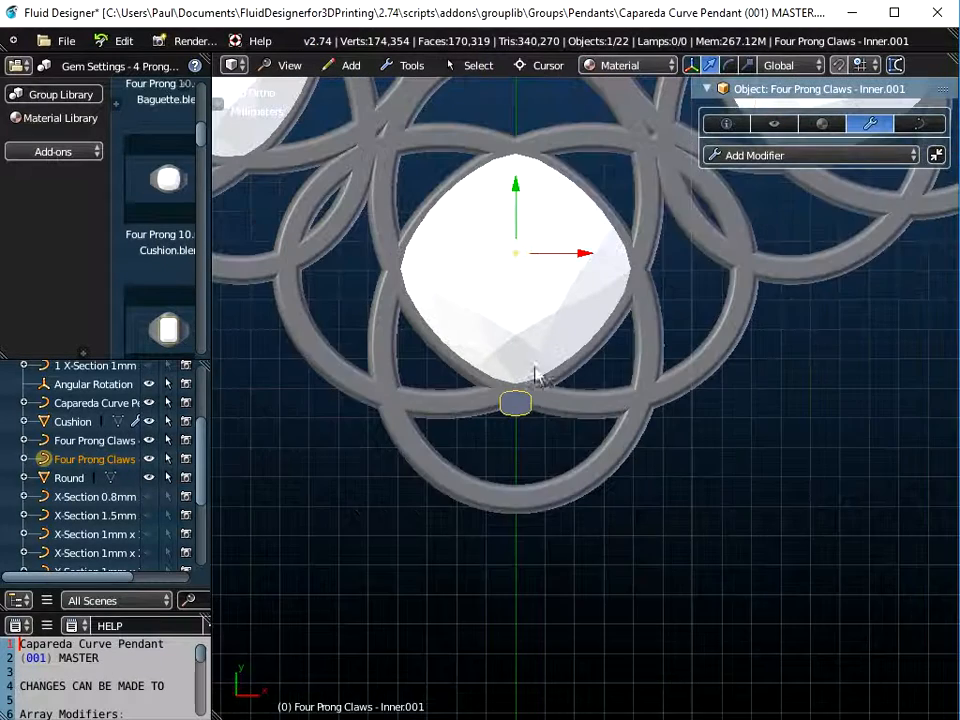
{"action": "scroll", "coordinate": [540, 381], "scroll_direction": "up", "scroll_amount": 2, "text": "shift"}
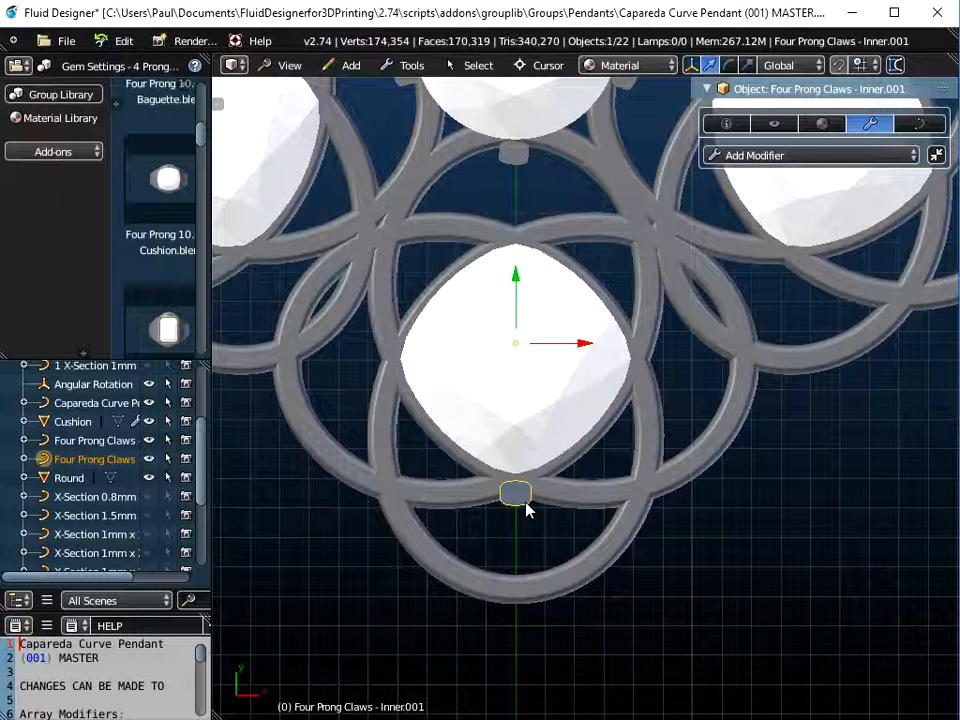
{"action": "left_click", "coordinate": [410, 65]}
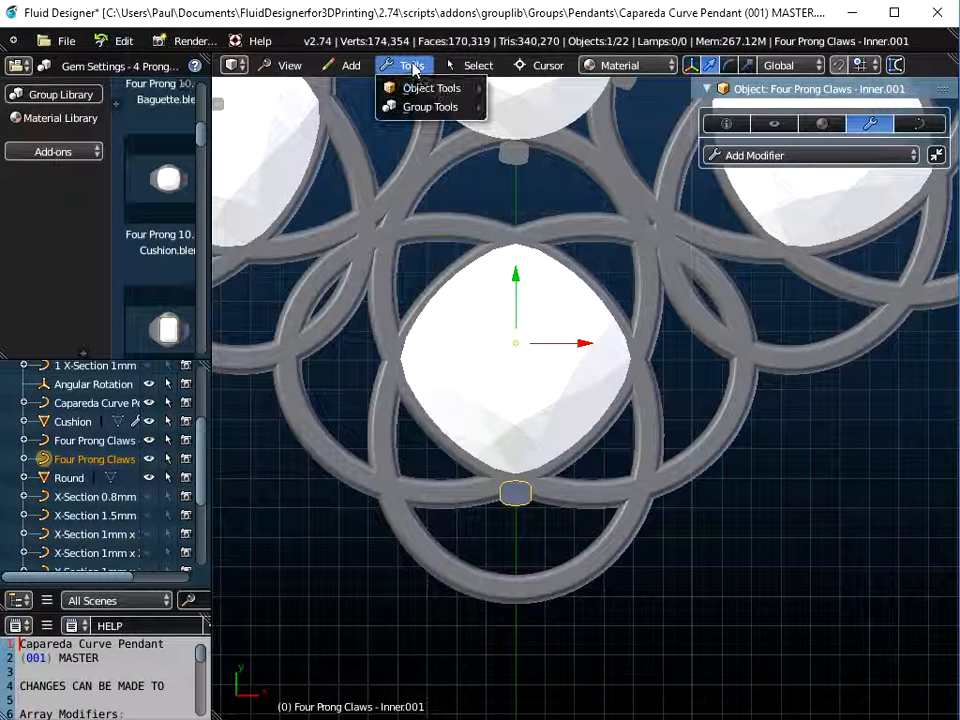
{"action": "mouse_move", "coordinate": [430, 88]}
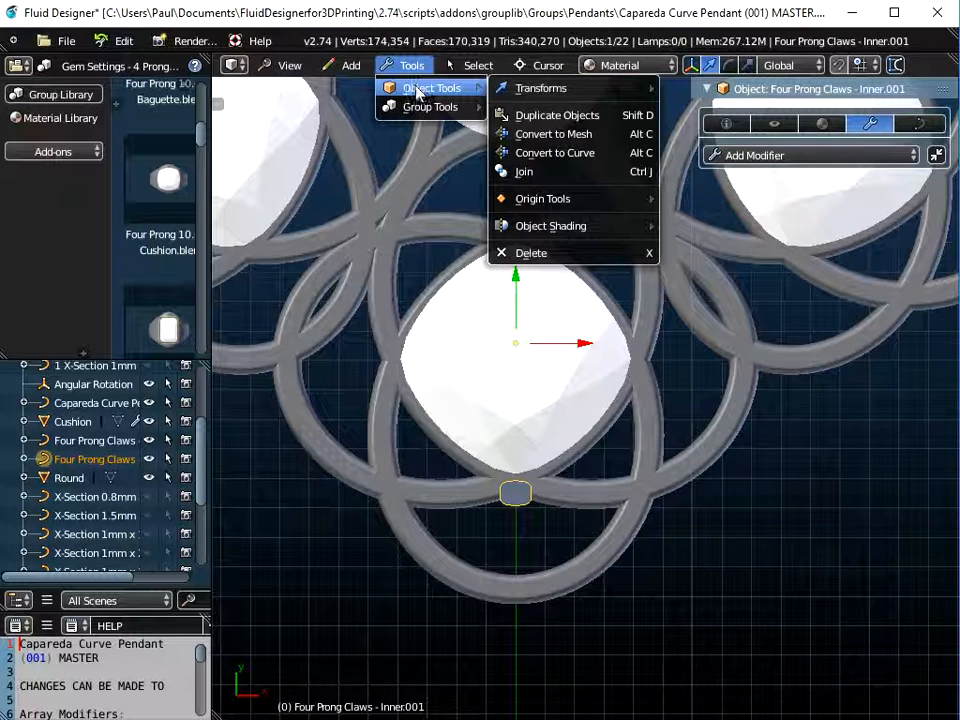
{"action": "left_click", "coordinate": [558, 118]}
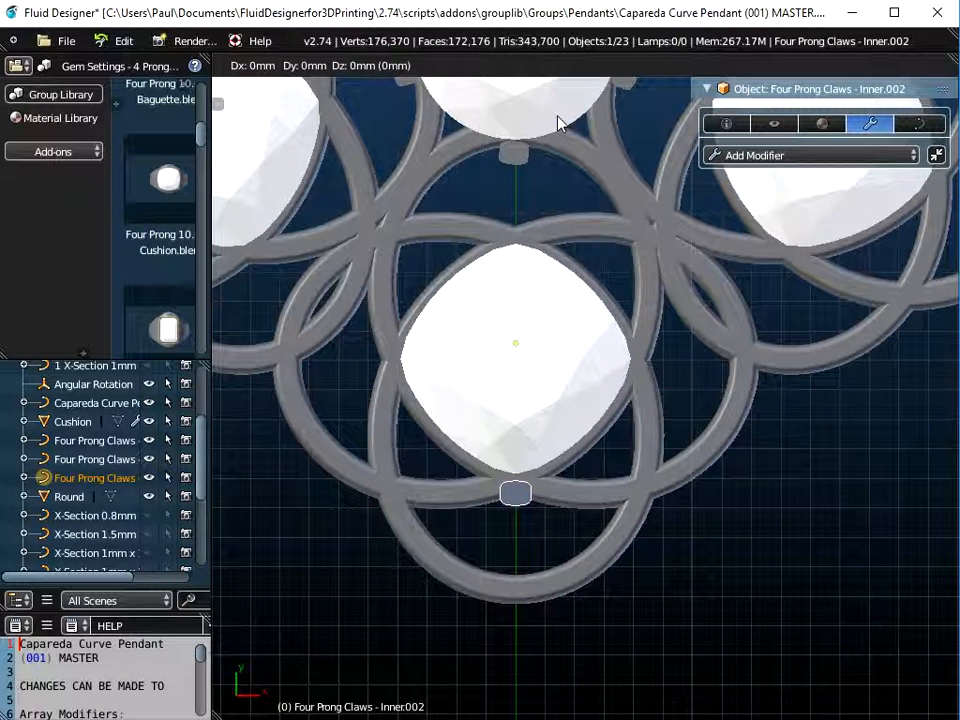
{"action": "left_click", "coordinate": [558, 117]}
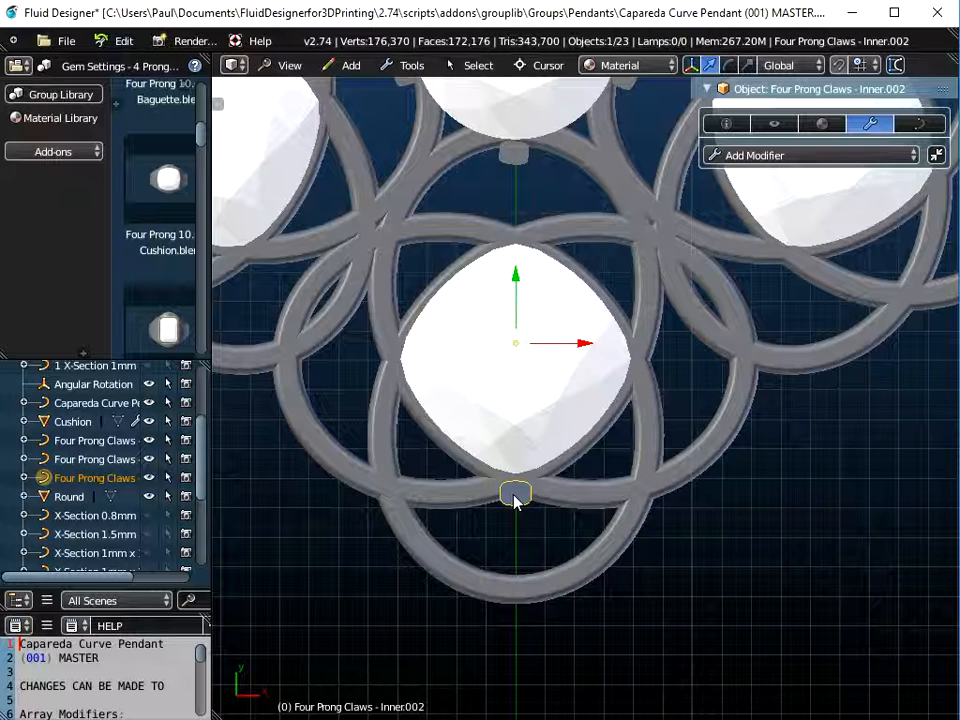
{"action": "left_click_drag", "start_coordinate": [516, 285], "coordinate": [522, 656]}
{"action": "middle_click_drag", "start_coordinate": [482, 623], "coordinate": [549, 568]}
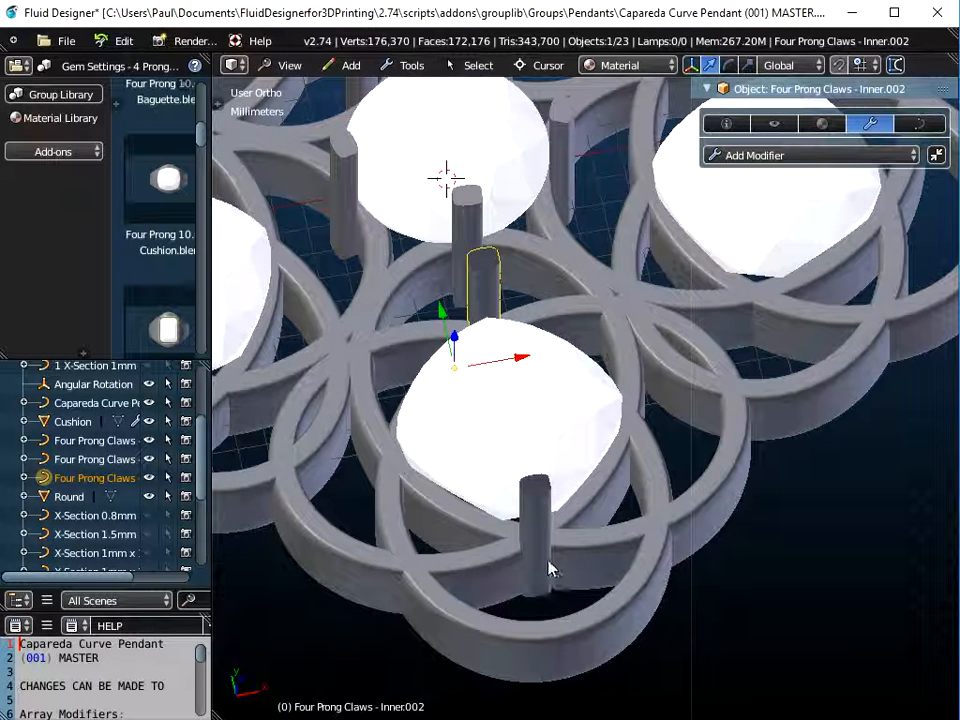
Join the two Cushion gem claws into a single curve object.
{"action": "right_click", "coordinate": [536, 508], "text": "shift"}
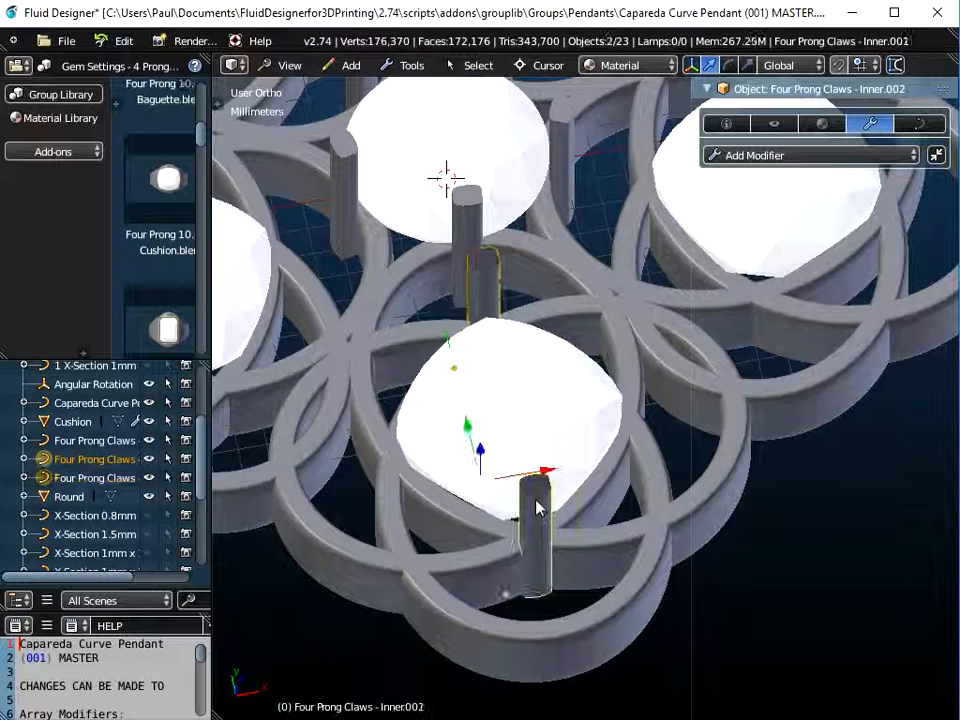
{"action": "left_click", "coordinate": [412, 66]}
{"action": "mouse_move", "coordinate": [424, 89]}
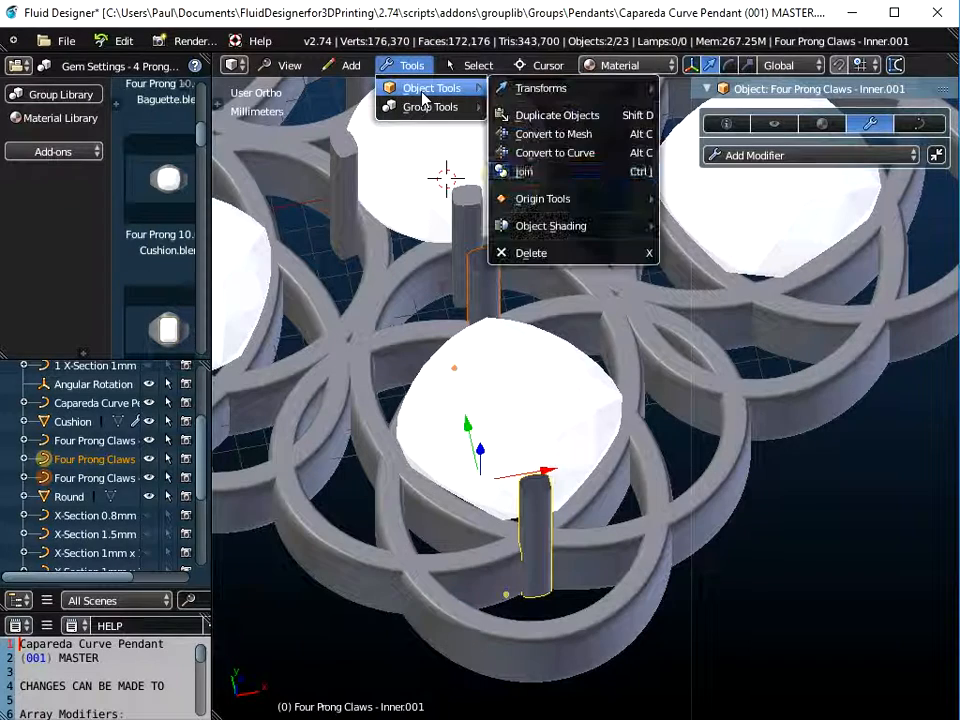
{"action": "left_click", "coordinate": [526, 173]}
{"action": "middle_click_drag", "start_coordinate": [506, 424], "coordinate": [490, 448]}
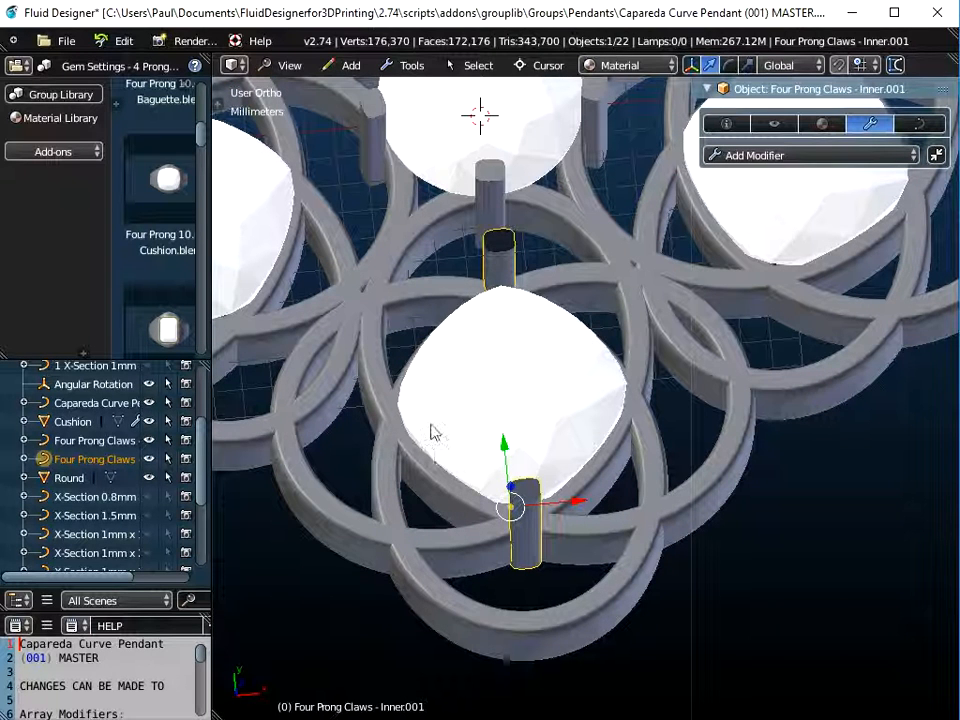
Add an Array modifier to the joined claws, replacing the relative offset with an object offset driven by Angular Rotation.
{"action": "left_click", "coordinate": [290, 66]}
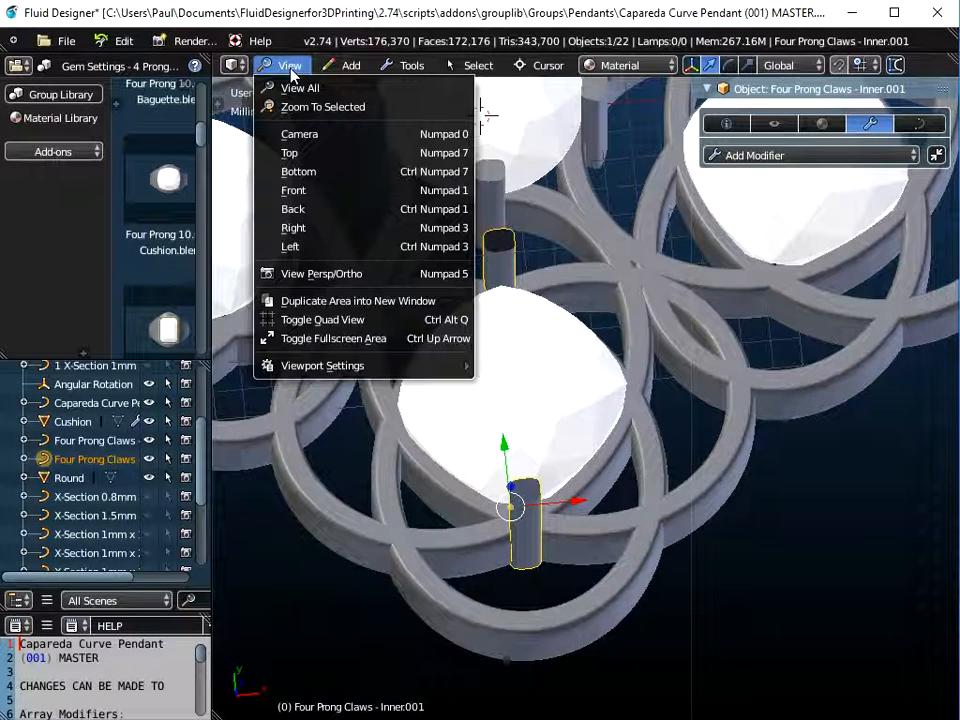
{"action": "left_click", "coordinate": [298, 153]}
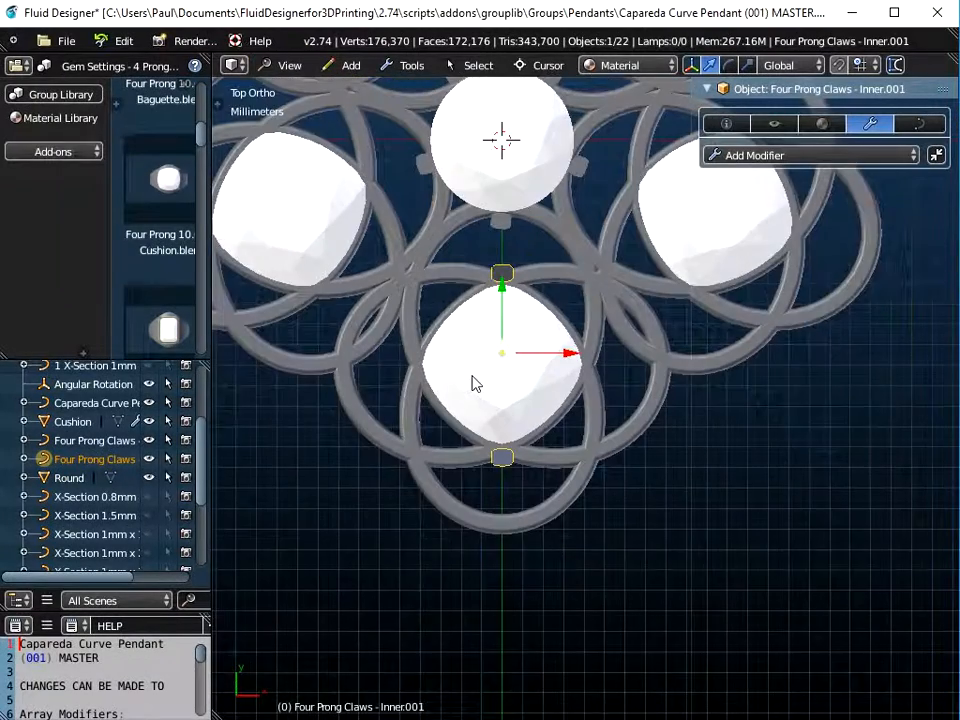
{"action": "scroll", "coordinate": [474, 383], "scroll_direction": "down", "scroll_amount": 4}
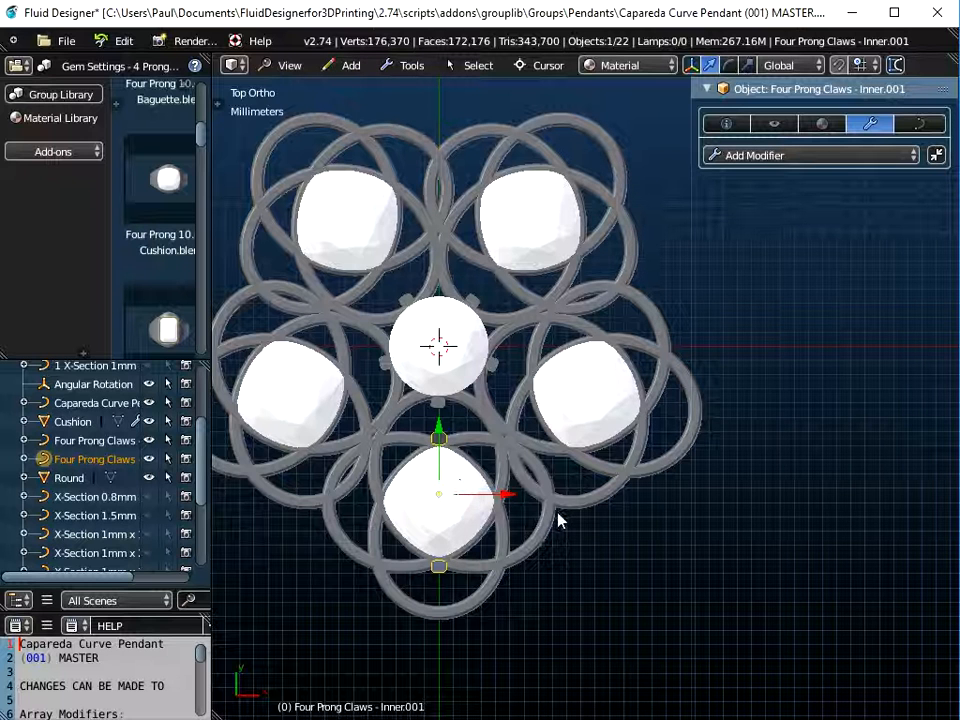
{"action": "left_click", "coordinate": [921, 124]}
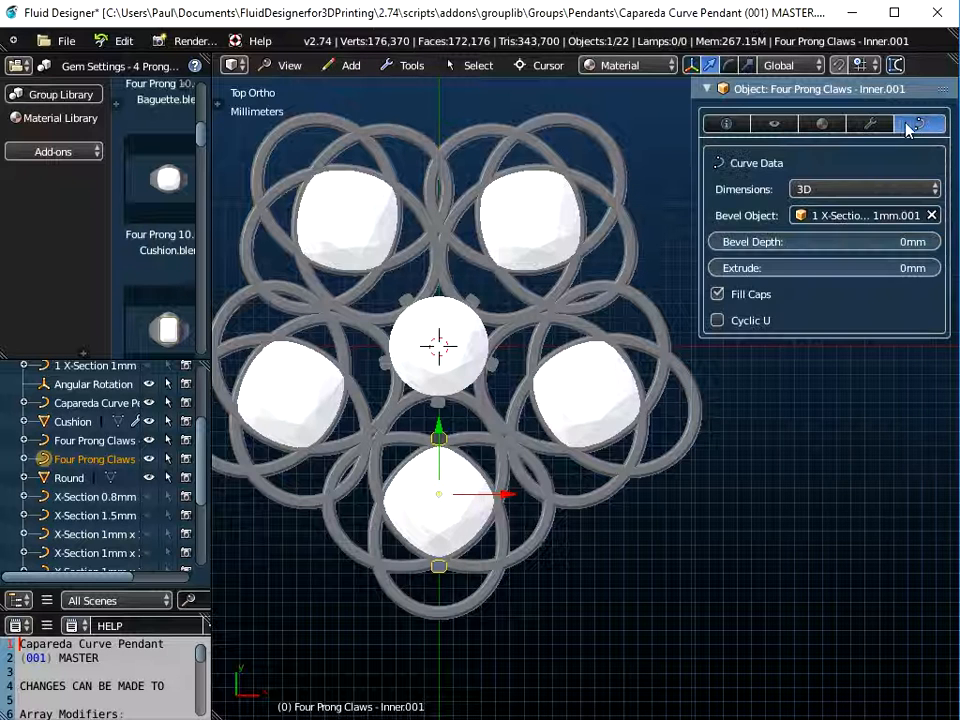
{"action": "left_click", "coordinate": [870, 124]}
{"action": "left_click", "coordinate": [802, 157]}
{"action": "left_click", "coordinate": [786, 178]}
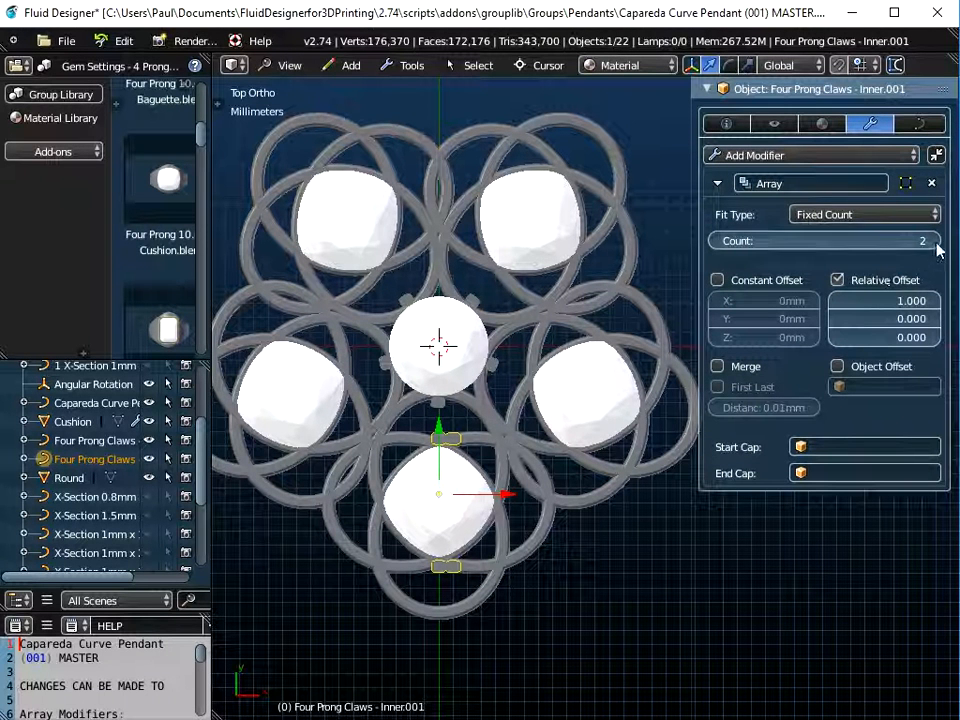
{"action": "left_click", "coordinate": [838, 281]}
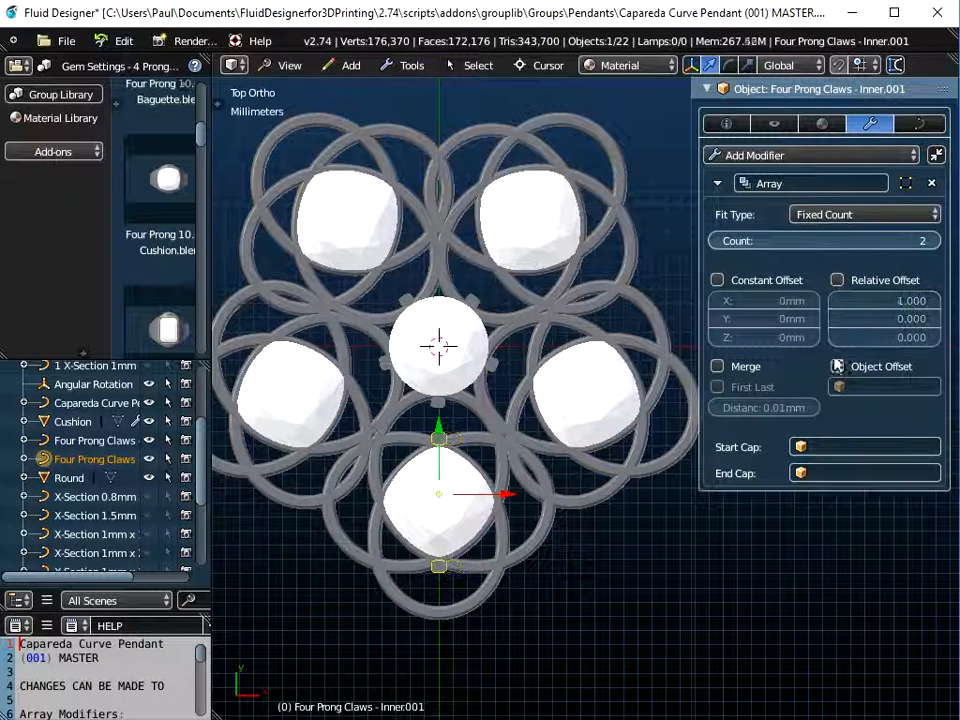
{"action": "left_click", "coordinate": [837, 366]}
{"action": "left_click", "coordinate": [857, 387]}
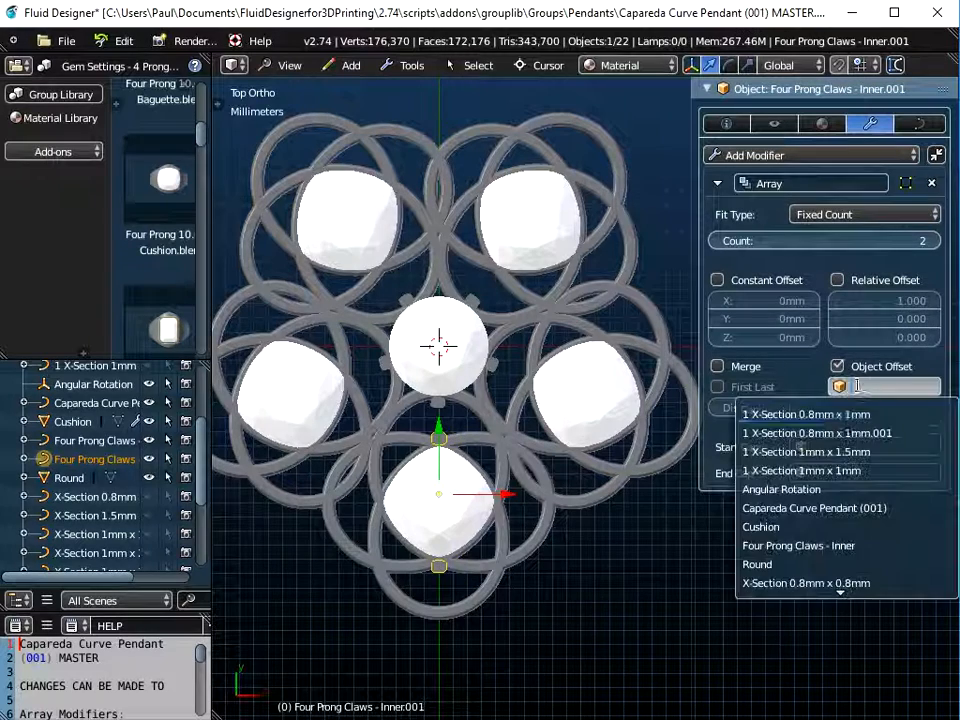
{"action": "left_click", "coordinate": [800, 489]}
{"action": "scroll", "coordinate": [641, 486], "scroll_direction": "down", "scroll_amount": 3}
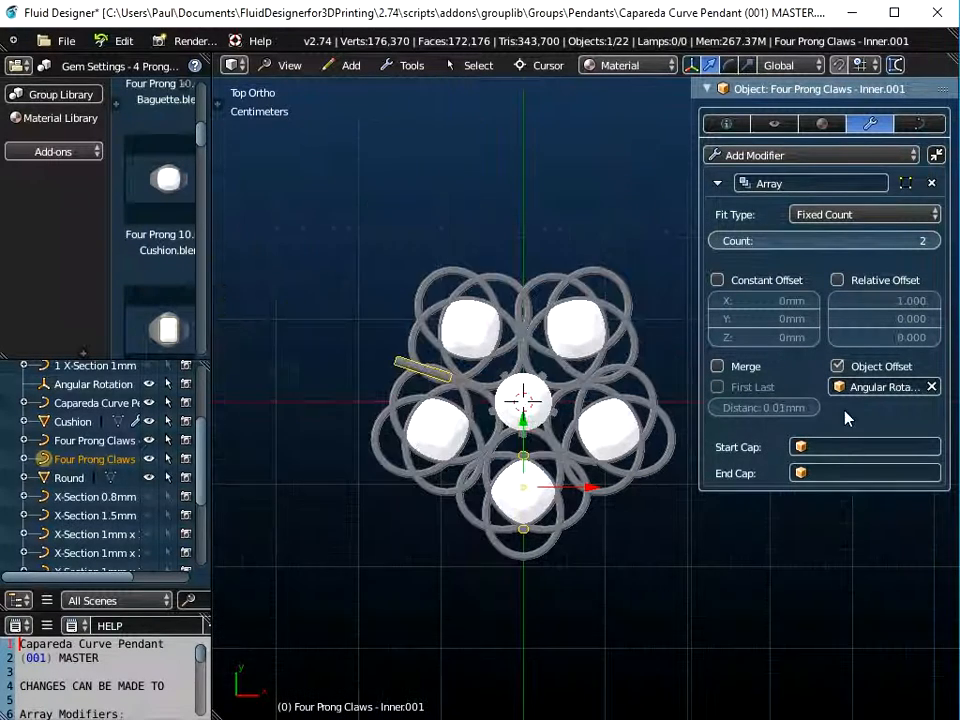
Set the claw array's count to 5.
{"action": "left_click", "coordinate": [936, 241]}
{"action": "left_click", "coordinate": [936, 241]}
{"action": "left_click", "coordinate": [936, 241]}
{"action": "middle_click_drag", "start_coordinate": [523, 553], "coordinate": [563, 487]}
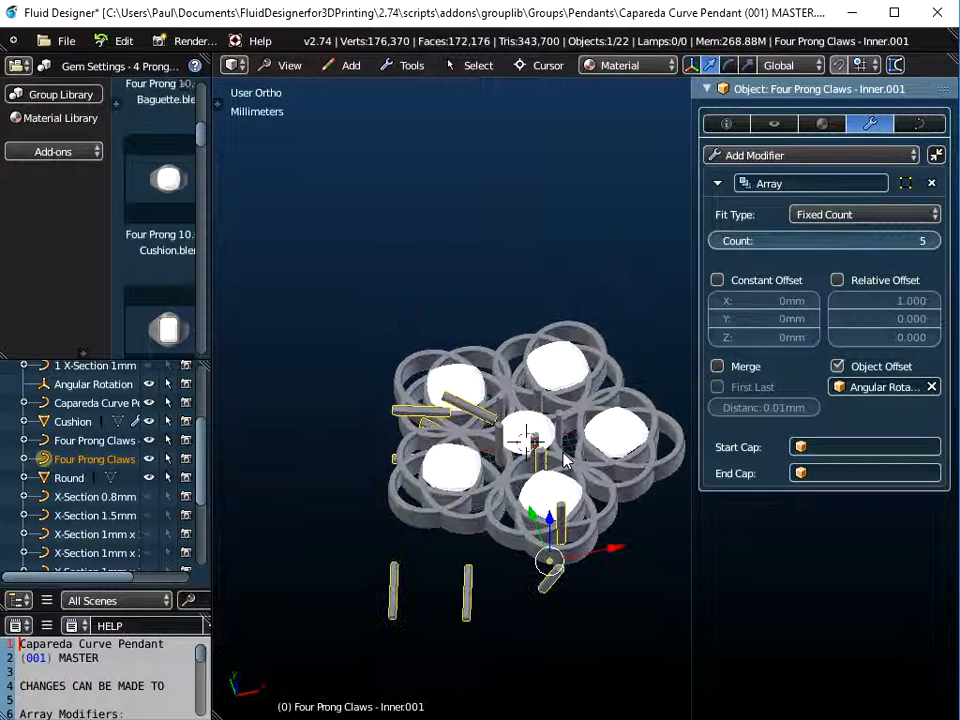
Apply the claws' rotation and location so the arrayed copies line up with all five cushion gems.
{"action": "left_click", "coordinate": [727, 123]}
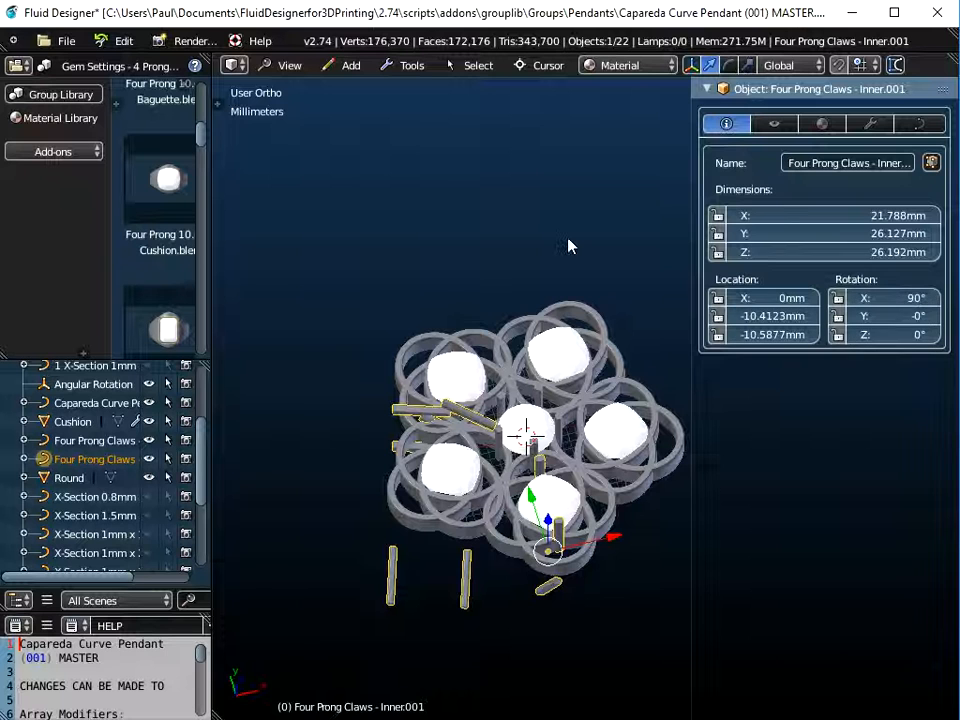
{"action": "key", "text": "ctrl+a"}
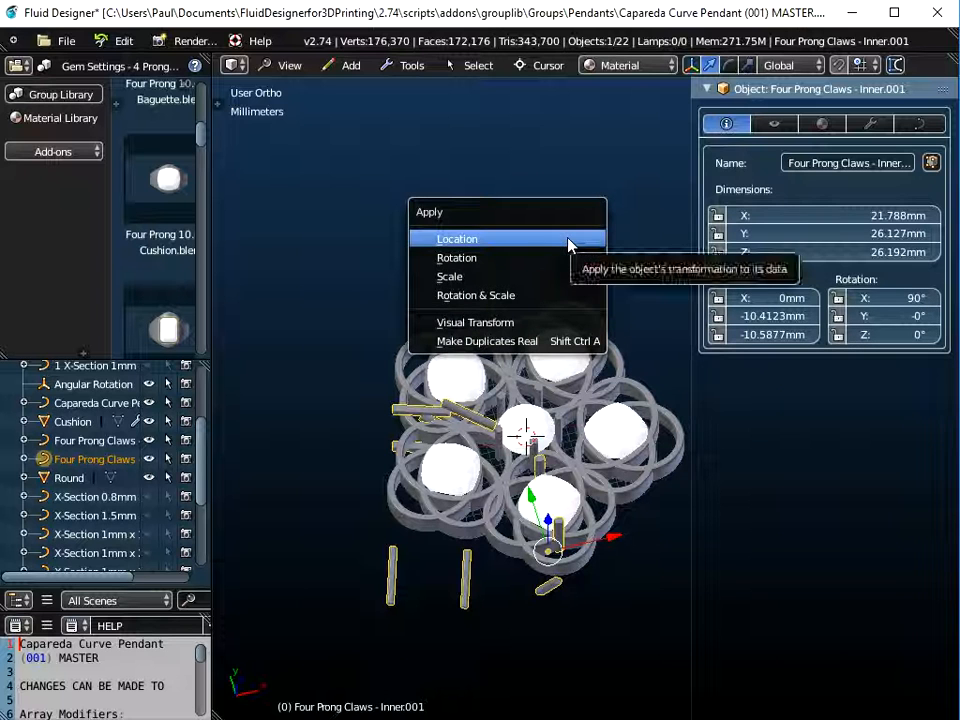
{"action": "left_click", "coordinate": [570, 259]}
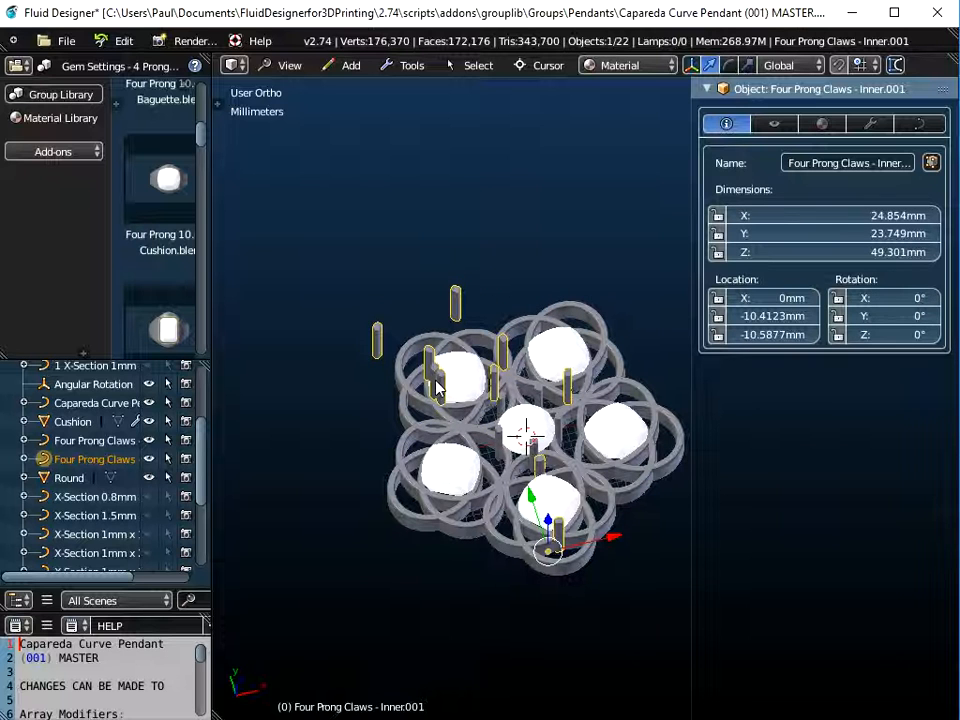
{"action": "key", "text": "ctrl+a"}
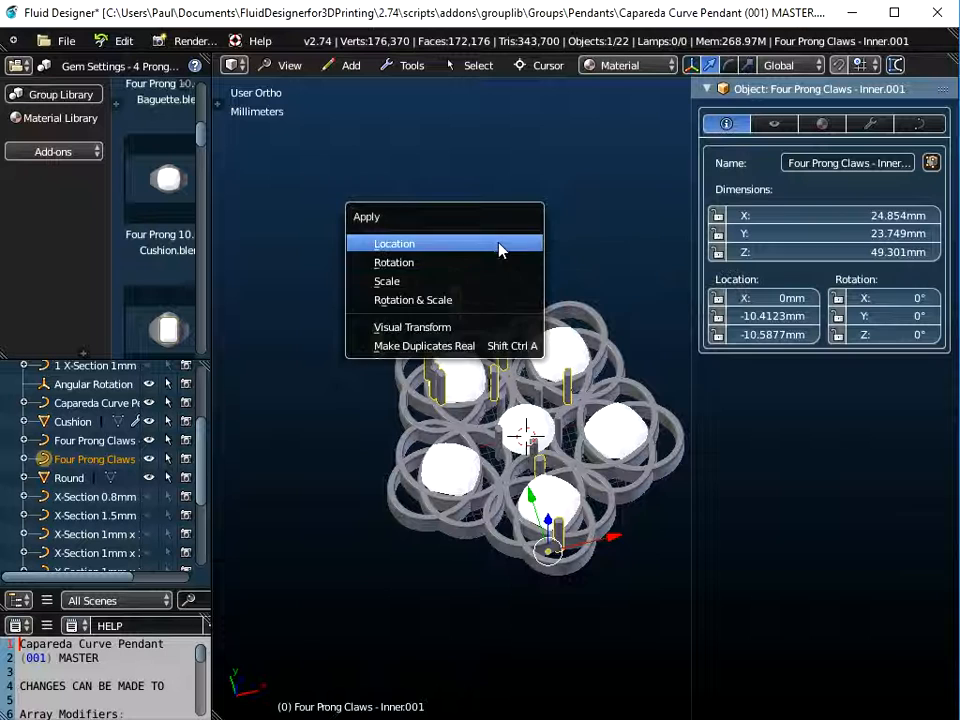
{"action": "left_click", "coordinate": [502, 248]}
{"action": "middle_click_drag", "start_coordinate": [567, 432], "coordinate": [557, 482]}
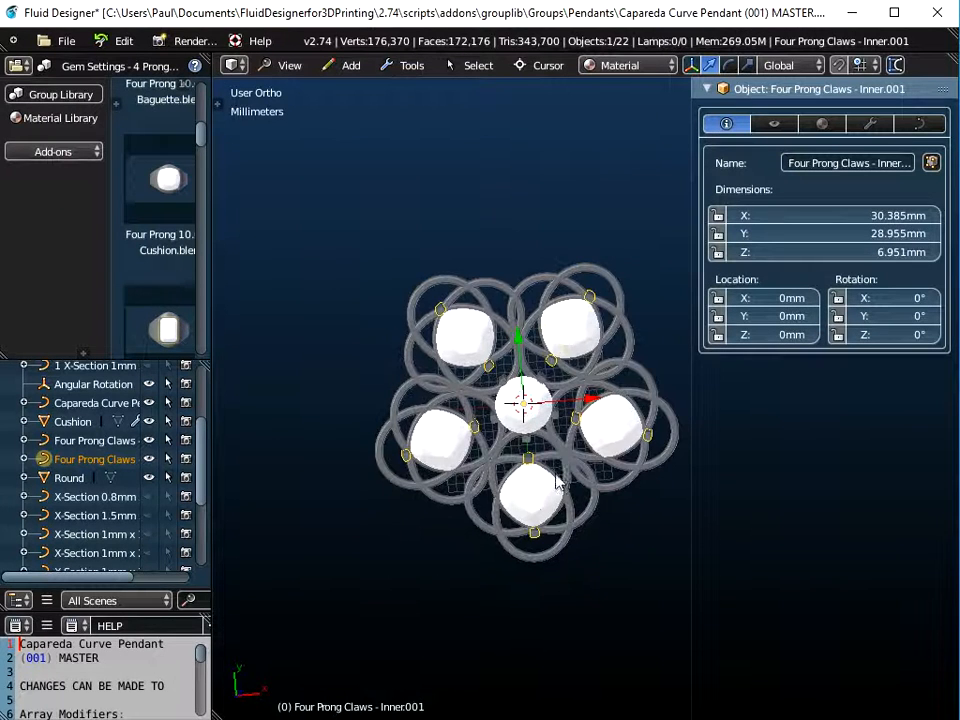
{"action": "scroll", "coordinate": [555, 470], "scroll_direction": "up", "scroll_amount": 3}
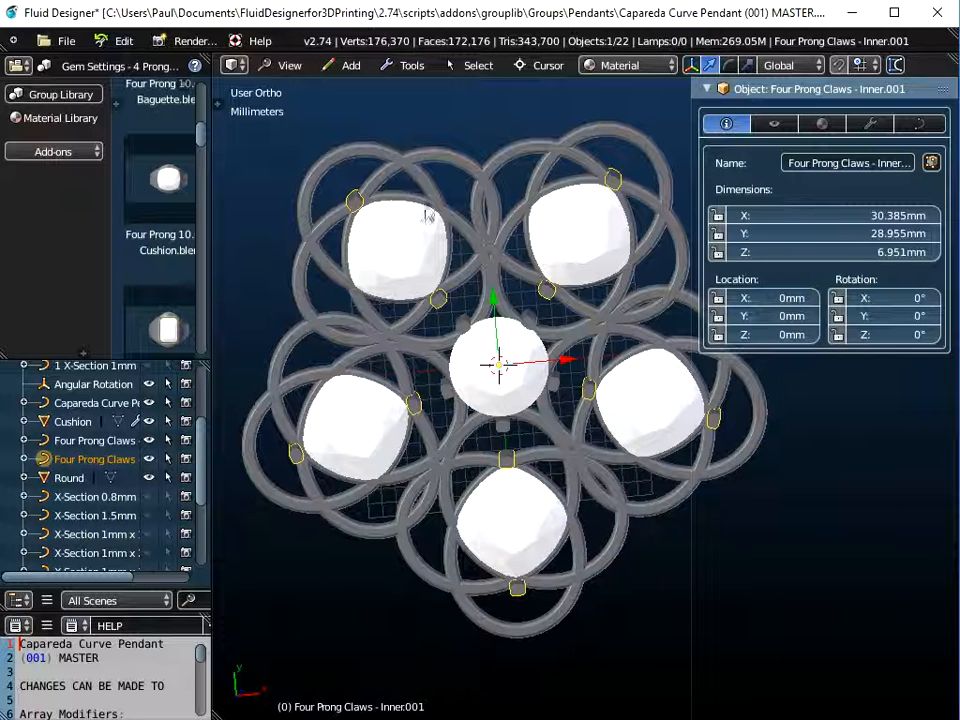
{"action": "middle_click_drag", "start_coordinate": [517, 496], "coordinate": [543, 482]}
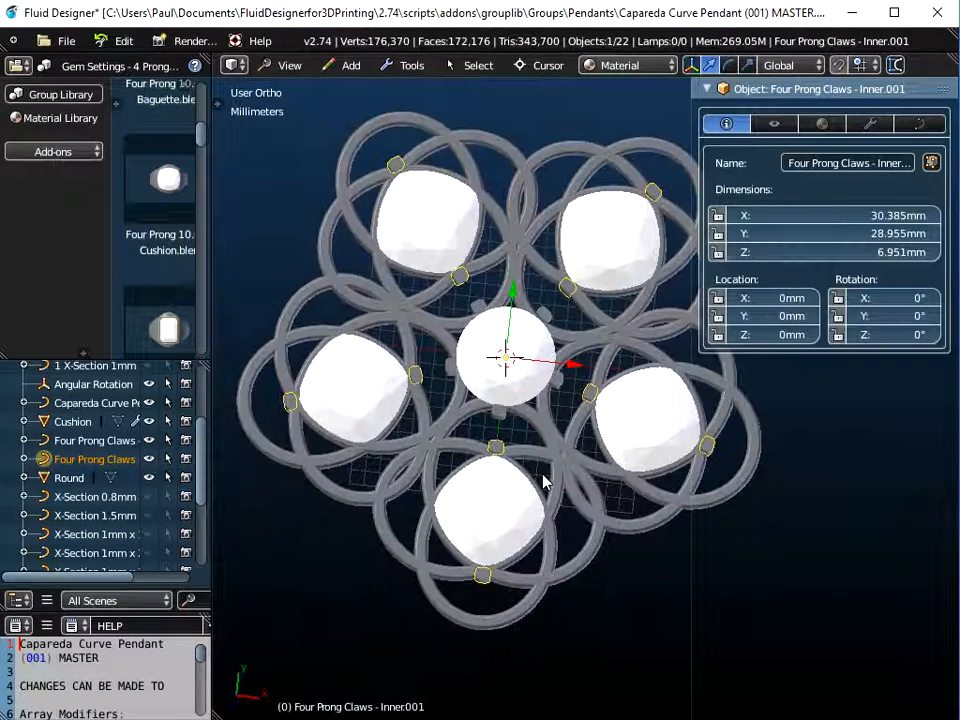
Switch to the top view and browse the 3D Templates - Connectors library for a wire connector.
{"action": "left_click", "coordinate": [290, 66]}
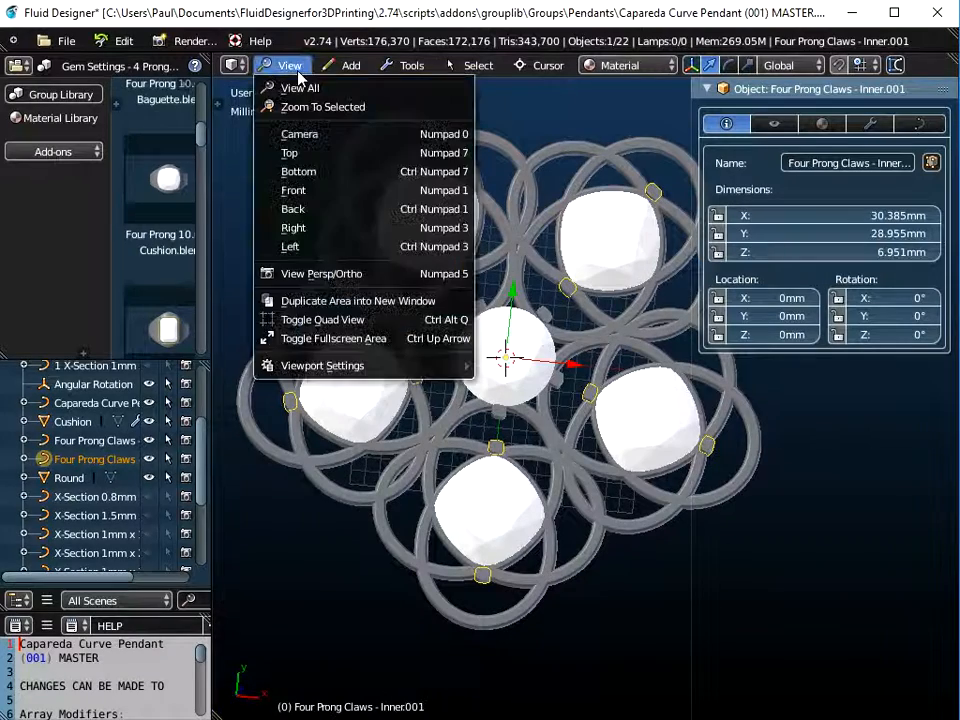
{"action": "left_click", "coordinate": [302, 152]}
{"action": "scroll", "coordinate": [431, 310], "scroll_direction": "down", "scroll_amount": 2}
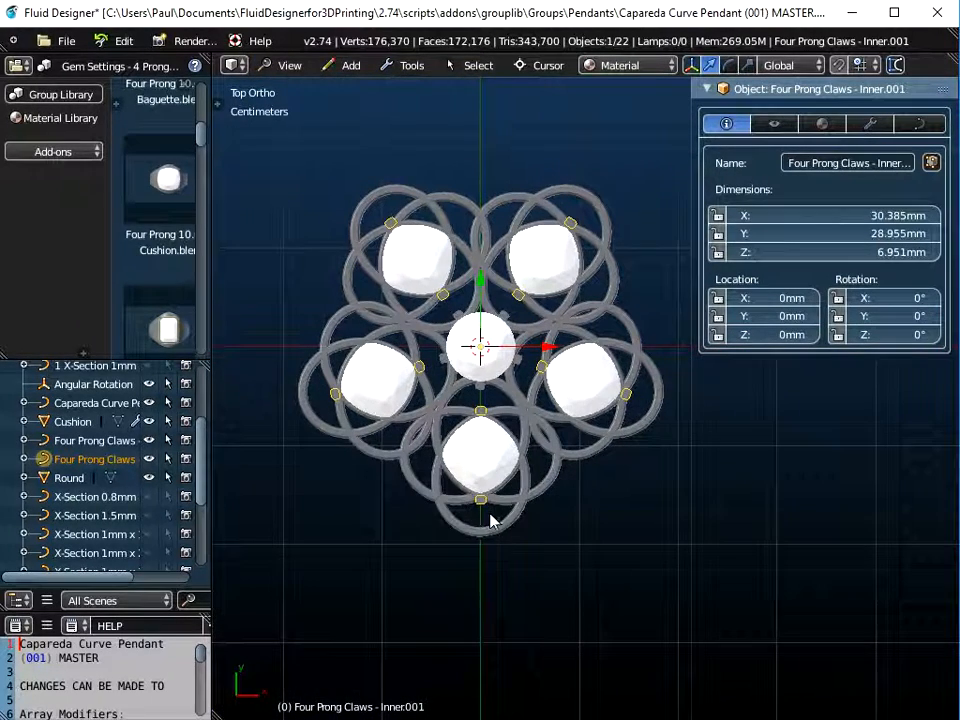
{"action": "middle_click_drag", "start_coordinate": [492, 518], "coordinate": [548, 490], "text": "shift"}
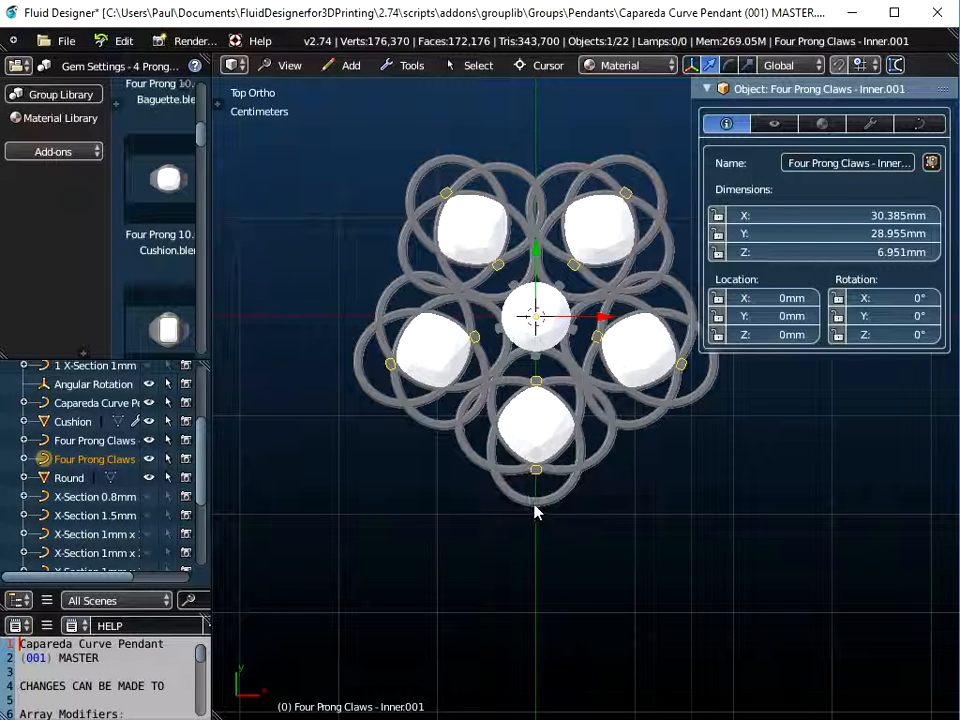
{"action": "left_click", "coordinate": [86, 97]}
{"action": "left_click", "coordinate": [88, 68]}
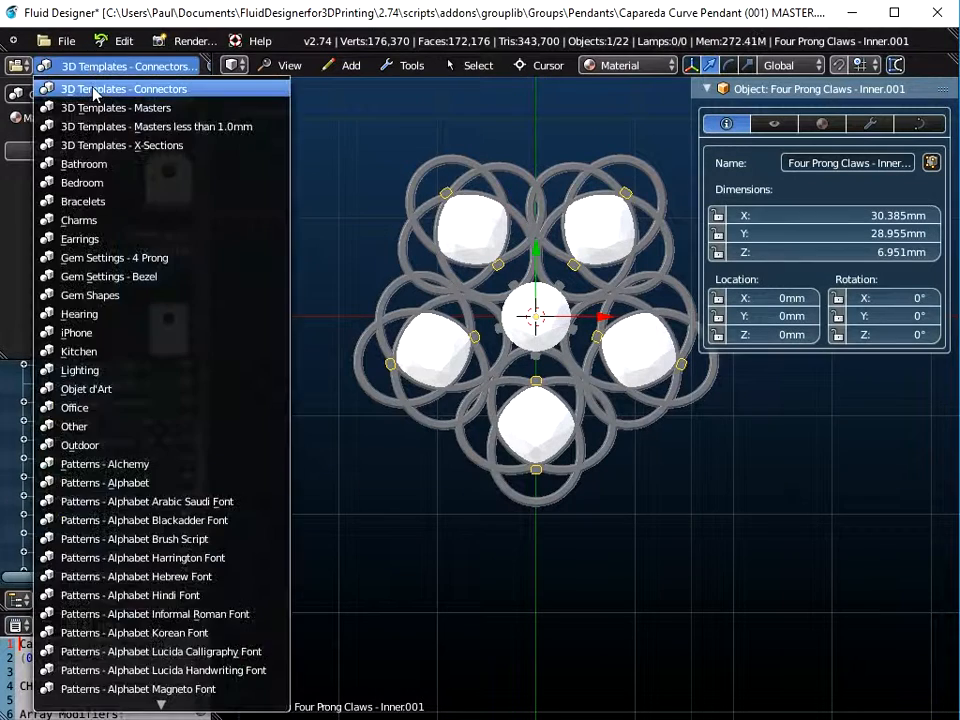
{"action": "left_click", "coordinate": [93, 91]}
{"action": "scroll", "coordinate": [160, 228], "scroll_direction": "down", "scroll_amount": 6}
{"action": "scroll", "coordinate": [160, 228], "scroll_direction": "down", "scroll_amount": 5}
{"action": "left_click_drag", "start_coordinate": [230, 286], "coordinate": [236, 285]}
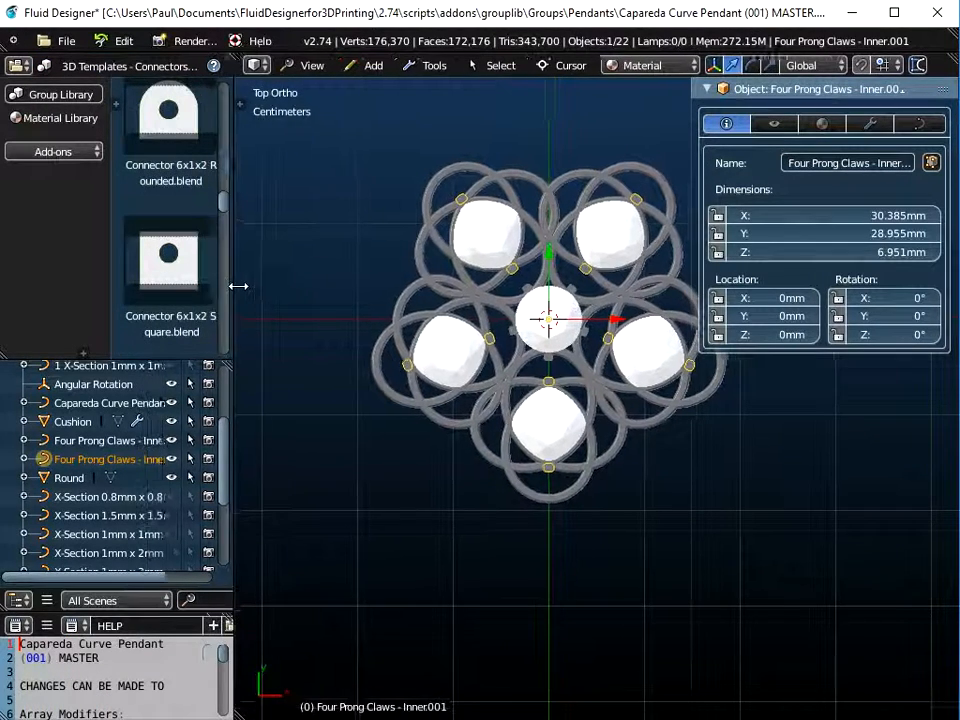
{"action": "scroll", "coordinate": [211, 264], "scroll_direction": "down", "scroll_amount": 5}
{"action": "scroll", "coordinate": [211, 264], "scroll_direction": "down", "scroll_amount": 6}
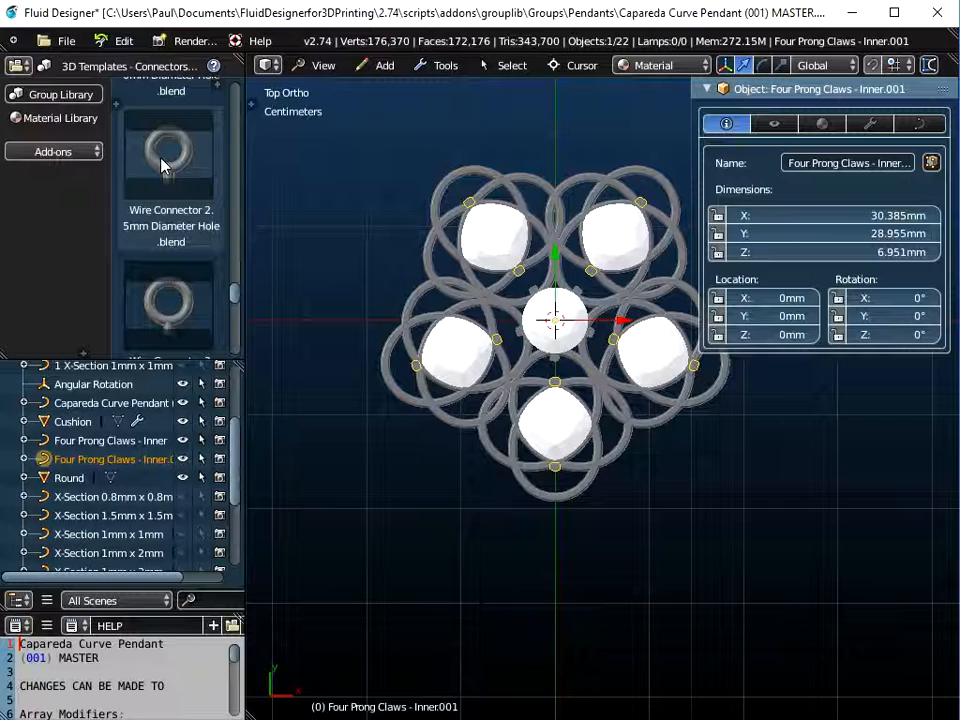
Append the Wire Connector 2.5mm Diameter Hole object from its blend file in the 3D Templates - Connectors folder.
{"action": "left_click", "coordinate": [64, 41]}
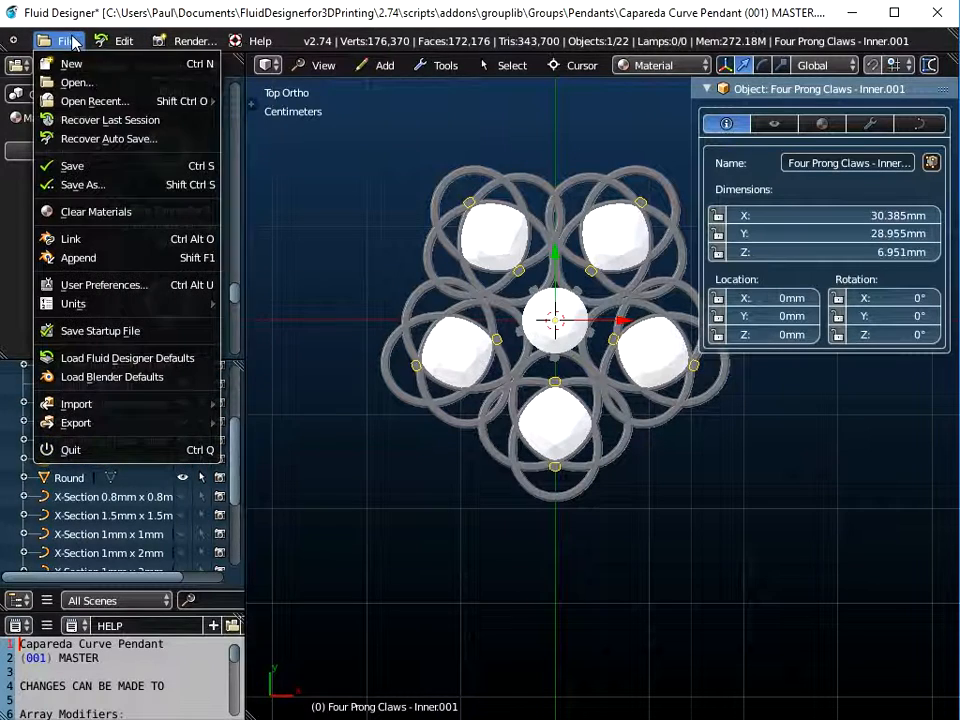
{"action": "left_click", "coordinate": [70, 255]}
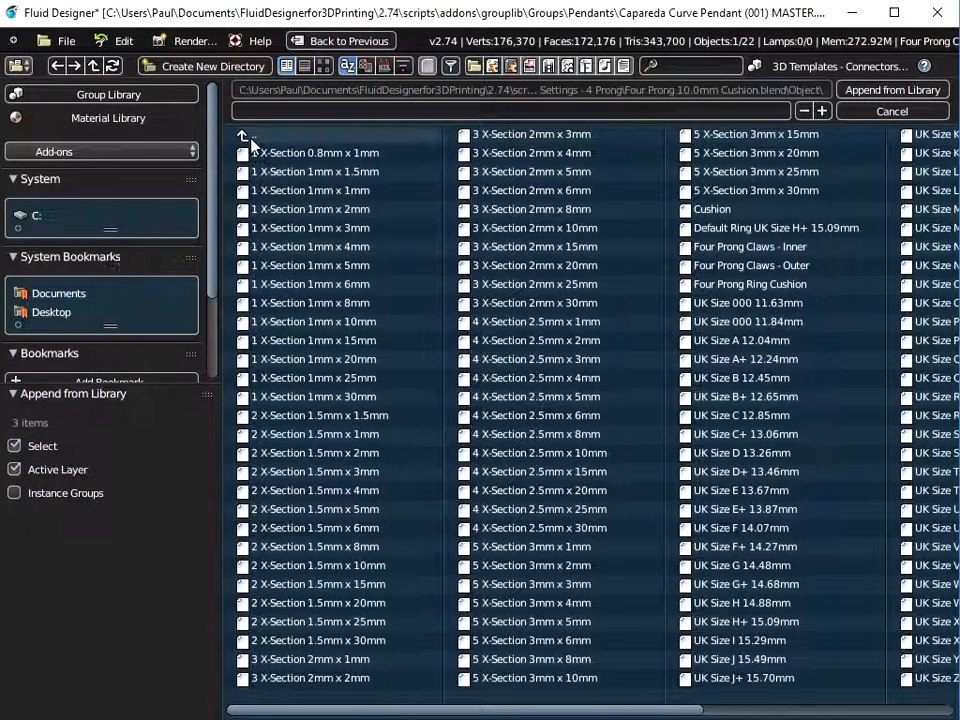
{"action": "left_click", "coordinate": [250, 139]}
{"action": "left_click", "coordinate": [250, 139]}
{"action": "left_click", "coordinate": [250, 139]}
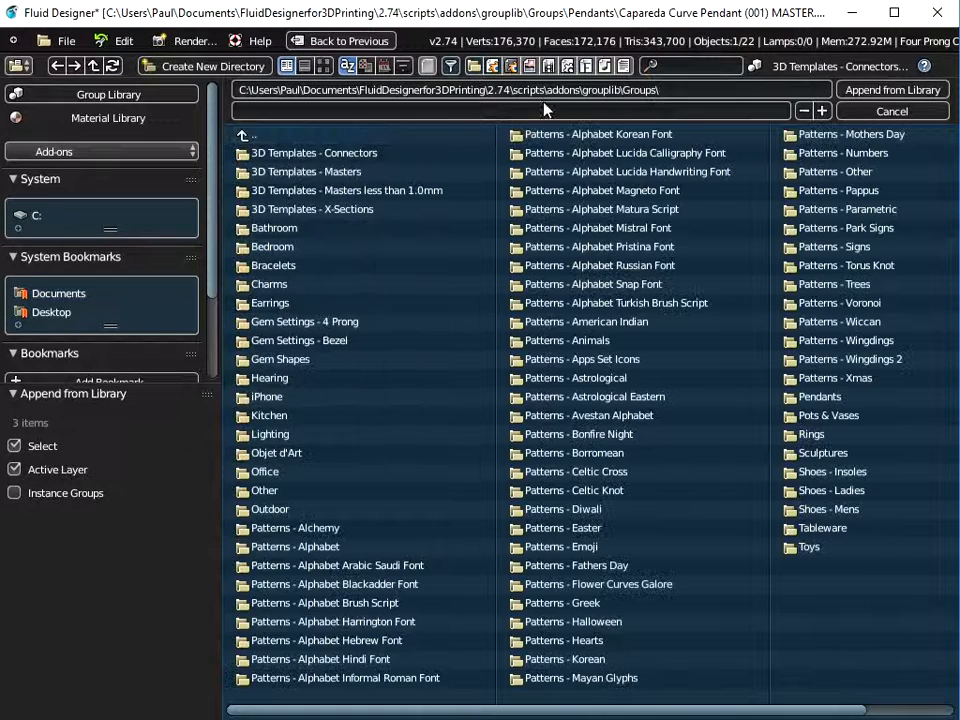
{"action": "left_click", "coordinate": [316, 157]}
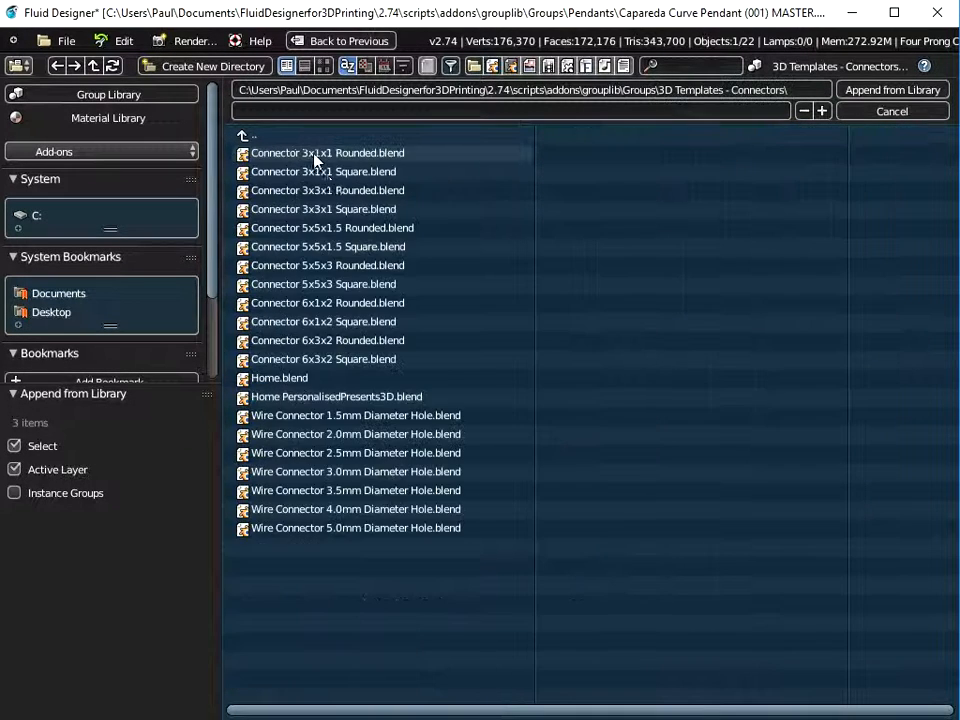
{"action": "left_click", "coordinate": [372, 462]}
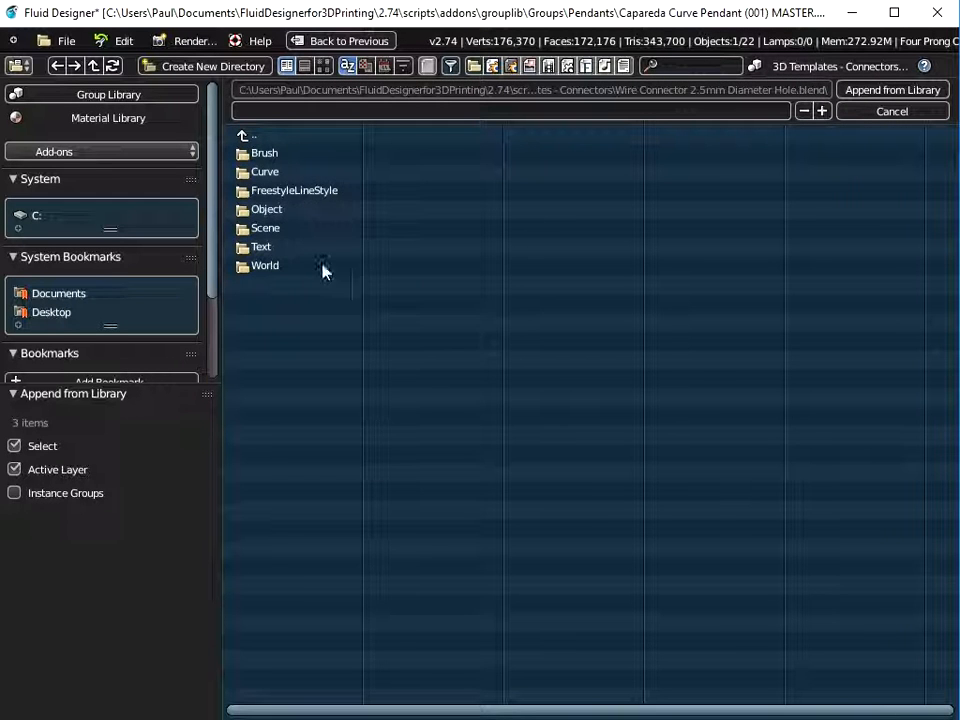
{"action": "left_click", "coordinate": [281, 212]}
{"action": "left_click", "coordinate": [292, 154]}
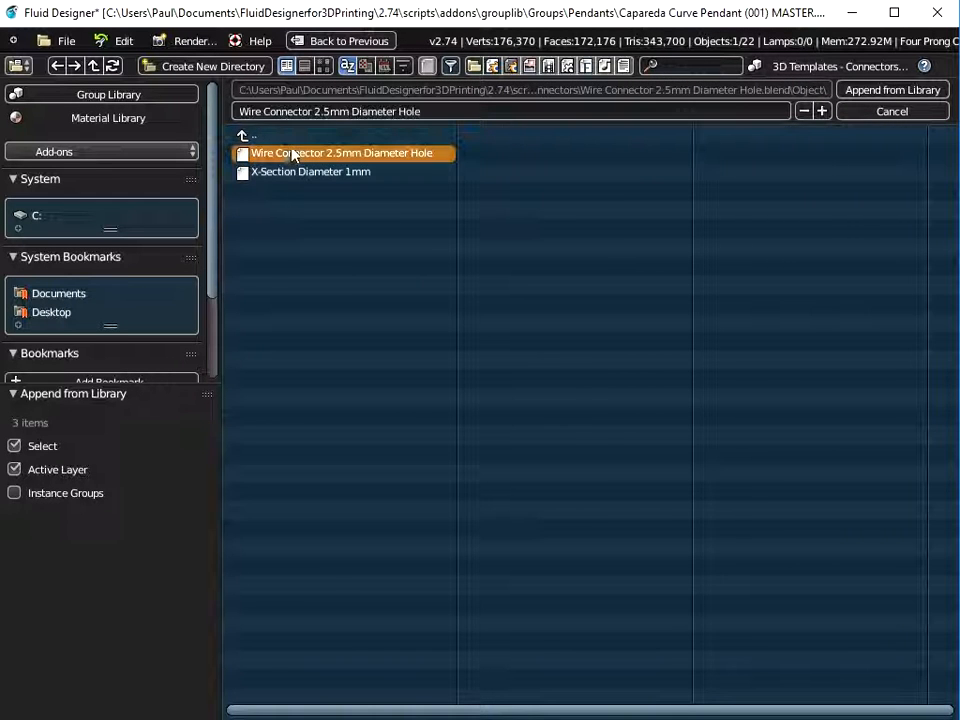
{"action": "left_click", "coordinate": [859, 90]}
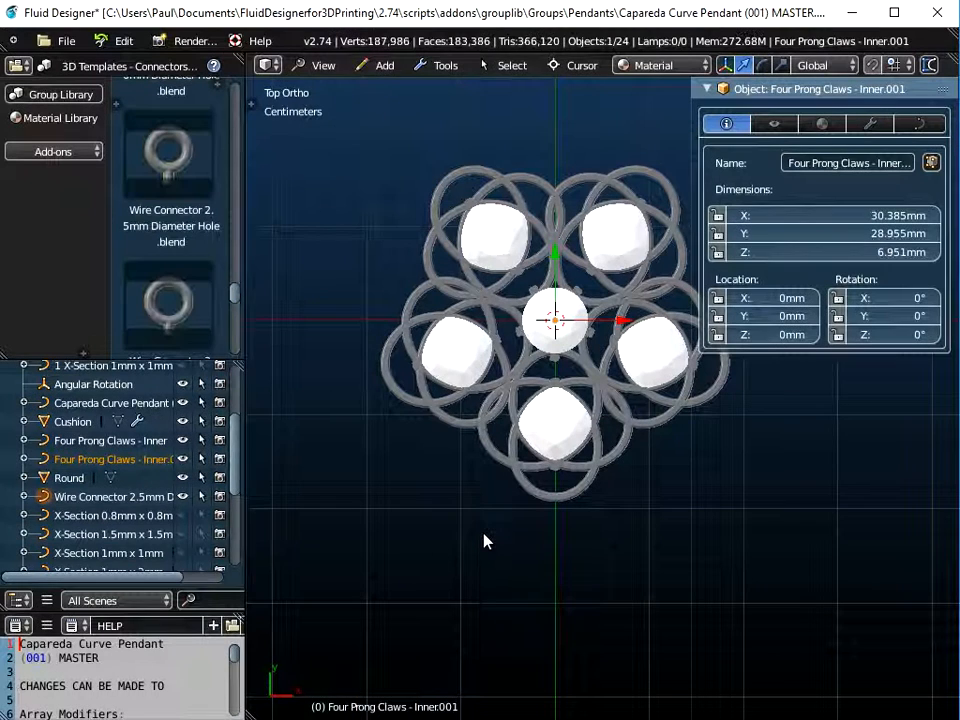
Move the wire connector below the pendant to about Y -25.16 mm and rotate it 180° about Z.
{"action": "left_click", "coordinate": [97, 497]}
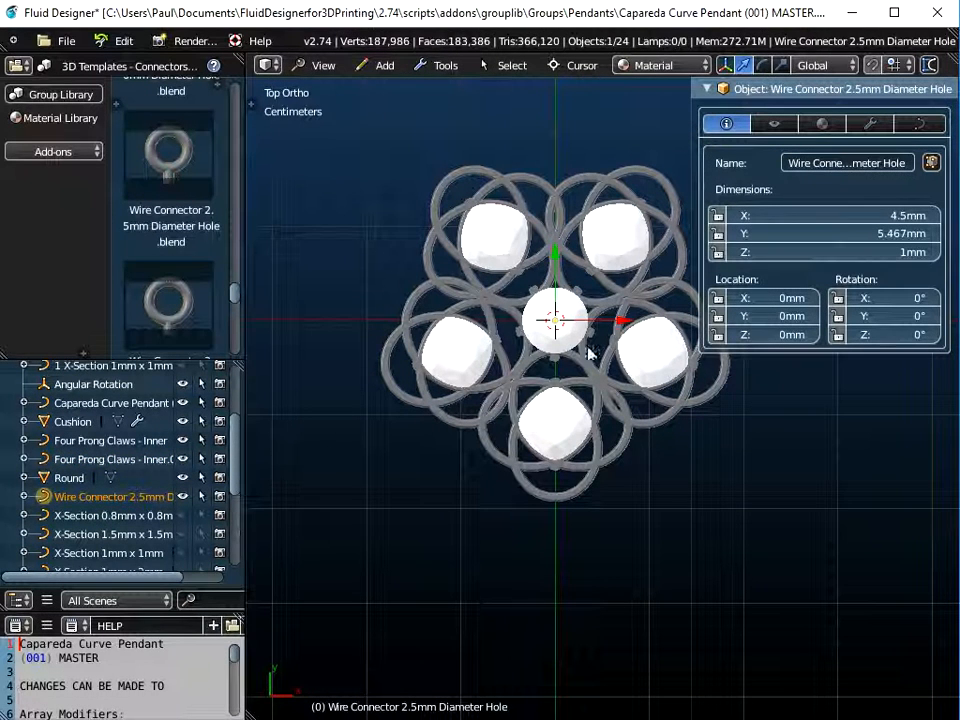
{"action": "left_click_drag", "start_coordinate": [555, 258], "coordinate": [566, 492]}
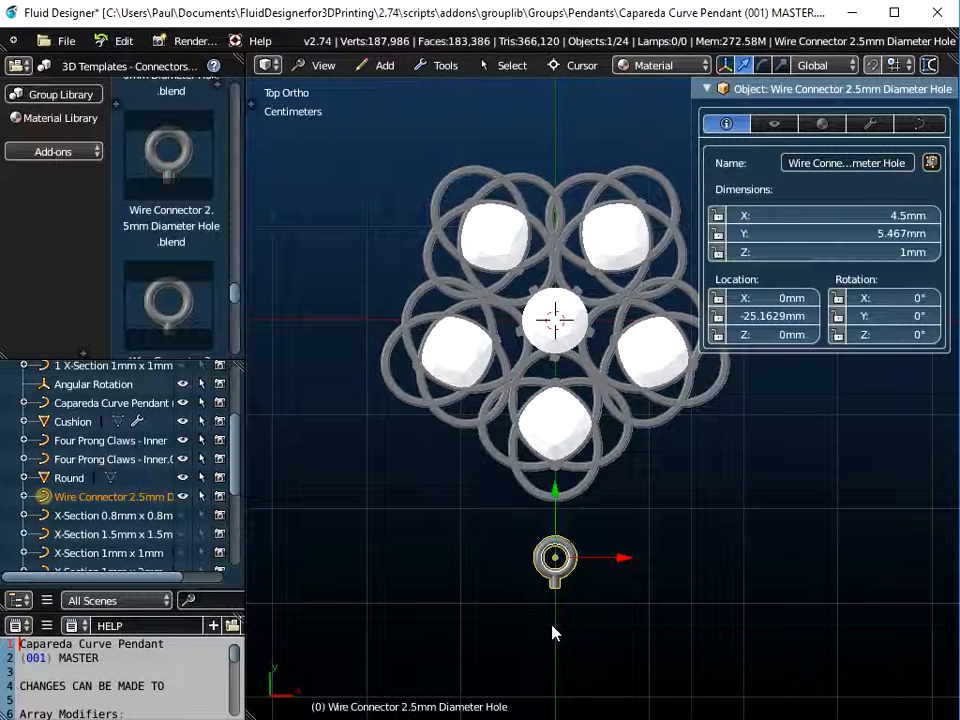
{"action": "type", "text": "r180"}
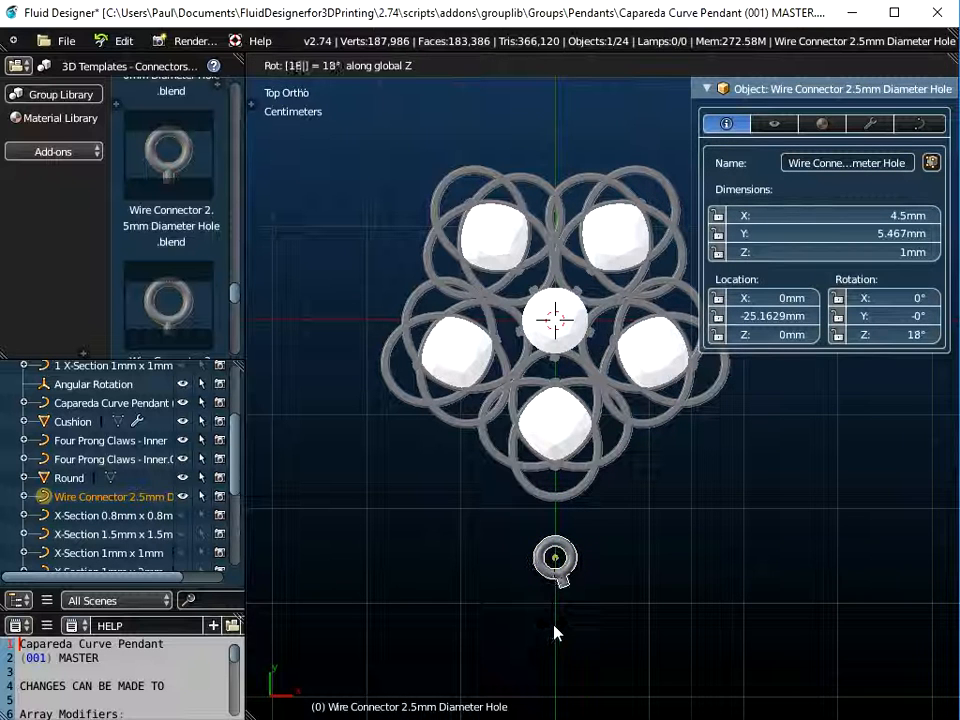
{"action": "key", "text": "Return"}
Move the connector to about Y -21.95 mm so its stem overlaps the lowest ring, checking the overlap in wireframe.
{"action": "scroll", "coordinate": [553, 558], "scroll_direction": "up", "scroll_amount": 1}
{"action": "scroll", "coordinate": [553, 558], "scroll_direction": "up", "scroll_amount": 3}
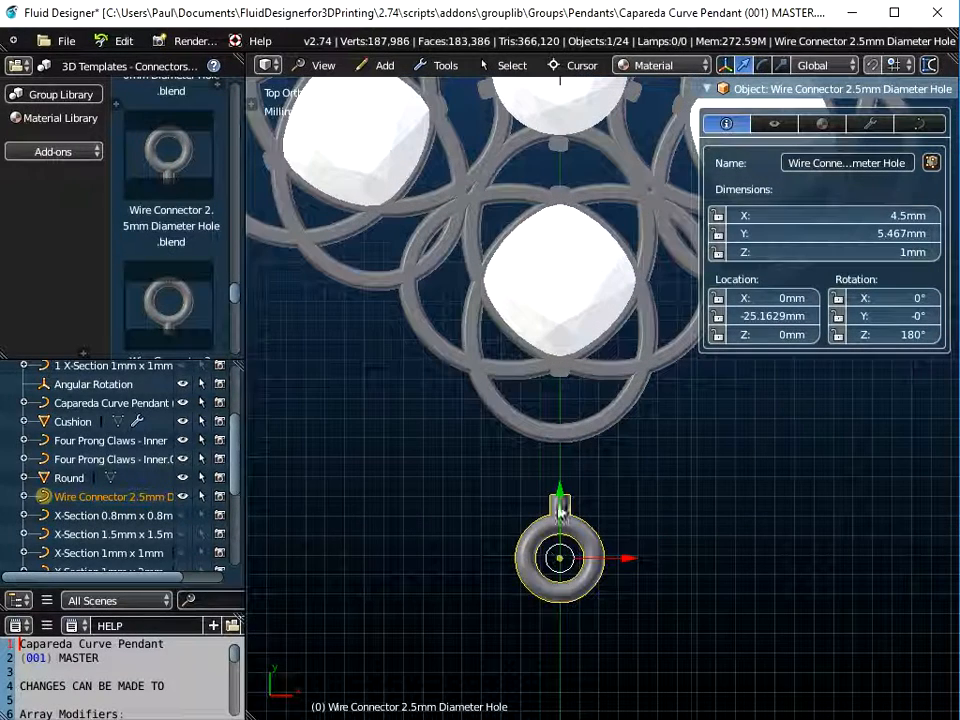
{"action": "left_click_drag", "start_coordinate": [561, 497], "coordinate": [564, 436]}
{"action": "left_click", "coordinate": [662, 65]}
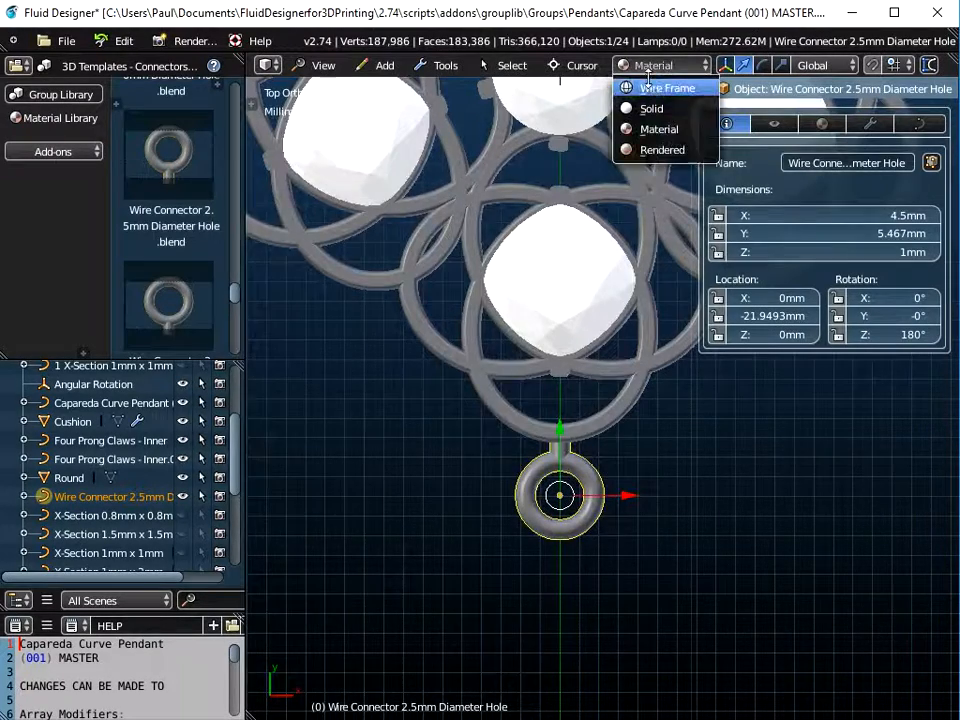
{"action": "left_click", "coordinate": [648, 86]}
{"action": "scroll", "coordinate": [564, 443], "scroll_direction": "up", "scroll_amount": 5}
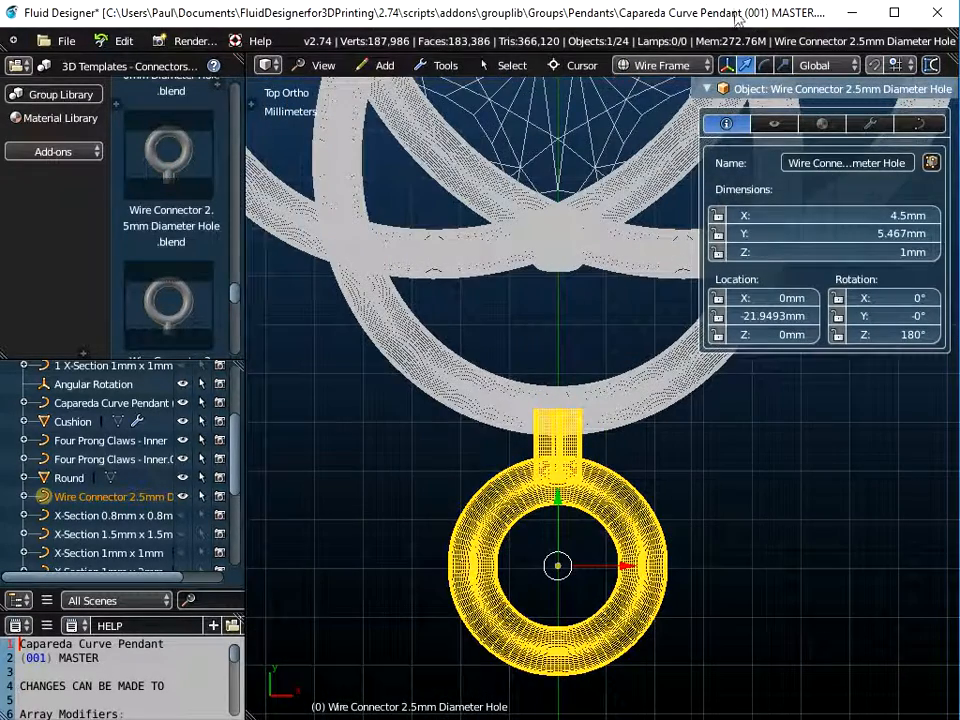
{"action": "left_click", "coordinate": [672, 66]}
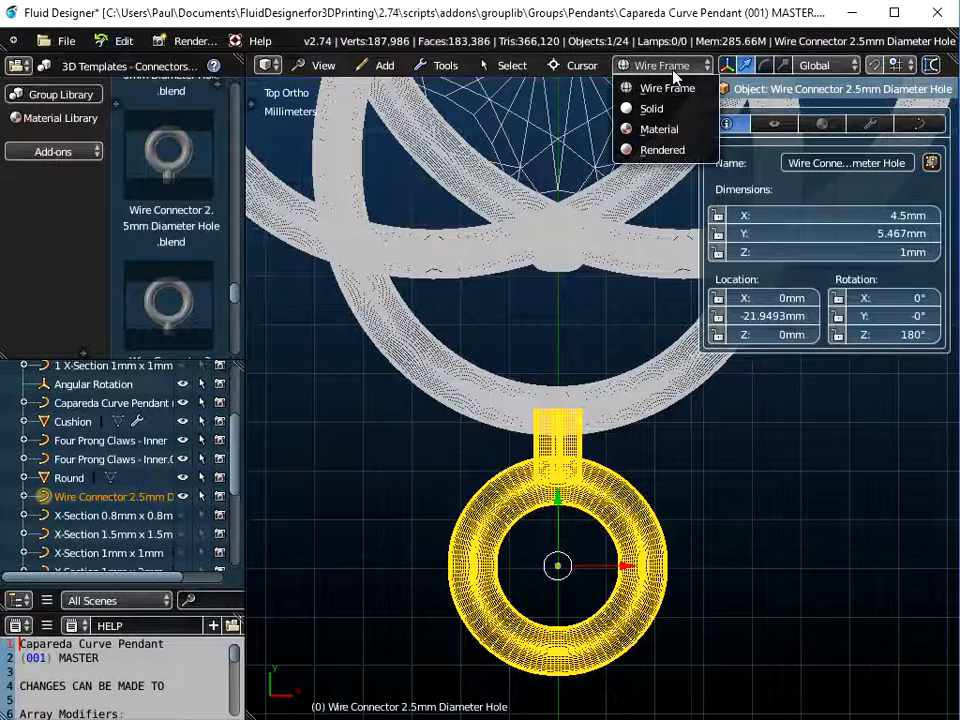
{"action": "left_click", "coordinate": [655, 127]}
Set the wire connector's bevel object to X-Section 1mm x 2mm.
{"action": "scroll", "coordinate": [420, 505], "scroll_direction": "down", "scroll_amount": 3}
{"action": "middle_click_drag", "start_coordinate": [435, 521], "coordinate": [482, 407]}
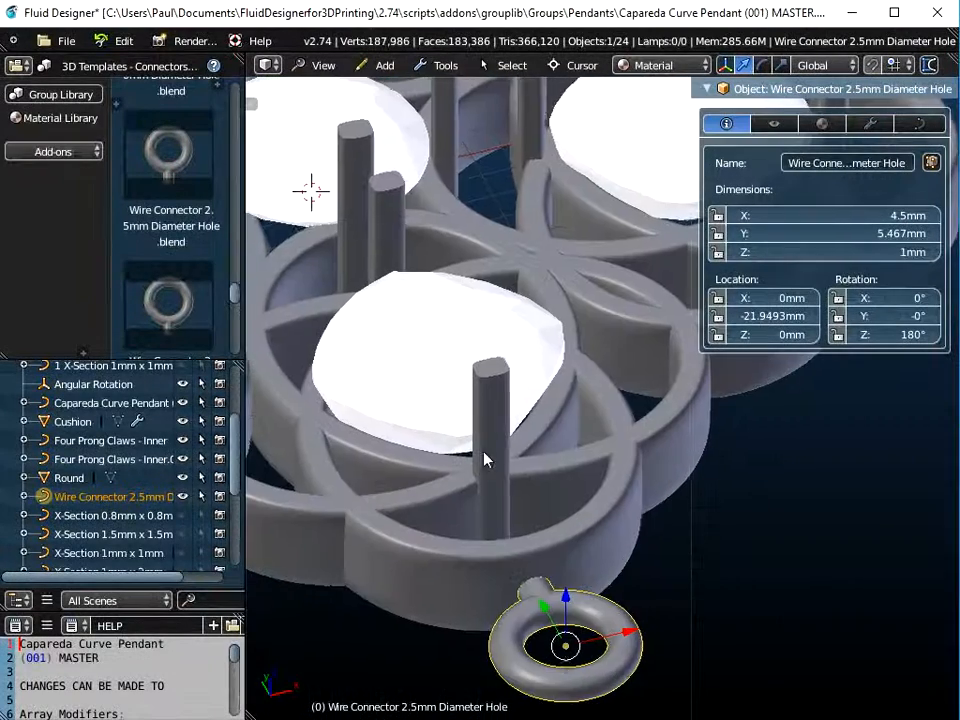
{"action": "middle_click_drag", "start_coordinate": [500, 585], "coordinate": [476, 467], "text": "shift"}
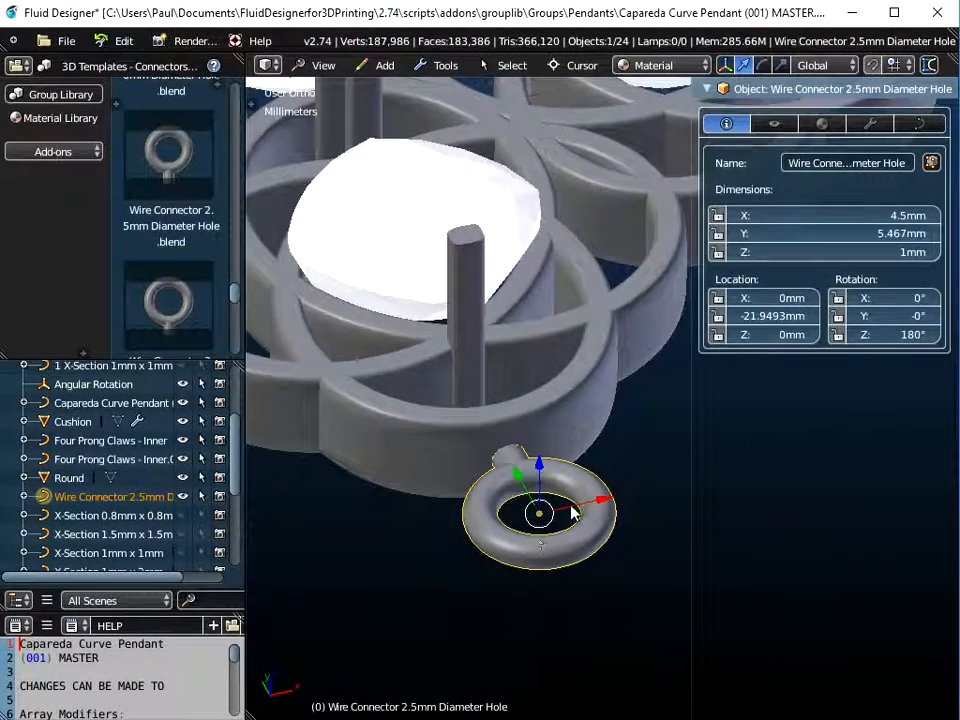
{"action": "left_click", "coordinate": [919, 124]}
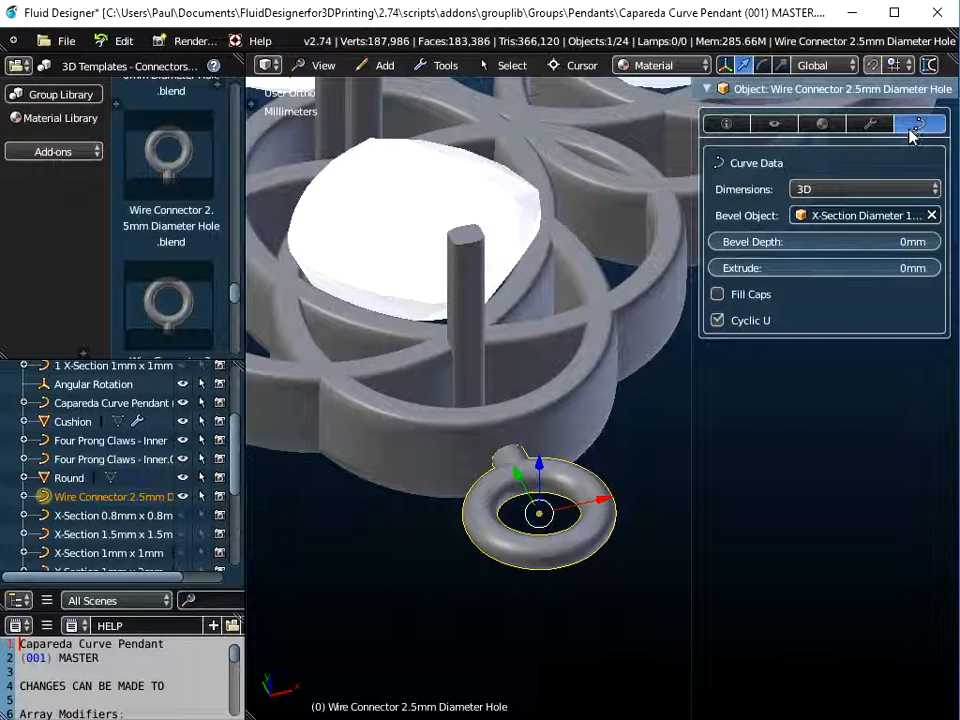
{"action": "left_click", "coordinate": [857, 215]}
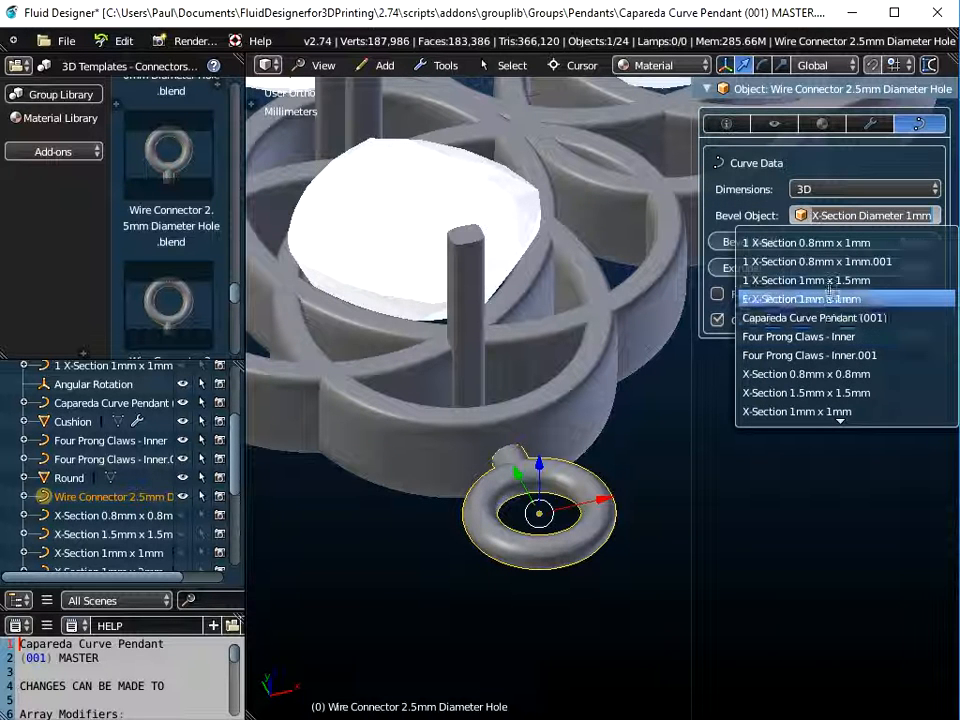
{"action": "scroll", "coordinate": [836, 405], "scroll_direction": "down", "scroll_amount": 3}
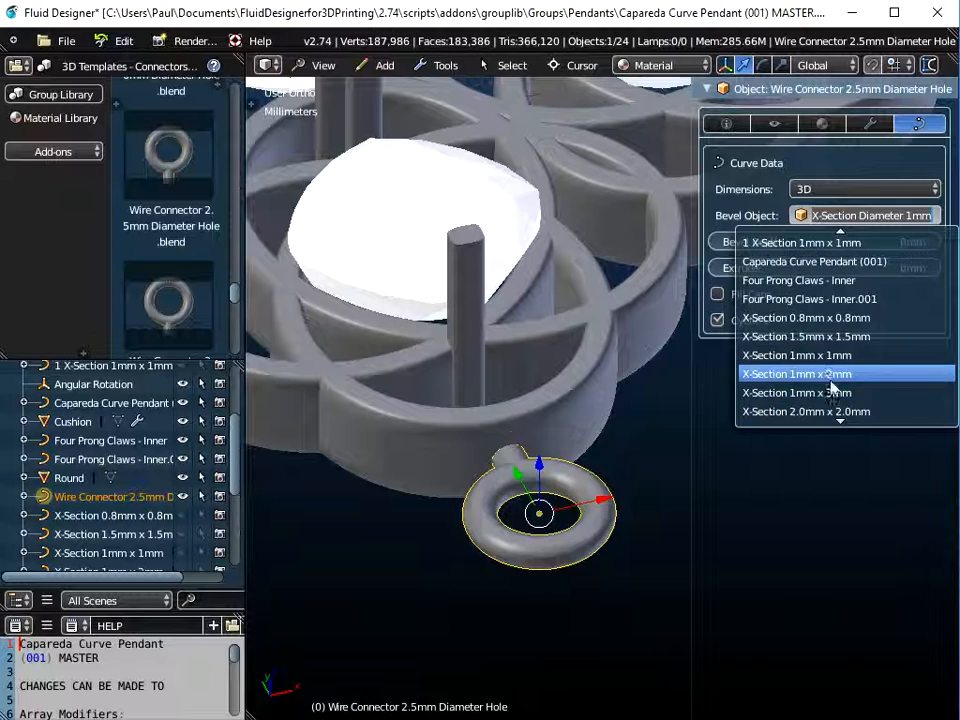
{"action": "left_click", "coordinate": [828, 374]}
{"action": "middle_click_drag", "start_coordinate": [399, 574], "coordinate": [414, 536]}
{"action": "scroll", "coordinate": [414, 536], "scroll_direction": "down", "scroll_amount": 5}
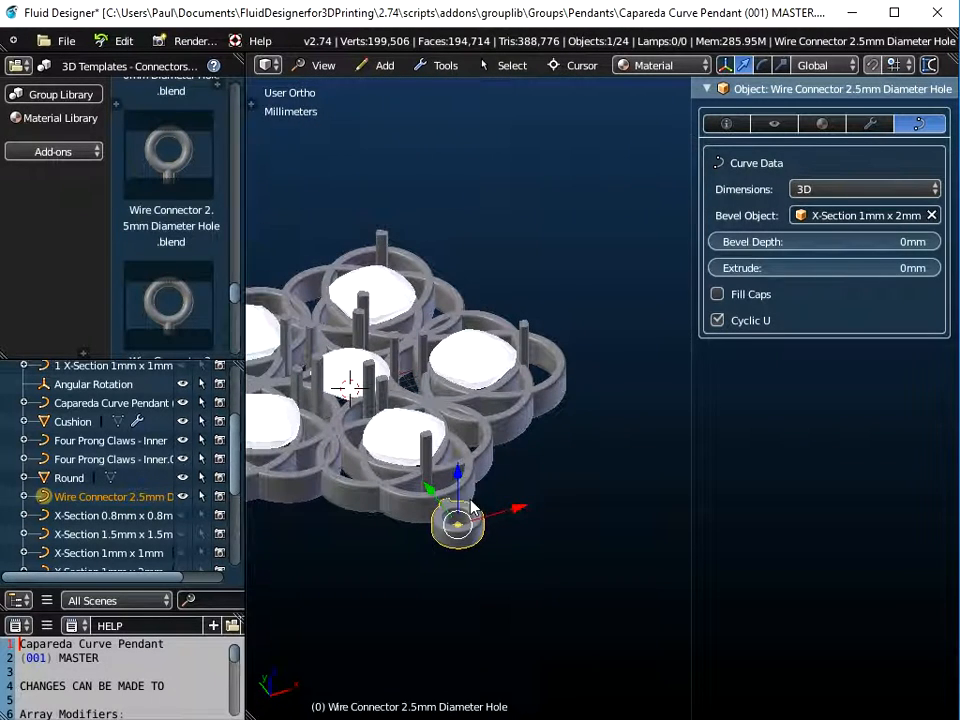
Delete the Round centre gem and the arrayed Cushion gems from the pendant.
{"action": "middle_click_drag", "start_coordinate": [506, 501], "coordinate": [604, 458], "text": "shift"}
{"action": "middle_click_drag", "start_coordinate": [616, 514], "coordinate": [575, 360]}
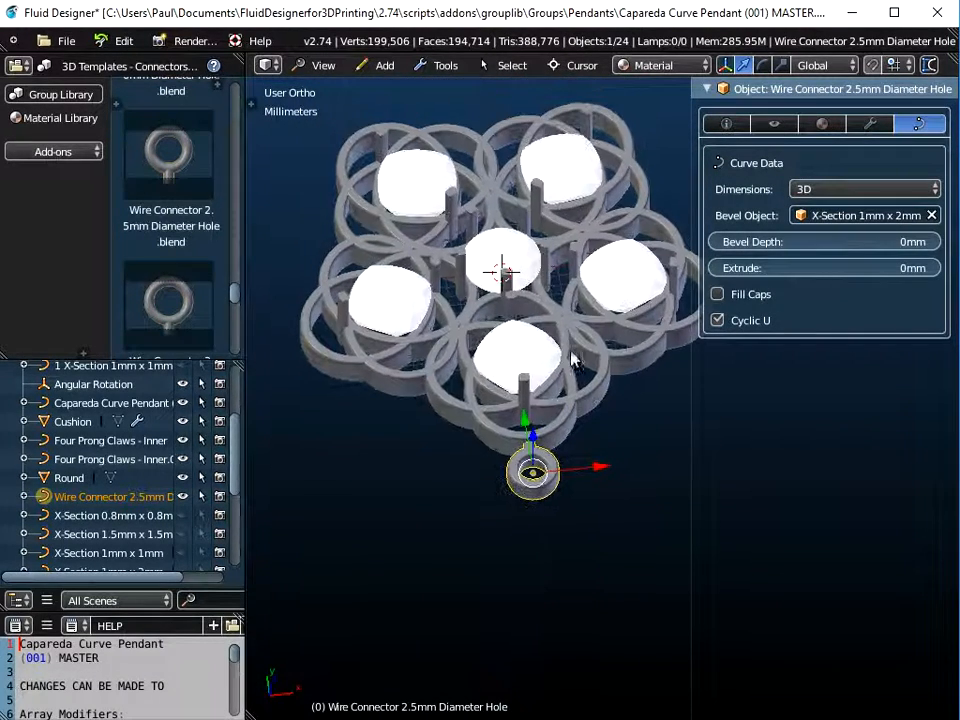
{"action": "scroll", "coordinate": [491, 430], "scroll_direction": "down", "scroll_amount": 1}
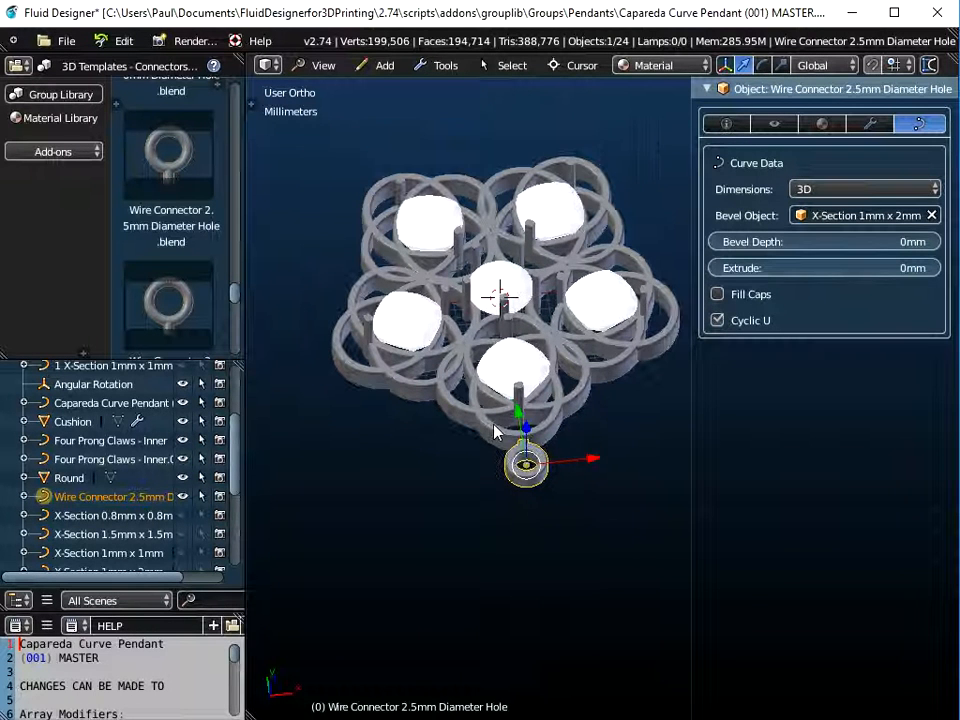
{"action": "middle_click_drag", "start_coordinate": [489, 448], "coordinate": [459, 516], "text": "shift"}
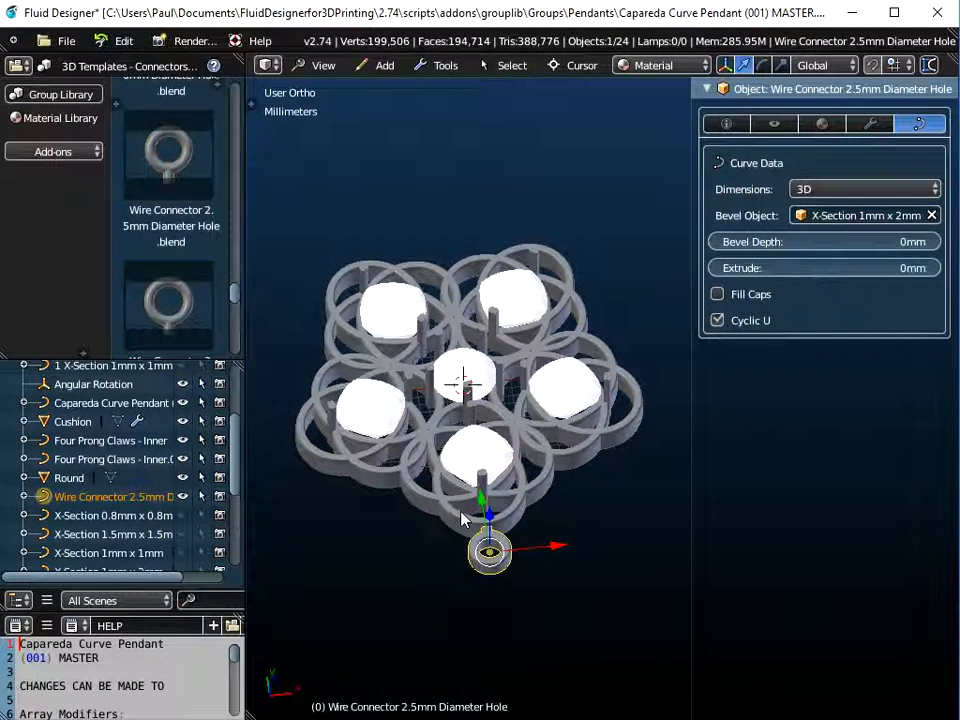
{"action": "left_click", "coordinate": [69, 479]}
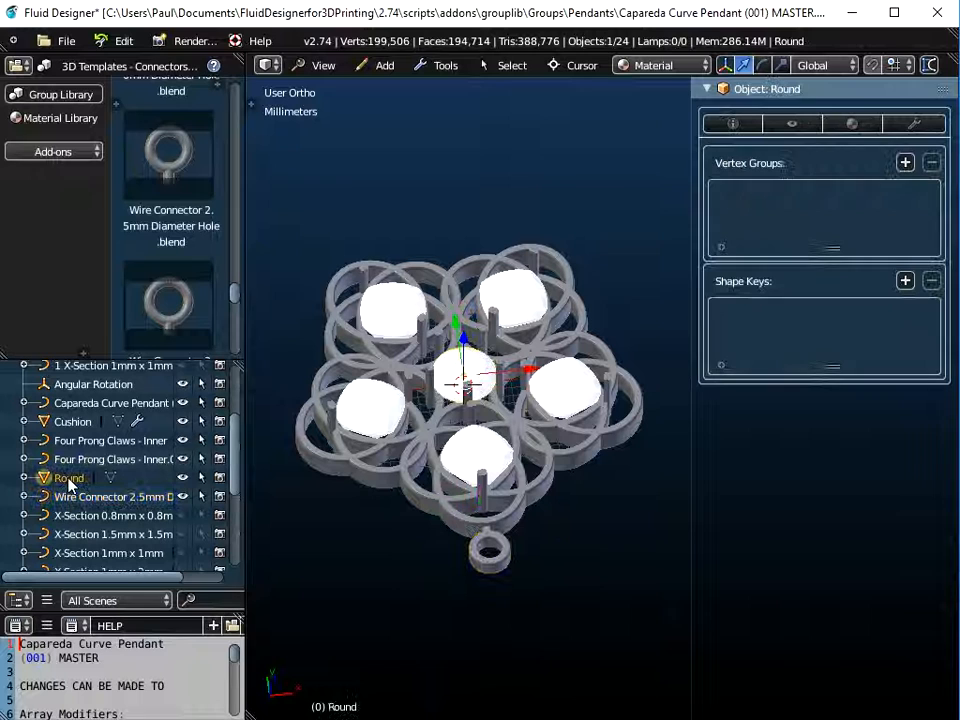
{"action": "key", "text": "x"}
{"action": "left_click", "coordinate": [485, 398]}
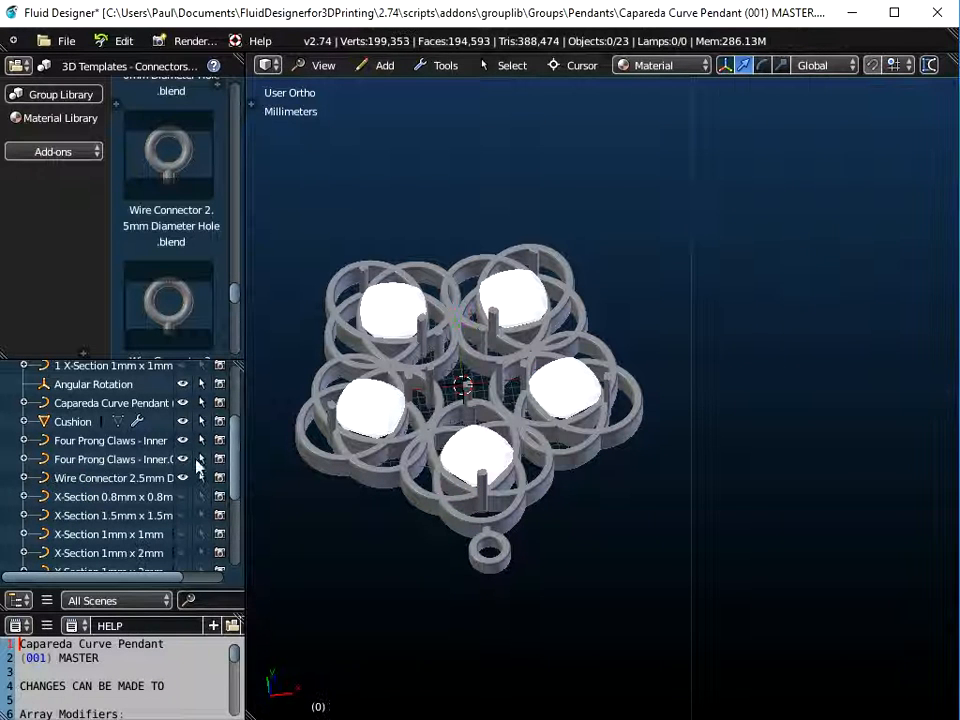
{"action": "right_click", "coordinate": [464, 390]}
{"action": "key", "text": "x"}
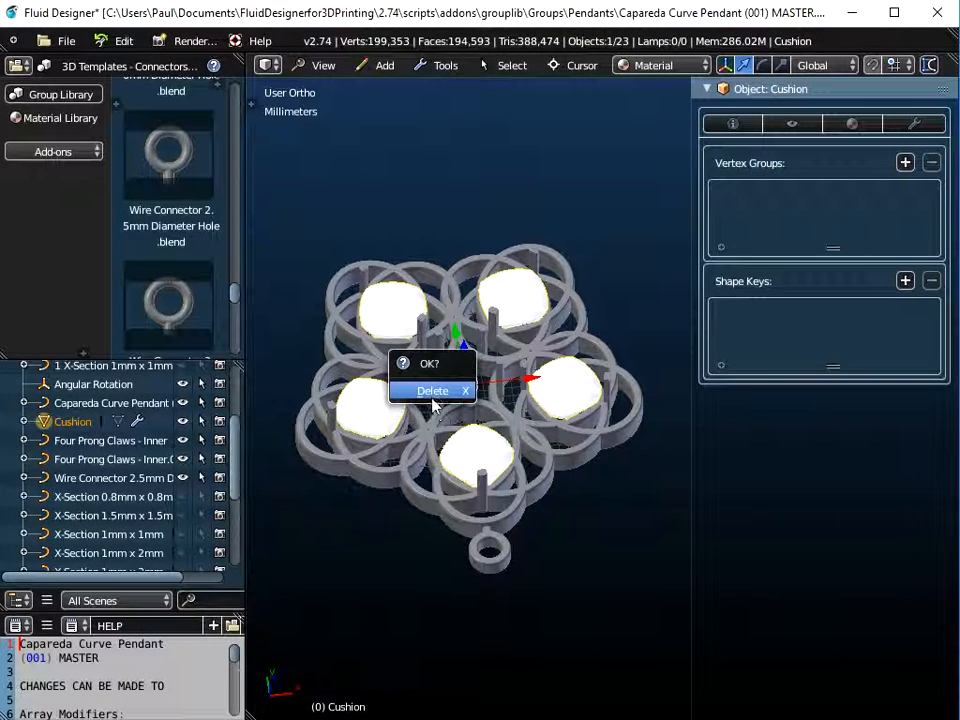
{"action": "left_click", "coordinate": [460, 389]}
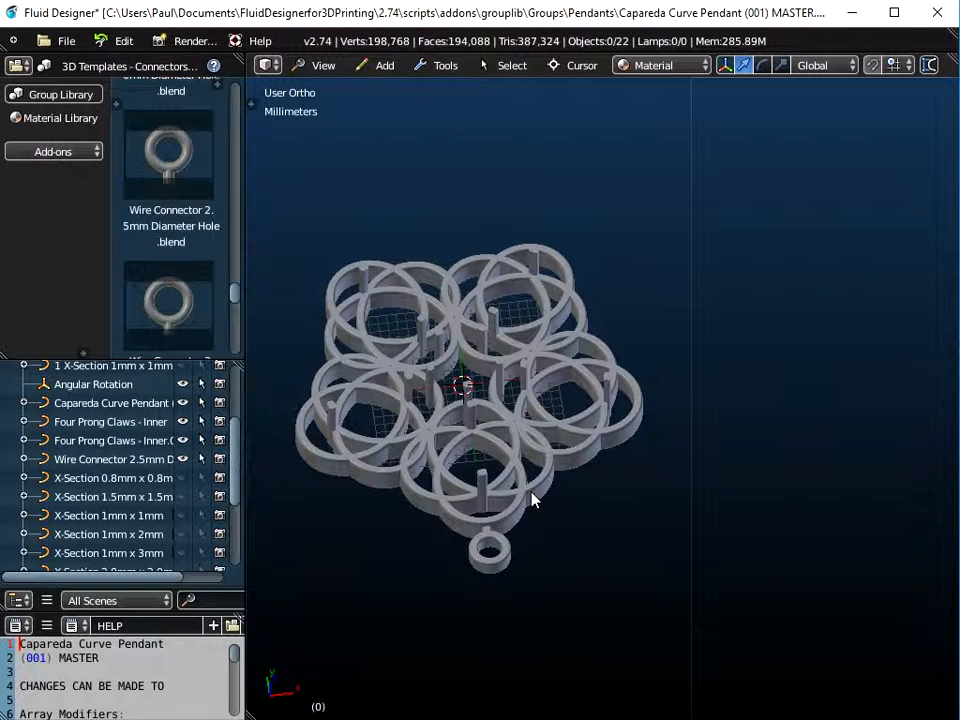
Convert the Capareda Curve Pendant (001) curve object to a mesh.
{"action": "right_click", "coordinate": [532, 498]}
{"action": "left_click", "coordinate": [448, 75]}
{"action": "mouse_move", "coordinate": [470, 88]}
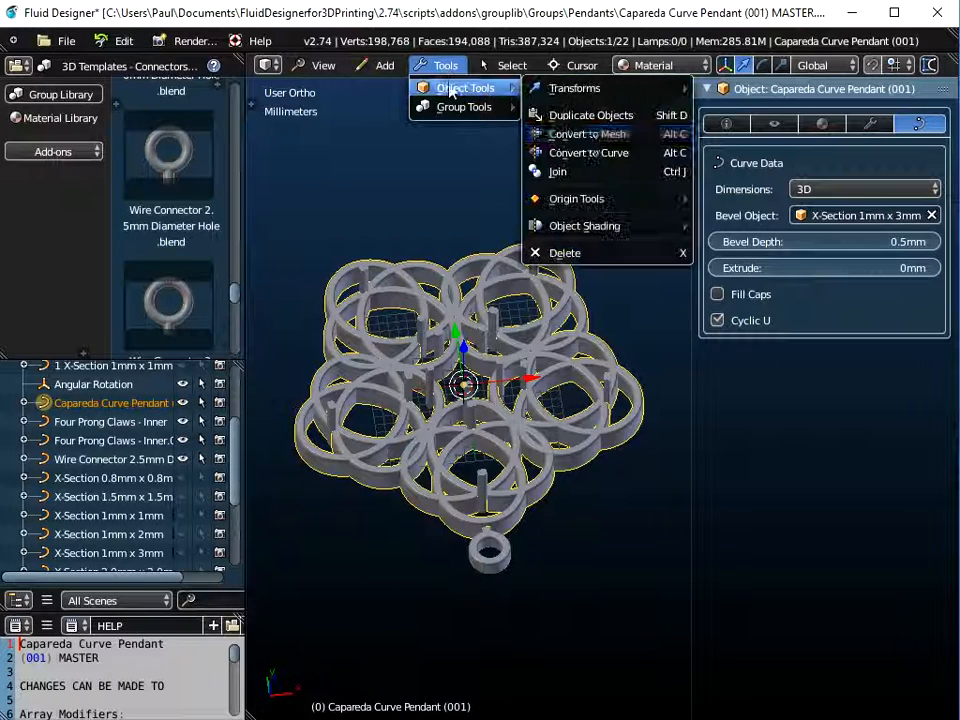
{"action": "left_click", "coordinate": [588, 135]}
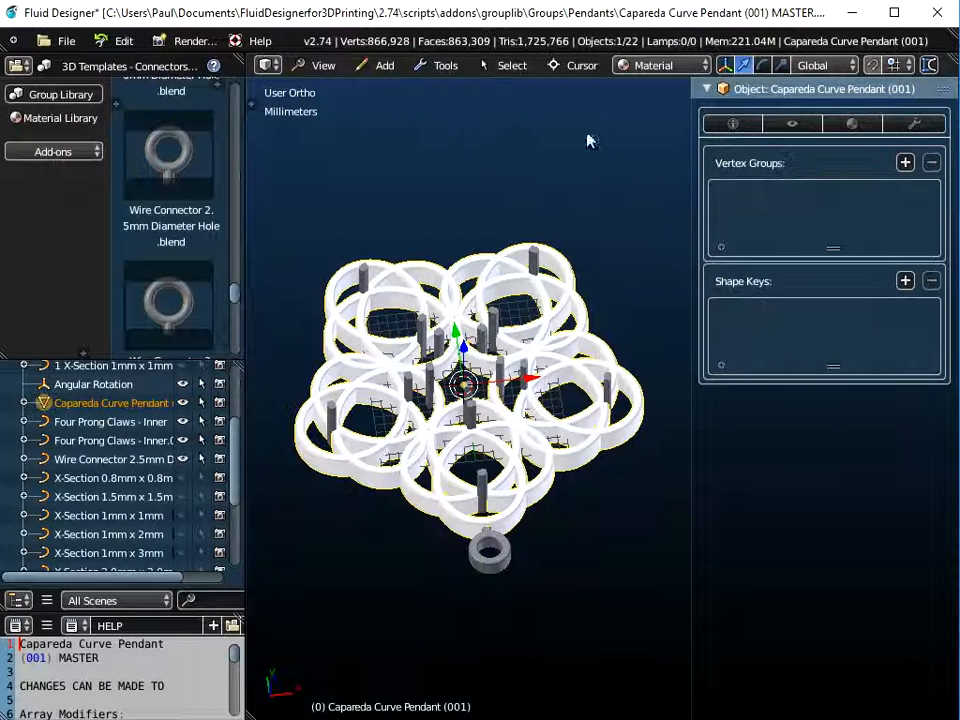
Convert the wire connector curve below the pendant to a mesh.
{"action": "right_click", "coordinate": [495, 555]}
{"action": "left_click", "coordinate": [446, 65]}
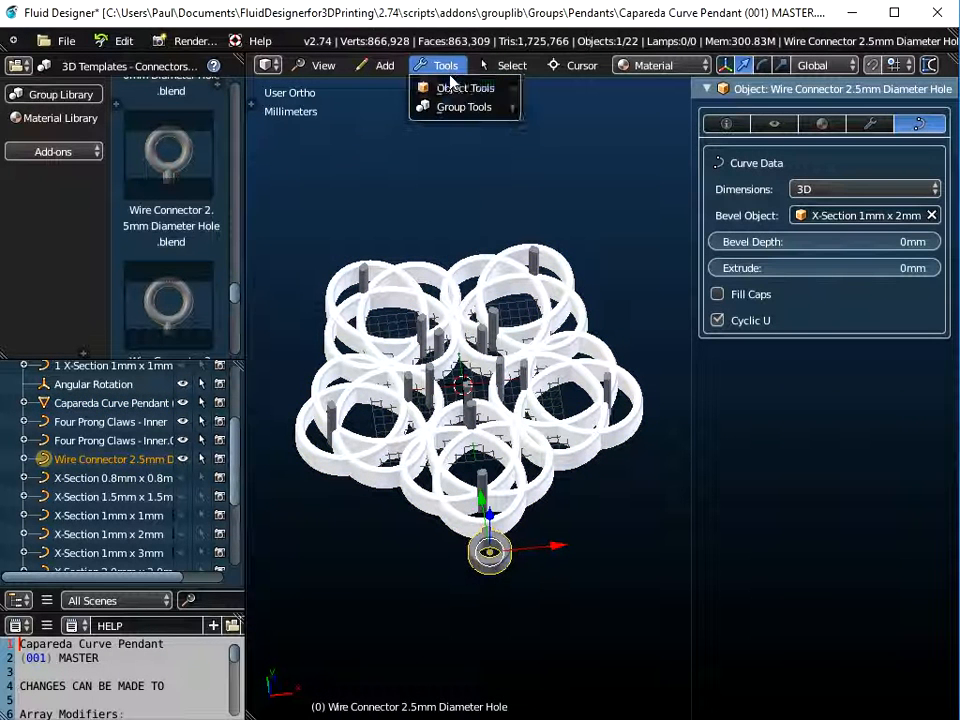
{"action": "mouse_move", "coordinate": [459, 93]}
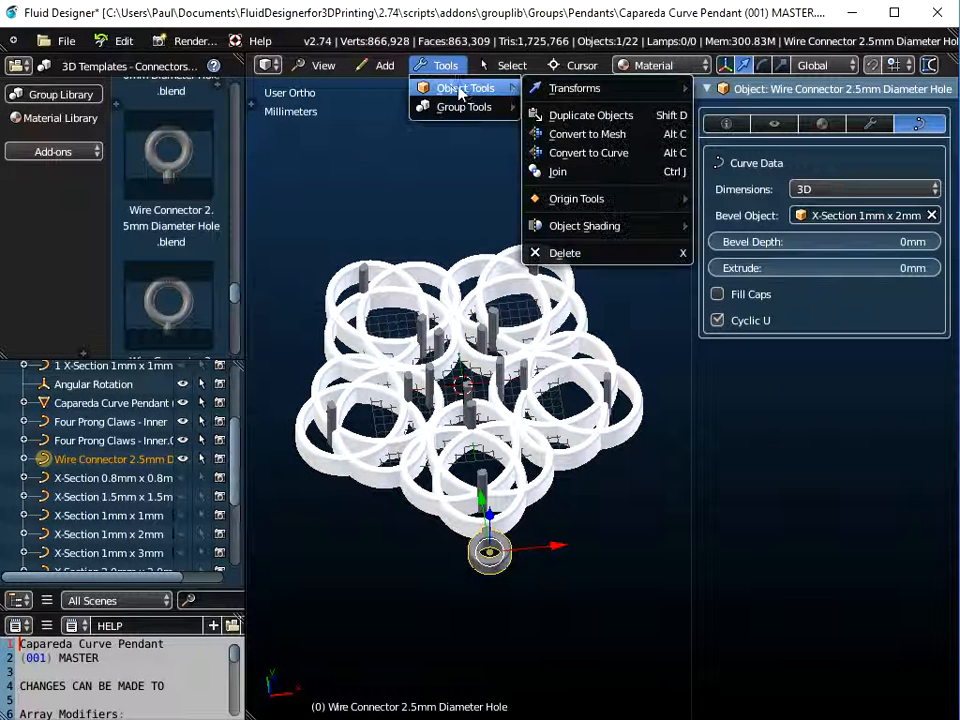
{"action": "left_click", "coordinate": [558, 134]}
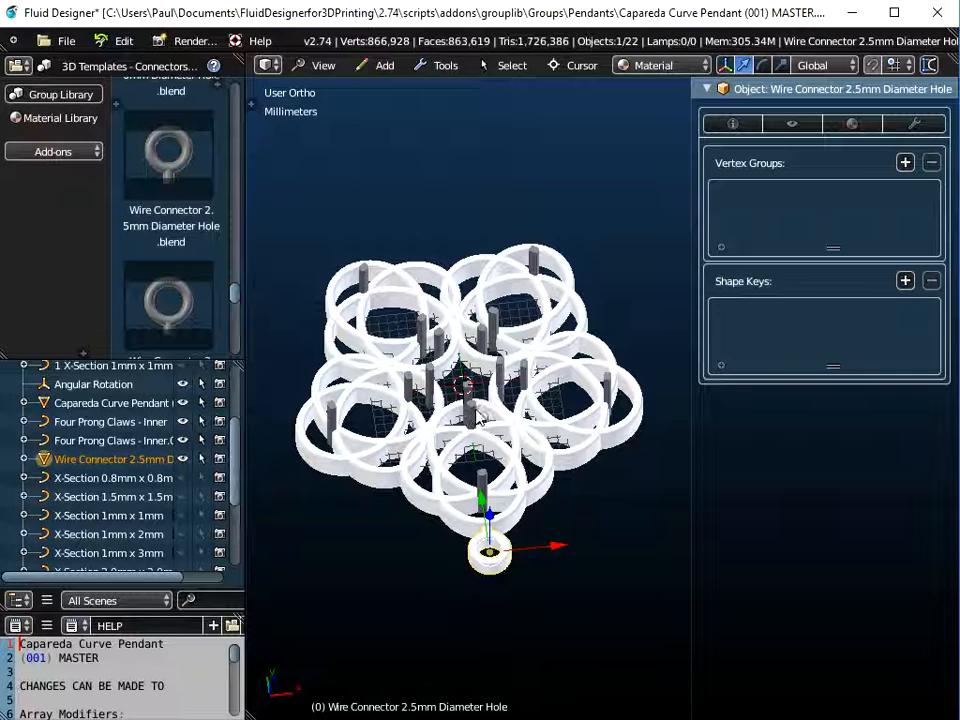
Convert both claw objects, Four Prong Claws - Inner and Four Prong Claws - Inner.001, to meshes.
{"action": "left_click", "coordinate": [113, 439]}
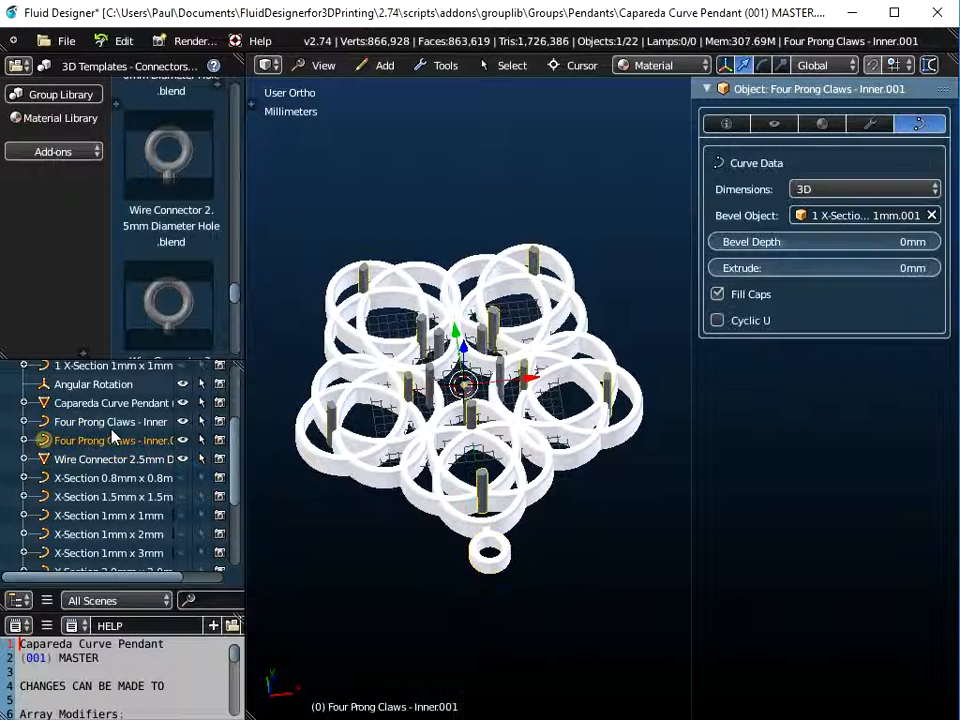
{"action": "left_click", "coordinate": [111, 429]}
{"action": "scroll", "coordinate": [111, 430], "scroll_direction": "up", "scroll_amount": 1}
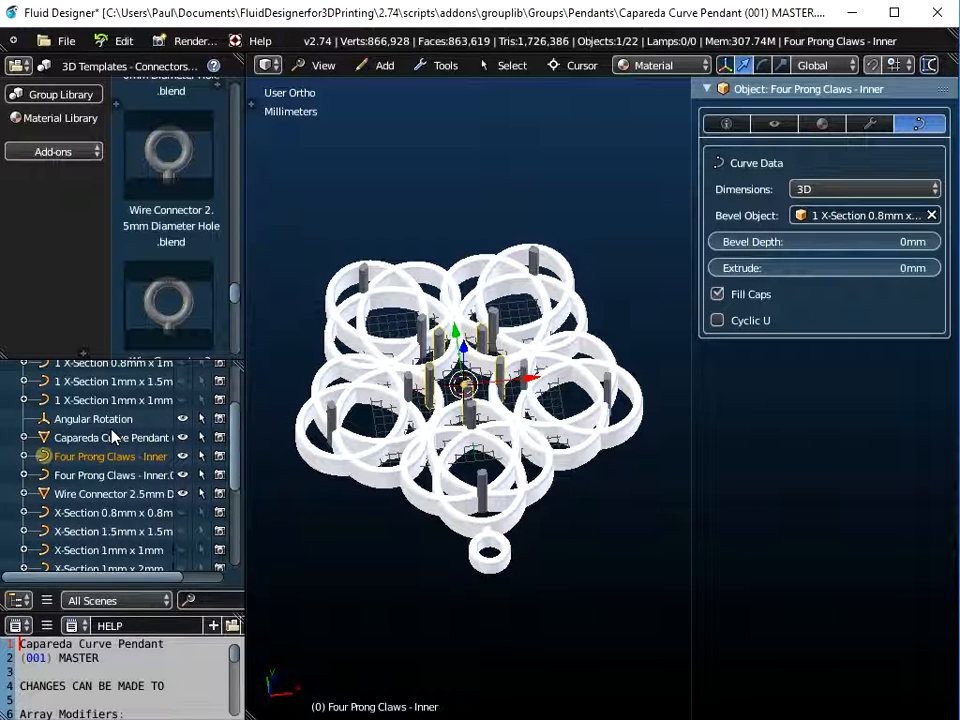
{"action": "left_click", "coordinate": [446, 68]}
{"action": "mouse_move", "coordinate": [460, 88]}
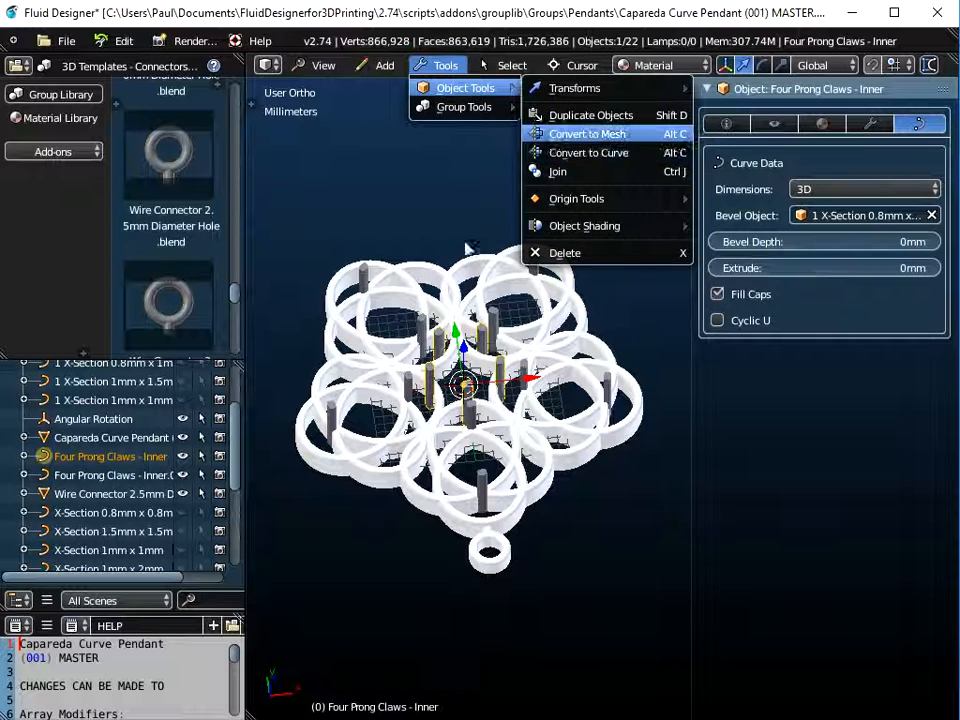
{"action": "left_click", "coordinate": [101, 479]}
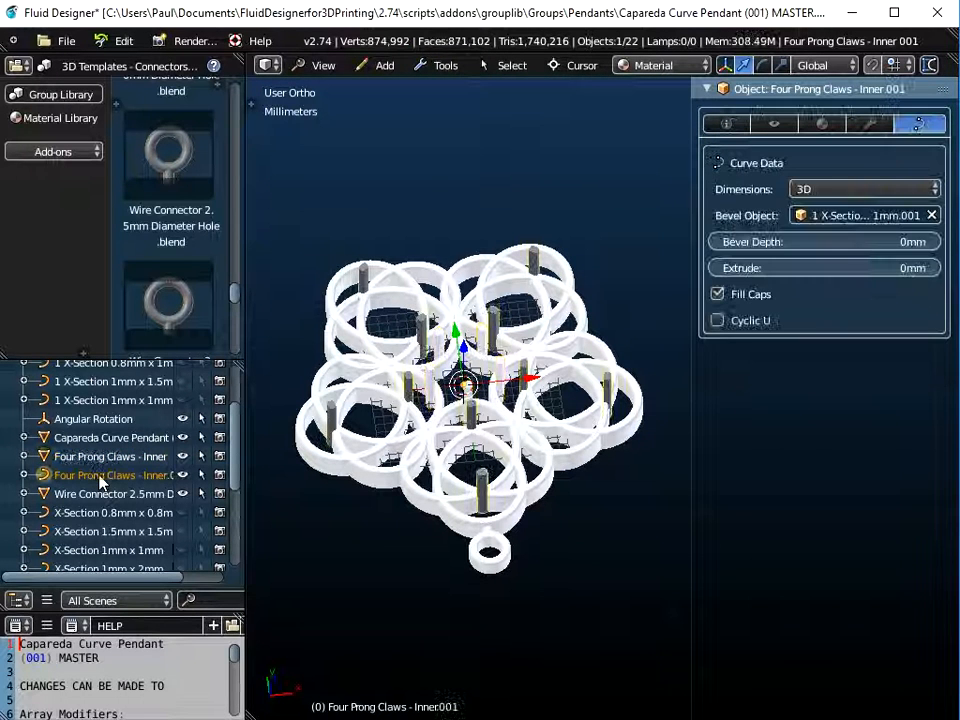
{"action": "left_click", "coordinate": [446, 65]}
{"action": "mouse_move", "coordinate": [458, 88]}
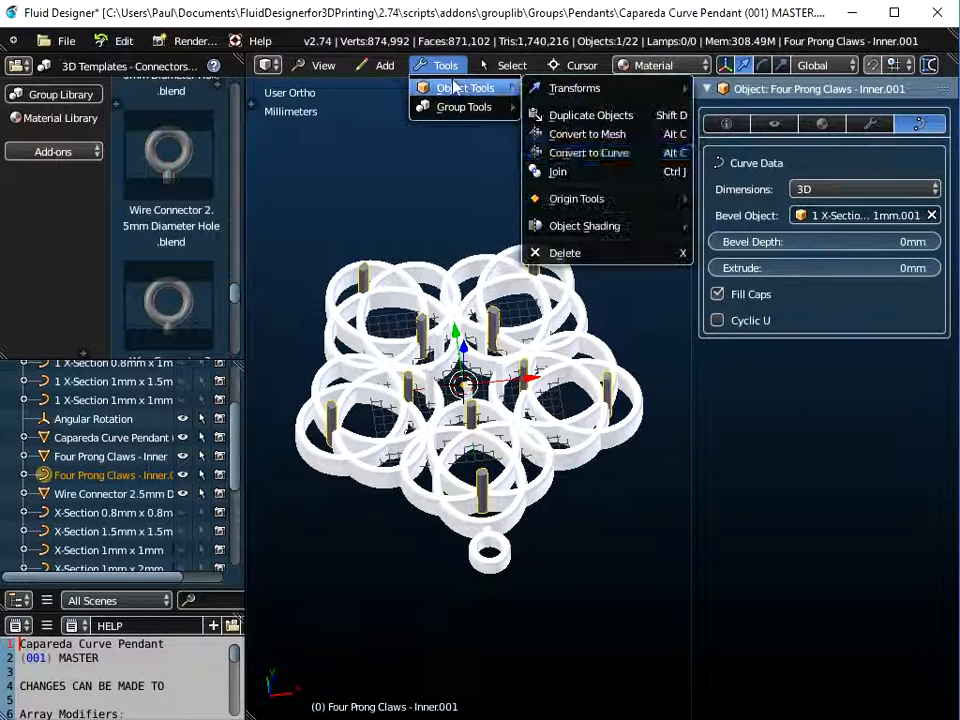
{"action": "left_click", "coordinate": [566, 134]}
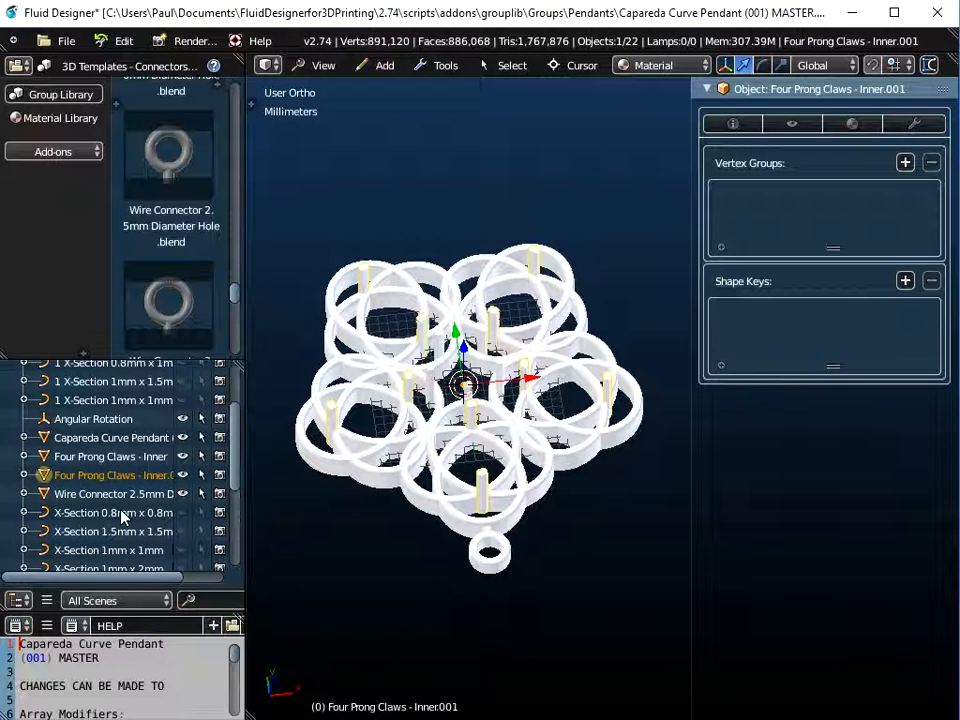
Join the Capareda Curve Pendant, both Four Prong Claws meshes and the wire connector into one object, with the connector active.
{"action": "left_click", "coordinate": [127, 438]}
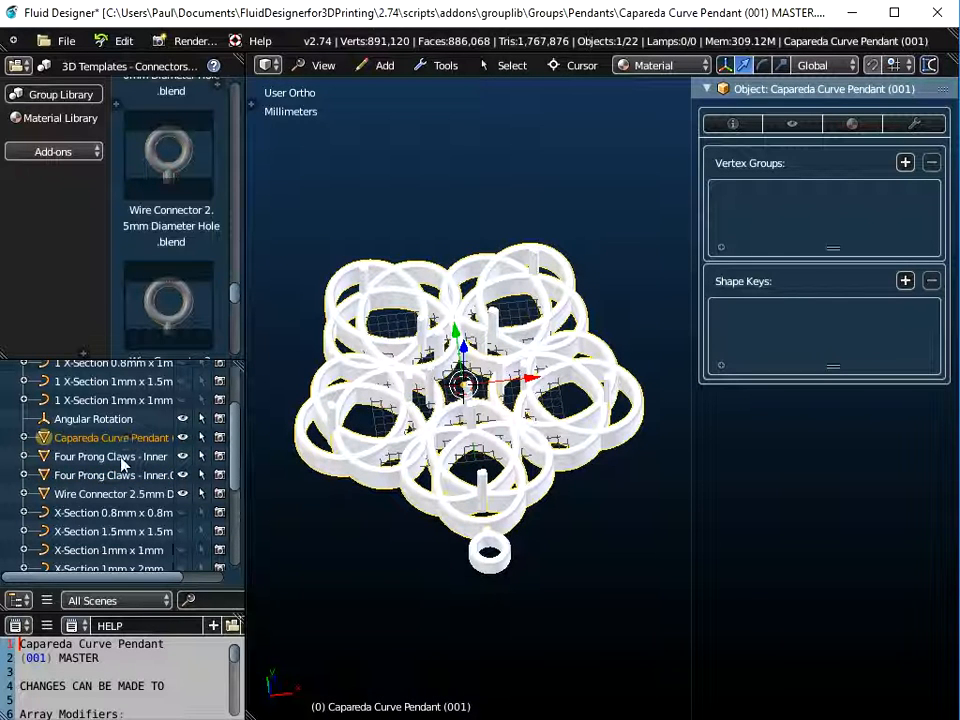
{"action": "left_click", "coordinate": [122, 460], "text": "ctrl"}
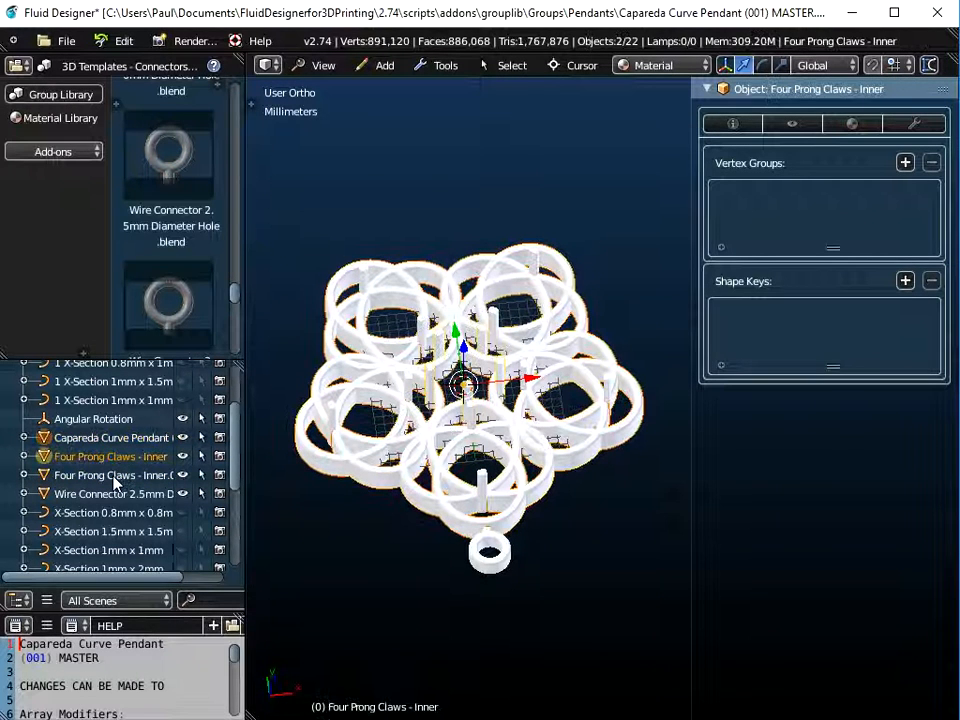
{"action": "left_click", "coordinate": [114, 477], "text": "ctrl"}
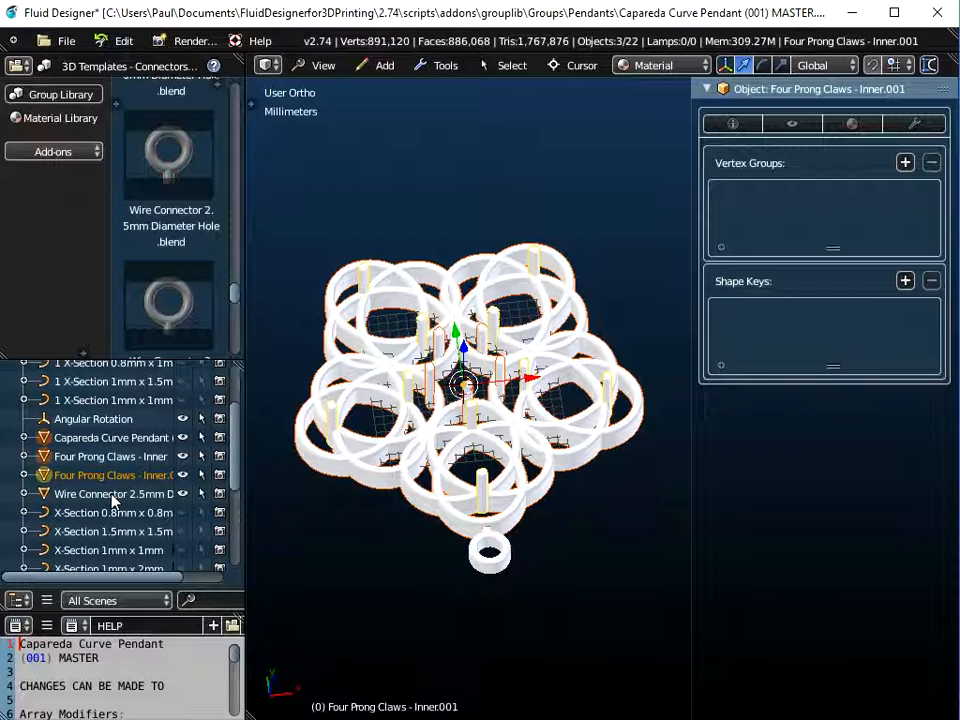
{"action": "left_click", "coordinate": [112, 495], "text": "ctrl"}
{"action": "middle_click_drag", "start_coordinate": [452, 465], "coordinate": [452, 410]}
{"action": "left_click", "coordinate": [446, 65]}
{"action": "mouse_move", "coordinate": [456, 90]}
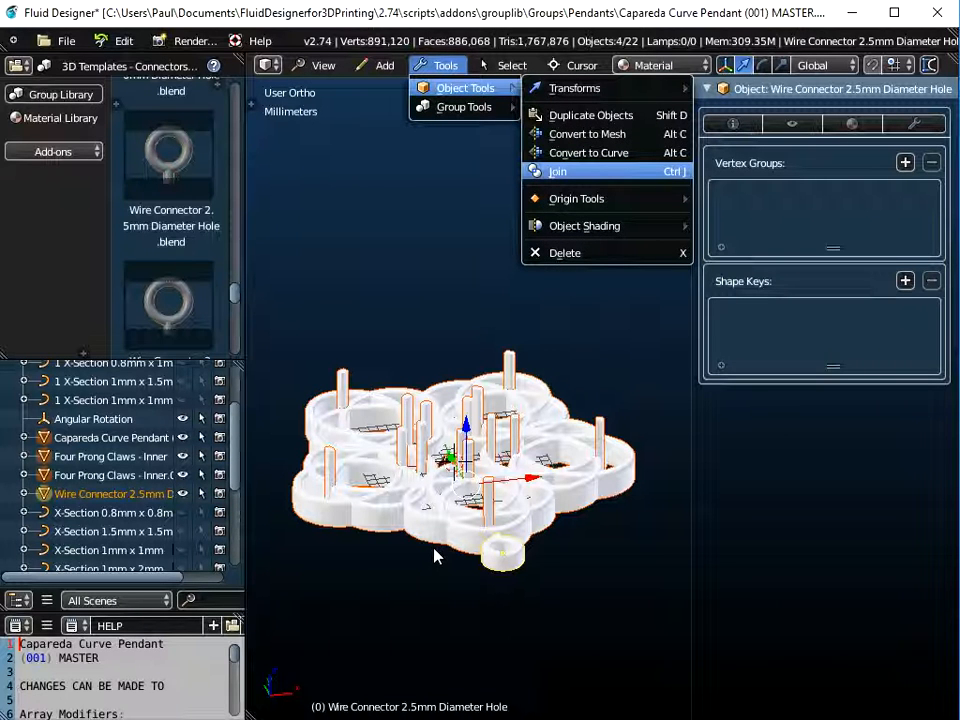
{"action": "key", "text": "Return"}
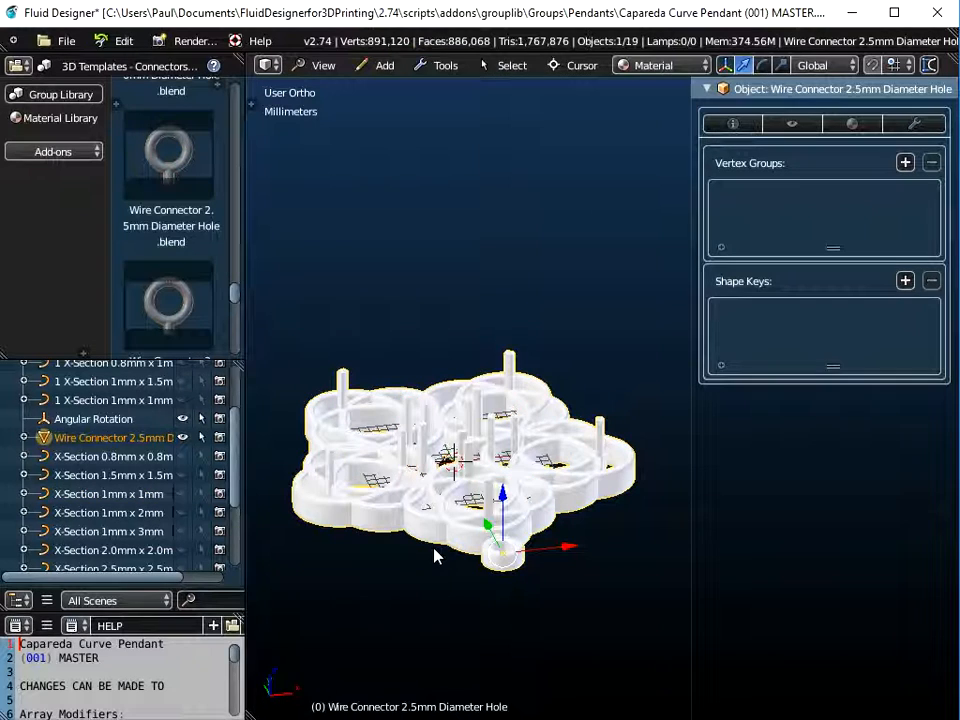
Move the joined pendant about -2.96 mm along the global Y axis.
{"action": "middle_click_drag", "start_coordinate": [498, 558], "coordinate": [499, 620]}
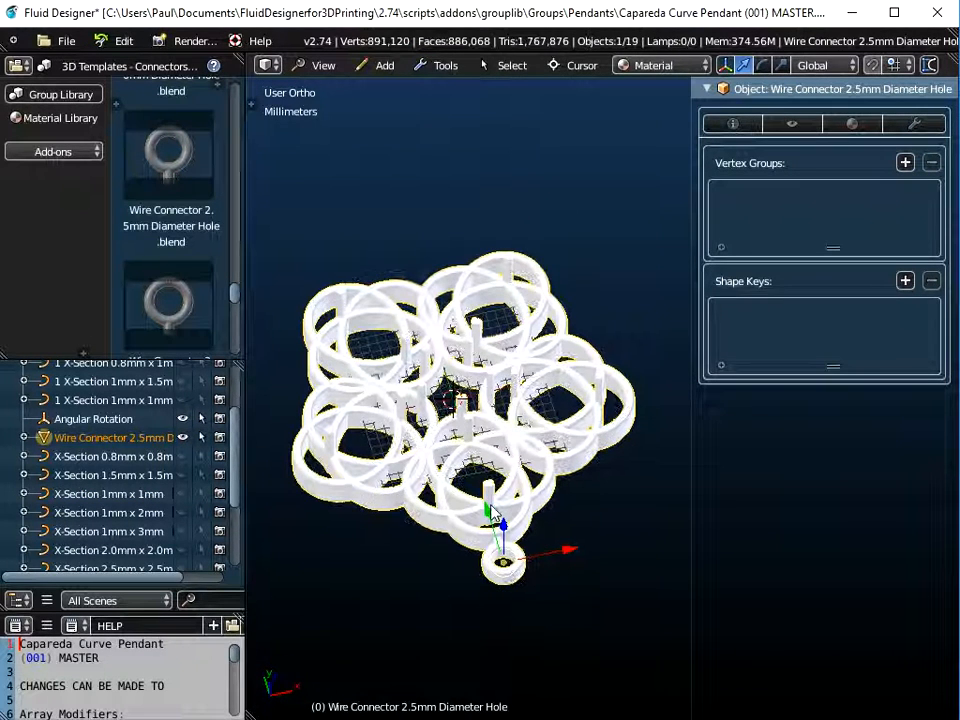
{"action": "key", "text": "g"}
{"action": "key", "text": "y"}
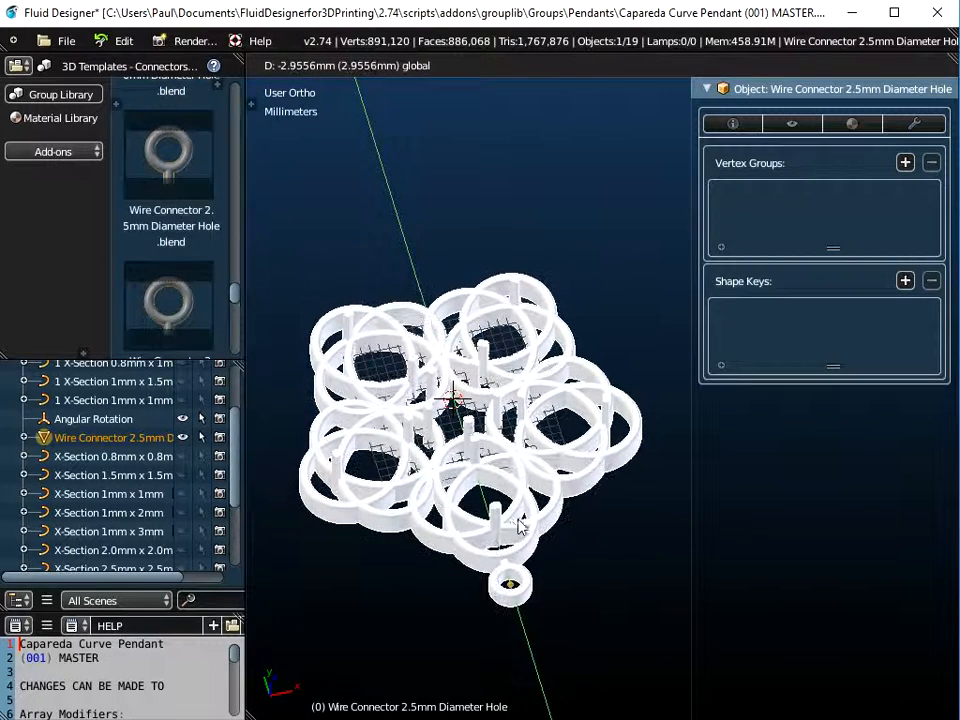
{"action": "left_click", "coordinate": [519, 527]}
Start an STL export of the joined pendant mesh.
{"action": "left_click", "coordinate": [68, 41]}
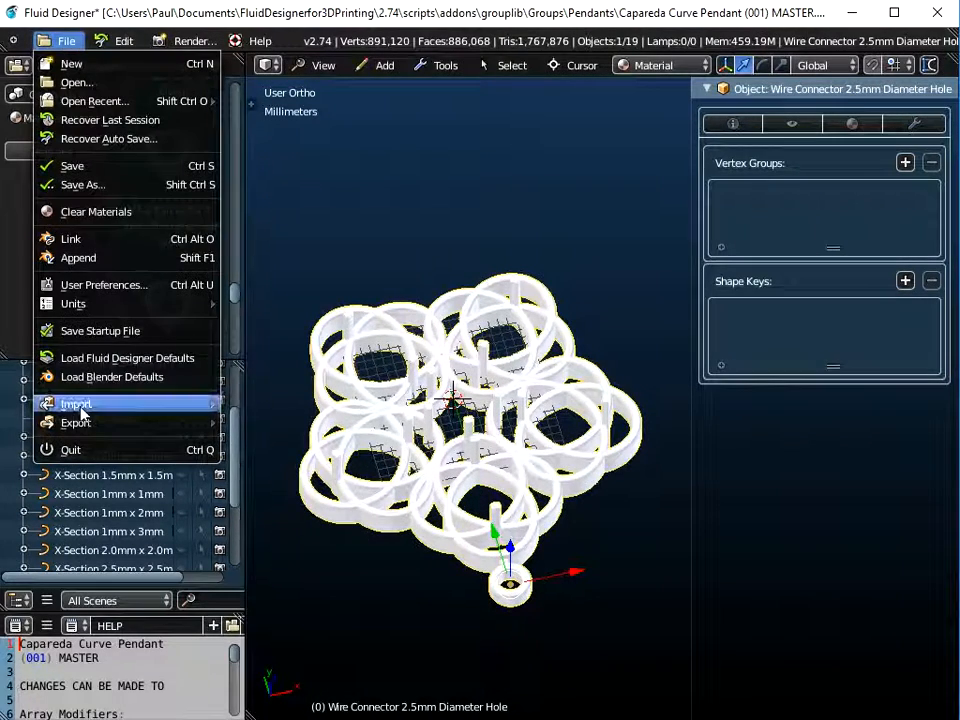
{"action": "mouse_move", "coordinate": [85, 422]}
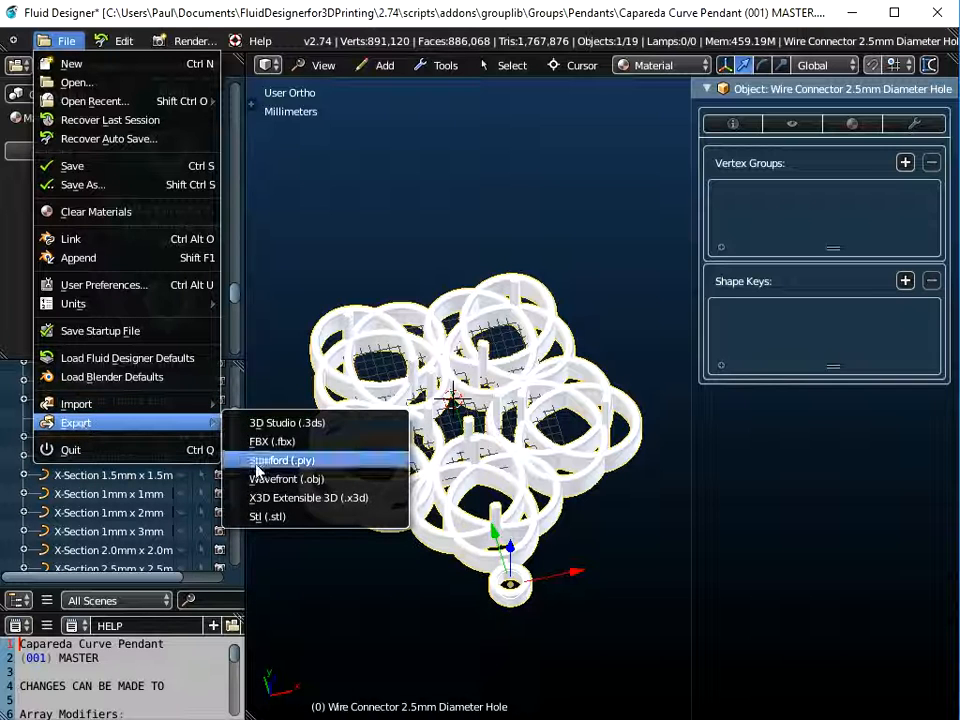
{"action": "left_click", "coordinate": [268, 516]}
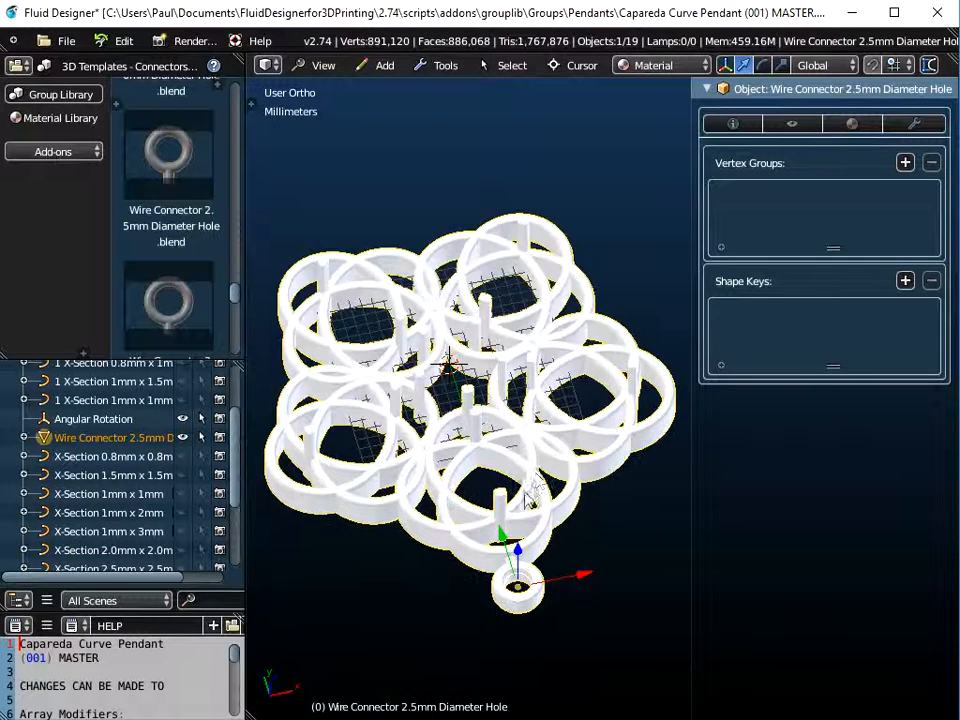
Switch to the Photos app and view the rendered image Capareda Curve Pendant.jpg.
{"action": "middle_click_drag", "start_coordinate": [529, 496], "coordinate": [461, 596]}
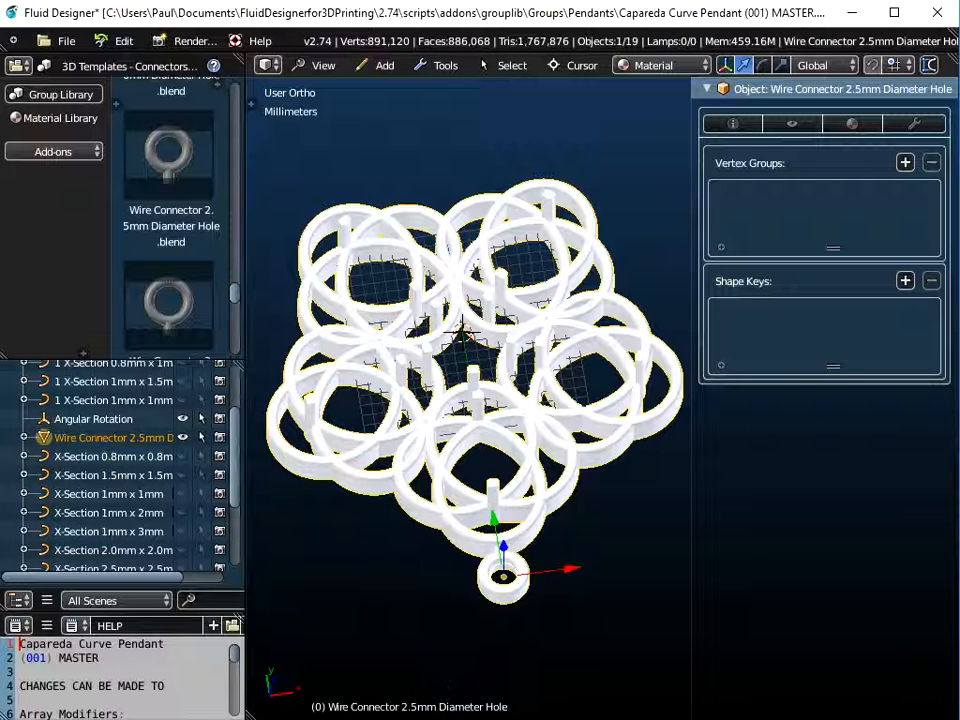
{"action": "left_click", "coordinate": [540, 700]}
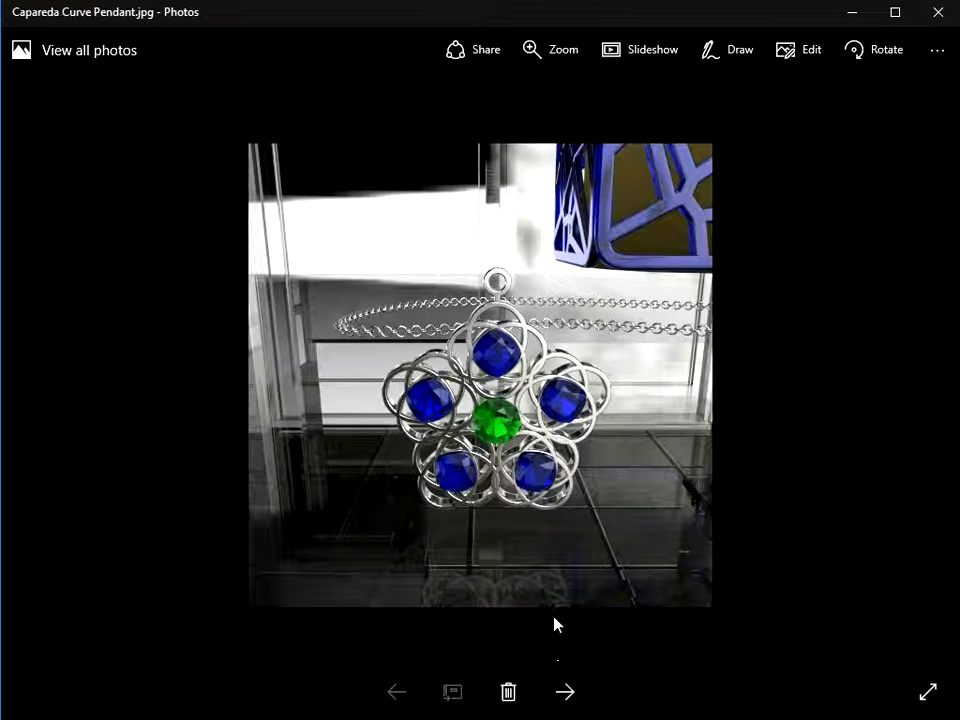